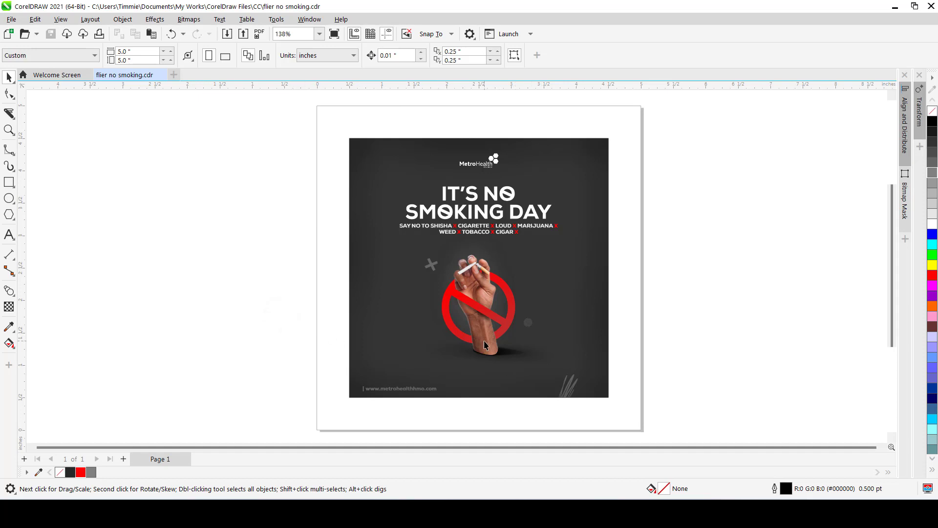
- Add a second page after the flyer page and create a page-sized rectangle on it
{"action": "scroll", "coordinate": [485, 345], "scroll_direction": "up", "scroll_amount": 3}
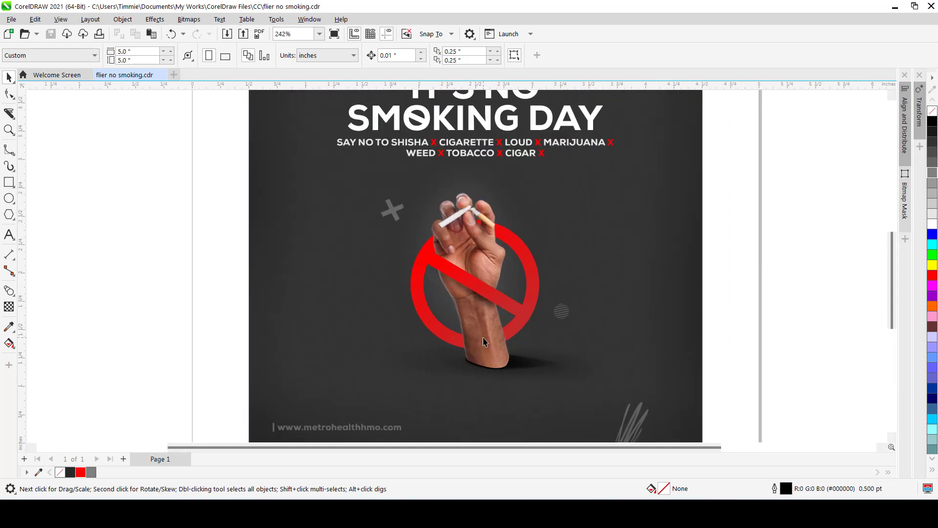
{"action": "scroll", "coordinate": [483, 335], "scroll_direction": "down", "scroll_amount": 3}
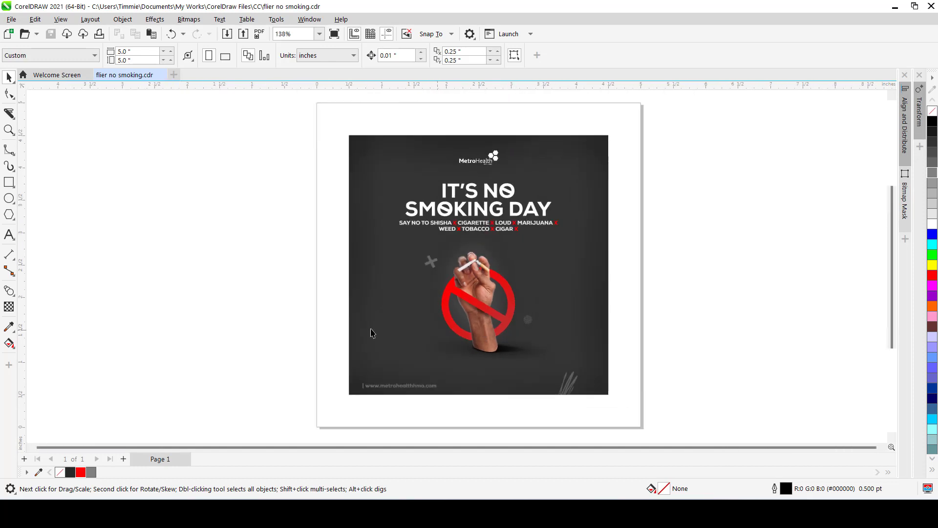
{"action": "left_click", "coordinate": [283, 303]}
{"action": "left_click", "coordinate": [123, 458]}
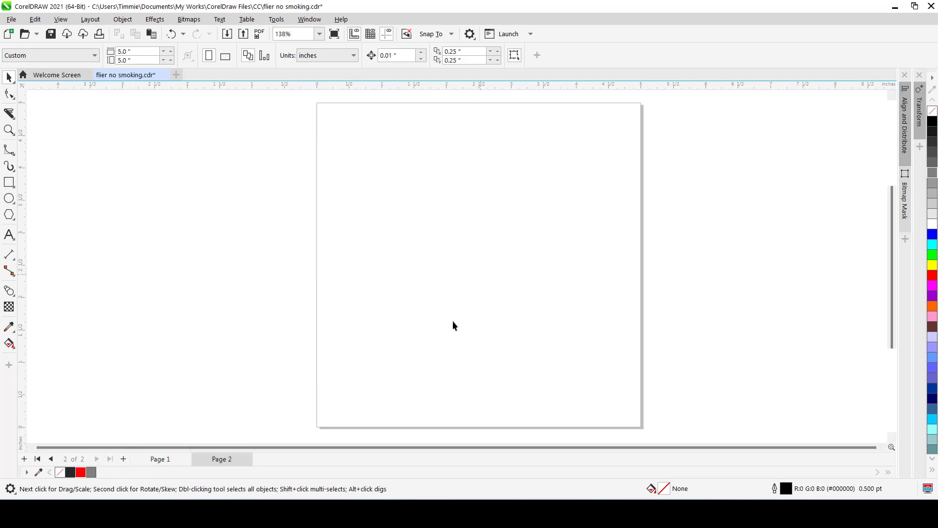
{"action": "double_click", "coordinate": [10, 183]}
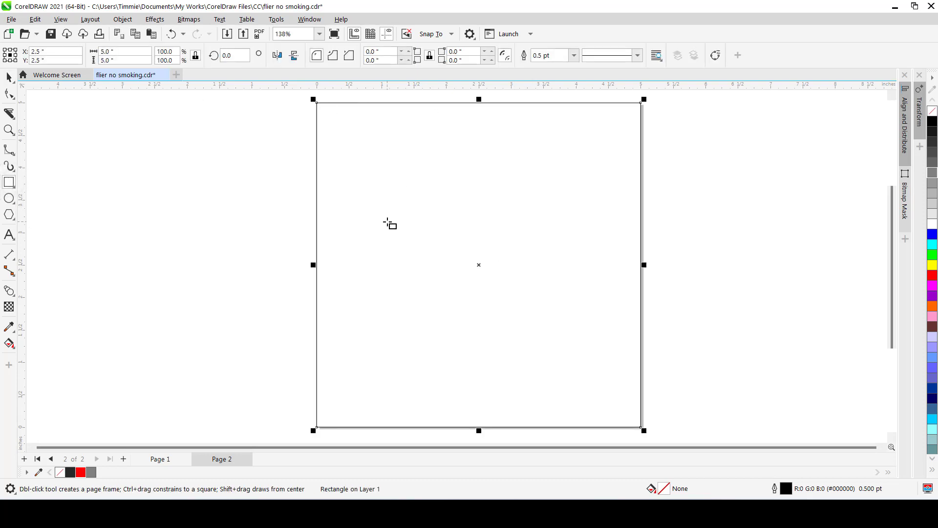
{"action": "key", "text": "space"}
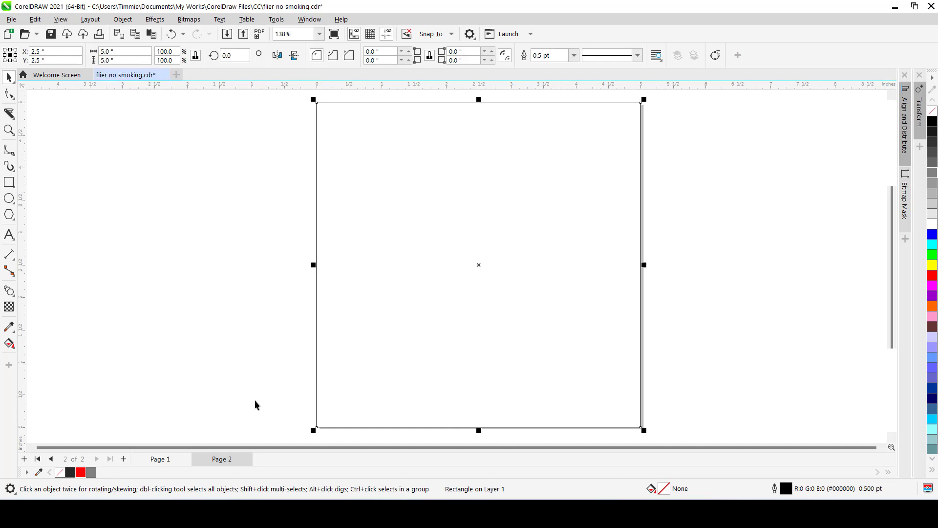
- On Page 1, scale the grouped flyer design proportionally to 5 inches wide
{"action": "left_click", "coordinate": [163, 460]}
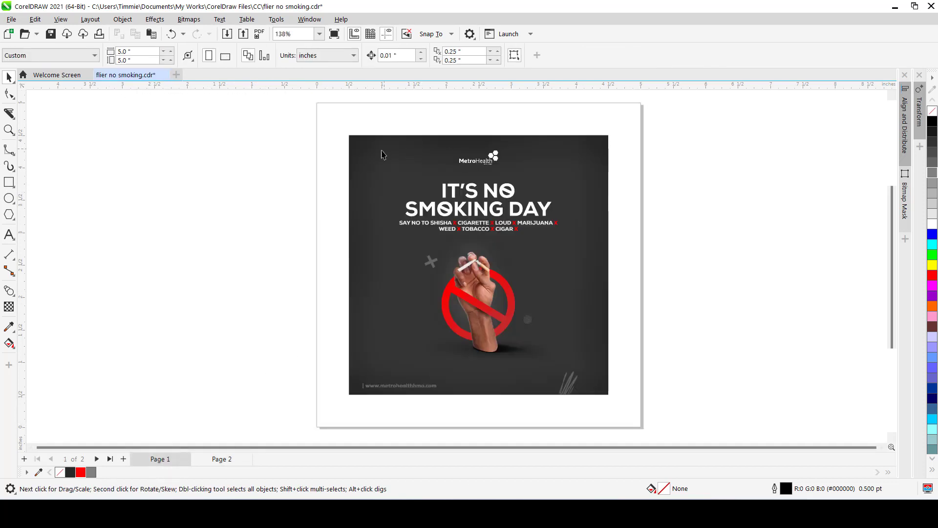
{"action": "left_click", "coordinate": [479, 213]}
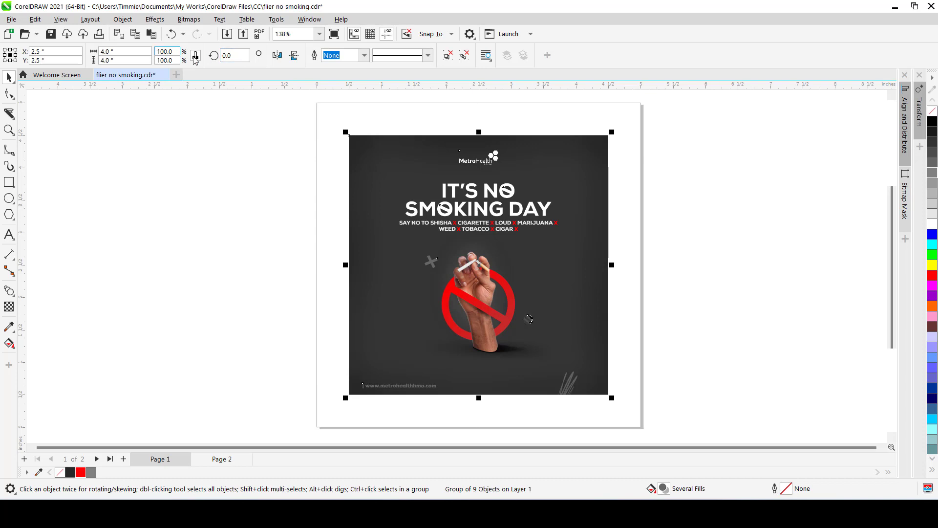
{"action": "left_click", "coordinate": [104, 51]}
{"action": "key", "text": "BackSpace"}
{"action": "type", "text": "5"}
{"action": "key", "text": "Return"}
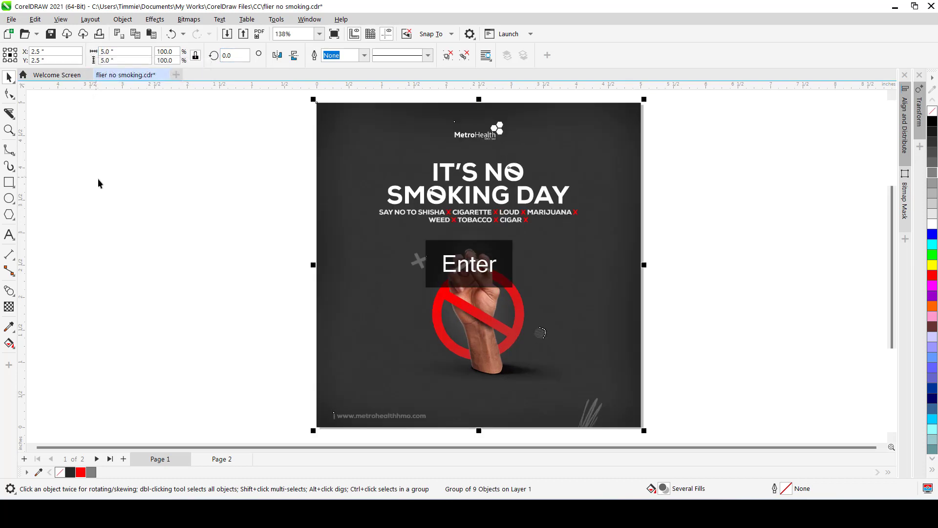
{"action": "left_click", "coordinate": [163, 207]}
{"action": "scroll", "coordinate": [433, 271], "scroll_direction": "down", "scroll_amount": 3}
{"action": "scroll", "coordinate": [434, 249], "scroll_direction": "up", "scroll_amount": 1}
{"action": "scroll", "coordinate": [435, 251], "scroll_direction": "up", "scroll_amount": 1}
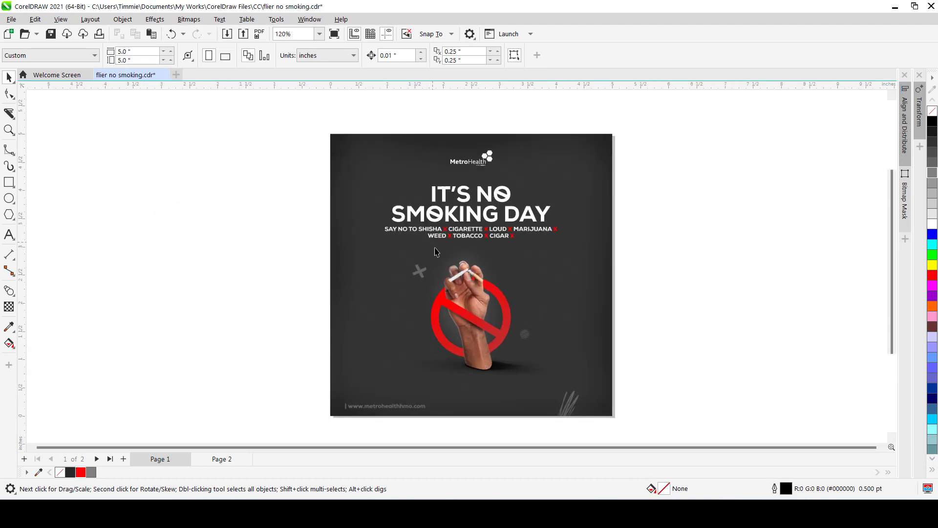
- On Page 2, turn the page-sized rectangle into an empty PowerClip frame
{"action": "left_click", "coordinate": [229, 459]}
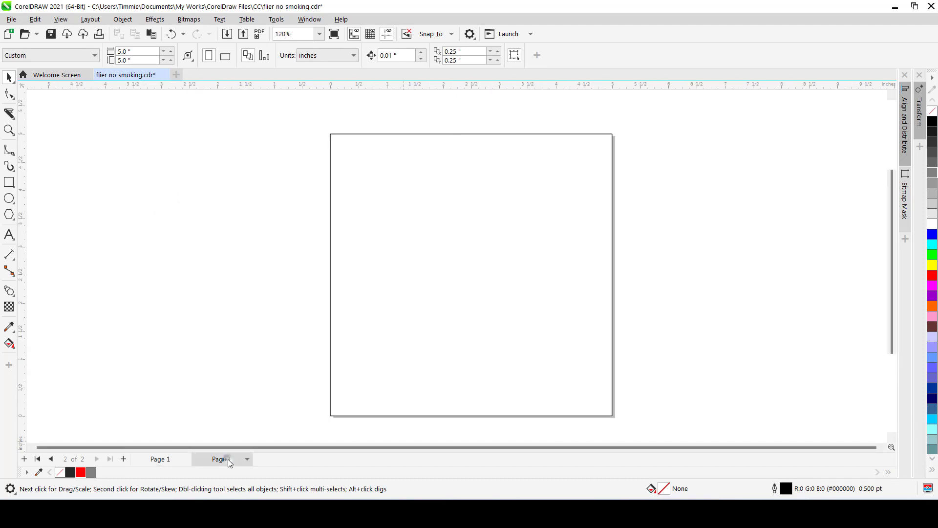
{"action": "left_click", "coordinate": [168, 459]}
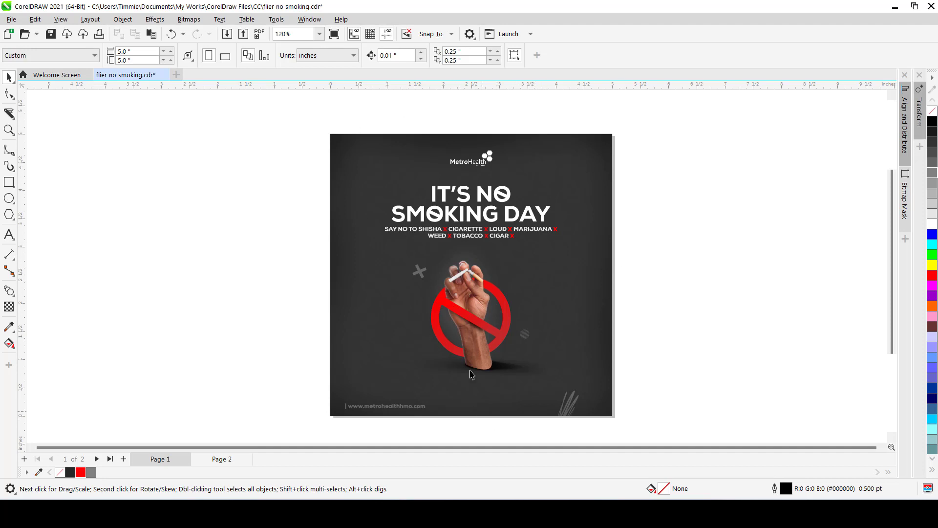
{"action": "left_click", "coordinate": [225, 458]}
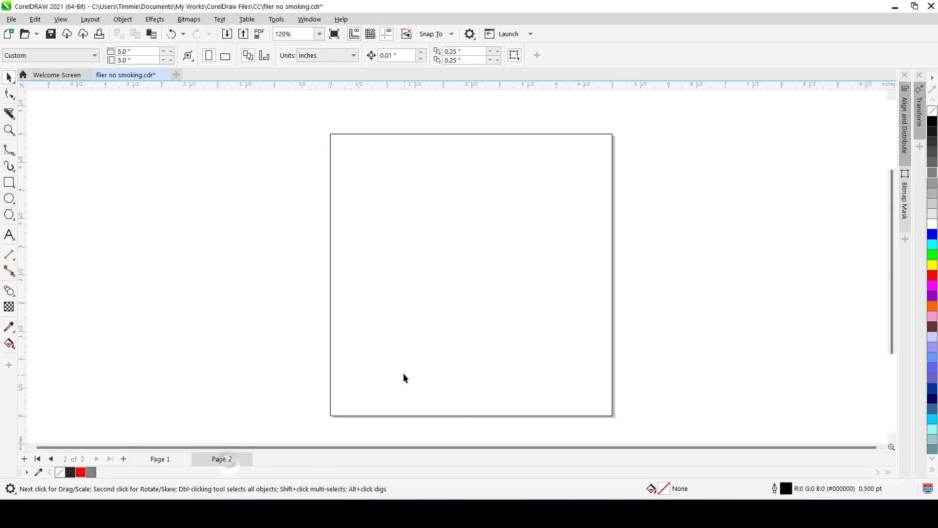
{"action": "left_click", "coordinate": [403, 374]}
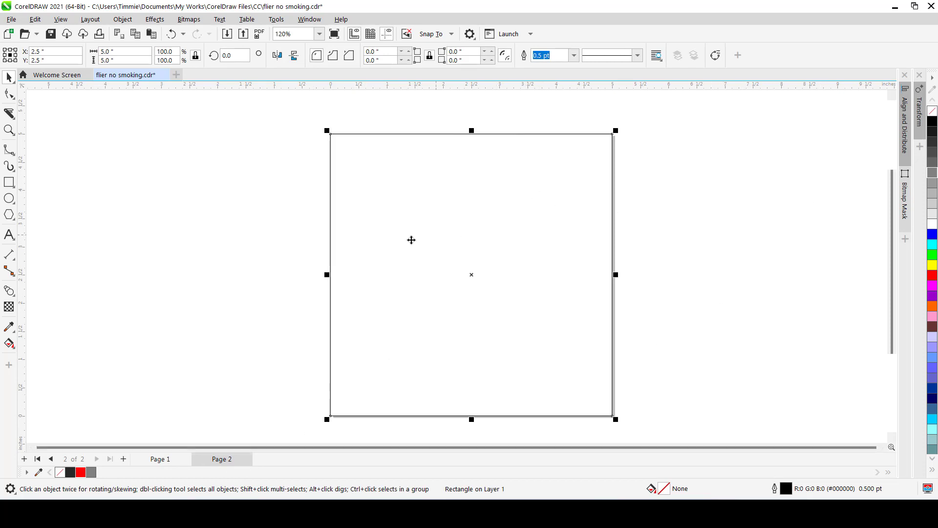
{"action": "right_click", "coordinate": [461, 230]}
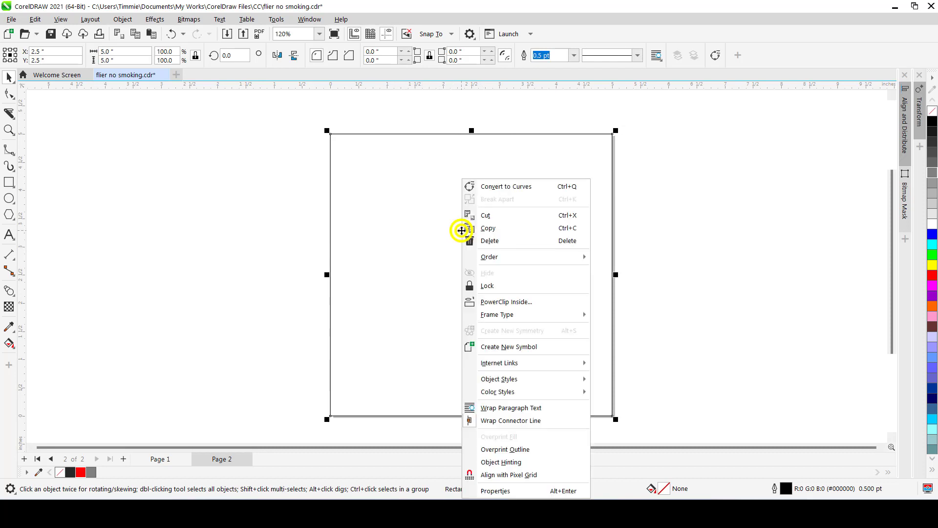
{"action": "mouse_move", "coordinate": [507, 317]}
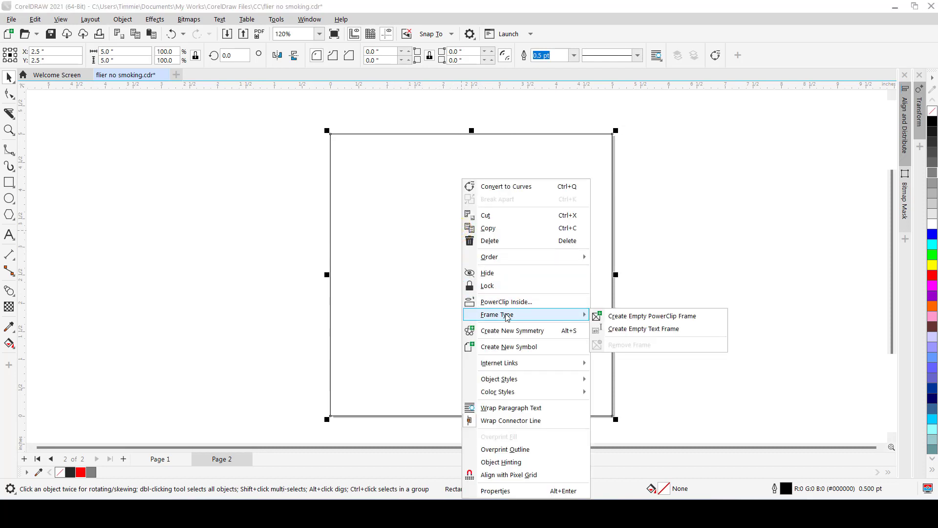
{"action": "left_click", "coordinate": [637, 321]}
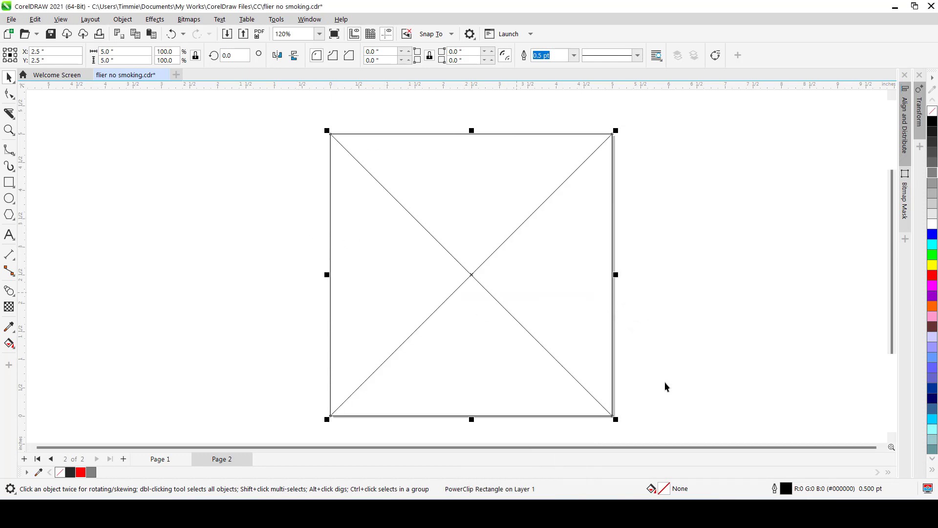
{"action": "left_click", "coordinate": [255, 224]}
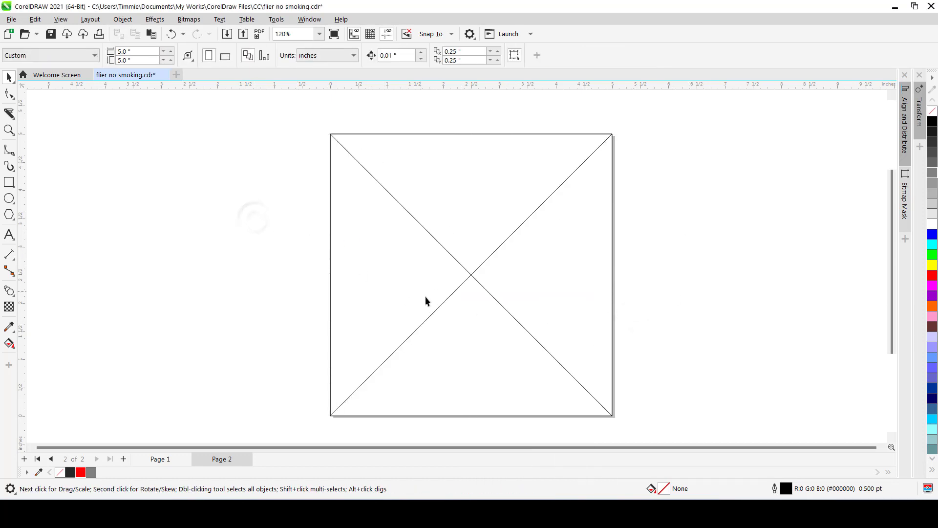
{"action": "left_click", "coordinate": [403, 282]}
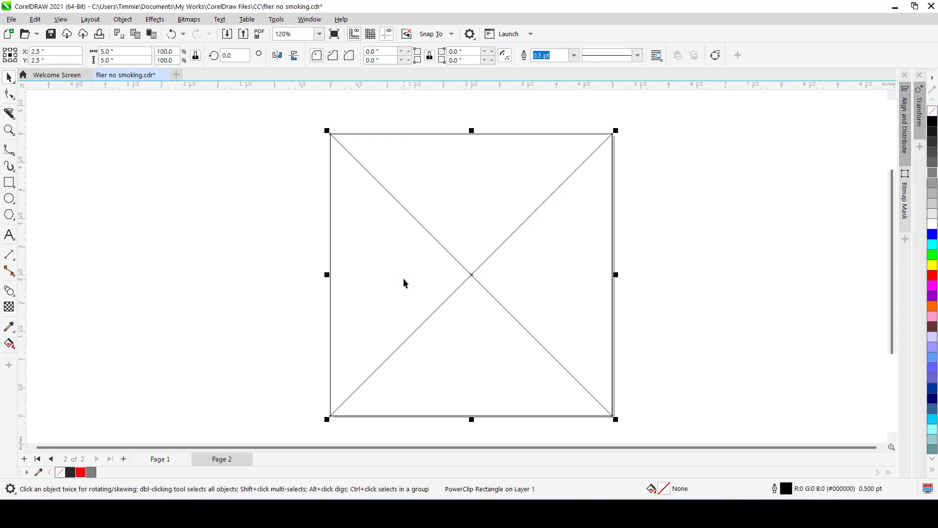
- Inside the PowerClip frame, create a background rectangle enlarged from its center to about 5.21 inches square, filled with 70% Black and without an outline
{"action": "double_click", "coordinate": [432, 268]}
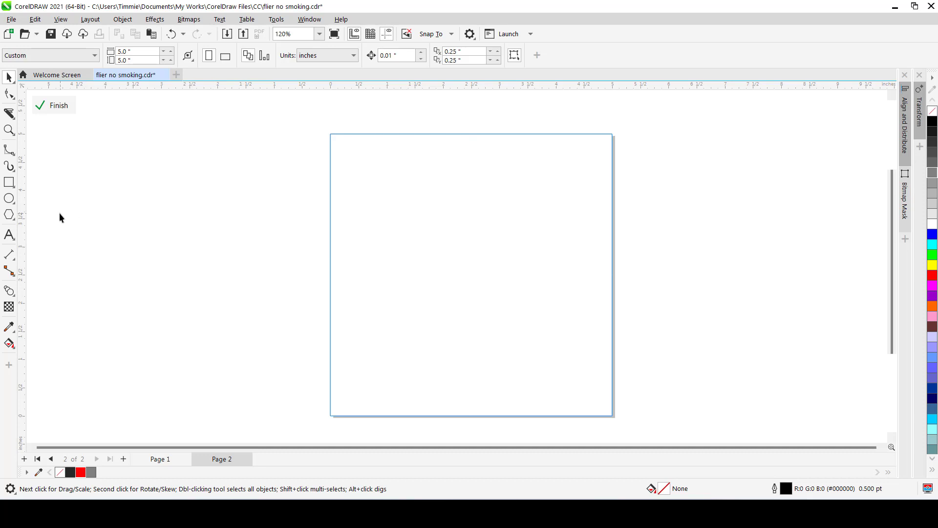
{"action": "double_click", "coordinate": [8, 183]}
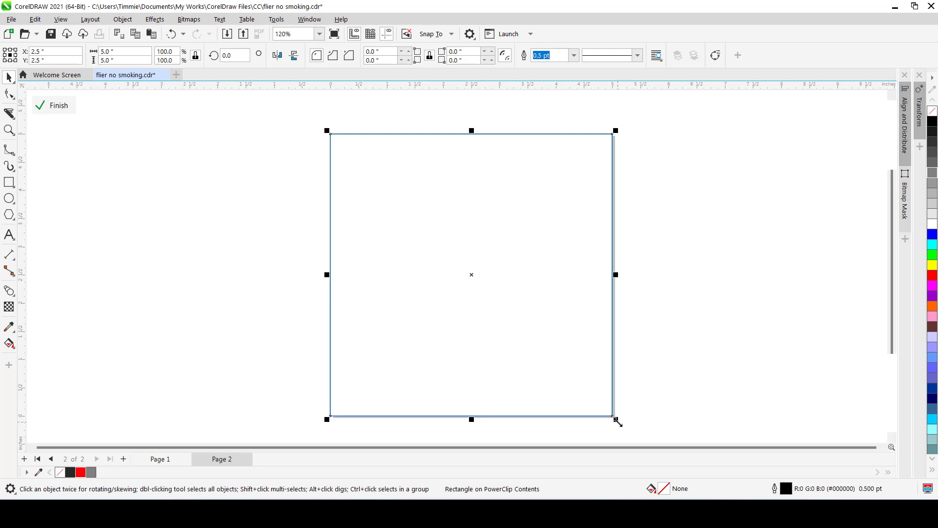
{"action": "left_click_drag", "start_coordinate": [617, 420], "coordinate": [622, 429]}
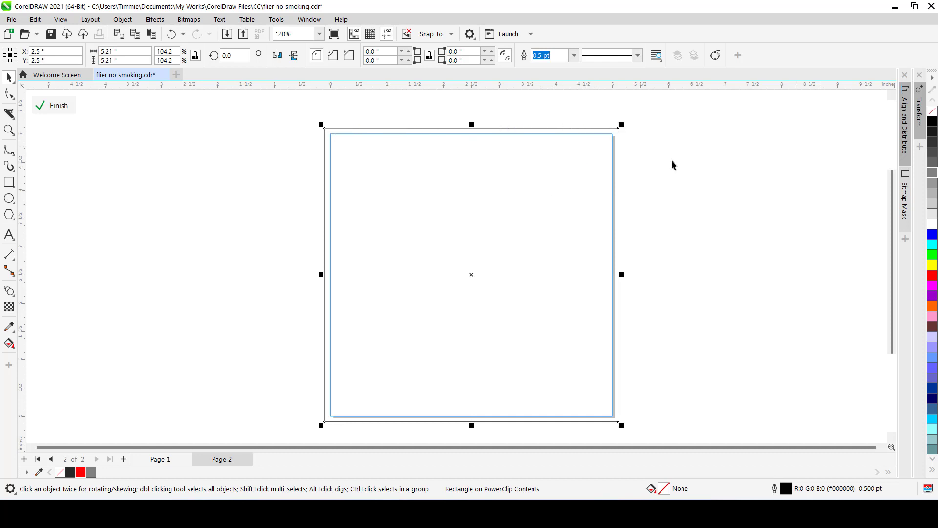
{"action": "left_click", "coordinate": [933, 154]}
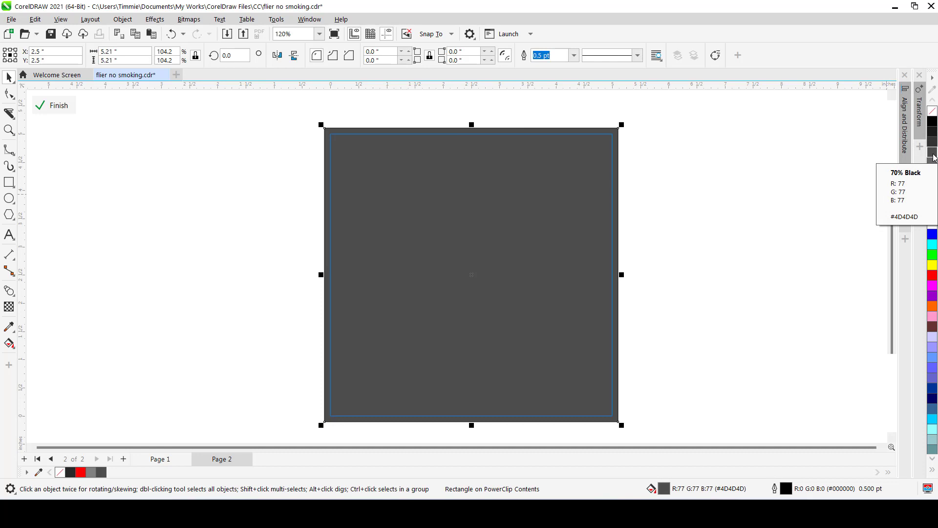
{"action": "right_click", "coordinate": [933, 116]}
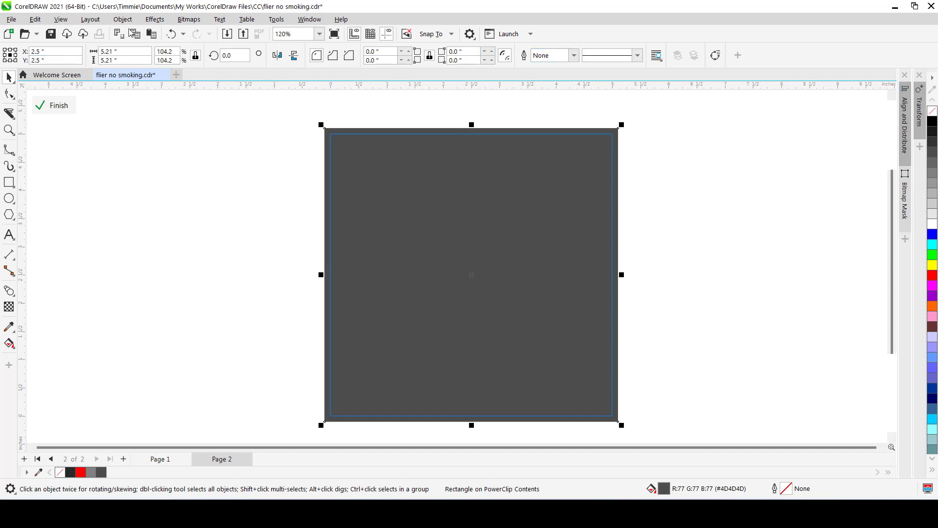
- Start an Add Noise effect on the grey background rectangle and set its density to 63
{"action": "left_click", "coordinate": [154, 20]}
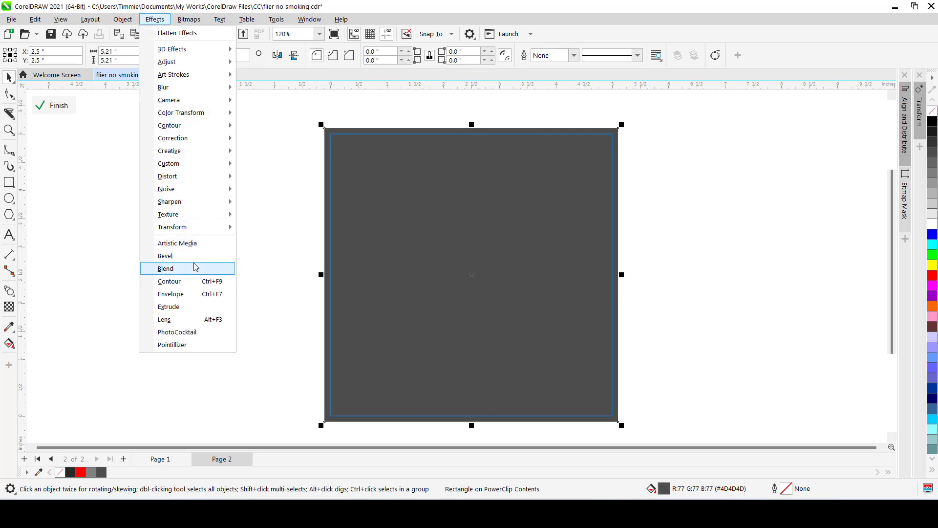
{"action": "mouse_move", "coordinate": [195, 192]}
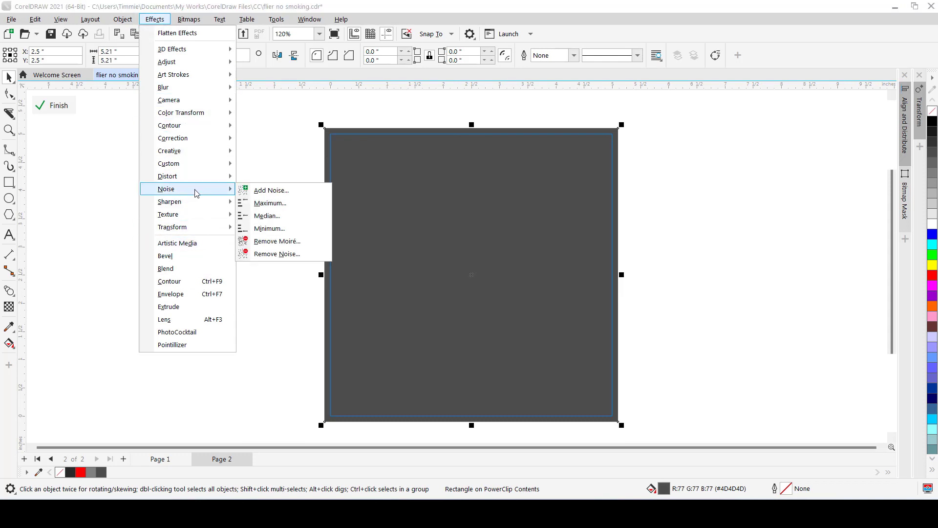
{"action": "left_click", "coordinate": [277, 190]}
{"action": "left_click_drag", "start_coordinate": [437, 158], "coordinate": [167, 148]}
{"action": "left_click_drag", "start_coordinate": [211, 235], "coordinate": [225, 236]}
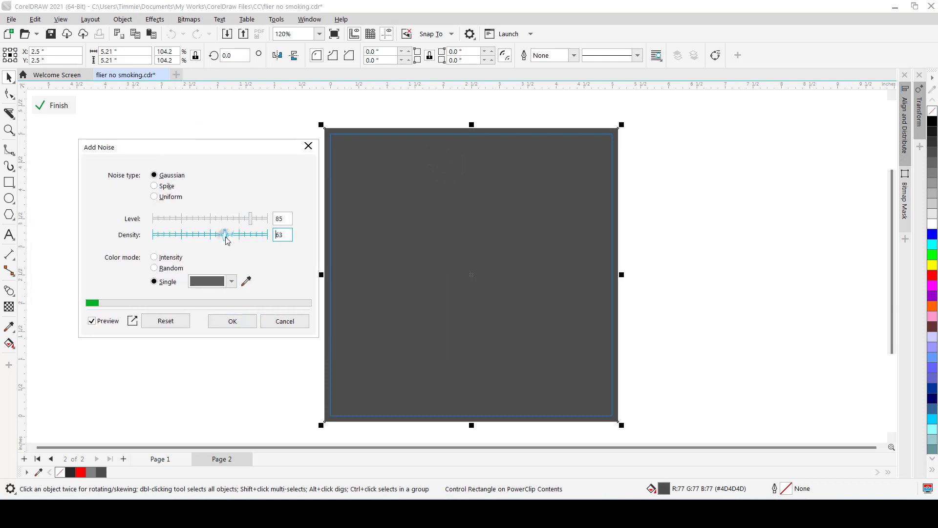
- Set the single noise color to grey #969696 and apply the noise to the background rectangle
{"action": "left_click", "coordinate": [231, 282]}
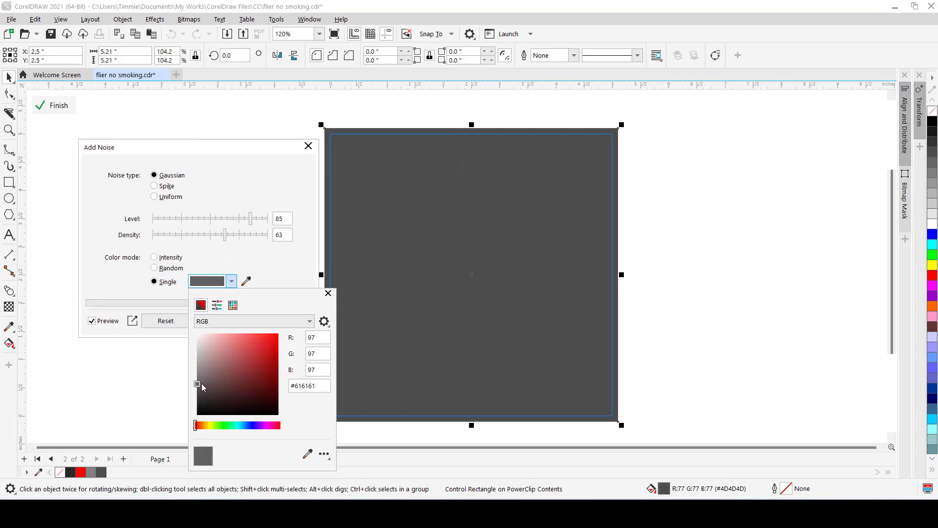
{"action": "left_click_drag", "start_coordinate": [200, 383], "coordinate": [192, 360]}
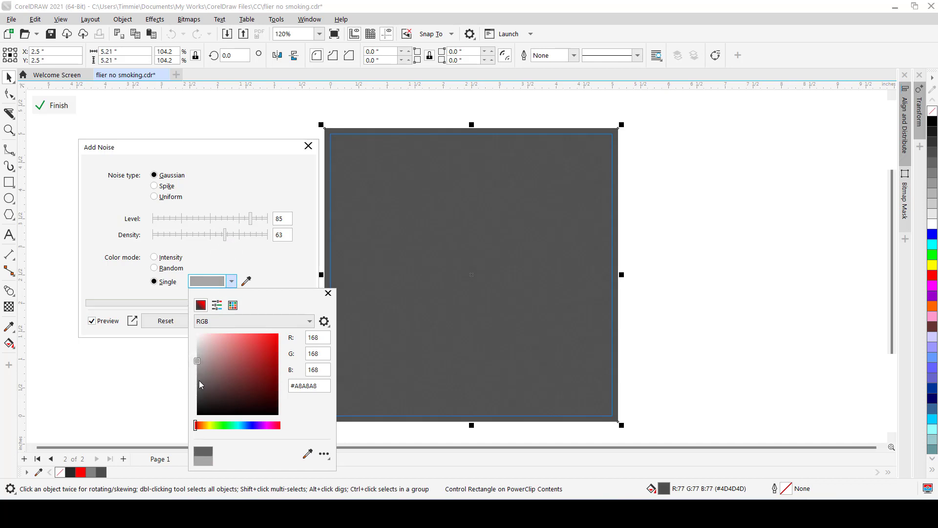
{"action": "mouse_move", "coordinate": [210, 370]}
{"action": "left_mouse_down"}
{"action": "mouse_move", "coordinate": [196, 384]}
{"action": "mouse_move", "coordinate": [193, 370]}
{"action": "left_mouse_up"}
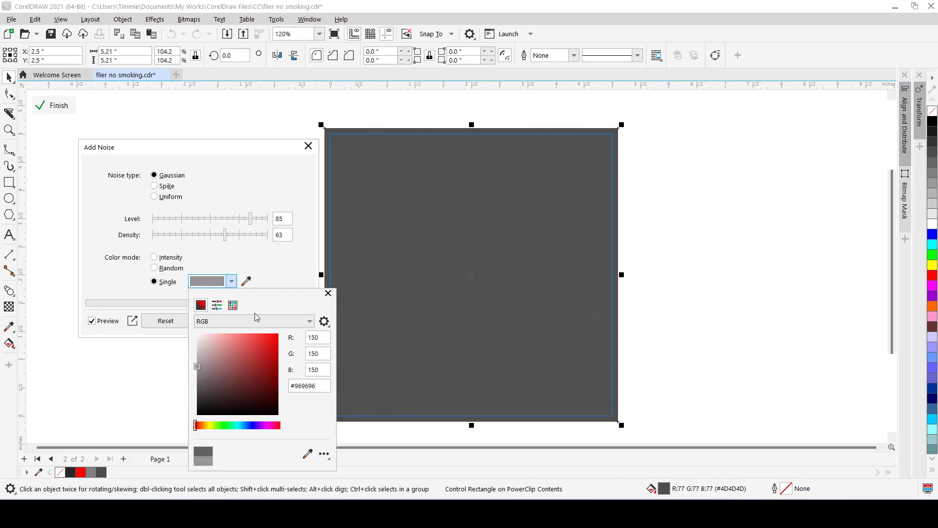
{"action": "left_click", "coordinate": [275, 268]}
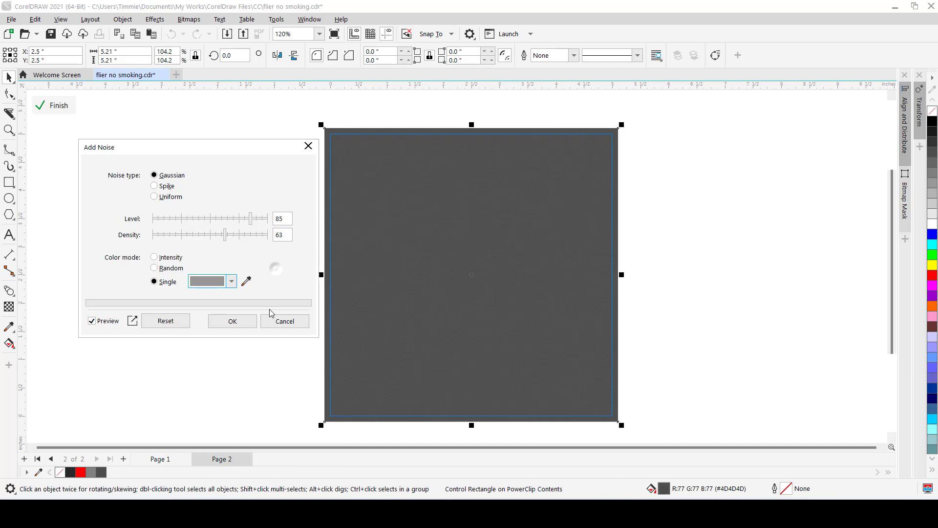
{"action": "left_click", "coordinate": [242, 322]}
{"action": "left_click", "coordinate": [258, 287]}
{"action": "scroll", "coordinate": [343, 285], "scroll_direction": "down", "scroll_amount": 3}
{"action": "scroll", "coordinate": [404, 324], "scroll_direction": "up", "scroll_amount": 2}
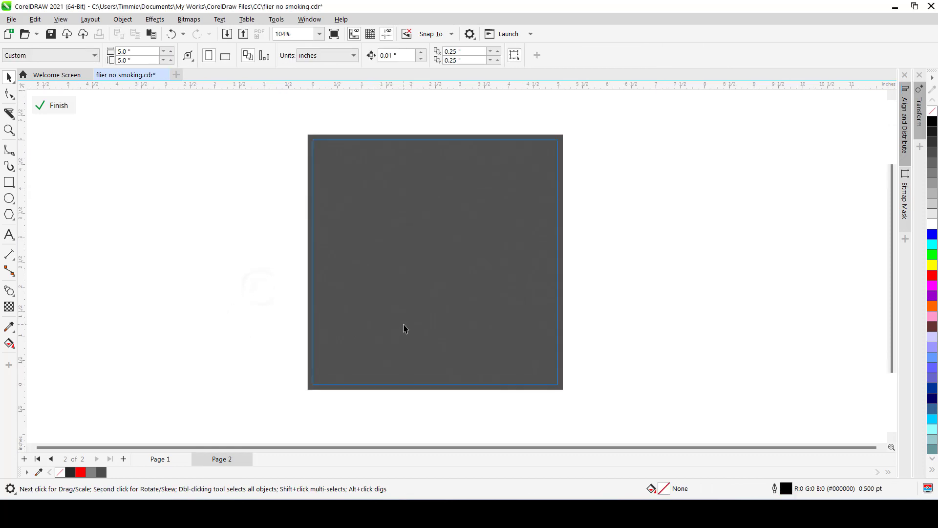
{"action": "scroll", "coordinate": [436, 251], "scroll_direction": "up", "scroll_amount": 1}
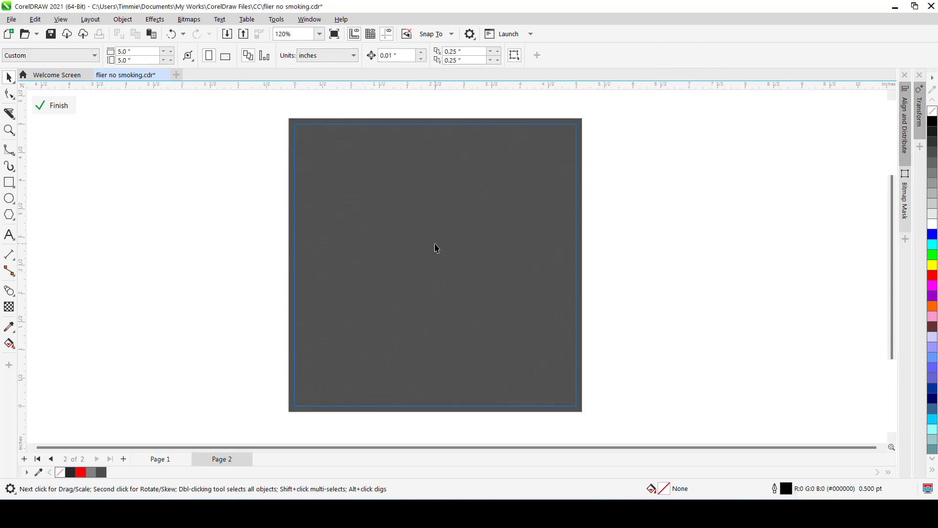
{"action": "scroll", "coordinate": [390, 273], "scroll_direction": "down", "scroll_amount": 2}
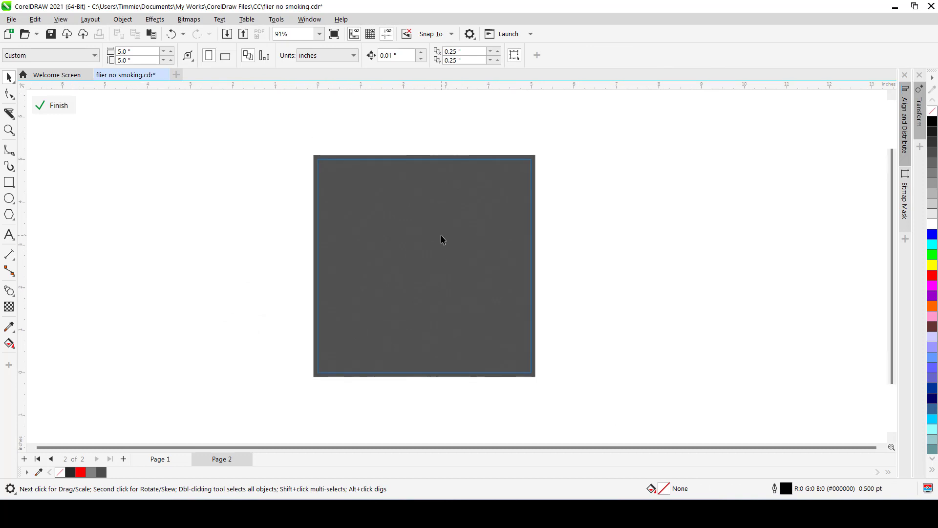
- Change the fill of the noise-textured background rectangle to blue (#0000FF)
{"action": "left_click", "coordinate": [441, 239]}
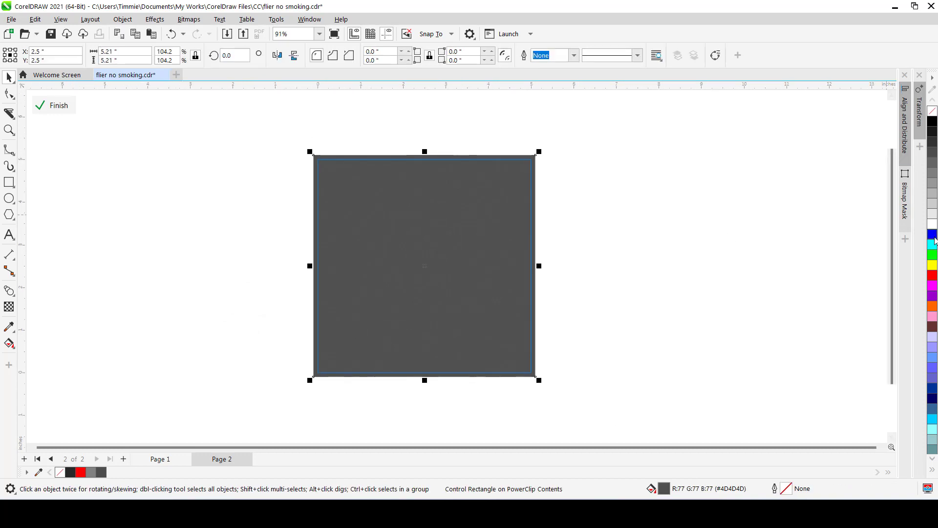
{"action": "left_click", "coordinate": [932, 235]}
{"action": "scroll", "coordinate": [450, 303], "scroll_direction": "up", "scroll_amount": 2}
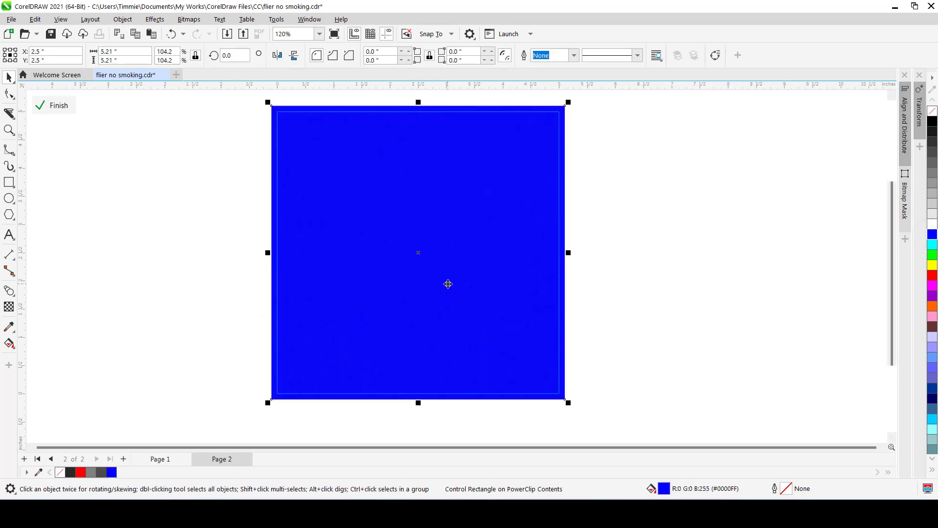
- Undo the blue fill on the background rectangle and finish editing the PowerClip contents
{"action": "key", "text": "ctrl+z"}
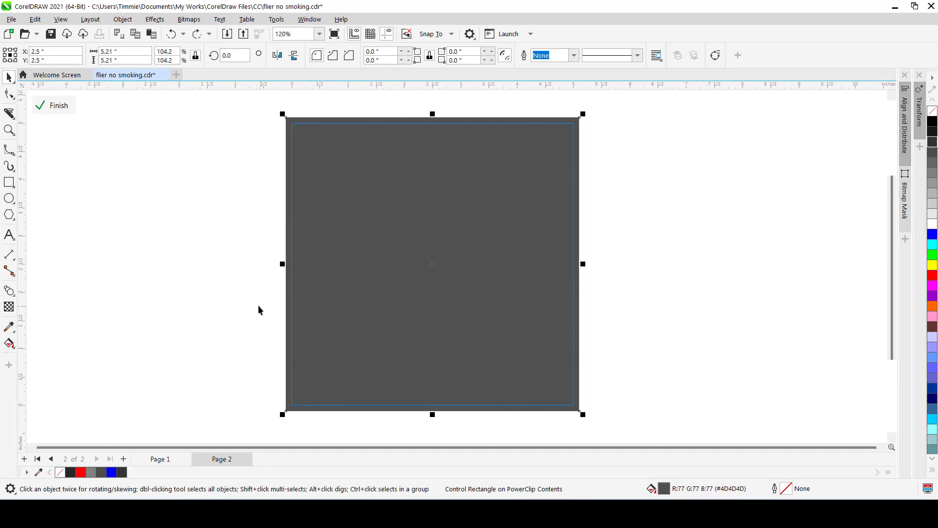
{"action": "left_click", "coordinate": [253, 305]}
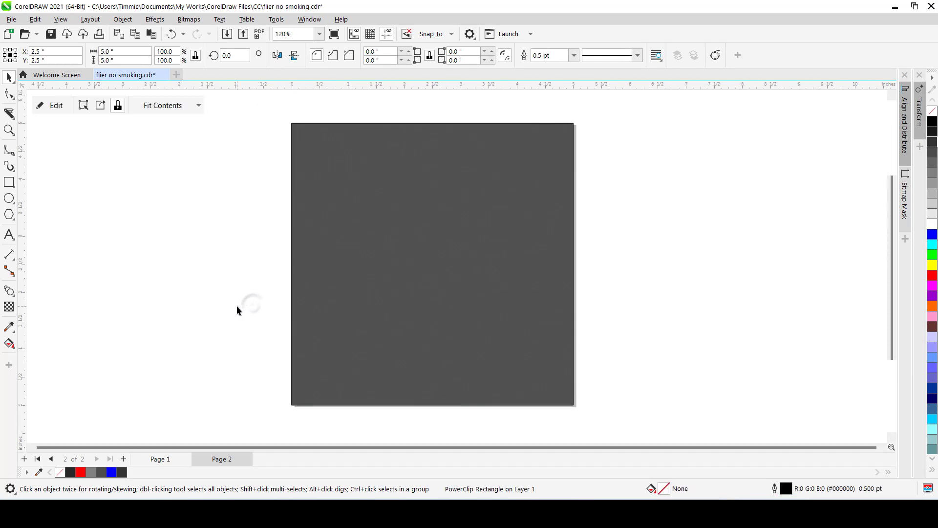
{"action": "scroll", "coordinate": [445, 304], "scroll_direction": "down", "scroll_amount": 2}
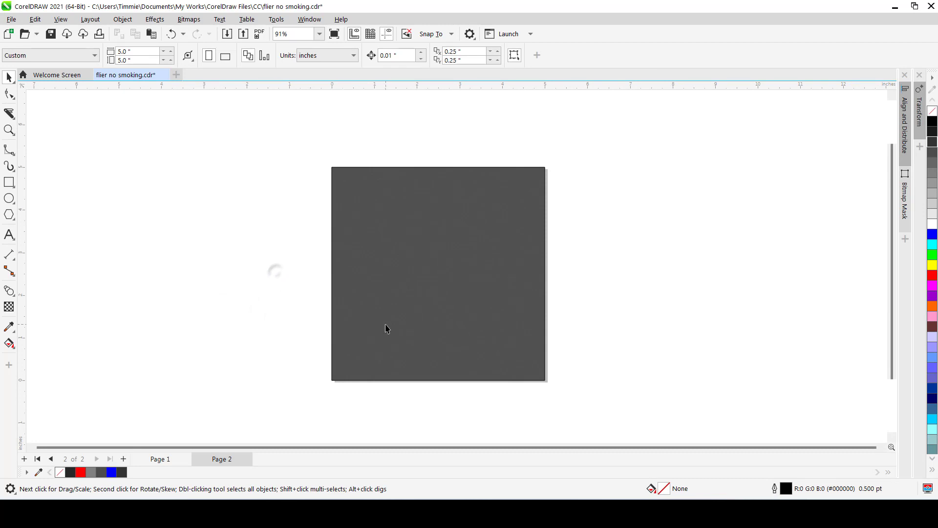
{"action": "scroll", "coordinate": [396, 329], "scroll_direction": "up", "scroll_amount": 1}
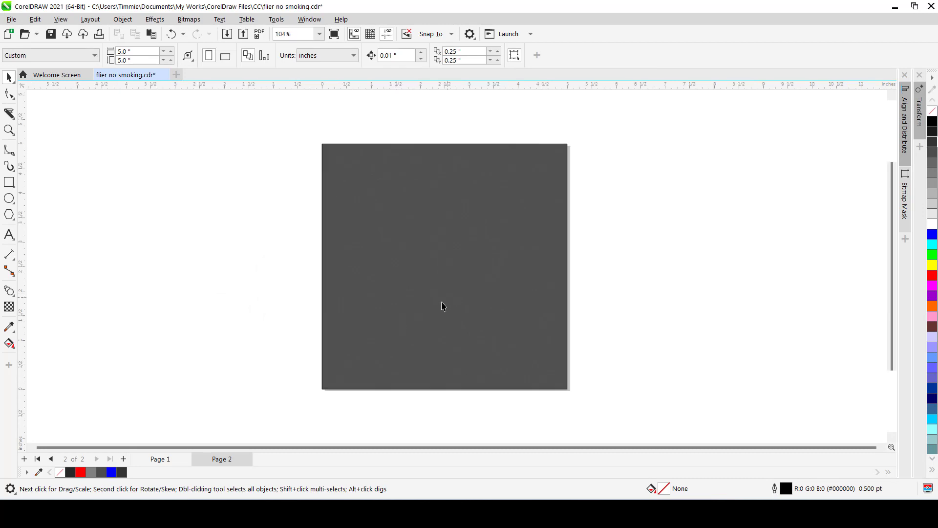
- Check the reference flyer on Page 1, preview cig.png from the istock folder, and place that image on Page 2
{"action": "left_click", "coordinate": [162, 459]}
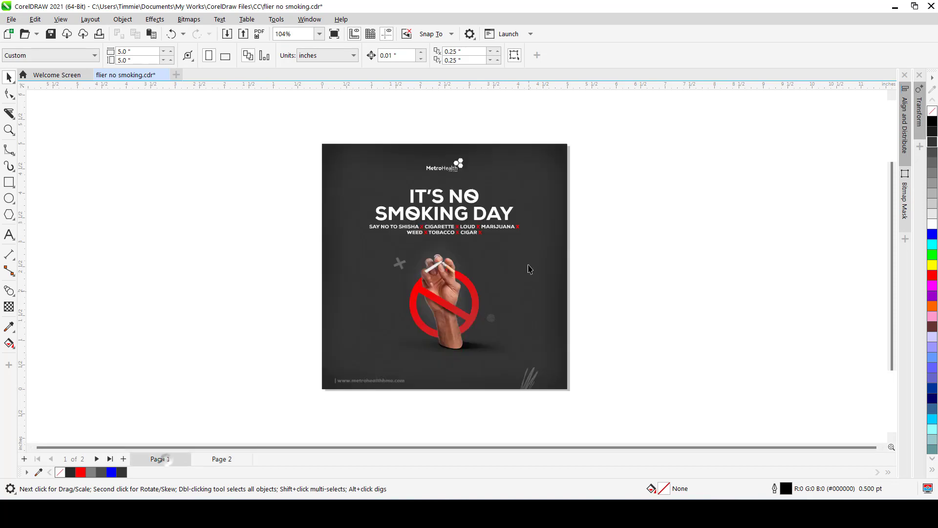
{"action": "left_click", "coordinate": [232, 460]}
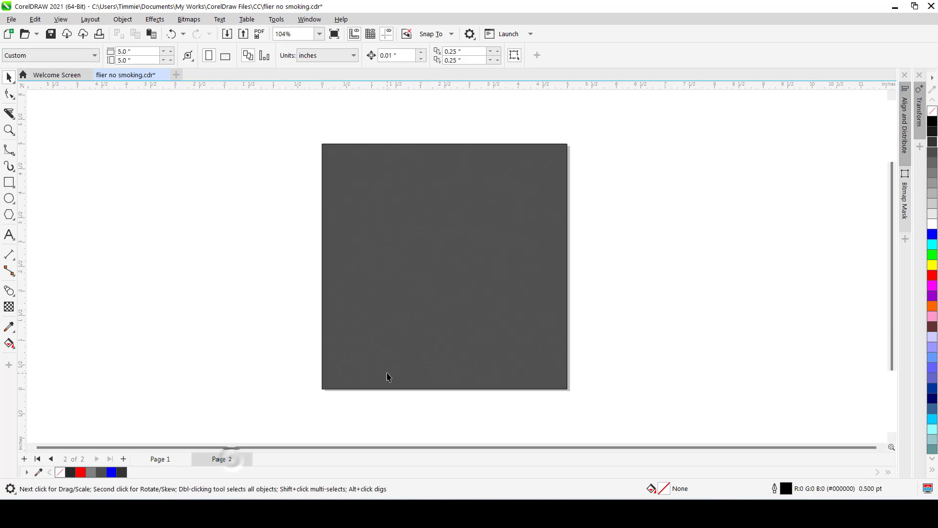
{"action": "mouse_move", "coordinate": [334, 513]}
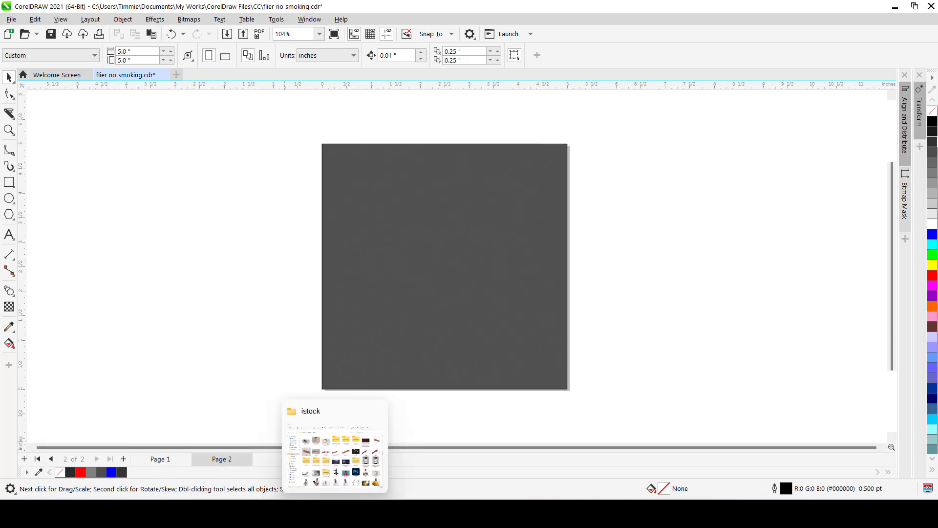
{"action": "left_click", "coordinate": [335, 459]}
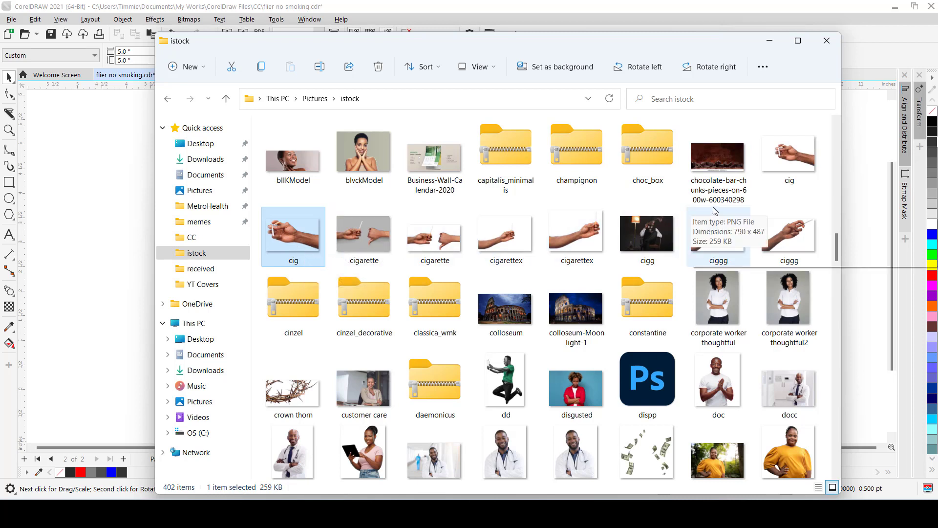
{"action": "double_click", "coordinate": [299, 238]}
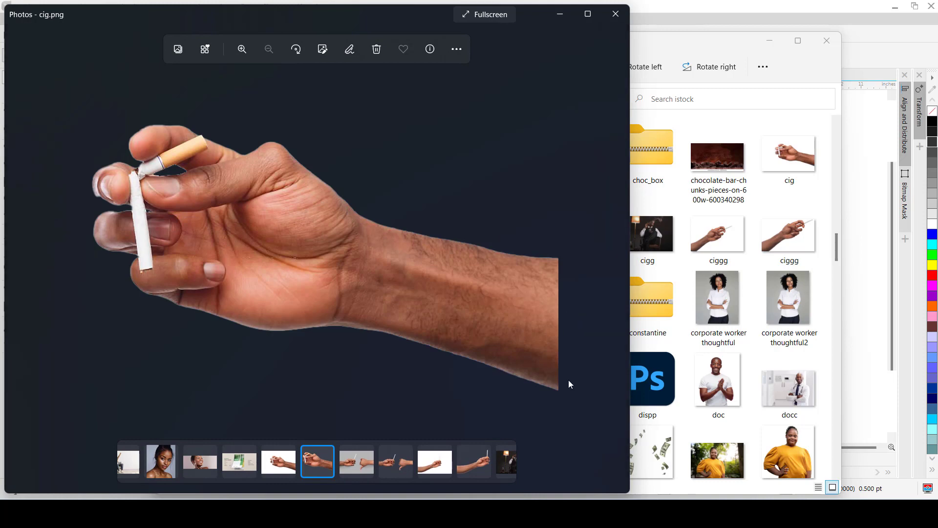
{"action": "left_click", "coordinate": [623, 16]}
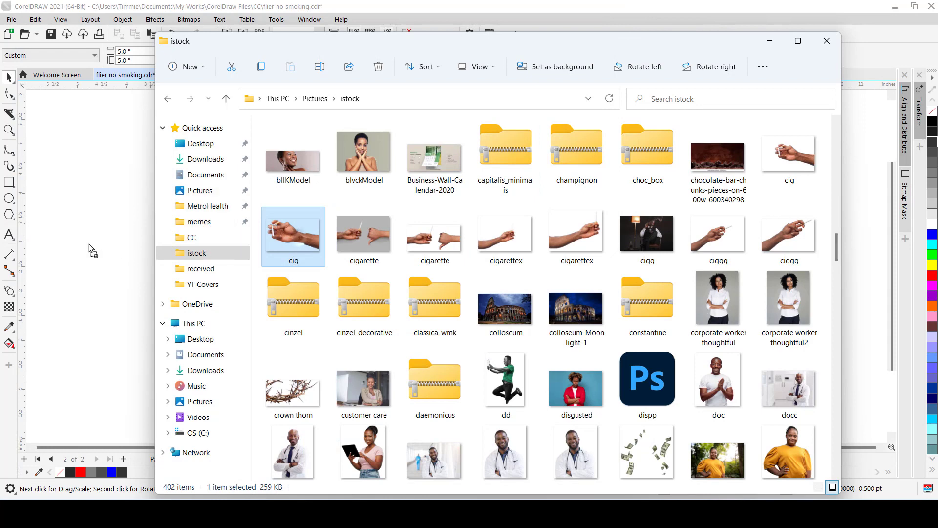
{"action": "left_click_drag", "start_coordinate": [89, 244], "coordinate": [470, 285]}
{"action": "left_click", "coordinate": [94, 304]}
{"action": "left_click", "coordinate": [469, 275]}
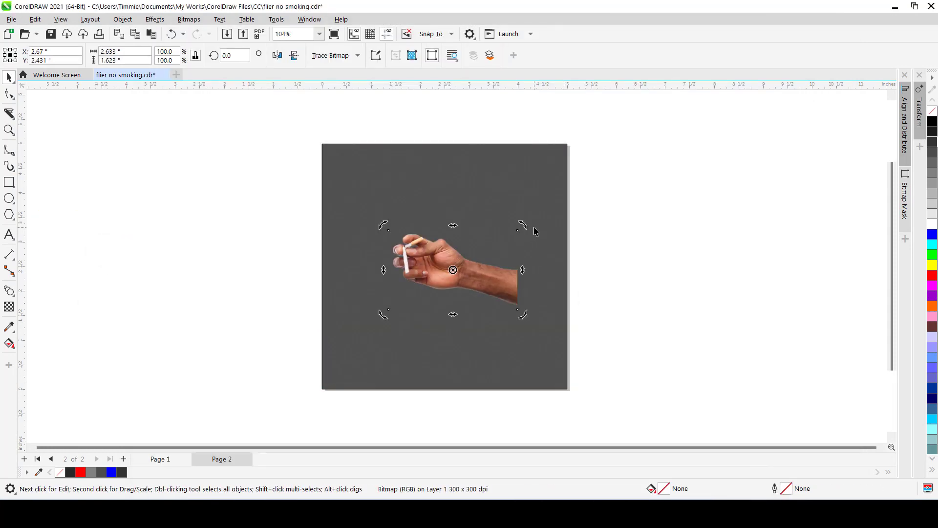
- Rotate the hand image upright to an angle of about 282°
{"action": "left_click_drag", "start_coordinate": [523, 225], "coordinate": [509, 337]}
{"action": "left_click", "coordinate": [611, 292]}
{"action": "scroll", "coordinate": [456, 266], "scroll_direction": "up", "scroll_amount": 1}
{"action": "left_click", "coordinate": [451, 264]}
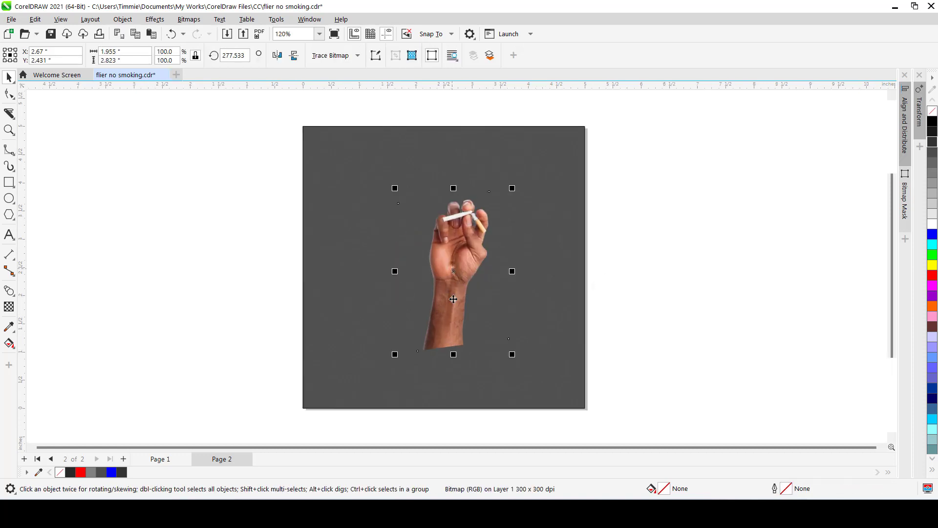
{"action": "left_click", "coordinate": [450, 331]}
{"action": "left_click_drag", "start_coordinate": [511, 360], "coordinate": [512, 363]}
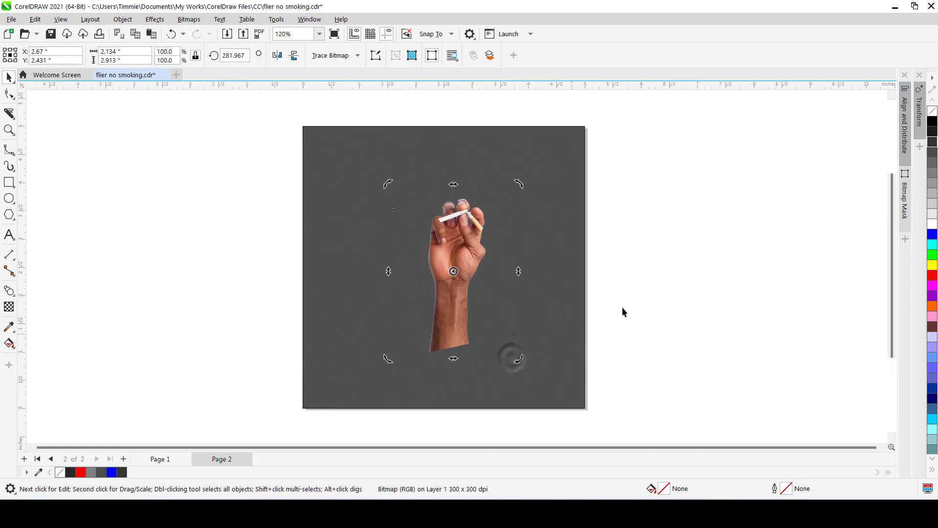
{"action": "left_click", "coordinate": [643, 287]}
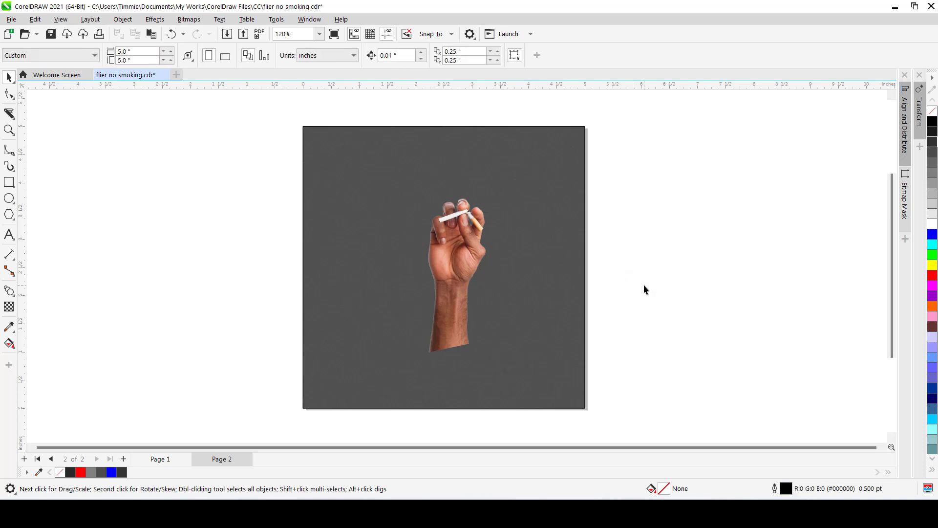
- Move the hand image lower on the flyer and scale it proportionally to about 67%
{"action": "key", "text": "ctrl+z"}
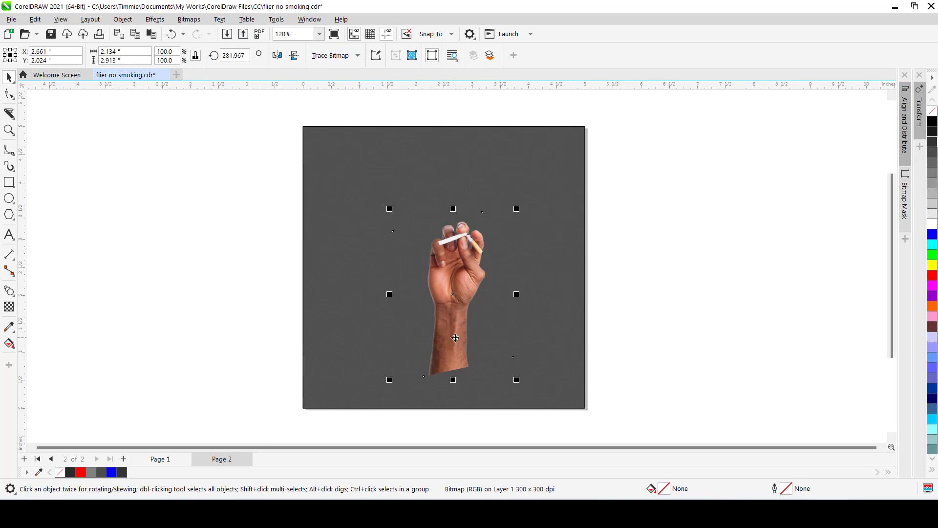
{"action": "left_click_drag", "start_coordinate": [455, 338], "coordinate": [451, 335]}
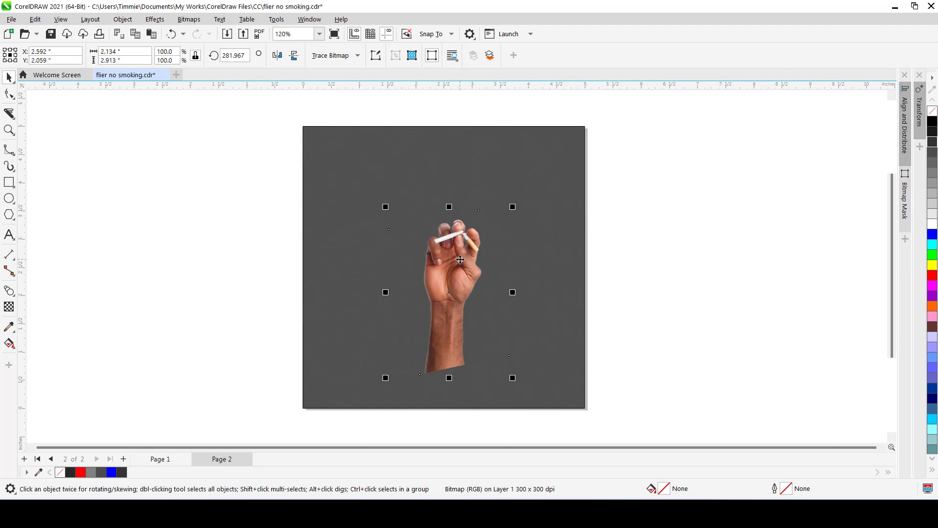
{"action": "left_click_drag", "start_coordinate": [450, 292], "coordinate": [441, 297]}
{"action": "left_click_drag", "start_coordinate": [503, 220], "coordinate": [471, 267]}
{"action": "left_click_drag", "start_coordinate": [433, 309], "coordinate": [450, 292]}
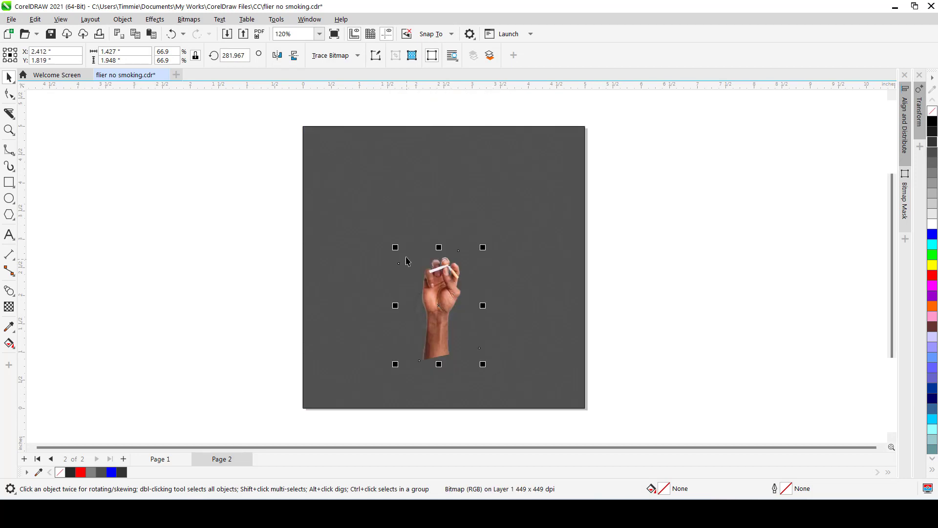
- Rotate the hand image further to about 298.3° so the forearm leans
{"action": "left_click", "coordinate": [464, 266]}
{"action": "mouse_move", "coordinate": [485, 243]}
{"action": "left_mouse_down"}
{"action": "mouse_move", "coordinate": [478, 234]}
{"action": "mouse_move", "coordinate": [504, 251]}
{"action": "mouse_move", "coordinate": [490, 238]}
{"action": "left_mouse_up"}
{"action": "left_click", "coordinate": [617, 301]}
- Trace a rounded cut line with the B-Spline tool across the cut-off end of the forearm, from one arm edge to the other
{"action": "scroll", "coordinate": [456, 352], "scroll_direction": "up", "scroll_amount": 2}
{"action": "scroll", "coordinate": [456, 352], "scroll_direction": "up", "scroll_amount": 1}
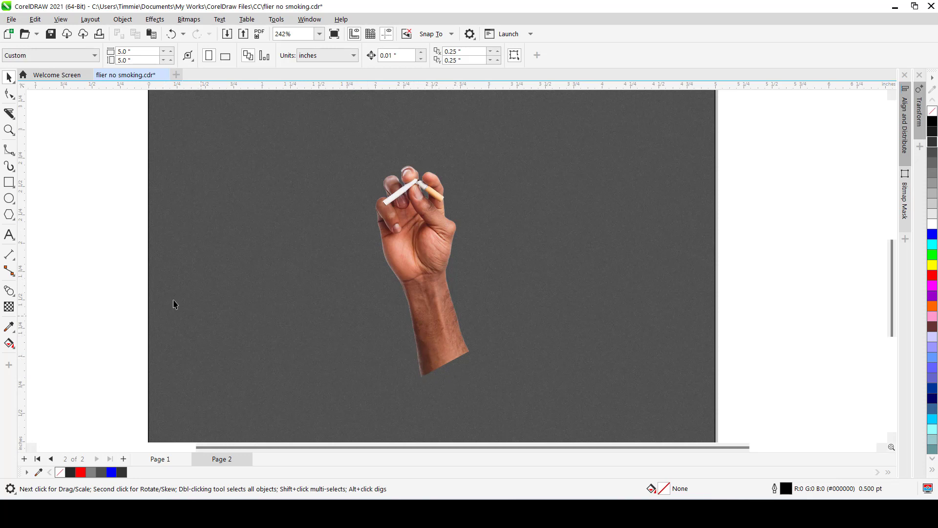
{"action": "left_click", "coordinate": [9, 150]}
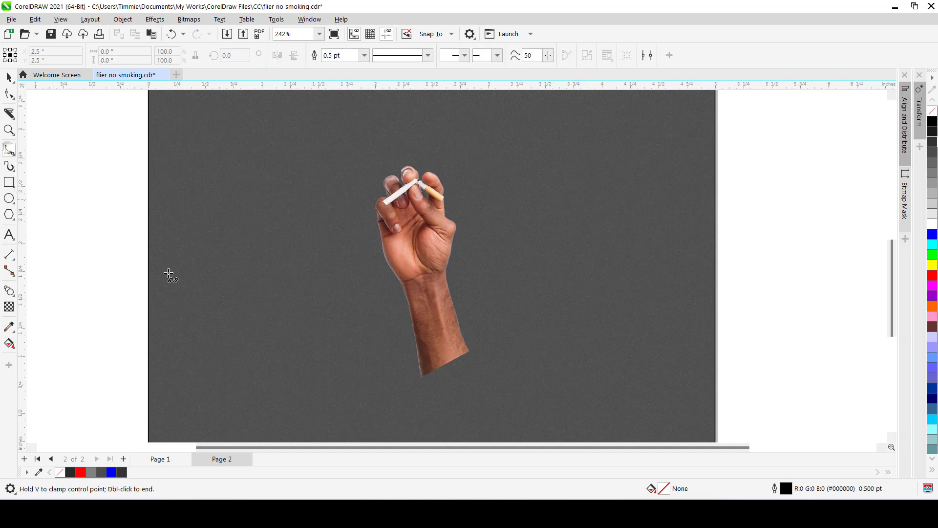
{"action": "scroll", "coordinate": [397, 349], "scroll_direction": "up", "scroll_amount": 2}
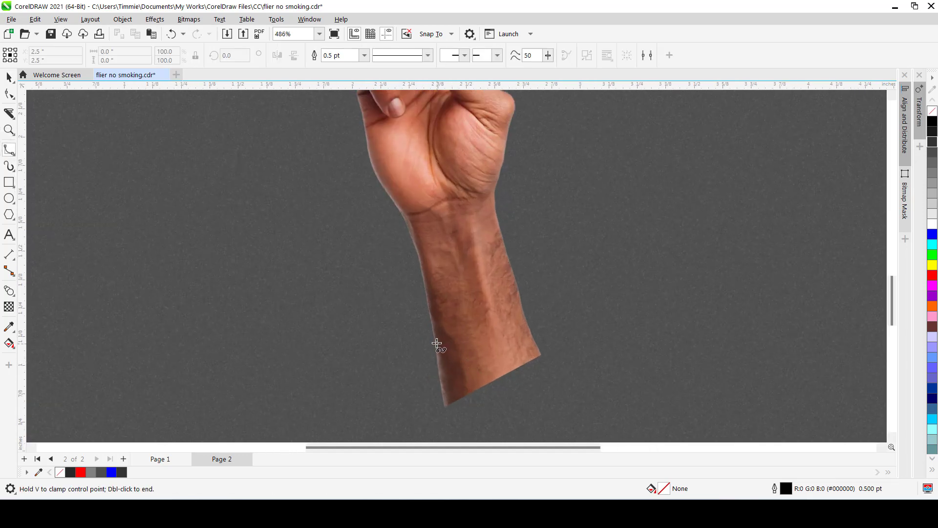
{"action": "left_click", "coordinate": [417, 341]}
{"action": "left_click", "coordinate": [435, 341]}
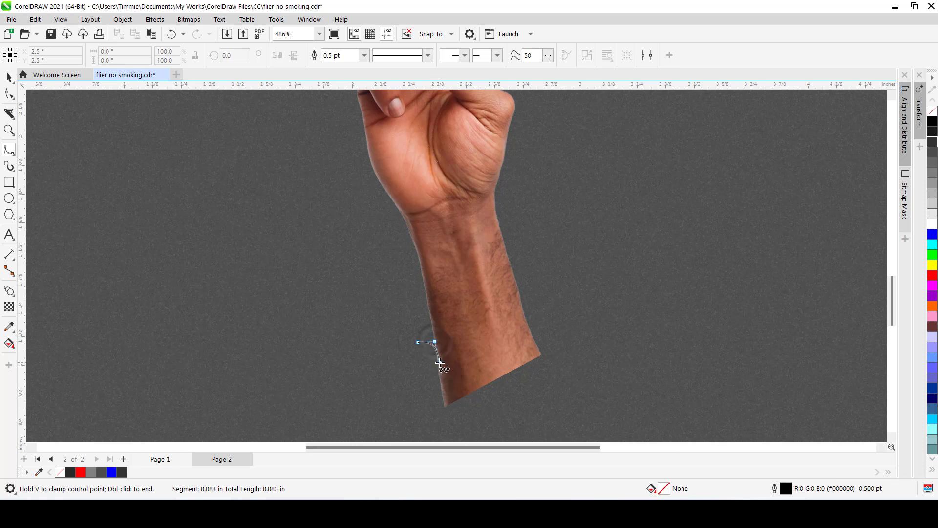
{"action": "left_click", "coordinate": [438, 366]}
{"action": "left_click", "coordinate": [458, 374]}
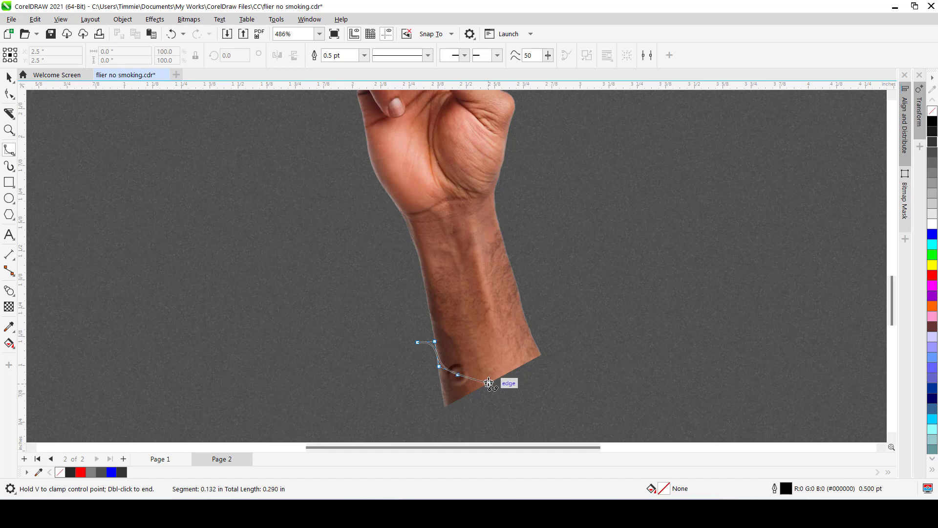
{"action": "left_click", "coordinate": [485, 374]}
{"action": "left_click", "coordinate": [521, 364]}
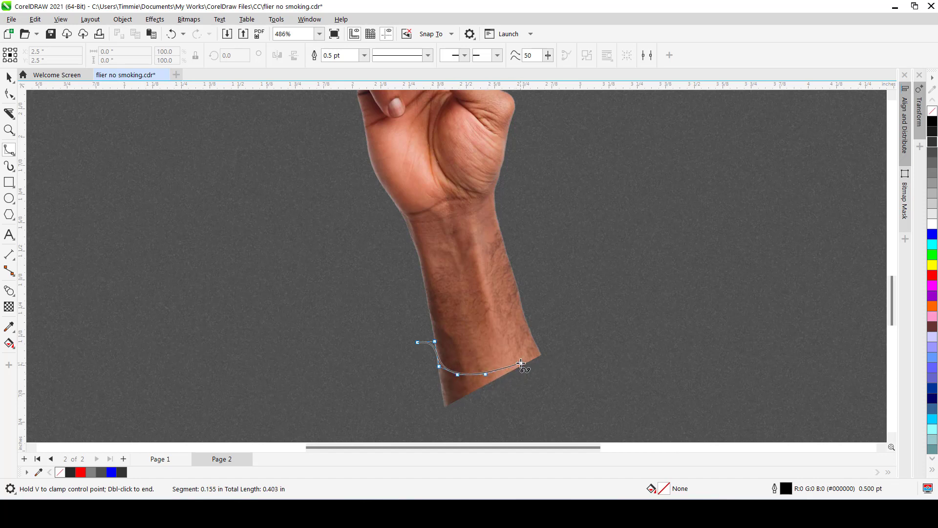
{"action": "left_click", "coordinate": [531, 344]}
{"action": "left_click", "coordinate": [532, 336]}
{"action": "left_click", "coordinate": [527, 323]}
{"action": "left_click", "coordinate": [527, 308]}
- Close the B-spline around the outside of the forearm's cut end, forming a shape about 0.69 by 0.50 inches
{"action": "left_click", "coordinate": [537, 310]}
{"action": "left_click", "coordinate": [555, 338]}
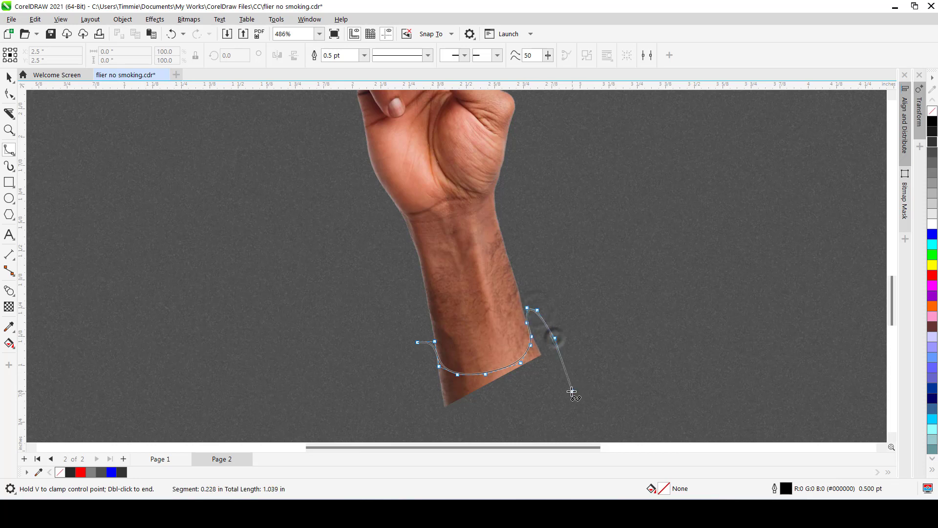
{"action": "left_click", "coordinate": [573, 391]}
{"action": "left_click", "coordinate": [482, 424]}
{"action": "left_click", "coordinate": [431, 423]}
{"action": "left_click", "coordinate": [404, 389]}
{"action": "left_click", "coordinate": [406, 344]}
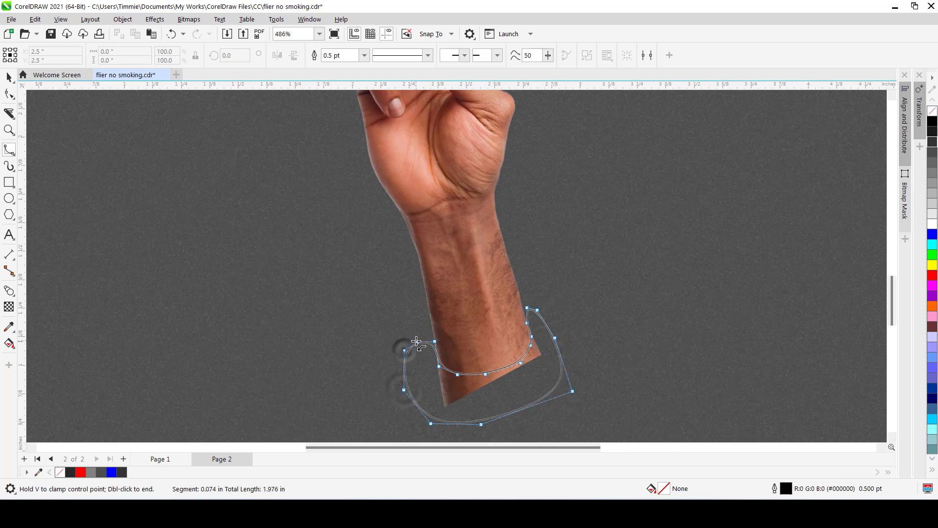
{"action": "left_click", "coordinate": [417, 342]}
{"action": "key", "text": "space"}
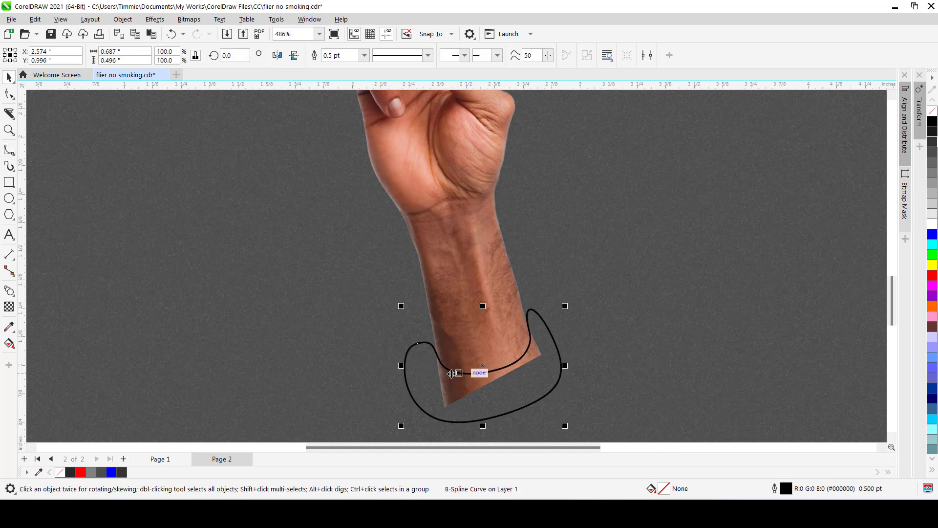
- Adjust the B-spline's control points on both arm edges and along the cut line to refine its rounded shape
{"action": "scroll", "coordinate": [454, 372], "scroll_direction": "up", "scroll_amount": 2}
{"action": "left_click", "coordinate": [456, 369]}
{"action": "key", "text": "F10"}
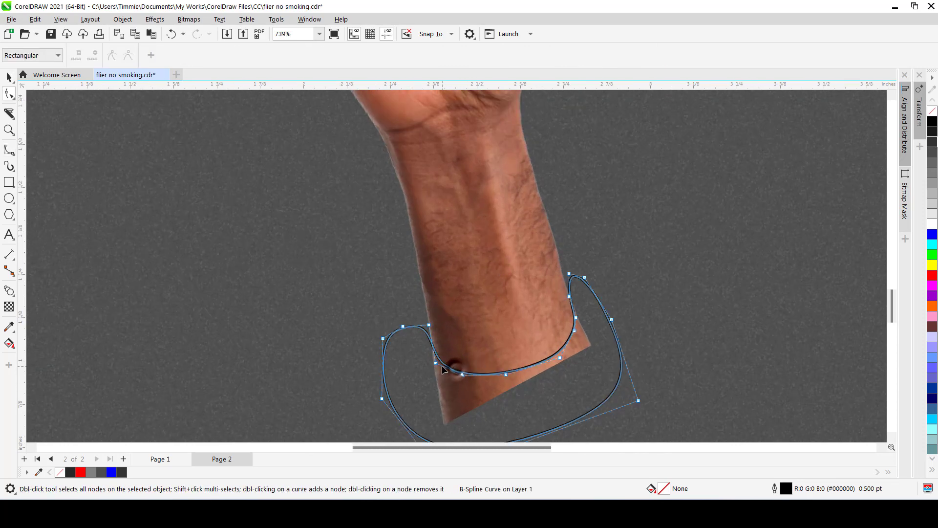
{"action": "mouse_move", "coordinate": [438, 367]}
{"action": "left_mouse_down"}
{"action": "mouse_move", "coordinate": [429, 356]}
{"action": "mouse_move", "coordinate": [434, 363]}
{"action": "left_mouse_up"}
{"action": "mouse_move", "coordinate": [575, 330]}
{"action": "left_mouse_down"}
{"action": "mouse_move", "coordinate": [571, 344]}
{"action": "mouse_move", "coordinate": [575, 334]}
{"action": "left_mouse_up"}
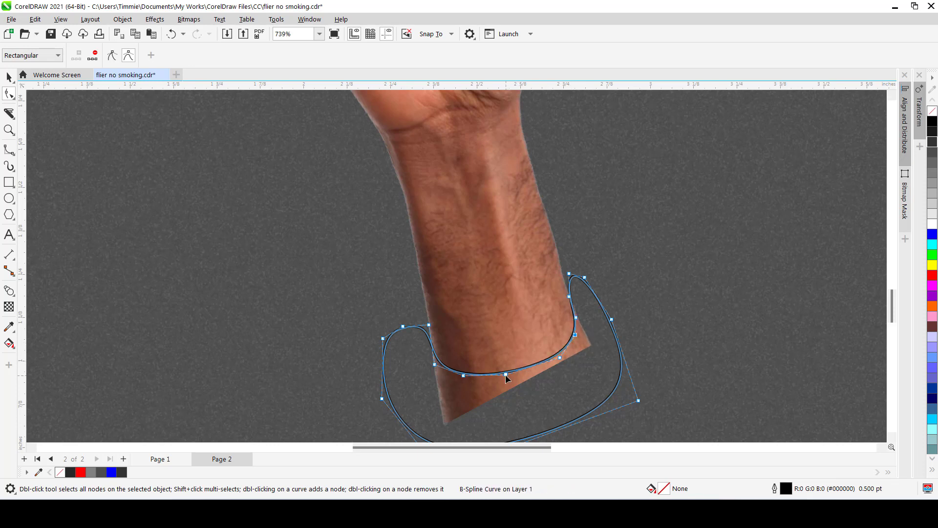
{"action": "left_click_drag", "start_coordinate": [506, 374], "coordinate": [506, 380]}
{"action": "scroll", "coordinate": [499, 361], "scroll_direction": "down", "scroll_amount": 2}
{"action": "scroll", "coordinate": [499, 362], "scroll_direction": "down", "scroll_amount": 2}
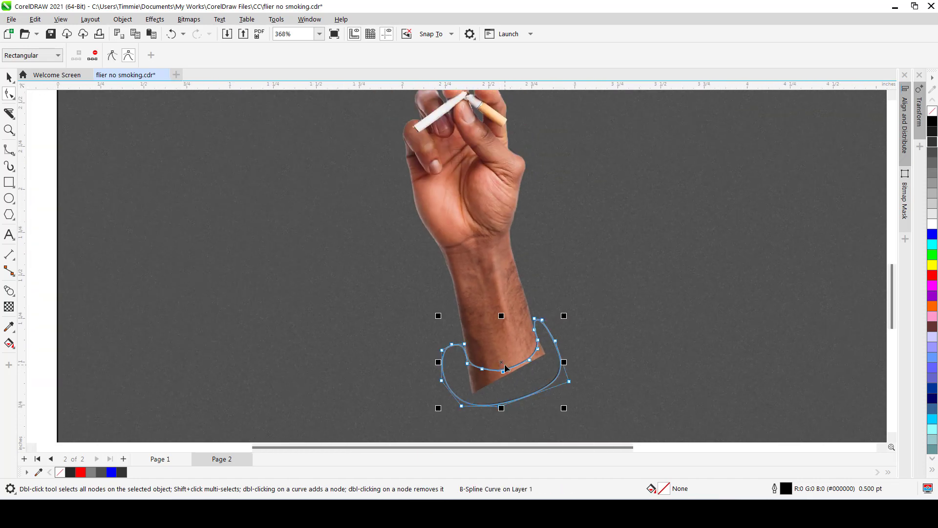
- Cut the forearm's straight end off with Back Minus Front, using the closed curve on the hand image
{"action": "key", "text": "space"}
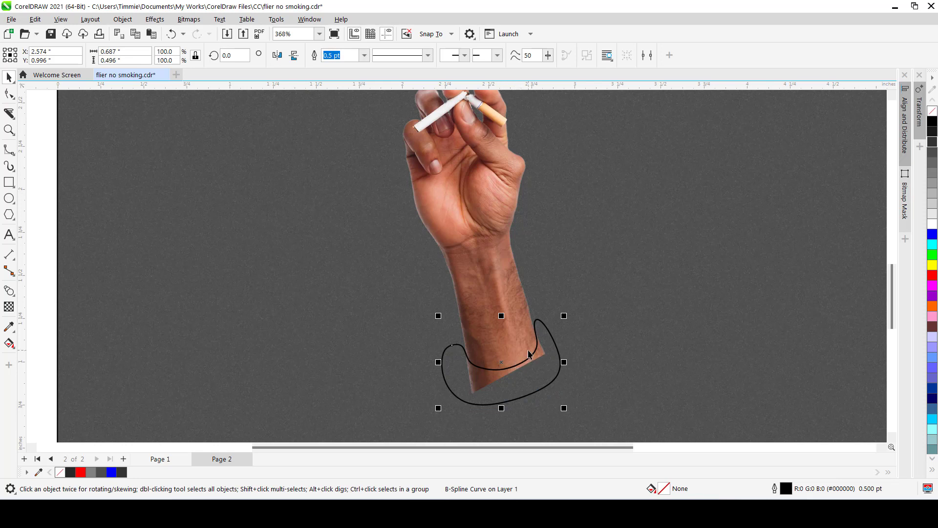
{"action": "left_click", "coordinate": [490, 253], "text": "shift"}
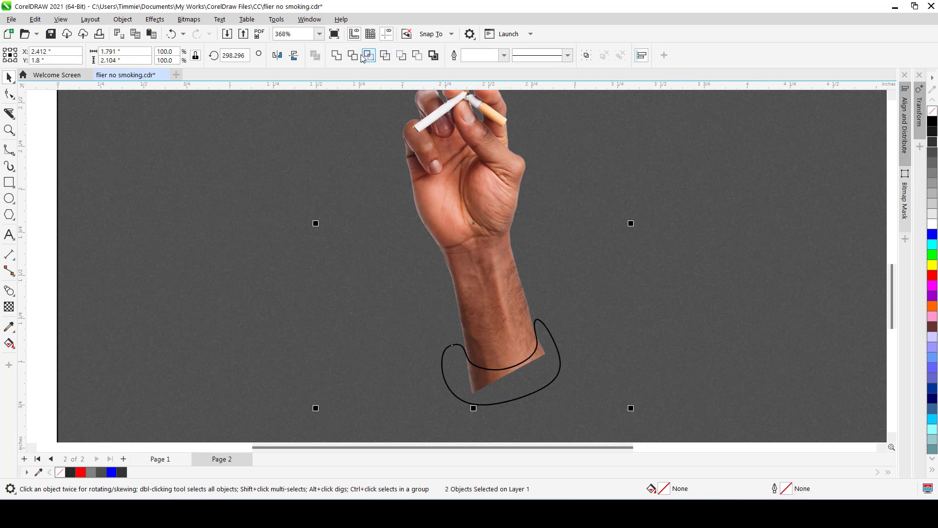
{"action": "left_click", "coordinate": [416, 55]}
{"action": "scroll", "coordinate": [472, 273], "scroll_direction": "down", "scroll_amount": 4}
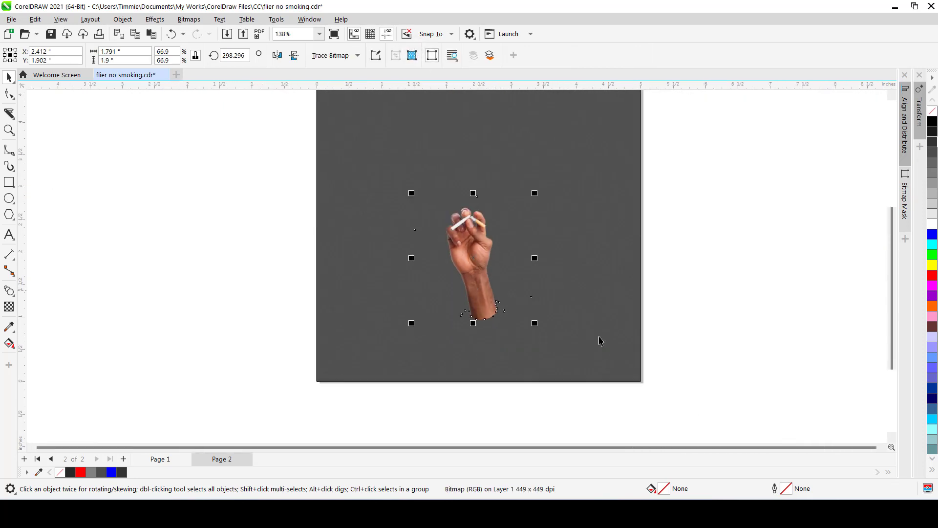
- Move the trimmed hand image slightly up and to the left, to about X 2.292 and Y 1.947 inches
{"action": "left_click", "coordinate": [692, 335]}
{"action": "scroll", "coordinate": [477, 302], "scroll_direction": "up", "scroll_amount": 1}
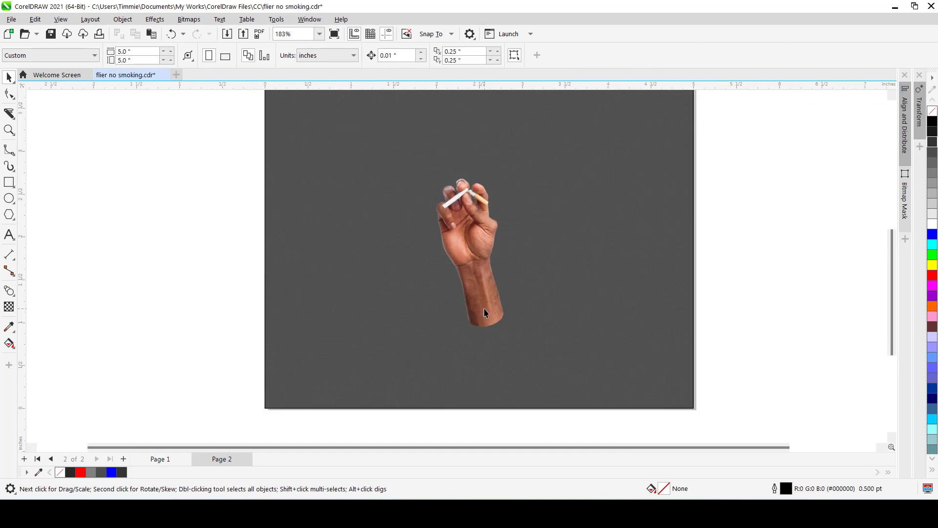
{"action": "left_click_drag", "start_coordinate": [485, 313], "coordinate": [474, 304]}
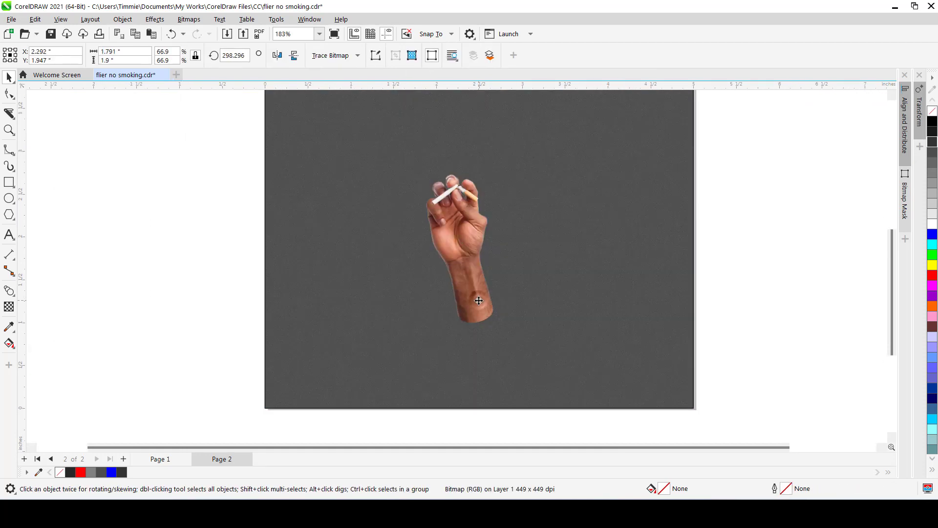
- Flatten the effects on the hand image and move it slightly down, to about X 2.285 and Y 1.891 inches
{"action": "left_click", "coordinate": [477, 302]}
{"action": "left_click", "coordinate": [154, 20]}
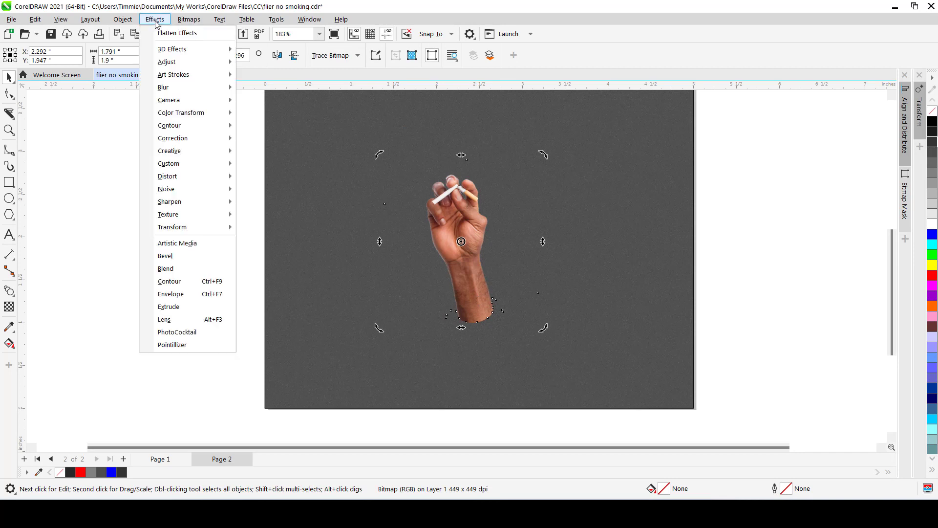
{"action": "left_click", "coordinate": [167, 31]}
{"action": "left_click", "coordinate": [253, 267]}
{"action": "scroll", "coordinate": [488, 295], "scroll_direction": "up", "scroll_amount": 3}
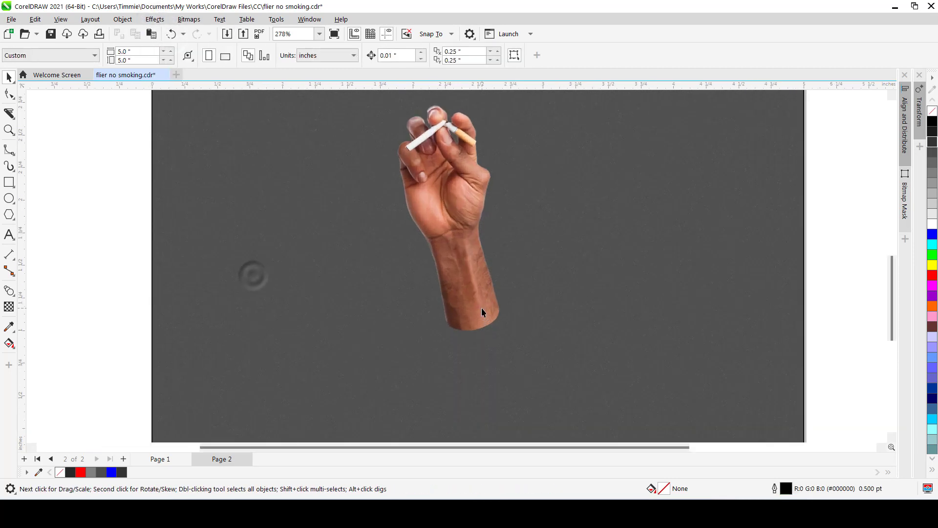
{"action": "scroll", "coordinate": [482, 307], "scroll_direction": "down", "scroll_amount": 2}
{"action": "left_click_drag", "start_coordinate": [483, 305], "coordinate": [482, 308]}
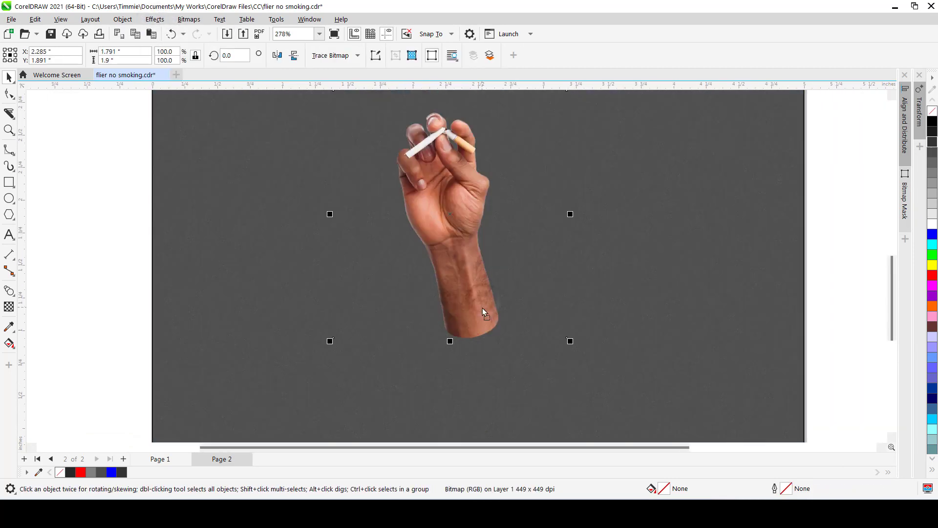
- Examine the forearm's base in the finished flyer on Page 1 and return to Page 2
{"action": "scroll", "coordinate": [482, 313], "scroll_direction": "down", "scroll_amount": 1}
{"action": "scroll", "coordinate": [494, 320], "scroll_direction": "down", "scroll_amount": 1}
{"action": "scroll", "coordinate": [495, 320], "scroll_direction": "down", "scroll_amount": 2}
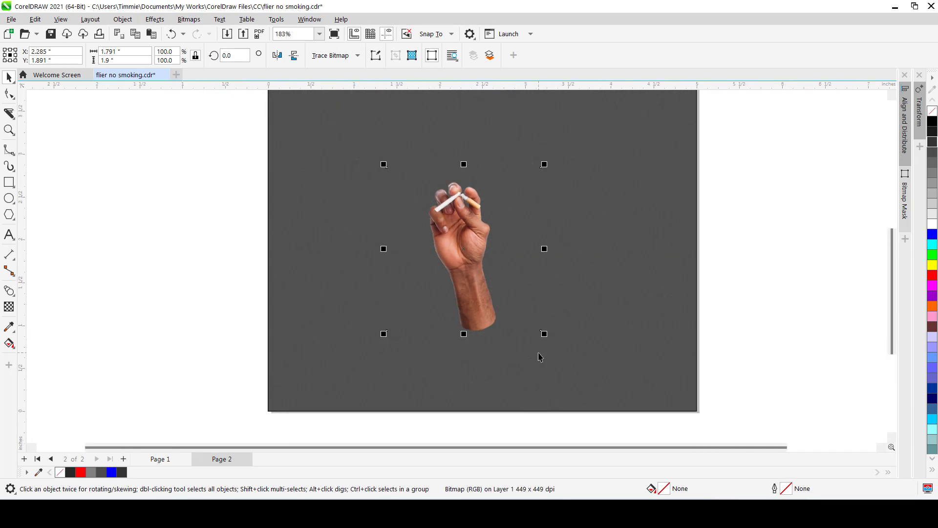
{"action": "scroll", "coordinate": [483, 309], "scroll_direction": "down", "scroll_amount": 2}
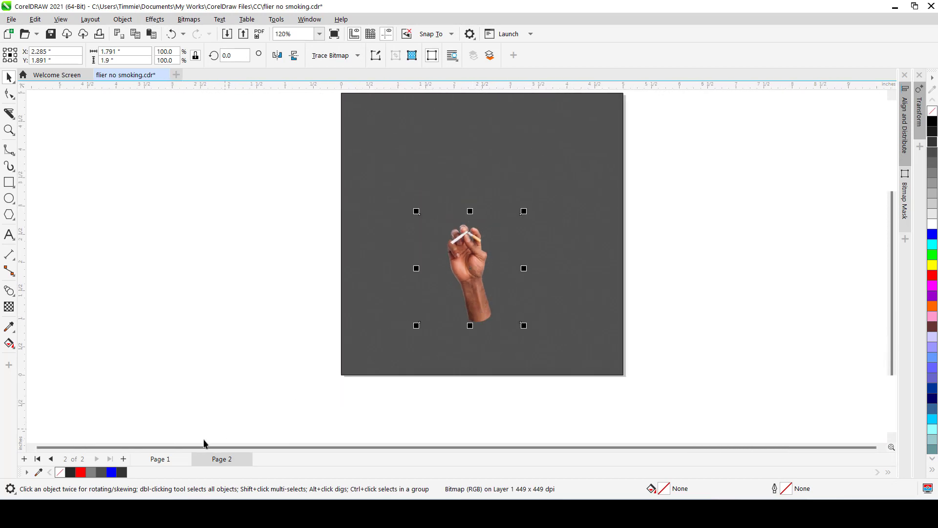
{"action": "left_click", "coordinate": [168, 459]}
{"action": "scroll", "coordinate": [468, 337], "scroll_direction": "up", "scroll_amount": 5}
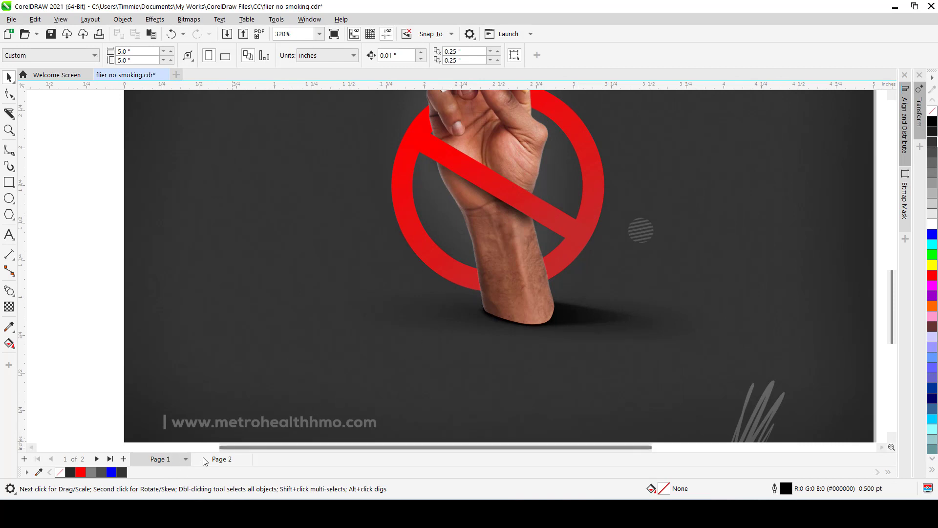
{"action": "left_click", "coordinate": [221, 459]}
{"action": "scroll", "coordinate": [502, 283], "scroll_direction": "up", "scroll_amount": 2}
- Draw a rectangle about 0.584 inches wide around the forearm's cut end and lower its upper edge to a height of about 0.35 inches
{"action": "left_click", "coordinate": [505, 277]}
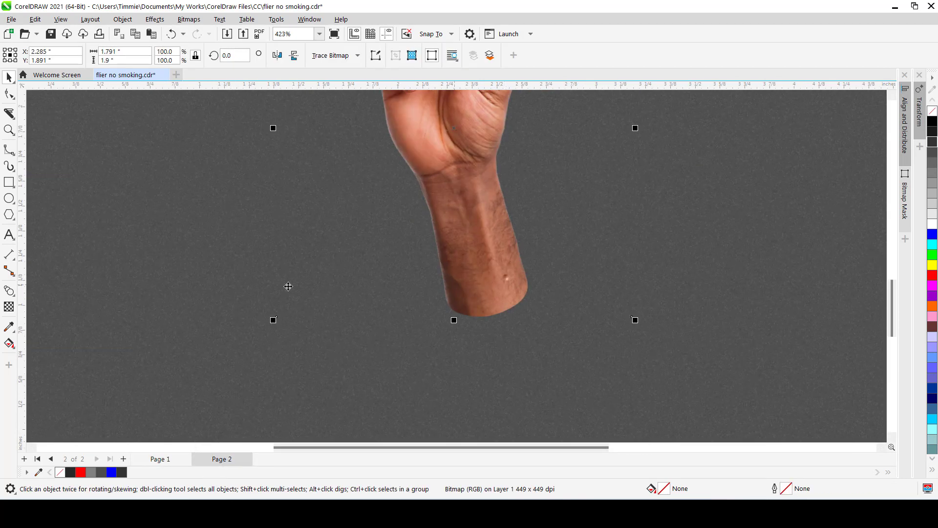
{"action": "key", "text": "F6"}
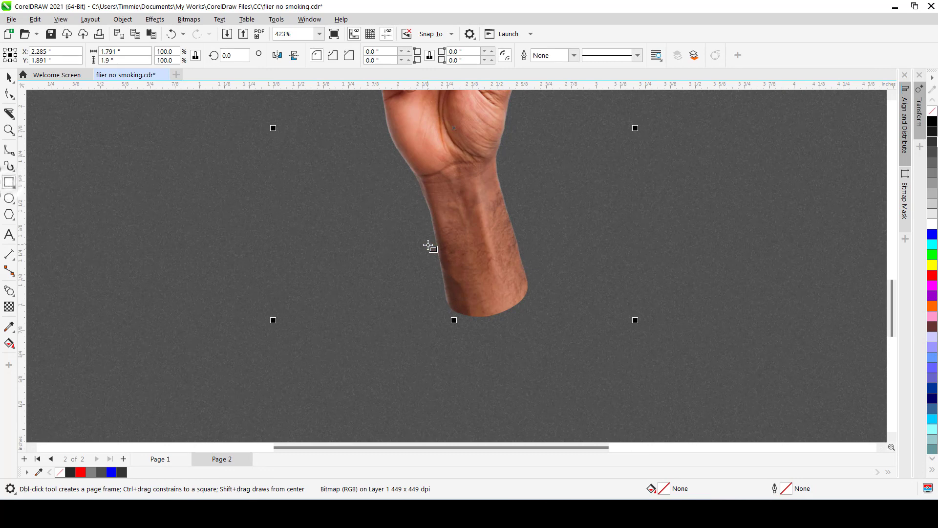
{"action": "left_click_drag", "start_coordinate": [427, 241], "coordinate": [543, 330]}
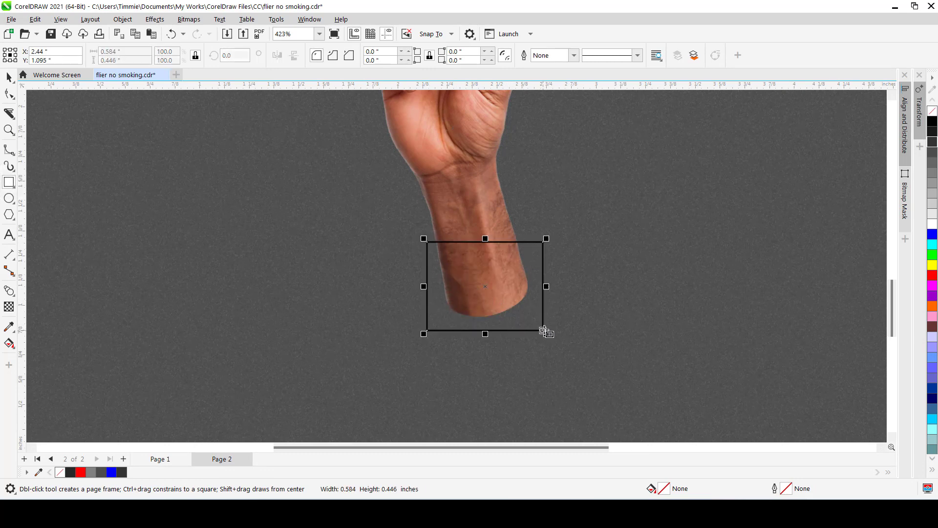
{"action": "key", "text": "space"}
{"action": "left_click_drag", "start_coordinate": [485, 242], "coordinate": [493, 266]}
- Rotate the hand image slightly counterclockwise, to about 0.893 degrees
{"action": "scroll", "coordinate": [505, 291], "scroll_direction": "down", "scroll_amount": 2}
{"action": "left_click", "coordinate": [491, 214]}
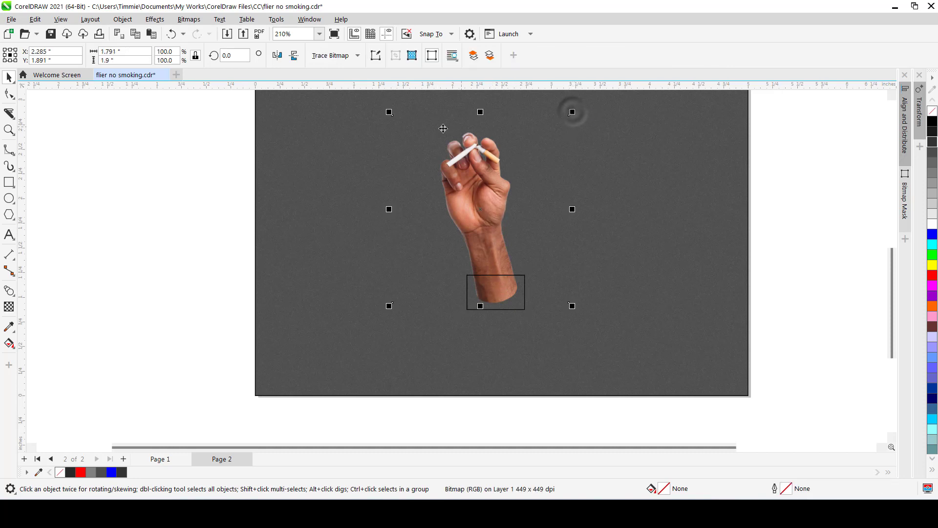
{"action": "left_click", "coordinate": [461, 163]}
{"action": "left_click_drag", "start_coordinate": [576, 110], "coordinate": [574, 110]}
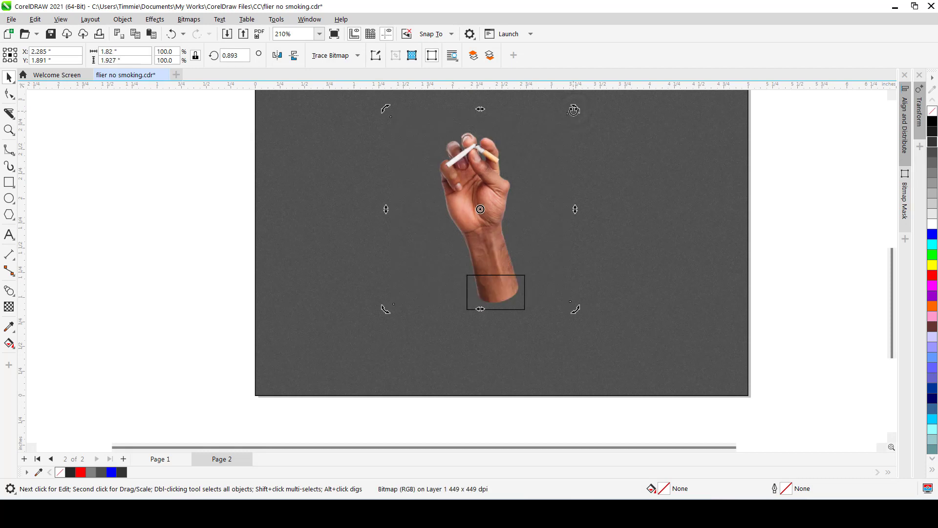
- Reduce the rectangle's height to about 0.314 inches and intersect it with the hand image to create a separate forearm-end piece
{"action": "left_click", "coordinate": [518, 298]}
{"action": "left_click", "coordinate": [513, 312]}
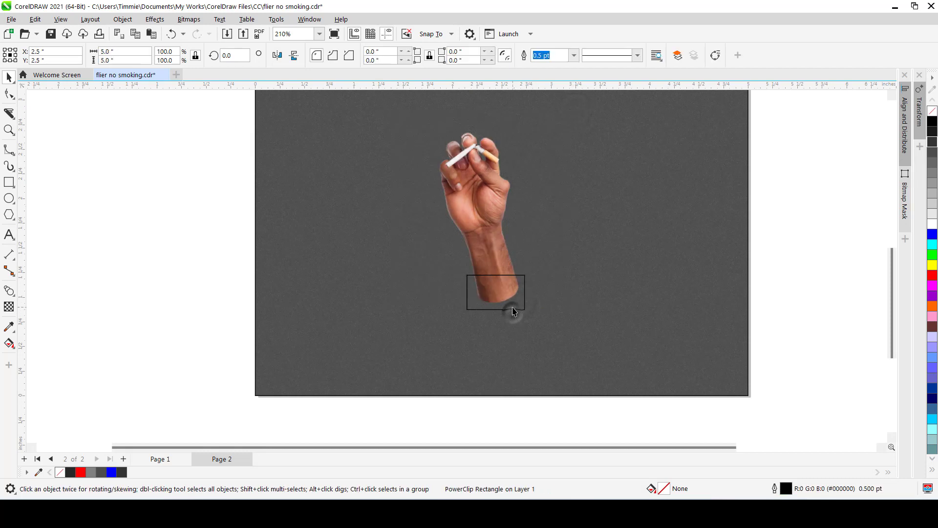
{"action": "left_click", "coordinate": [512, 310]}
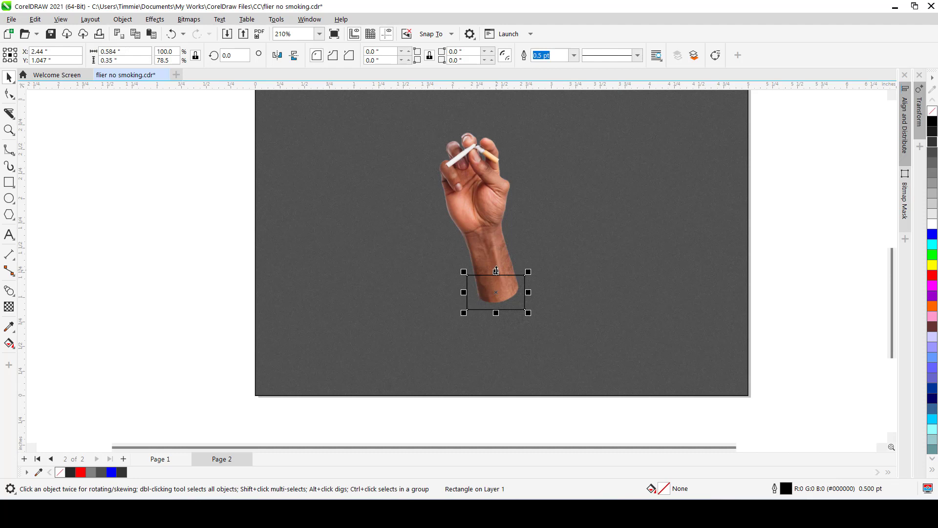
{"action": "scroll", "coordinate": [506, 278], "scroll_direction": "up", "scroll_amount": 1}
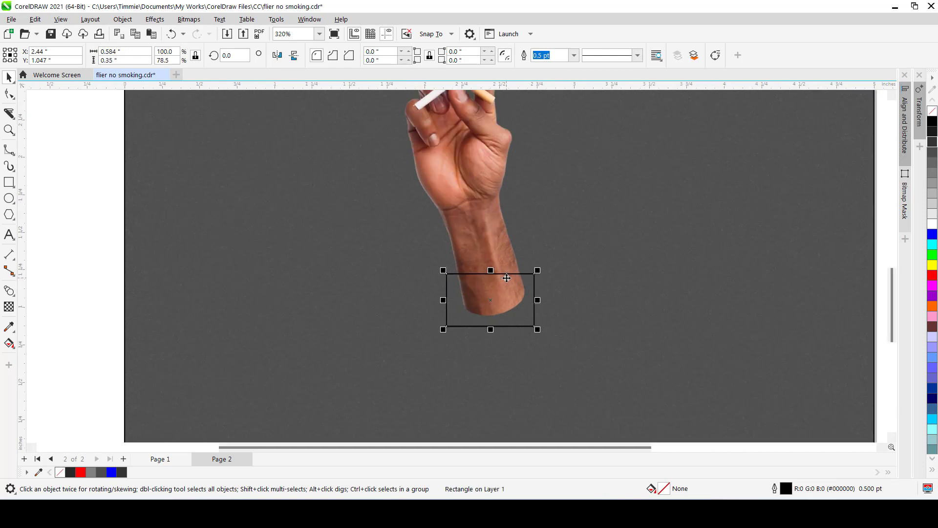
{"action": "left_click_drag", "start_coordinate": [490, 270], "coordinate": [491, 275]}
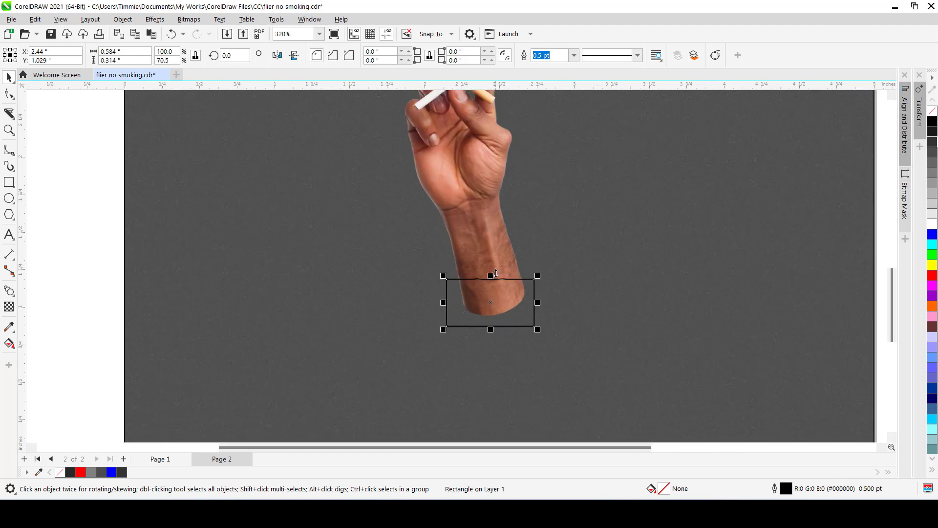
{"action": "left_click", "coordinate": [491, 251], "text": "shift"}
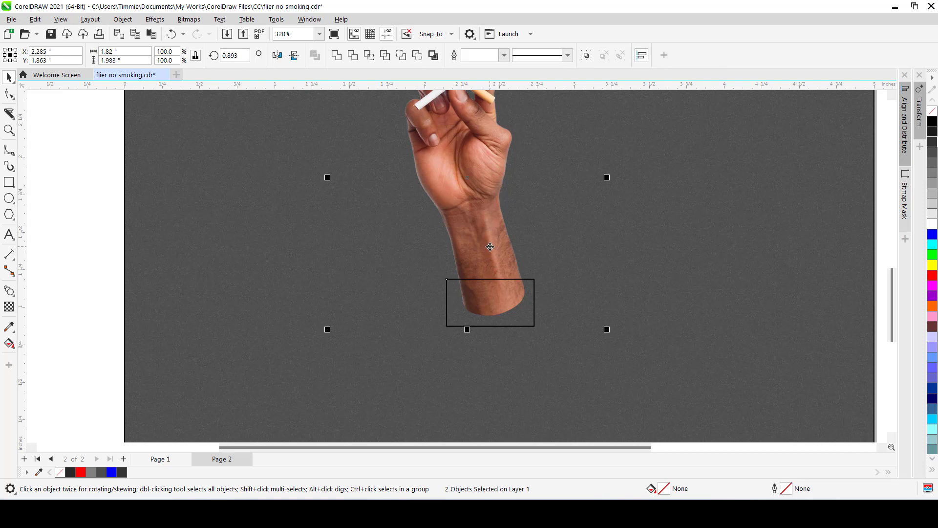
{"action": "left_click", "coordinate": [369, 55]}
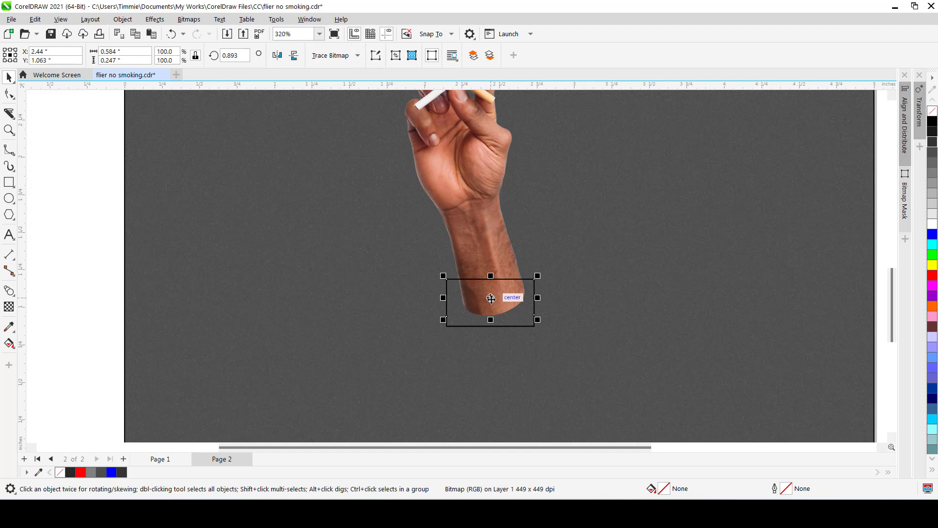
- Darken the intersected forearm-end piece with Brightness/Contrast/Intensity, resetting the values, setting brightness to -50 and adjusting contrast and intensity
{"action": "left_click", "coordinate": [154, 19]}
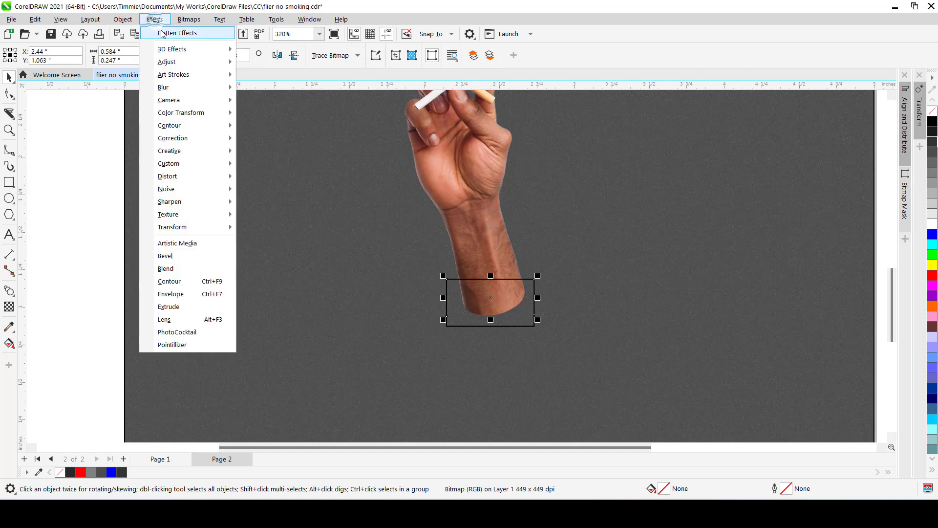
{"action": "left_click", "coordinate": [154, 20]}
{"action": "left_click", "coordinate": [154, 20]}
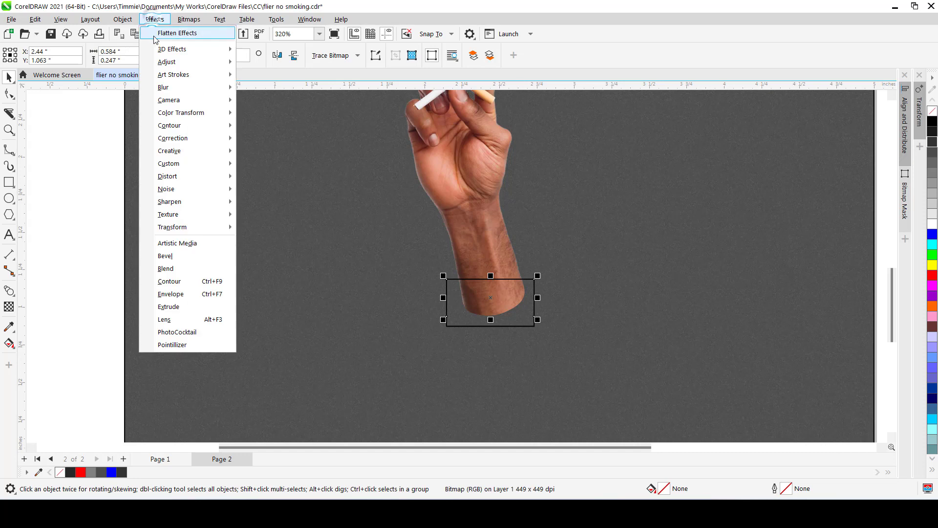
{"action": "mouse_move", "coordinate": [166, 62]}
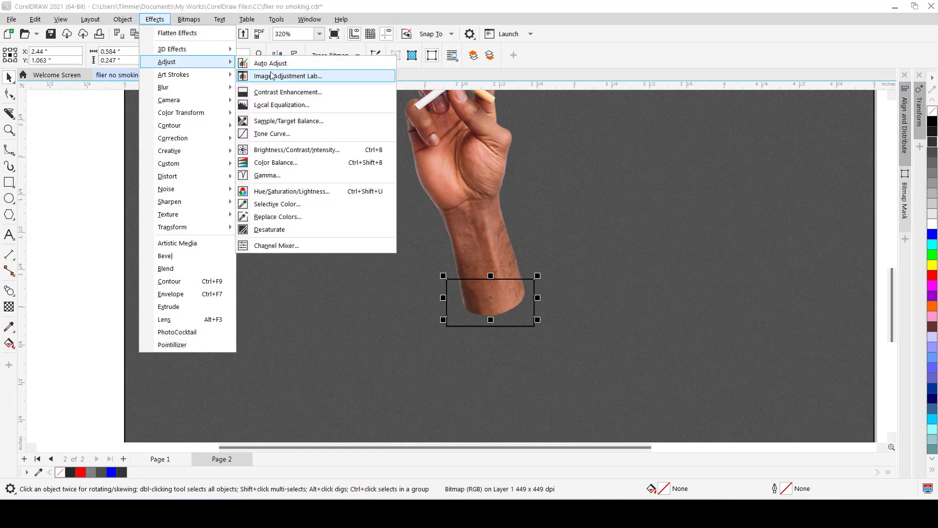
{"action": "left_click", "coordinate": [282, 148]}
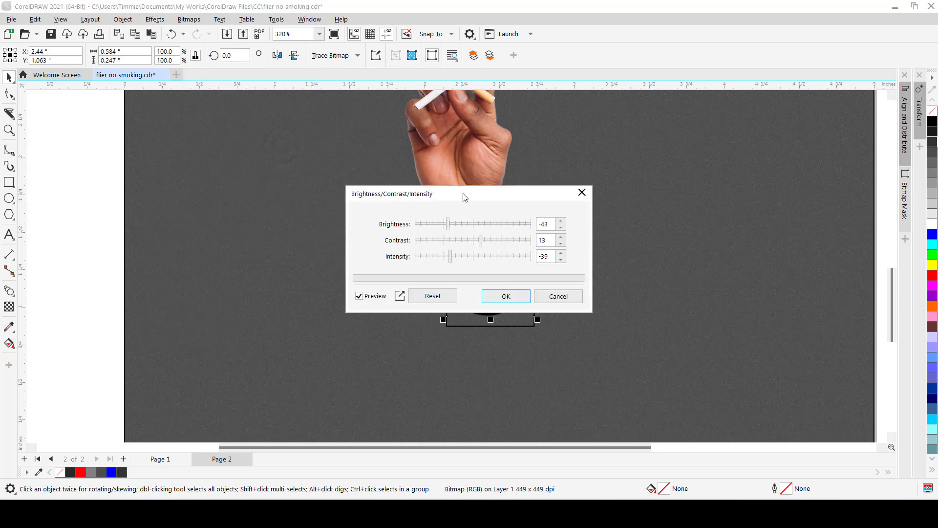
{"action": "left_click_drag", "start_coordinate": [464, 197], "coordinate": [265, 160]}
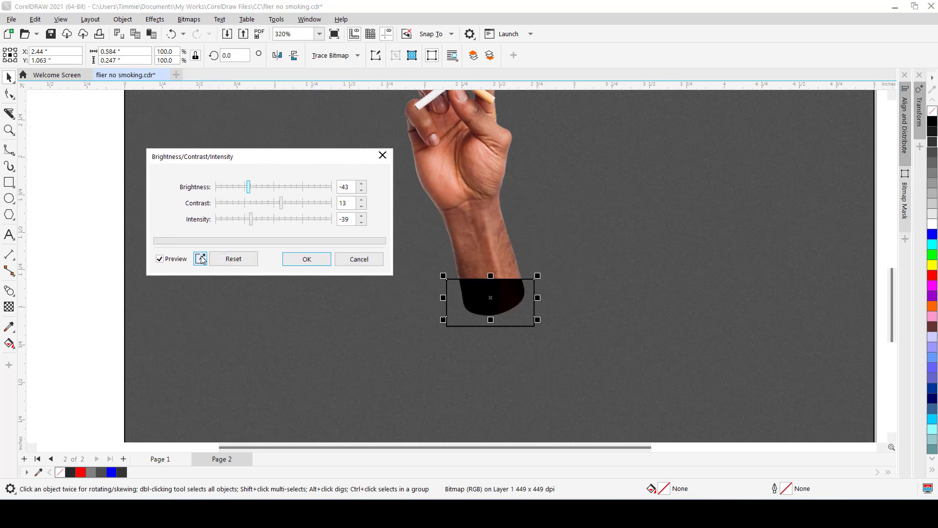
{"action": "left_click", "coordinate": [229, 257]}
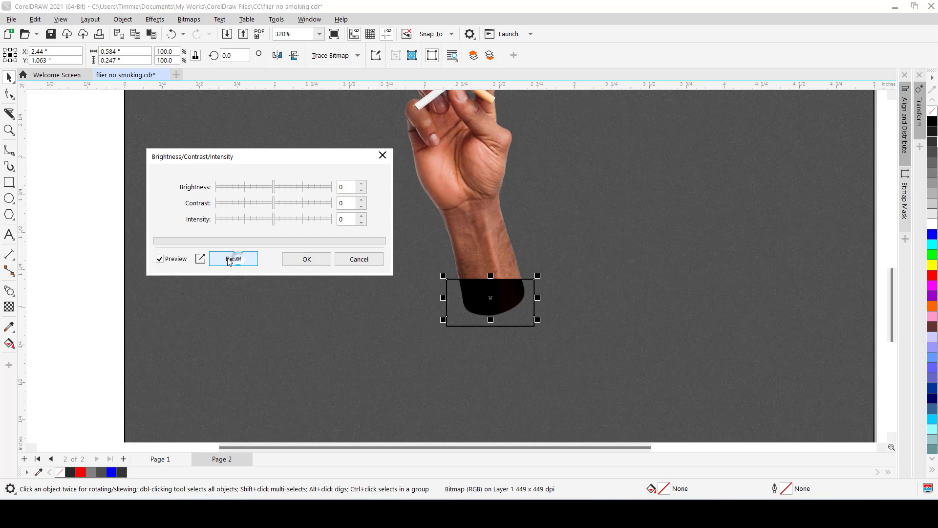
{"action": "left_click", "coordinate": [245, 187]}
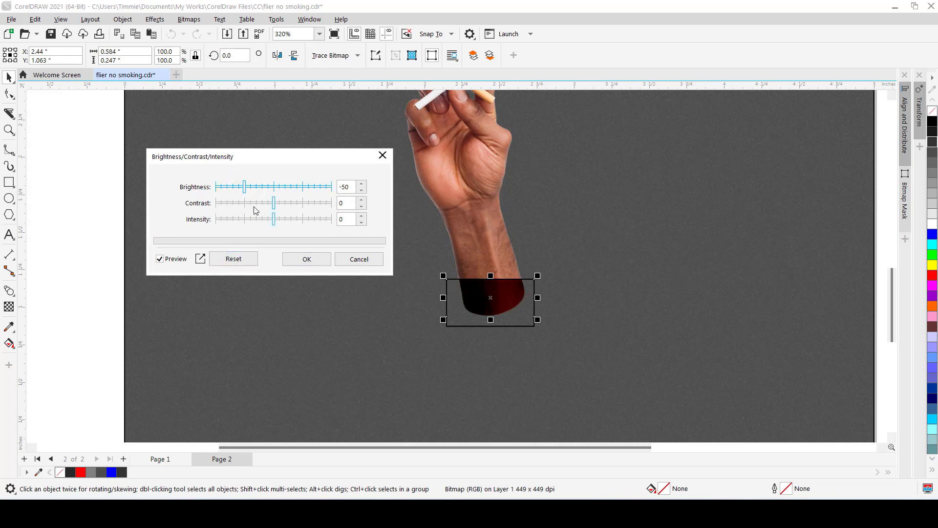
{"action": "left_click_drag", "start_coordinate": [300, 204], "coordinate": [261, 219]}
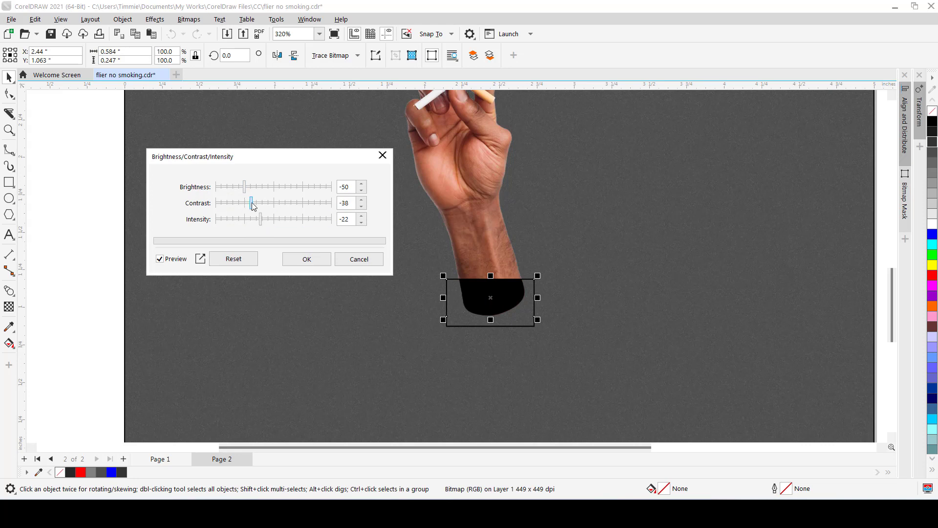
{"action": "left_click_drag", "start_coordinate": [251, 202], "coordinate": [266, 220]}
{"action": "left_click", "coordinate": [297, 260]}
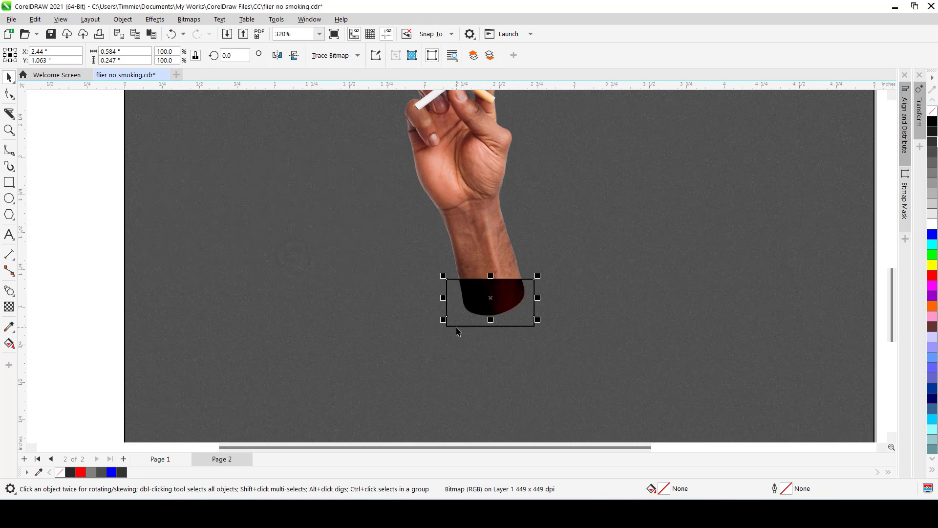
- Delete the rectangle around the forearm's end
{"action": "left_click", "coordinate": [454, 325]}
{"action": "key", "text": "Delete"}
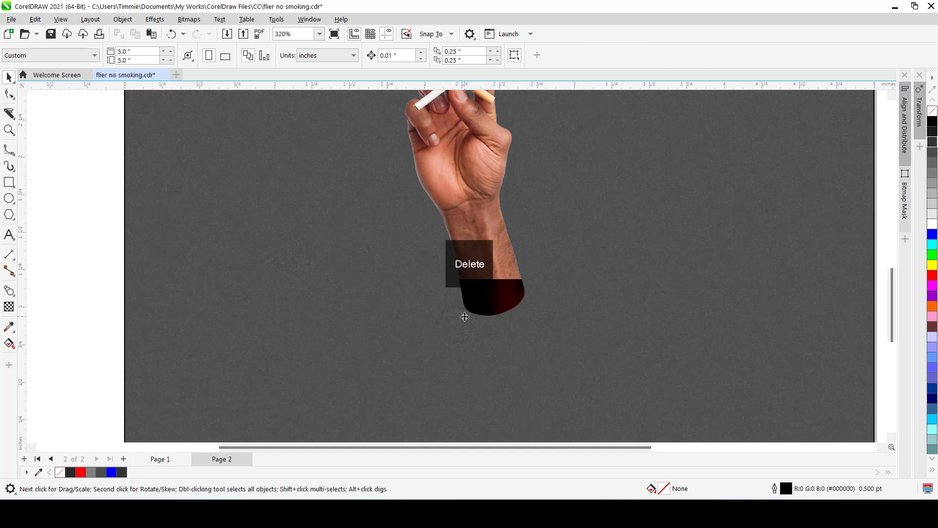
- Nudge the darkened piece down and right to X 2.445 and Y 1.053 inches, and place it behind the hand image
{"action": "left_click", "coordinate": [483, 302]}
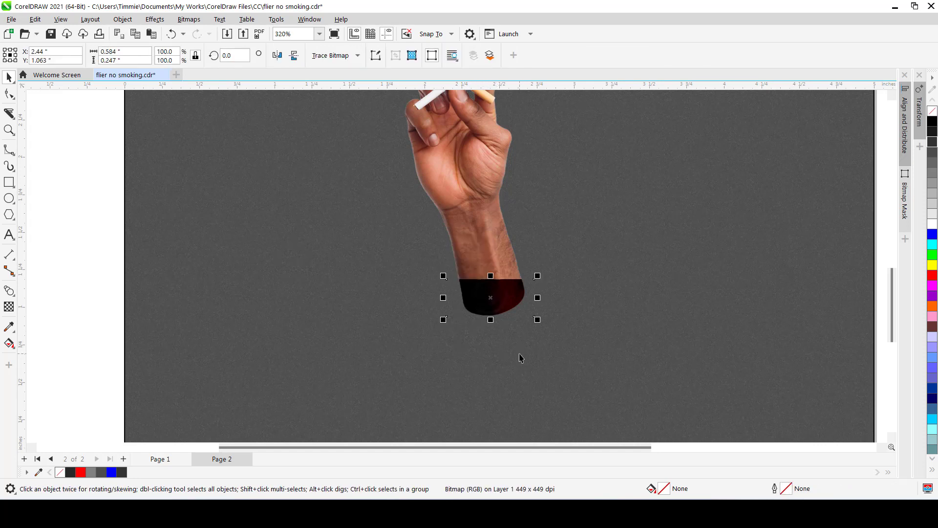
{"action": "key", "text": "Down"}
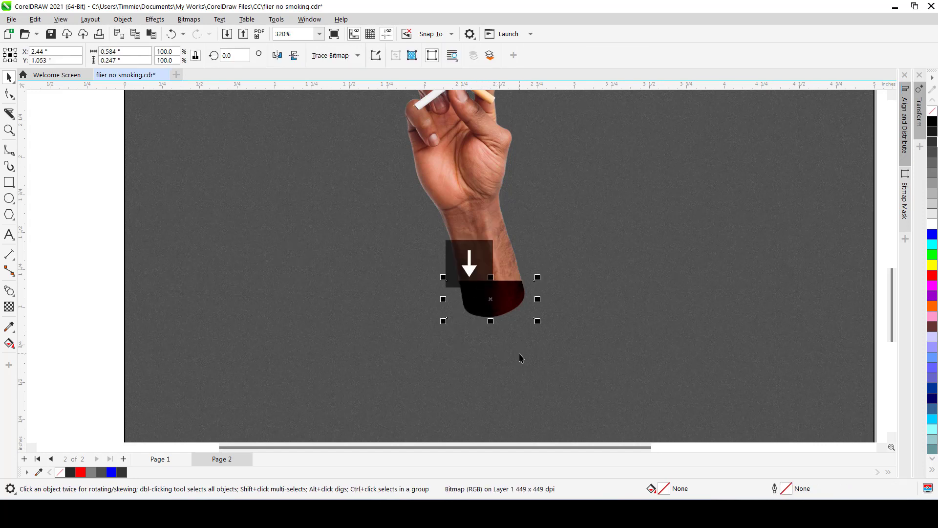
{"action": "key", "text": "ctrl+Right"}
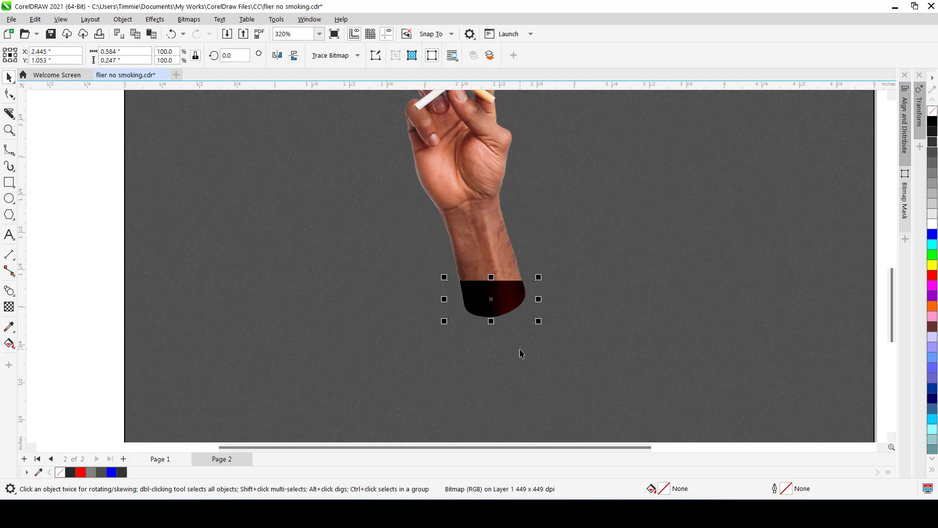
{"action": "key", "text": "ctrl+Page_Down"}
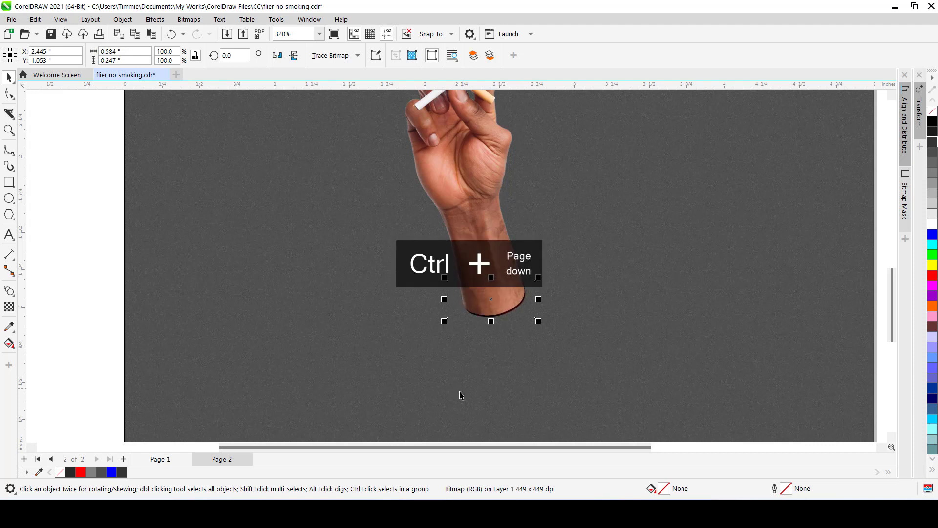
- Compare the dark edge under the forearm with the base and ground shadow in the finished flyer on Page 1
{"action": "scroll", "coordinate": [427, 296], "scroll_direction": "down", "scroll_amount": 3}
{"action": "scroll", "coordinate": [474, 308], "scroll_direction": "up", "scroll_amount": 4}
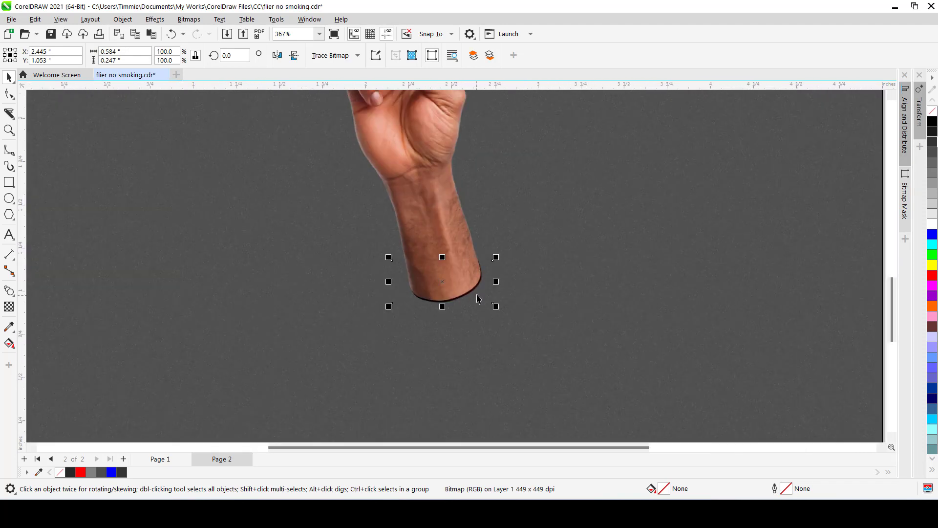
{"action": "scroll", "coordinate": [462, 297], "scroll_direction": "down", "scroll_amount": 2}
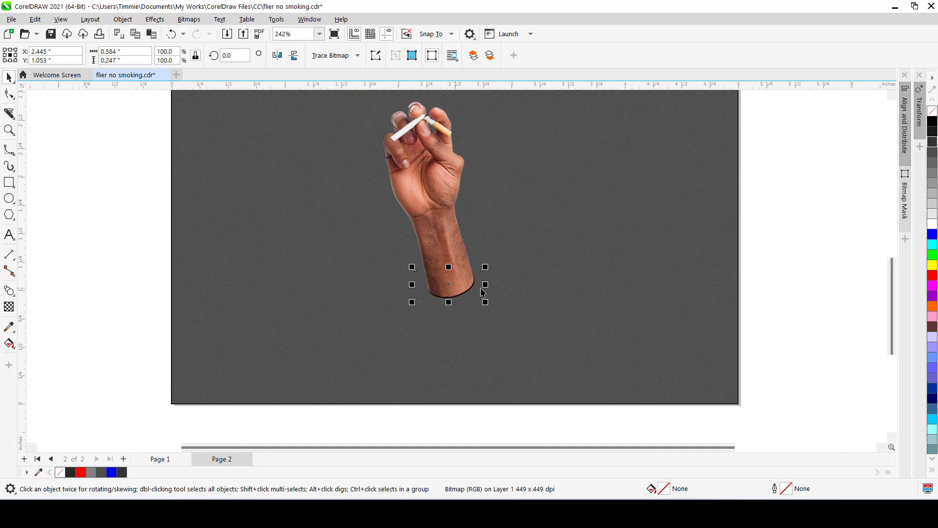
{"action": "left_click", "coordinate": [159, 458]}
{"action": "scroll", "coordinate": [475, 294], "scroll_direction": "up", "scroll_amount": 2}
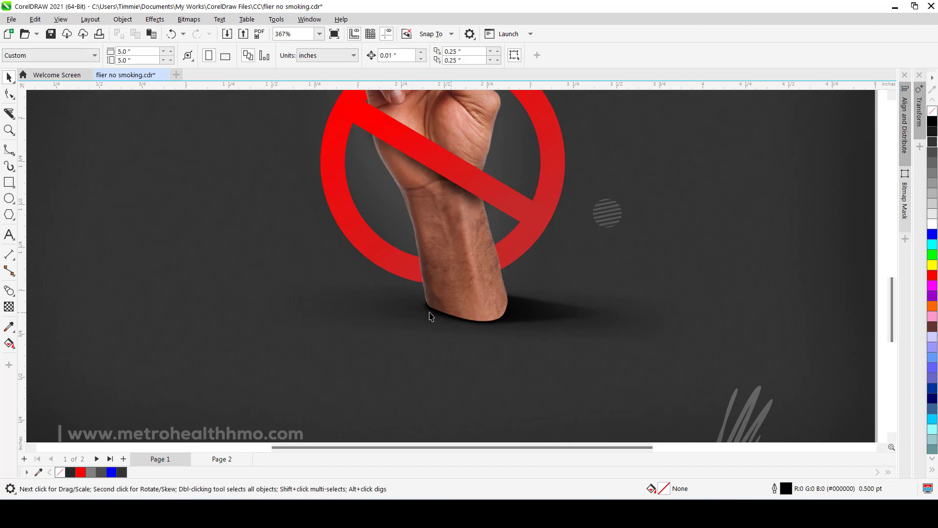
{"action": "left_click", "coordinate": [220, 459]}
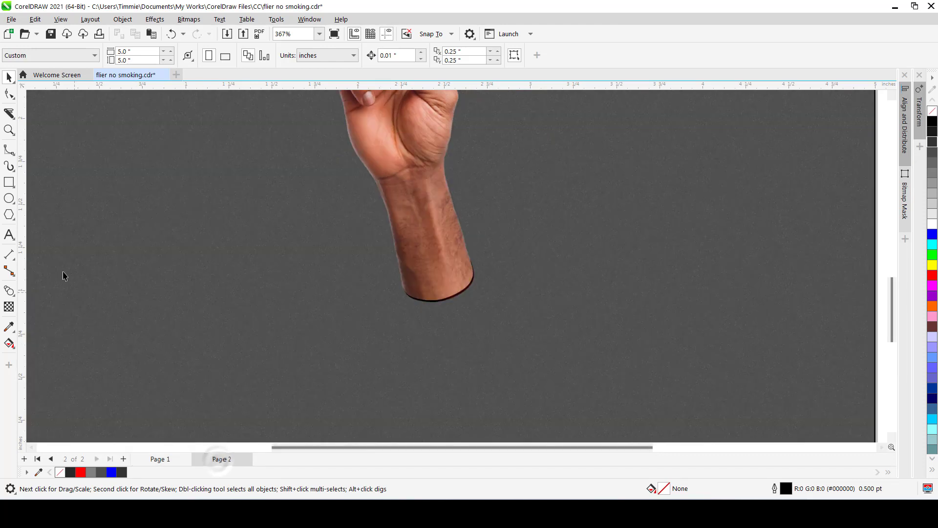
- Start a B-spline outline for the ground shadow at the forearm's lower-left corner and follow its rounded bottom edge
{"action": "left_click", "coordinate": [9, 150]}
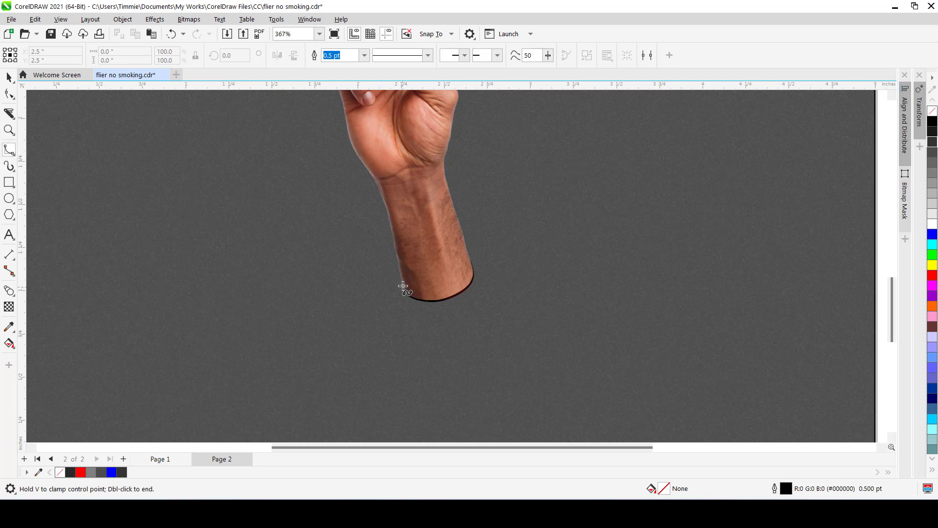
{"action": "scroll", "coordinate": [406, 299], "scroll_direction": "up", "scroll_amount": 2}
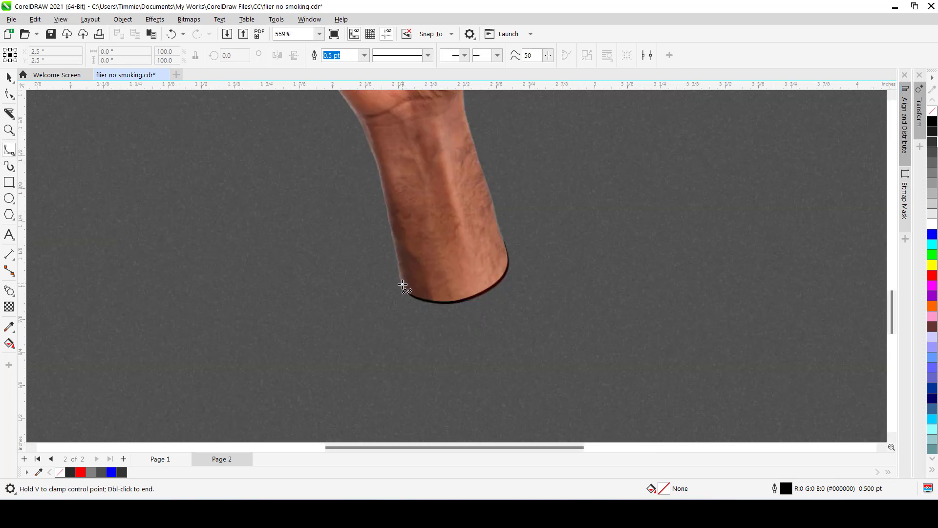
{"action": "left_click", "coordinate": [402, 284]}
{"action": "left_click", "coordinate": [409, 293]}
{"action": "left_click", "coordinate": [430, 301]}
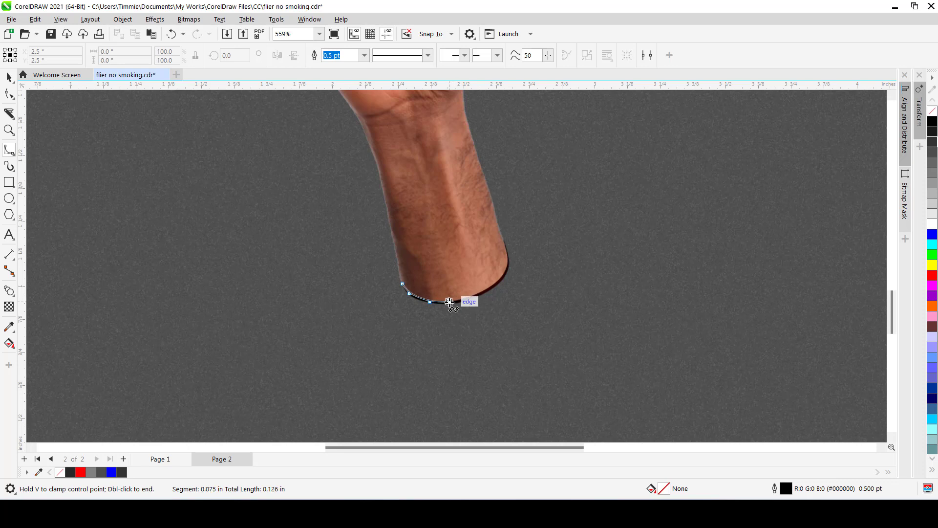
{"action": "left_click", "coordinate": [450, 303]}
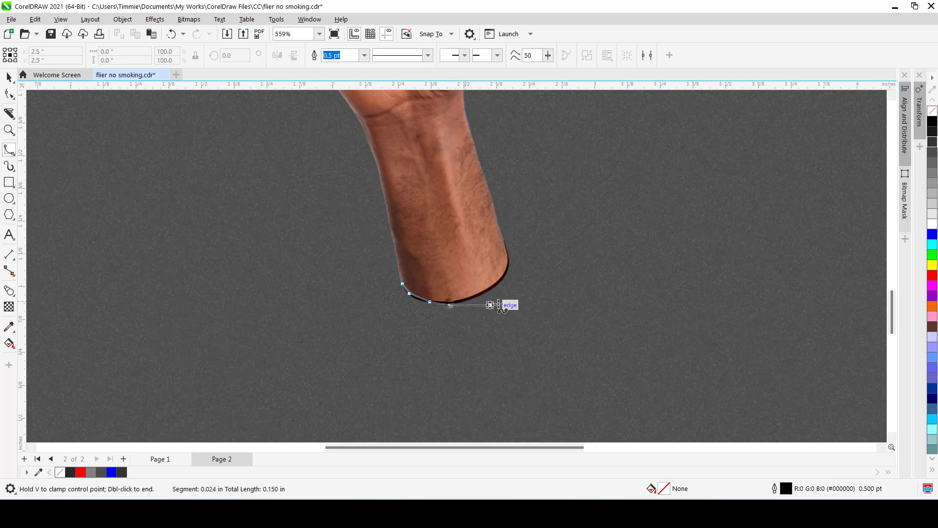
{"action": "left_click", "coordinate": [556, 299]}
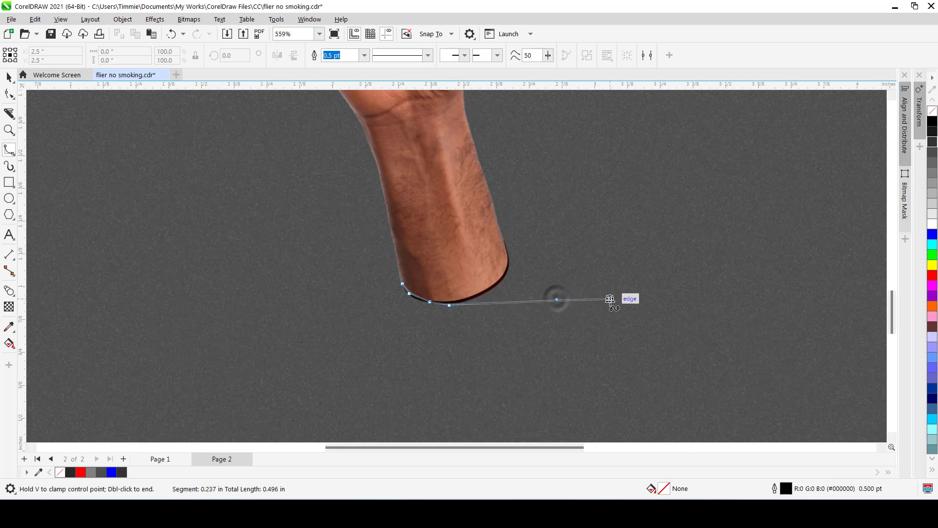
{"action": "left_click", "coordinate": [611, 299]}
{"action": "left_click", "coordinate": [622, 294]}
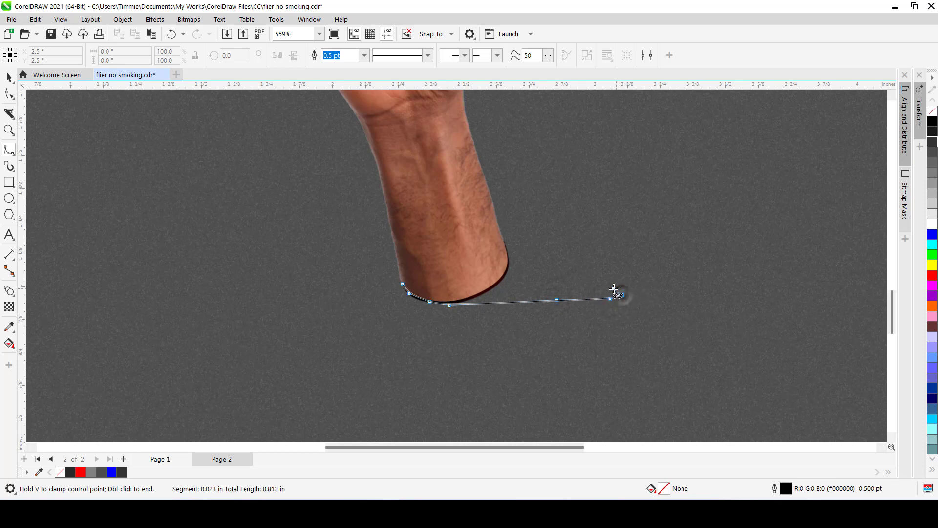
{"action": "left_click", "coordinate": [527, 260]}
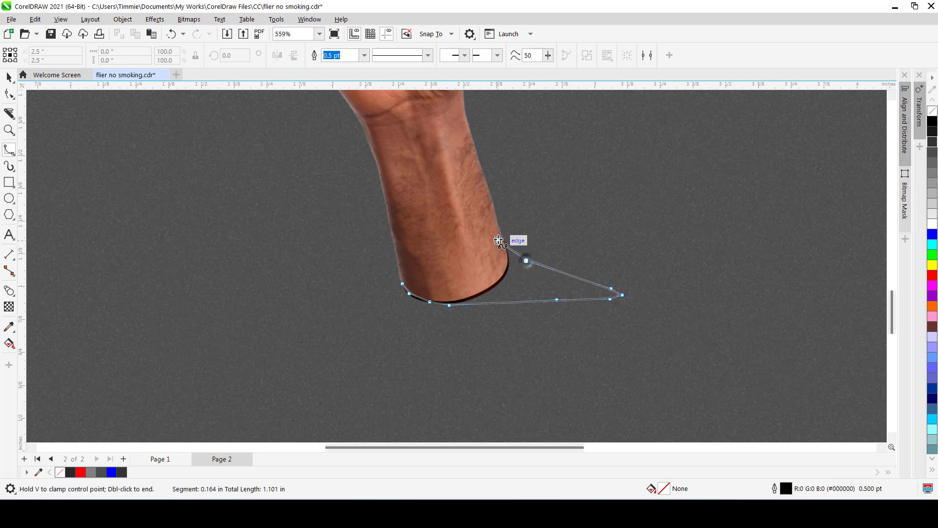
{"action": "key", "text": "BackSpace"}
{"action": "key", "text": "BackSpace"}
{"action": "key", "text": "BackSpace"}
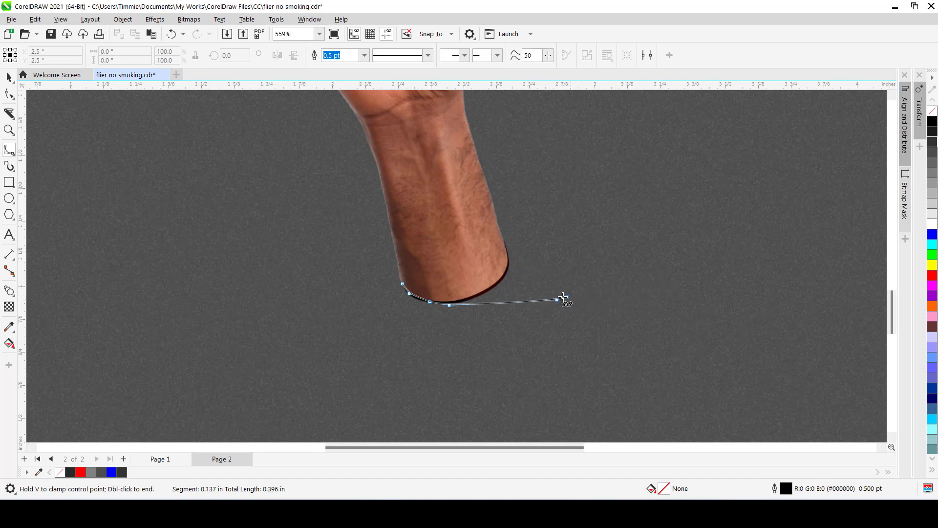
{"action": "key", "text": "BackSpace"}
- Extend the outline to a pointed tip right of the forearm and close it across the arm, about 0.93 by 0.26 inches overall
{"action": "left_click", "coordinate": [620, 294]}
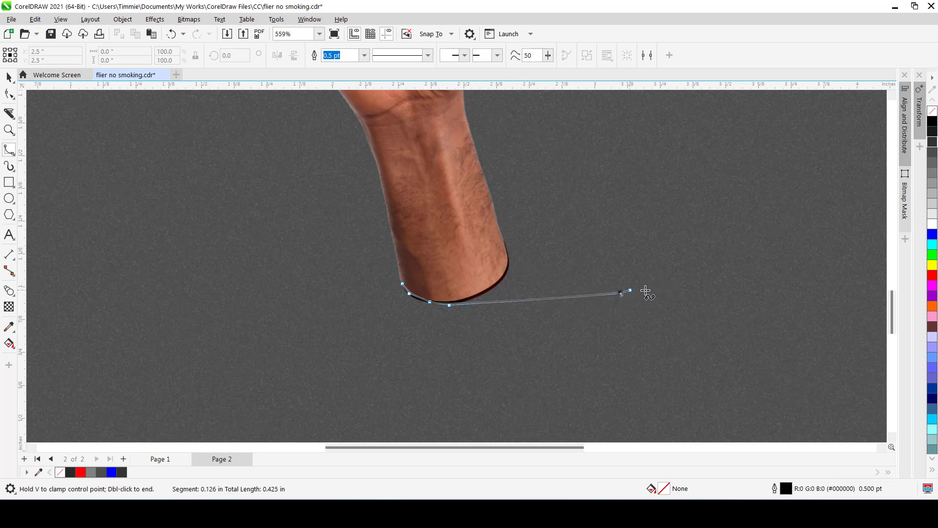
{"action": "left_click", "coordinate": [655, 282]}
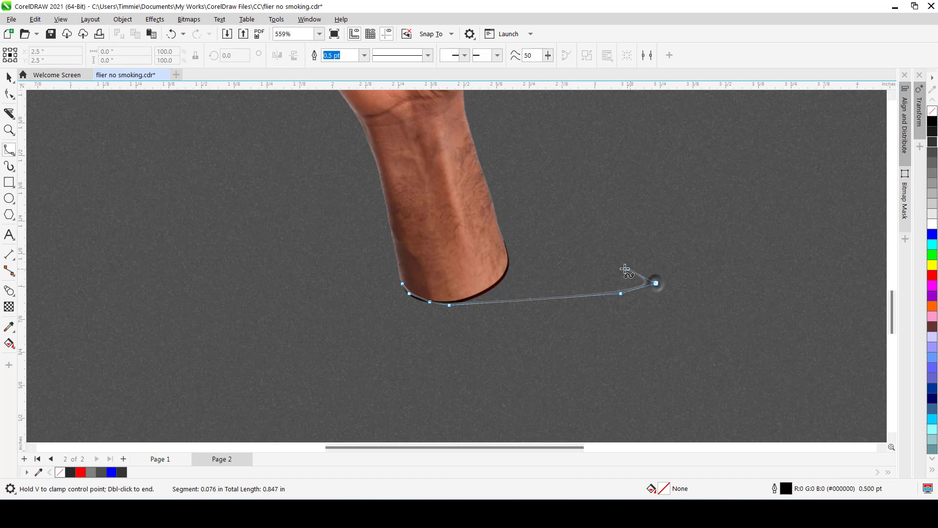
{"action": "left_click", "coordinate": [502, 241]}
{"action": "left_click", "coordinate": [457, 232]}
{"action": "left_click", "coordinate": [428, 250]}
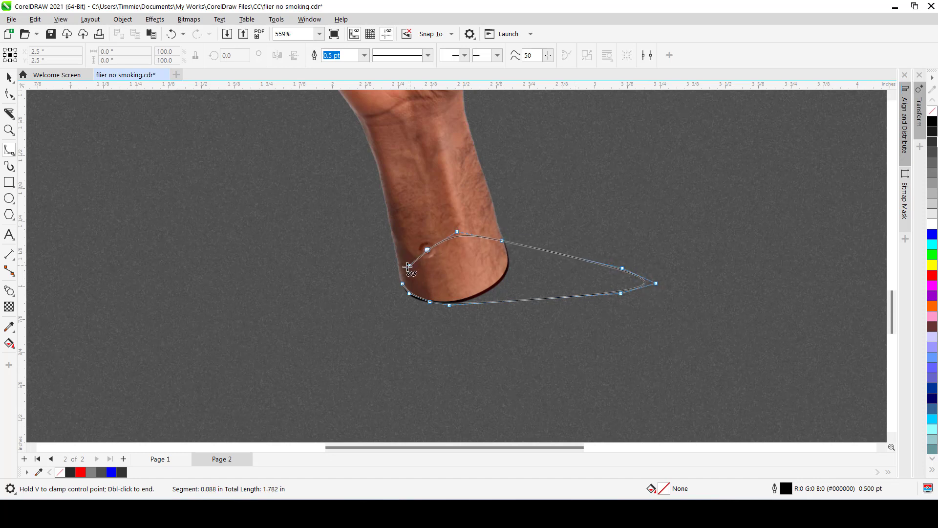
{"action": "left_click", "coordinate": [407, 267]}
{"action": "left_click", "coordinate": [401, 270]}
{"action": "key", "text": "space"}
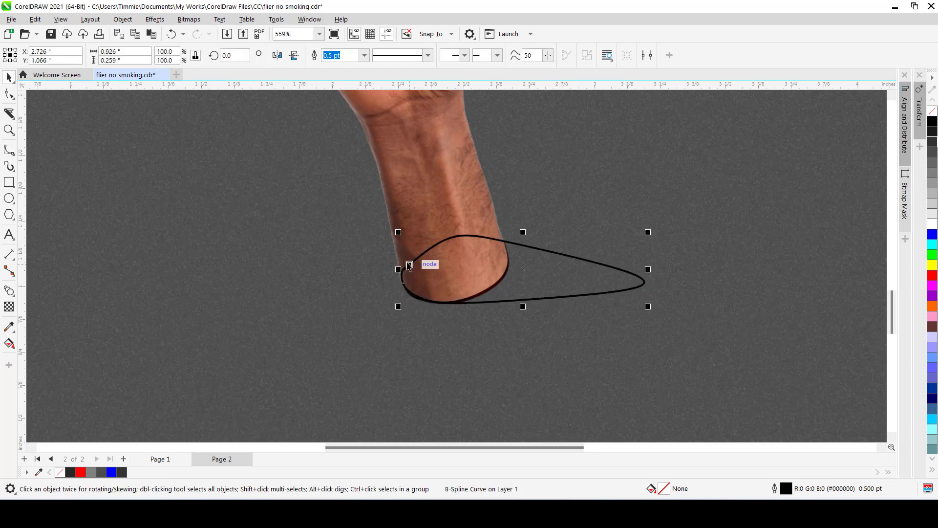
- Reshape the shadow outline's left end by moving its control points outward, rounding the curve where it crosses the forearm's left edge
{"action": "scroll", "coordinate": [409, 265], "scroll_direction": "up", "scroll_amount": 2}
{"action": "key", "text": "F10"}
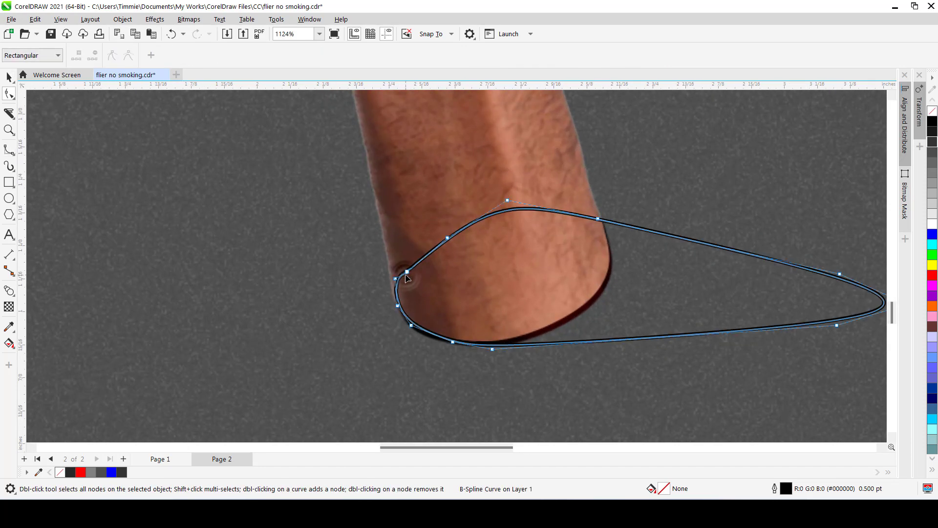
{"action": "mouse_move", "coordinate": [408, 278]}
{"action": "left_mouse_down"}
{"action": "mouse_move", "coordinate": [405, 262]}
{"action": "mouse_move", "coordinate": [392, 276]}
{"action": "left_mouse_up"}
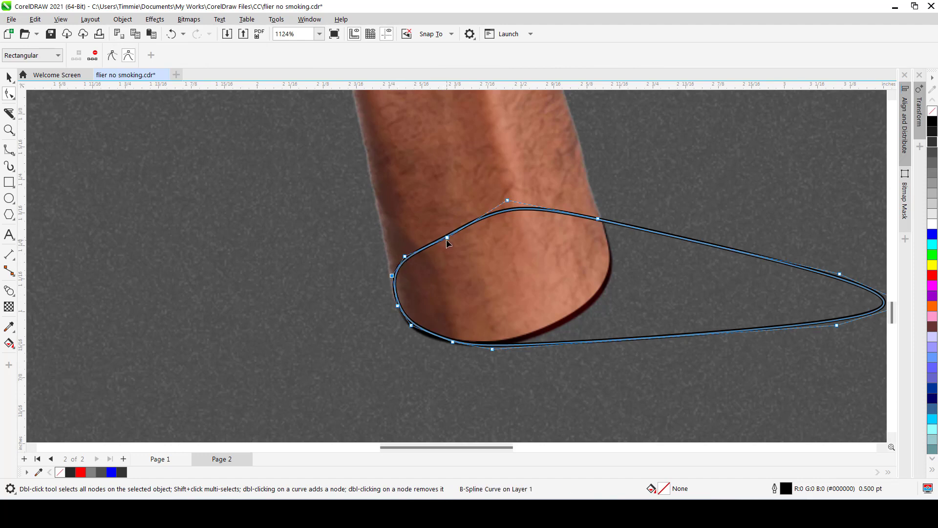
{"action": "left_click_drag", "start_coordinate": [447, 238], "coordinate": [439, 228]}
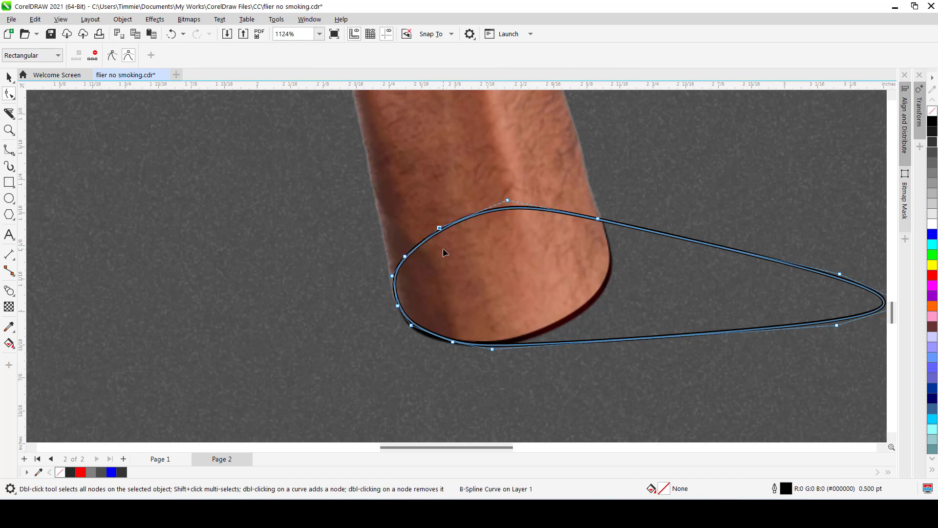
{"action": "key", "text": "space"}
- Fill the shadow shape with black and apply a Gaussian Blur with a radius of 4.5 pixels
{"action": "scroll", "coordinate": [446, 251], "scroll_direction": "down", "scroll_amount": 6}
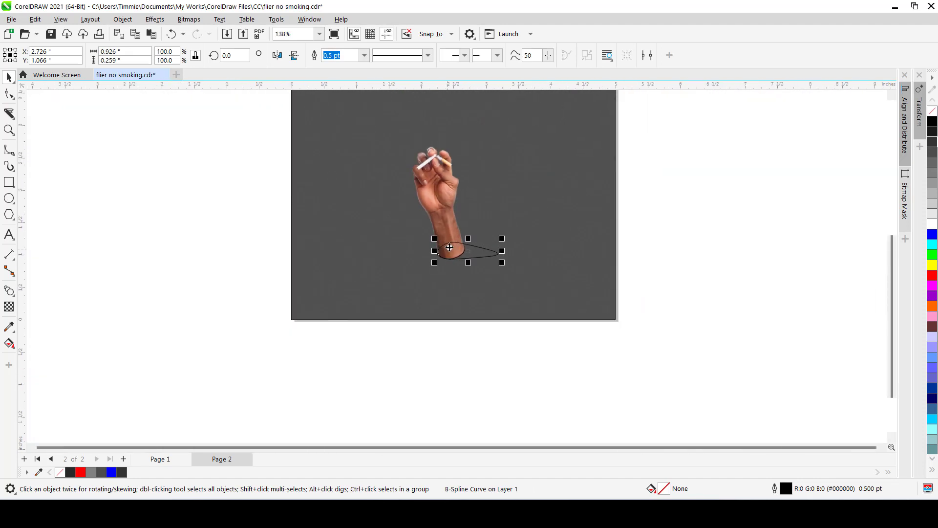
{"action": "scroll", "coordinate": [449, 247], "scroll_direction": "up", "scroll_amount": 1}
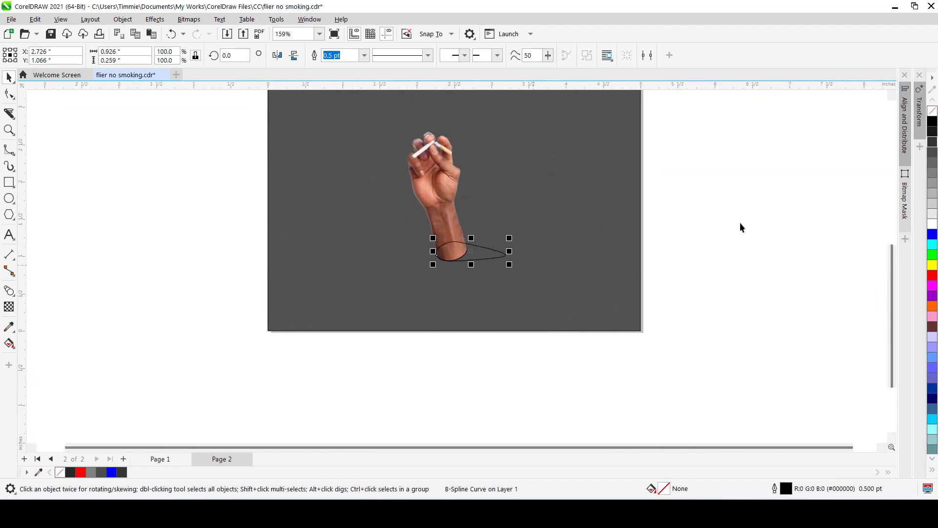
{"action": "left_click", "coordinate": [933, 121]}
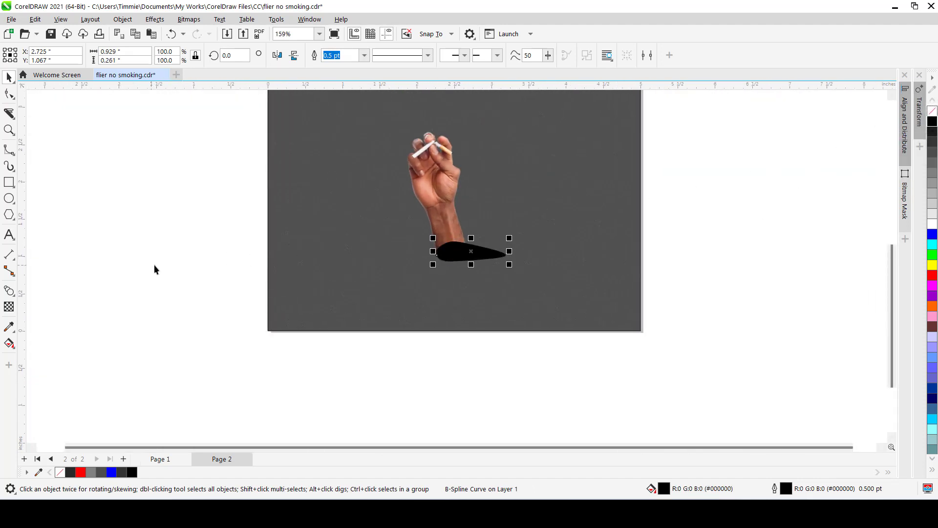
{"action": "left_click", "coordinate": [160, 24]}
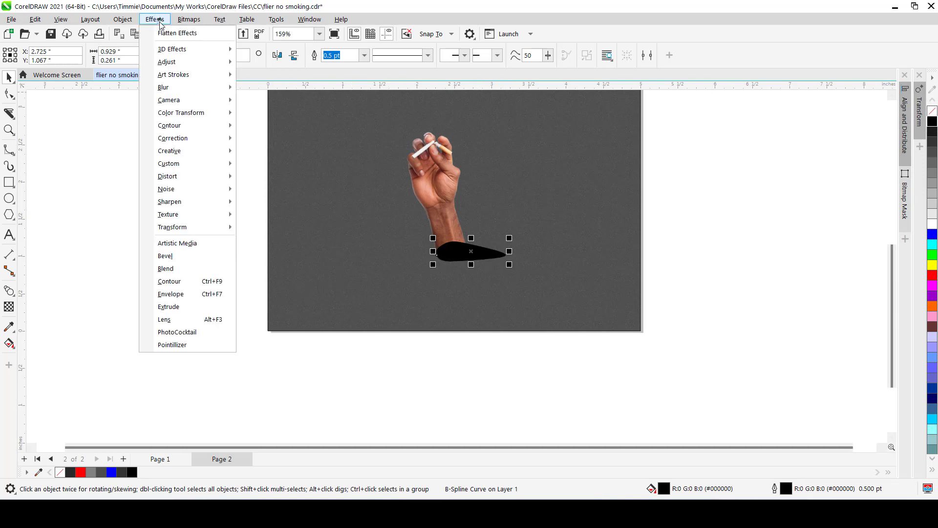
{"action": "mouse_move", "coordinate": [182, 87]}
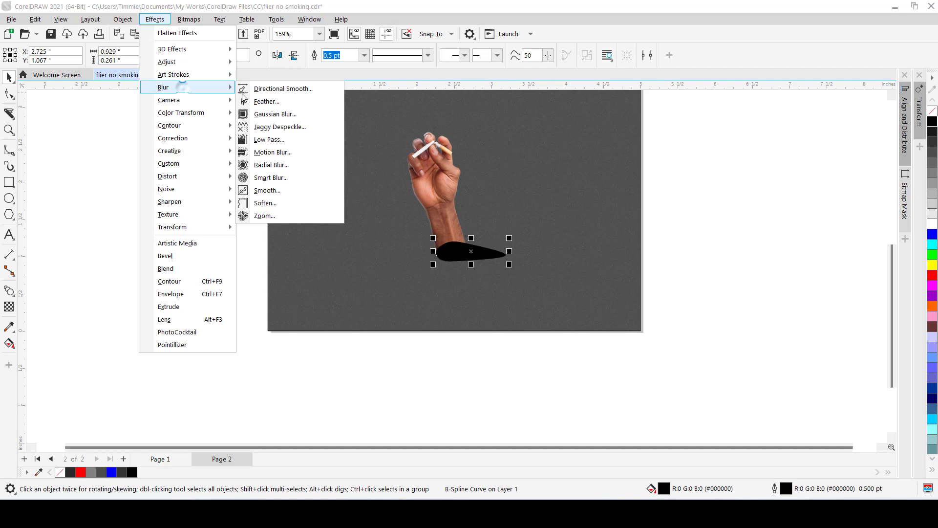
{"action": "left_click", "coordinate": [270, 115]}
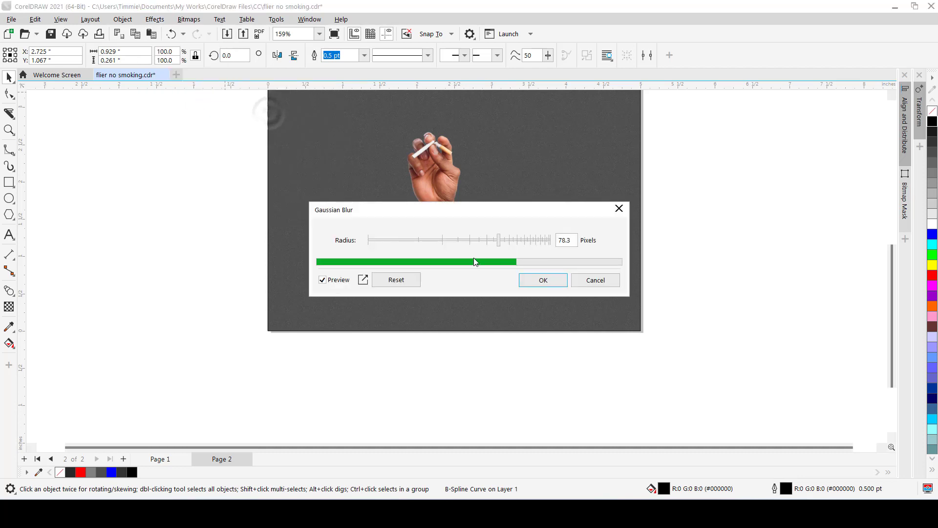
{"action": "left_click_drag", "start_coordinate": [488, 215], "coordinate": [269, 216]}
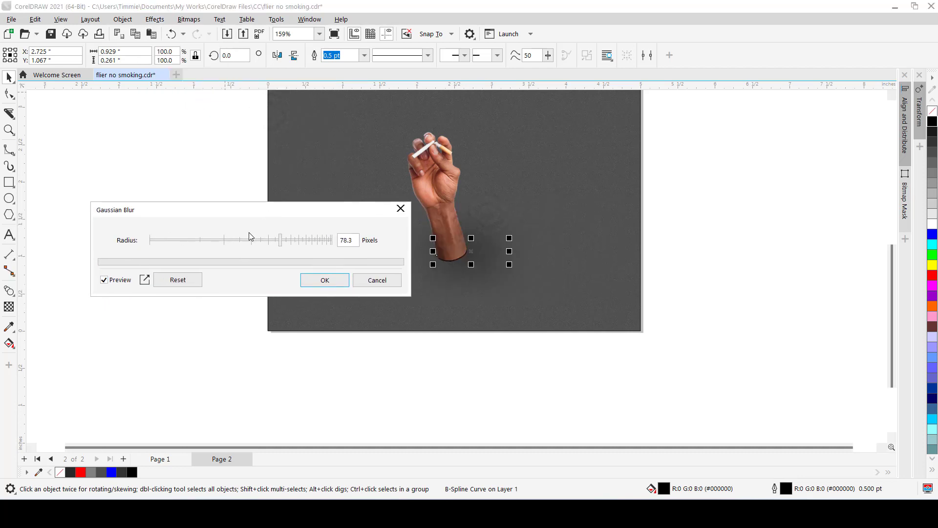
{"action": "left_click", "coordinate": [179, 240]}
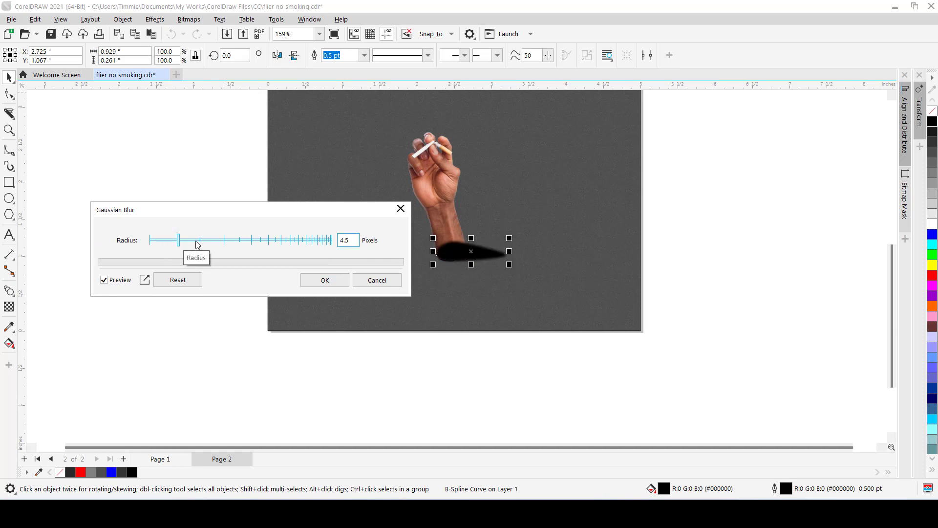
{"action": "left_click", "coordinate": [323, 280]}
- Apply a linear fountain transparency to the shadow, from 0 near the forearm's right edge to 100 at the pointed tip
{"action": "scroll", "coordinate": [322, 280], "scroll_direction": "up", "scroll_amount": 3}
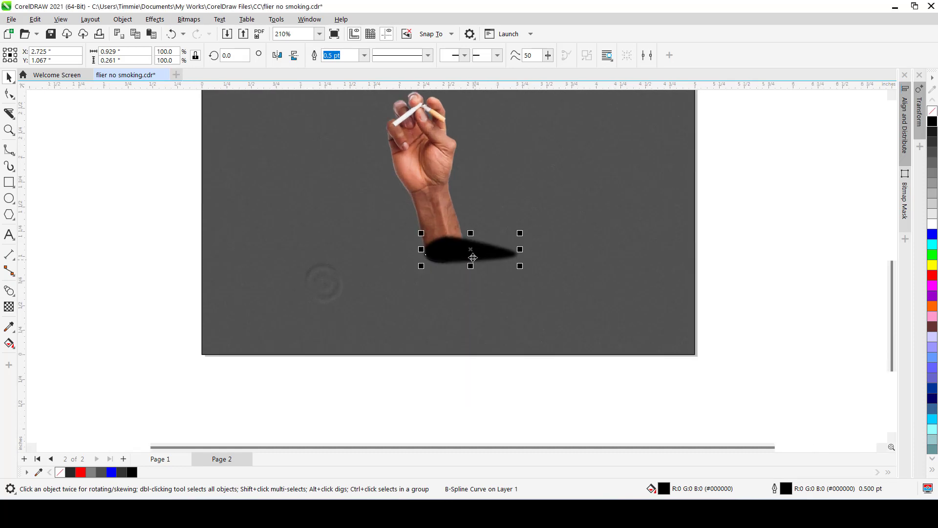
{"action": "left_click", "coordinate": [9, 307]}
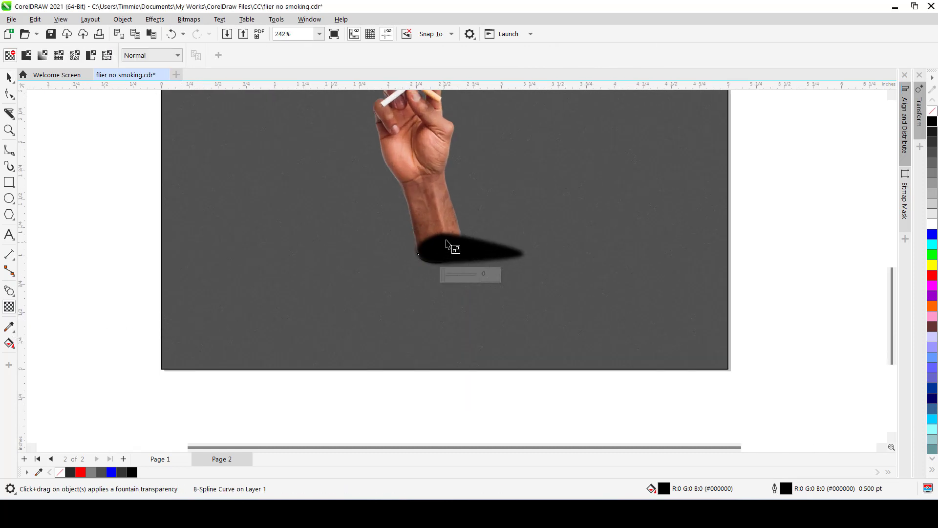
{"action": "left_click_drag", "start_coordinate": [438, 248], "coordinate": [523, 254]}
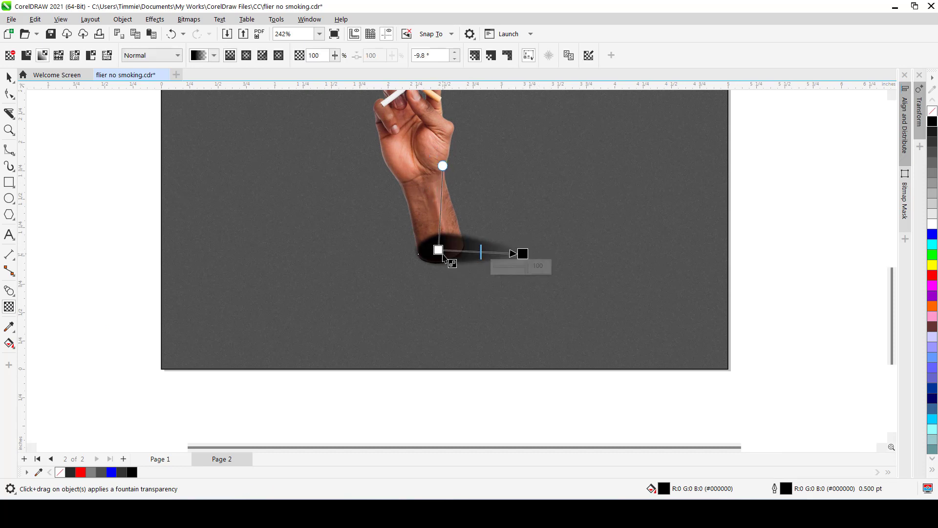
{"action": "left_click_drag", "start_coordinate": [439, 250], "coordinate": [460, 250]}
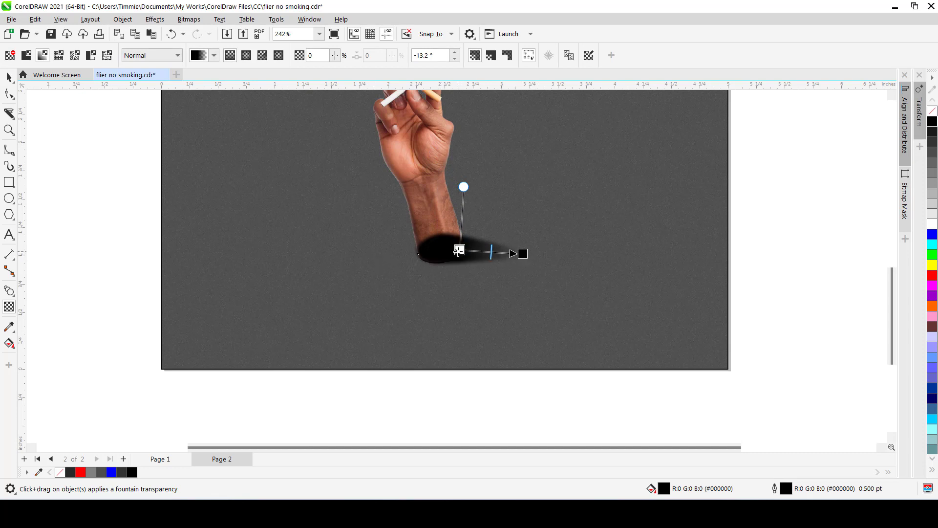
{"action": "left_click_drag", "start_coordinate": [459, 250], "coordinate": [453, 250]}
{"action": "scroll", "coordinate": [523, 254], "scroll_direction": "up", "scroll_amount": 2}
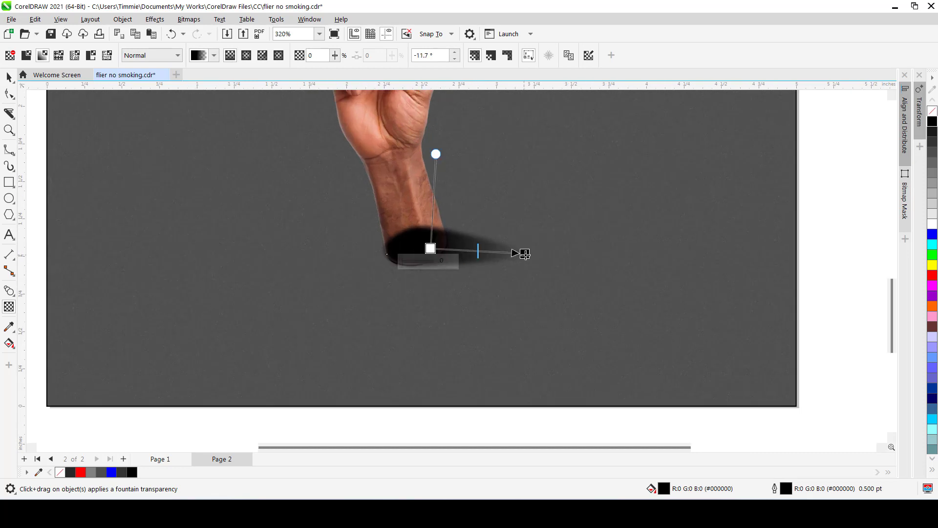
{"action": "left_click", "coordinate": [524, 254]}
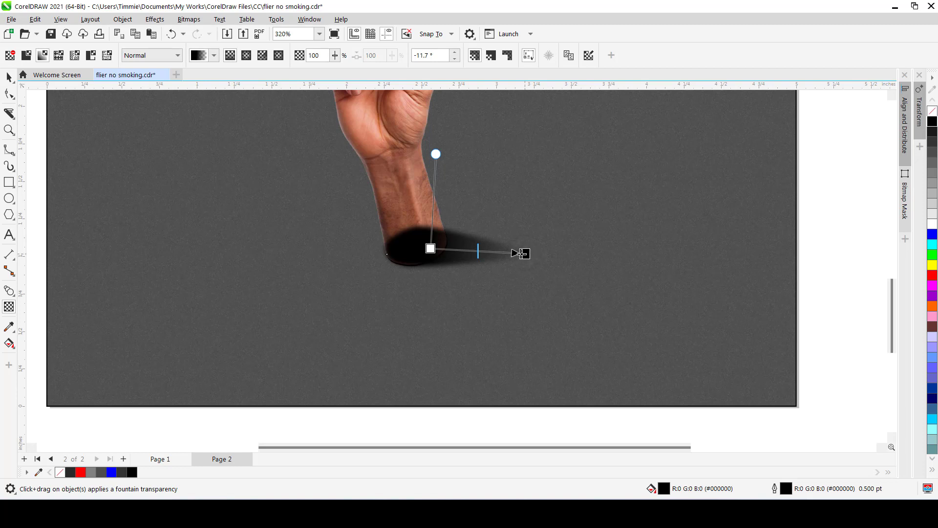
{"action": "left_click_drag", "start_coordinate": [525, 254], "coordinate": [468, 293]}
{"action": "key", "text": "space"}
- Send the shadow back behind the forearm and inspect how it sits at the arm's base
{"action": "scroll", "coordinate": [468, 293], "scroll_direction": "down", "scroll_amount": 5}
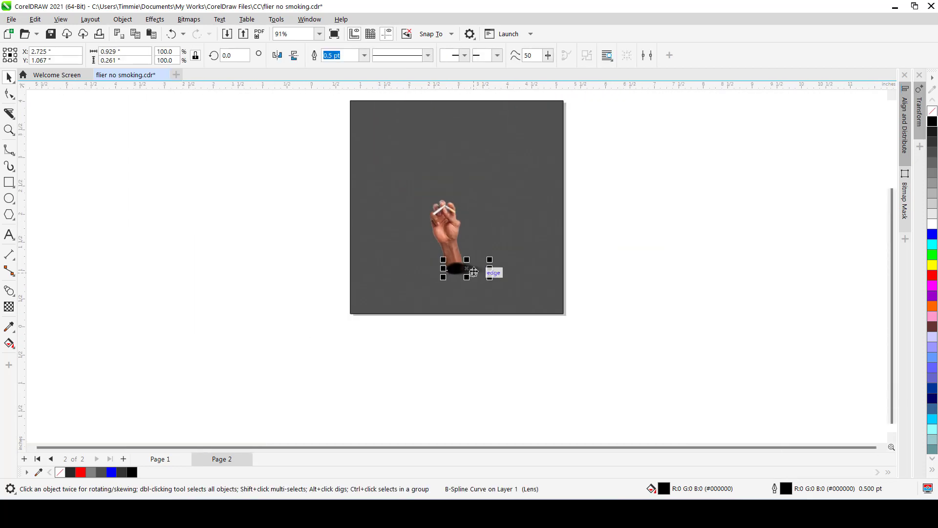
{"action": "scroll", "coordinate": [464, 254], "scroll_direction": "up", "scroll_amount": 6}
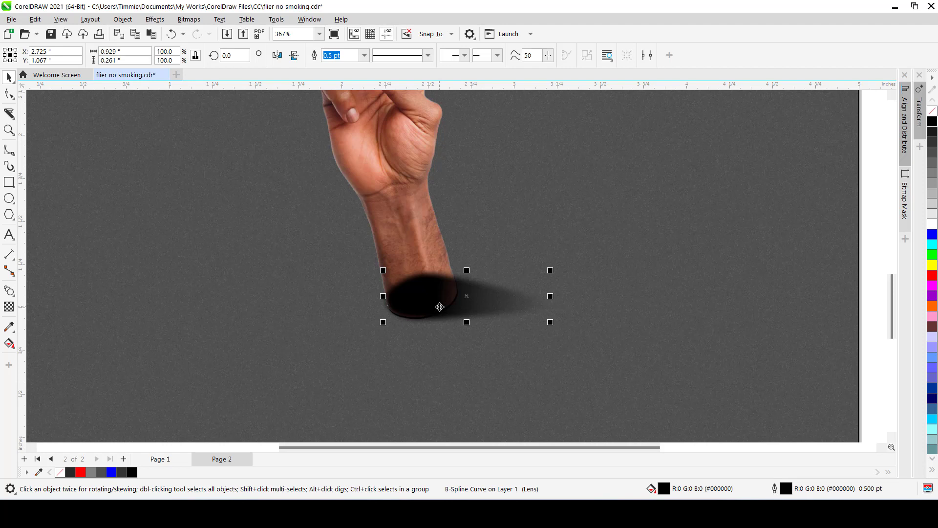
{"action": "key", "text": "ctrl+Page_Down"}
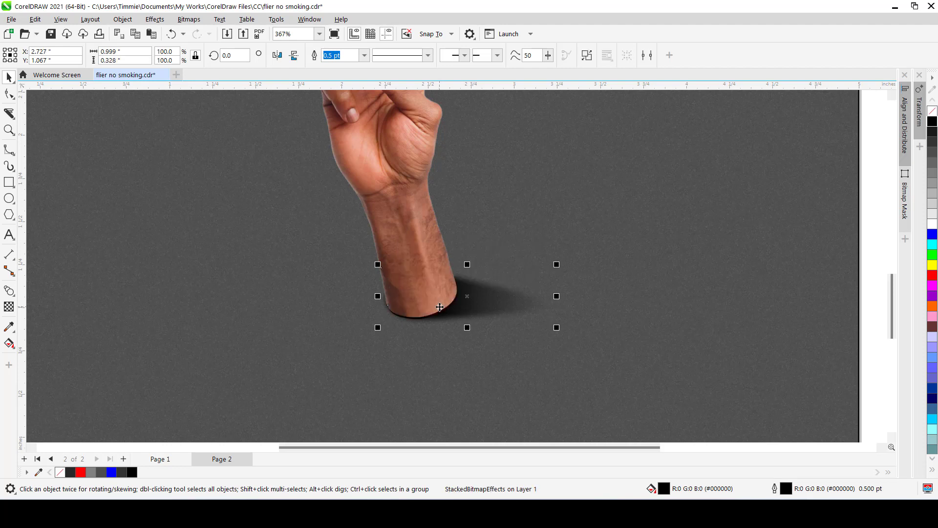
{"action": "scroll", "coordinate": [408, 224], "scroll_direction": "down", "scroll_amount": 6}
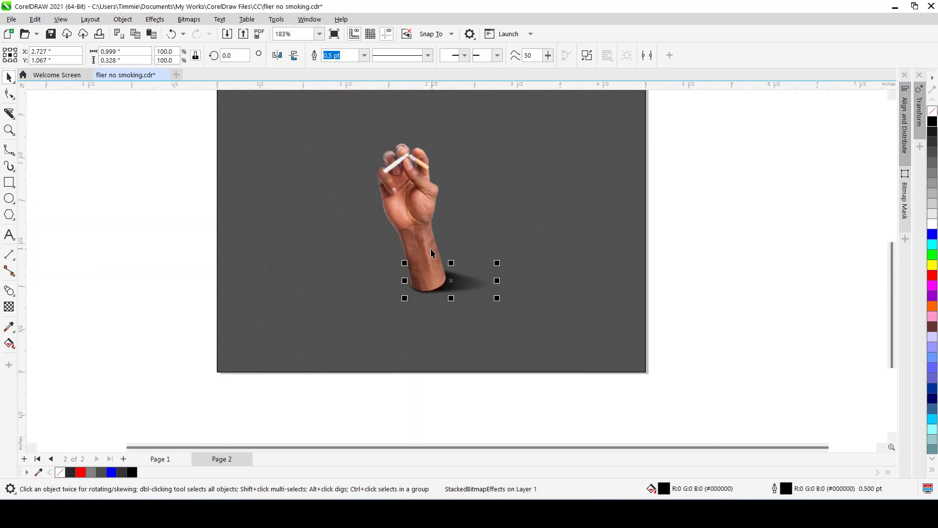
{"action": "left_click", "coordinate": [260, 229]}
{"action": "scroll", "coordinate": [257, 222], "scroll_direction": "up", "scroll_amount": 6}
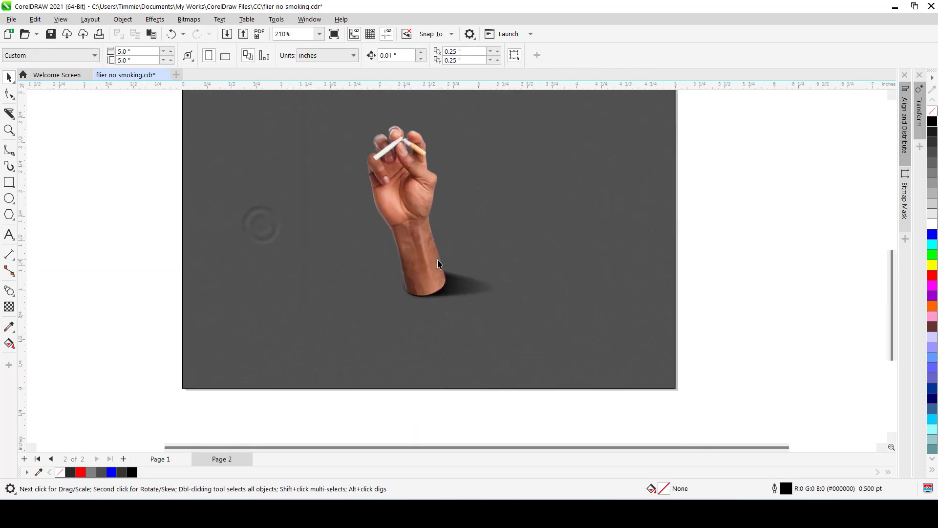
{"action": "left_click", "coordinate": [503, 312]}
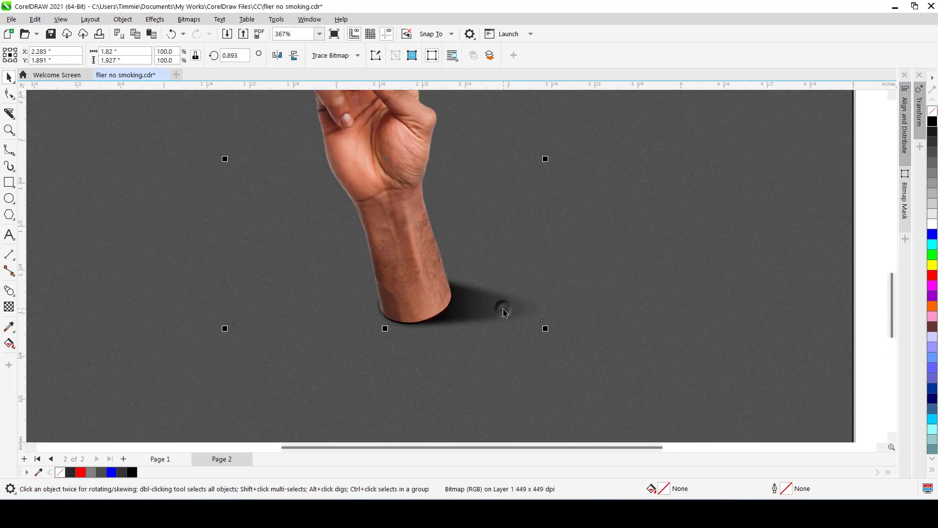
- Sample the brown skin tone at the forearm's base with the Color Eyedropper, adding it to the document palette
{"action": "scroll", "coordinate": [458, 270], "scroll_direction": "down", "scroll_amount": 2}
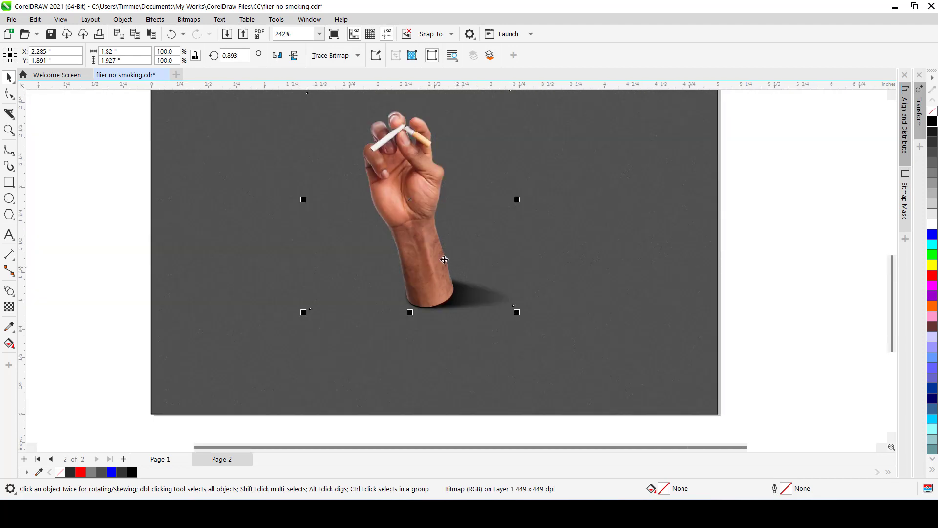
{"action": "scroll", "coordinate": [473, 306], "scroll_direction": "up", "scroll_amount": 1}
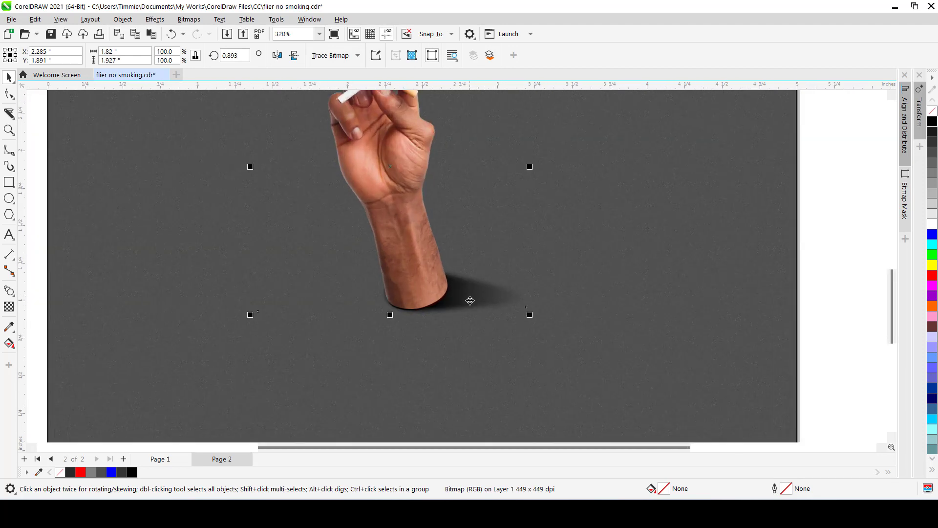
{"action": "scroll", "coordinate": [471, 325], "scroll_direction": "down", "scroll_amount": 1}
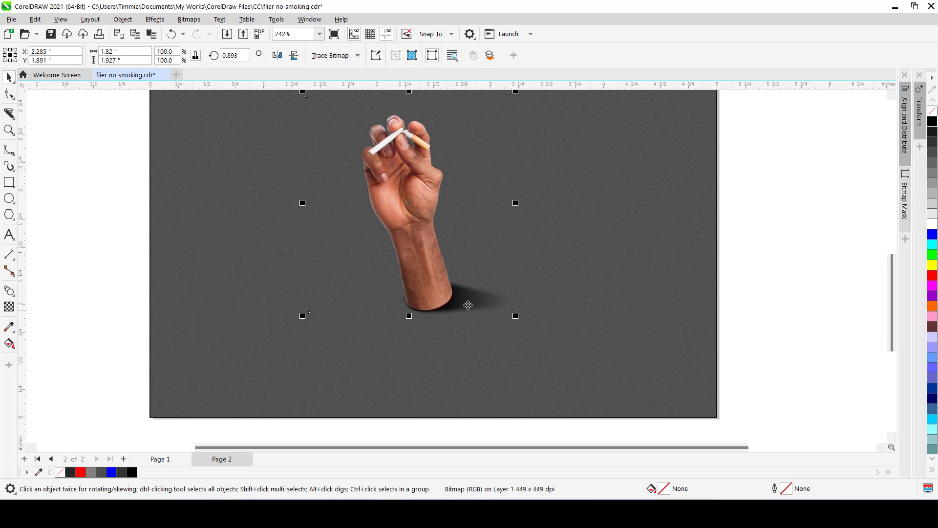
{"action": "left_click", "coordinate": [469, 302]}
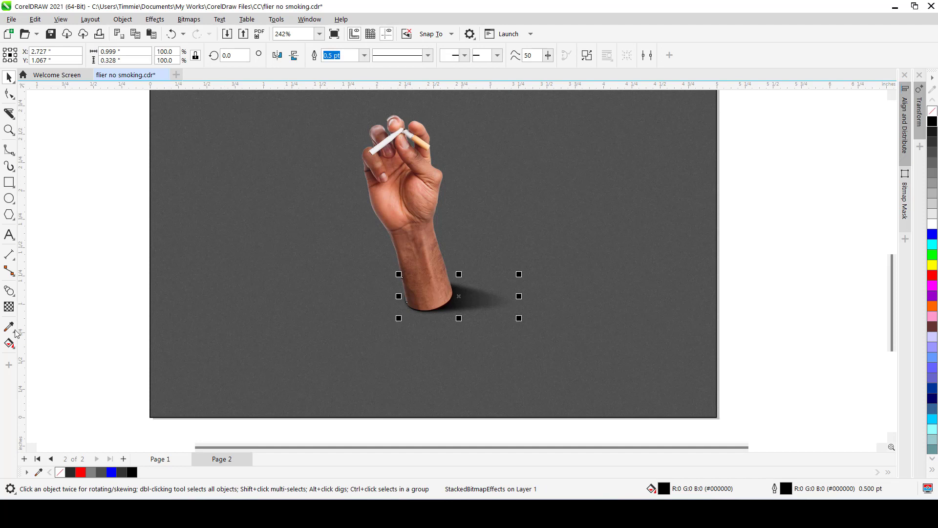
{"action": "scroll", "coordinate": [449, 315], "scroll_direction": "up", "scroll_amount": 2}
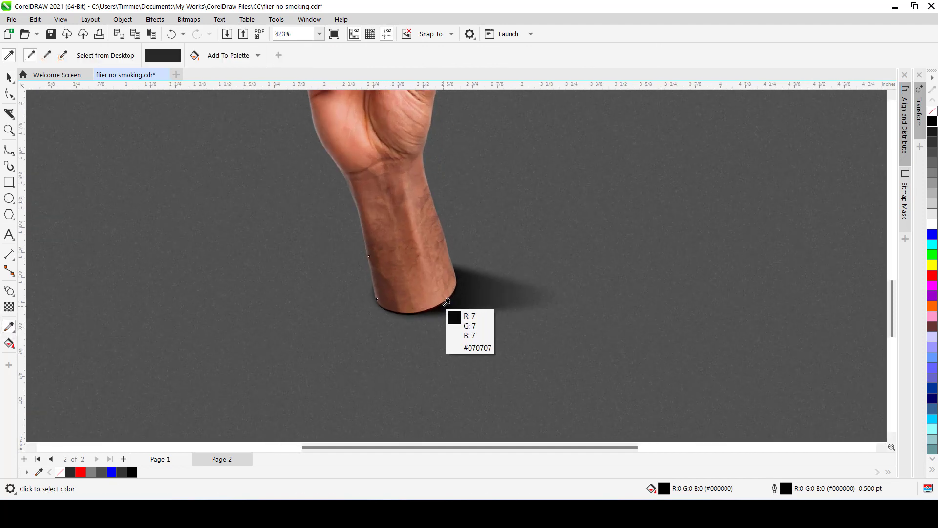
{"action": "left_click", "coordinate": [403, 303]}
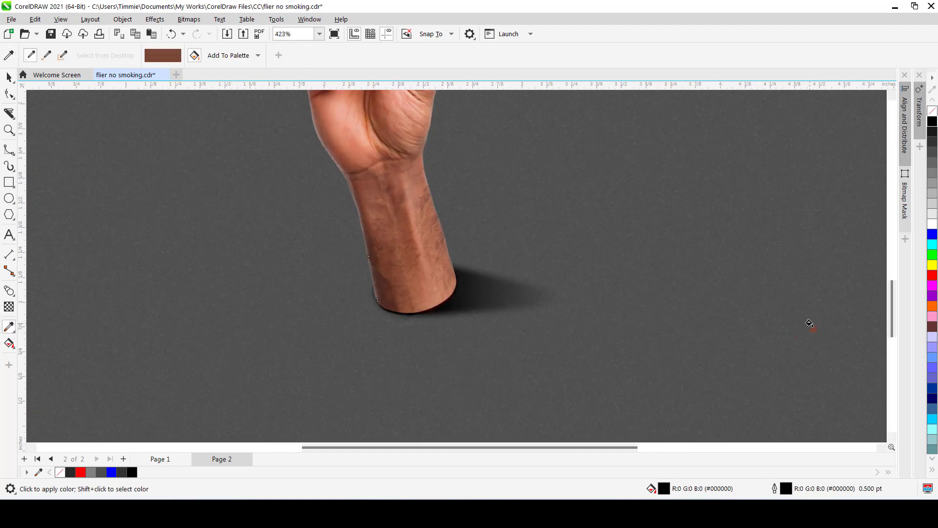
{"action": "left_click", "coordinate": [809, 324]}
{"action": "key", "text": "ctrl+z"}
{"action": "key", "text": "space"}
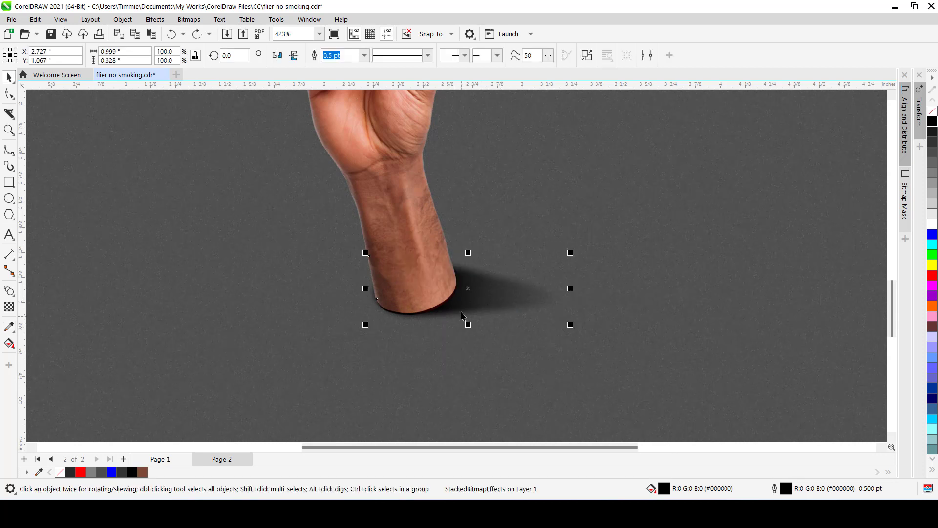
- Tint the shadow's black fill with the sampled brown and mix a little black back in, giving R:27 G:16 B:12
{"action": "scroll", "coordinate": [472, 300], "scroll_direction": "down", "scroll_amount": 2}
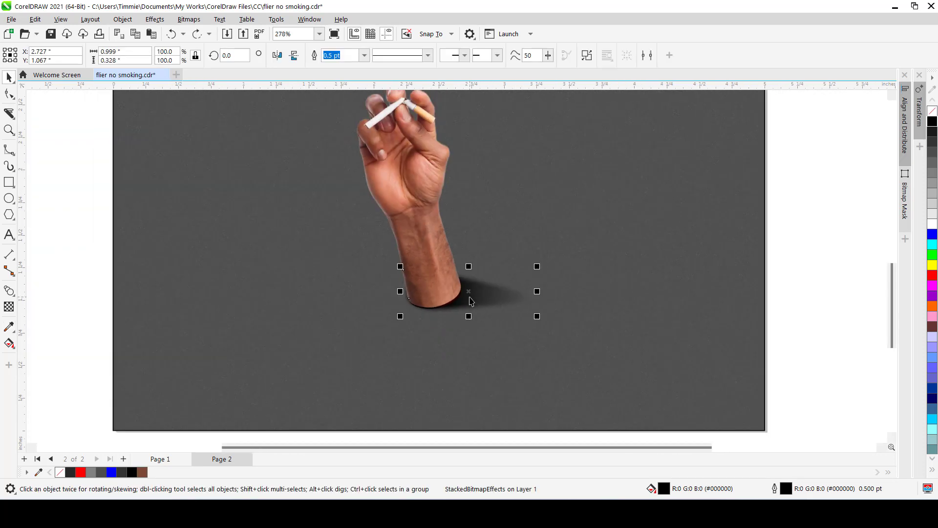
{"action": "left_click", "coordinate": [142, 472]}
{"action": "left_click", "coordinate": [142, 472], "text": "ctrl"}
{"action": "left_click", "coordinate": [142, 473], "text": "ctrl"}
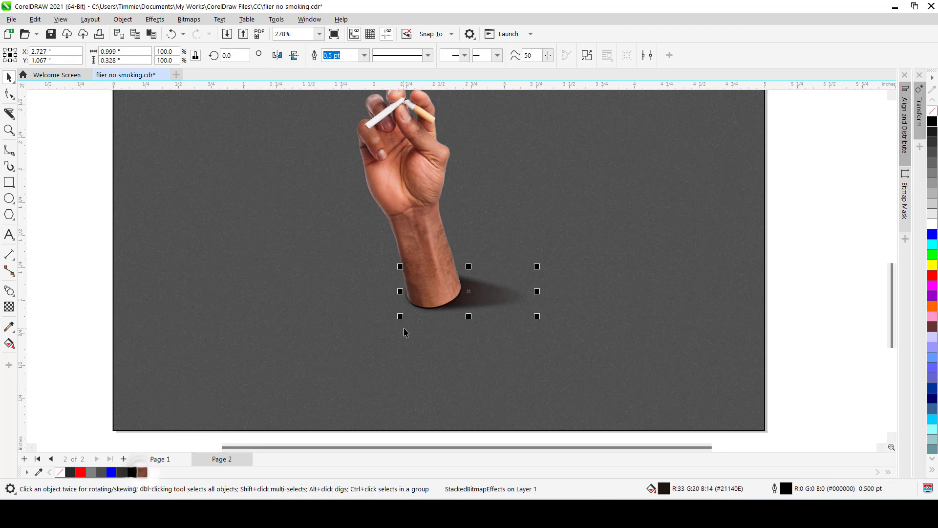
{"action": "left_click", "coordinate": [932, 123], "text": "ctrl"}
{"action": "scroll", "coordinate": [507, 320], "scroll_direction": "down", "scroll_amount": 5}
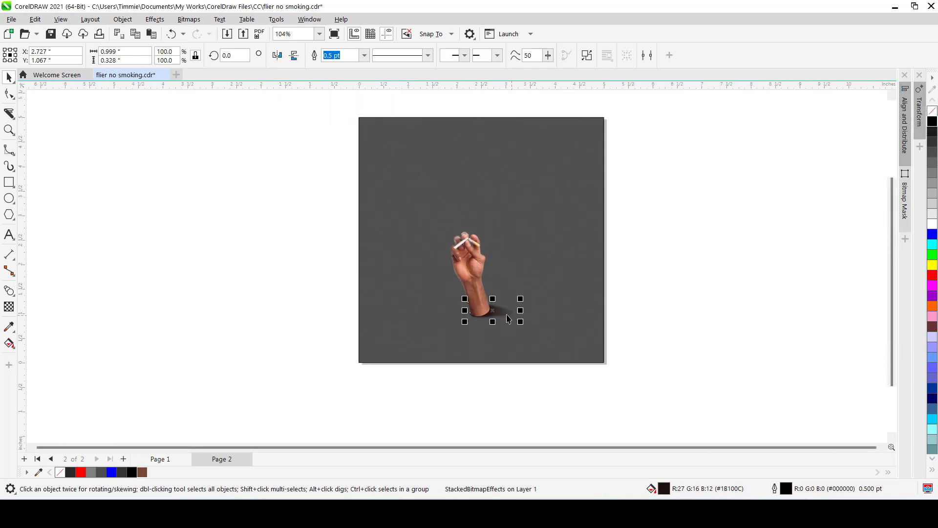
- Flatten the shadow slightly by lowering its top edge, reducing its height to about 0.307 inches
{"action": "left_click", "coordinate": [299, 303]}
{"action": "scroll", "coordinate": [497, 309], "scroll_direction": "down", "scroll_amount": 5}
{"action": "scroll", "coordinate": [499, 315], "scroll_direction": "up", "scroll_amount": 5}
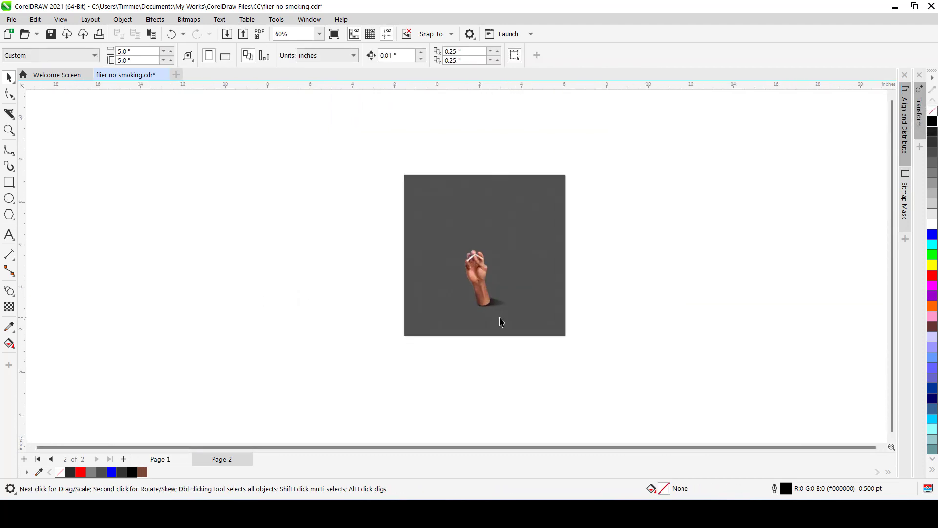
{"action": "scroll", "coordinate": [500, 320], "scroll_direction": "up", "scroll_amount": 3}
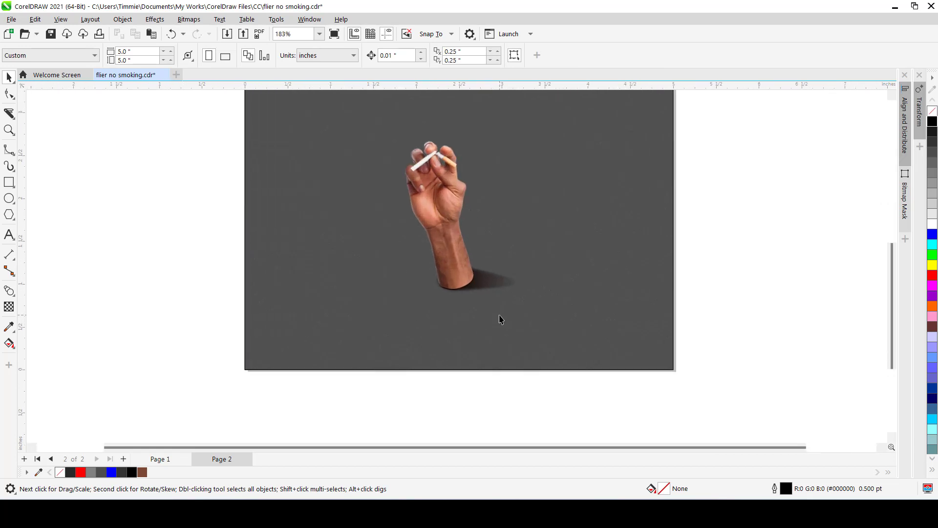
{"action": "scroll", "coordinate": [490, 287], "scroll_direction": "up", "scroll_amount": 5}
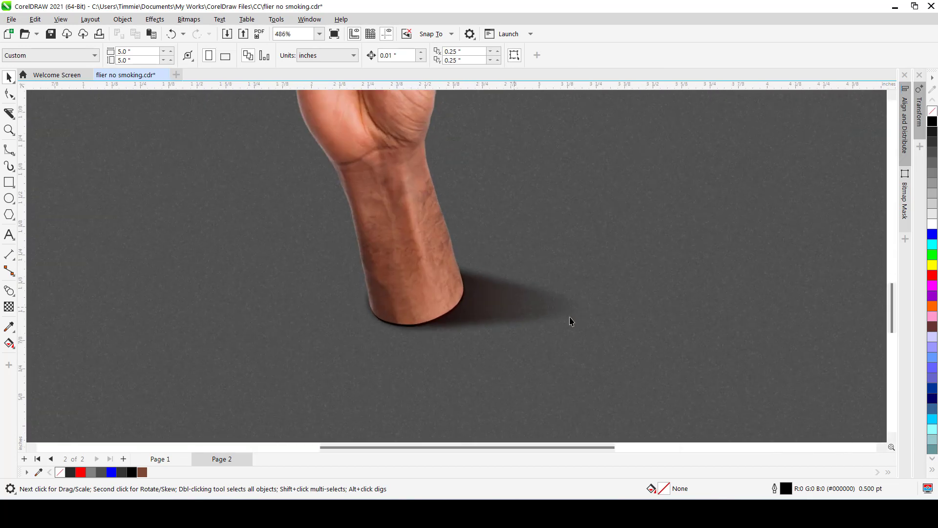
{"action": "left_click", "coordinate": [527, 312]}
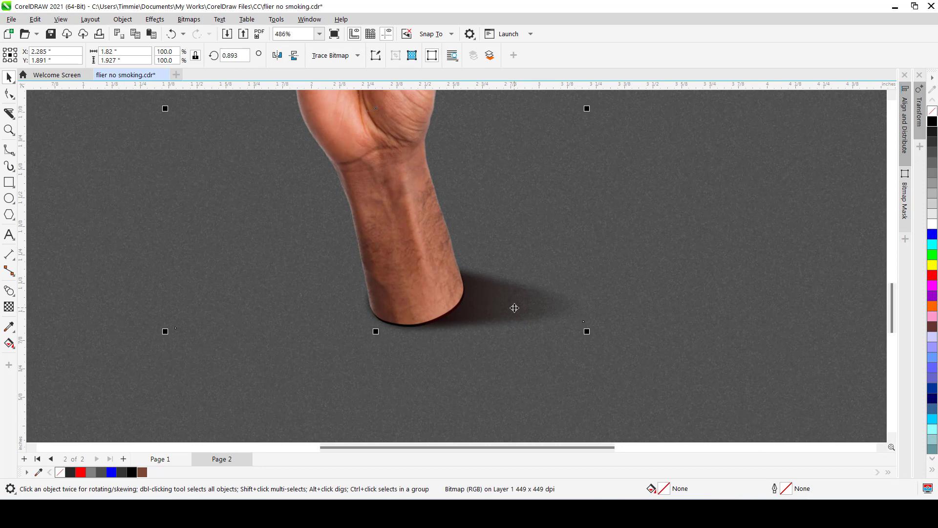
{"action": "left_click", "coordinate": [514, 307]}
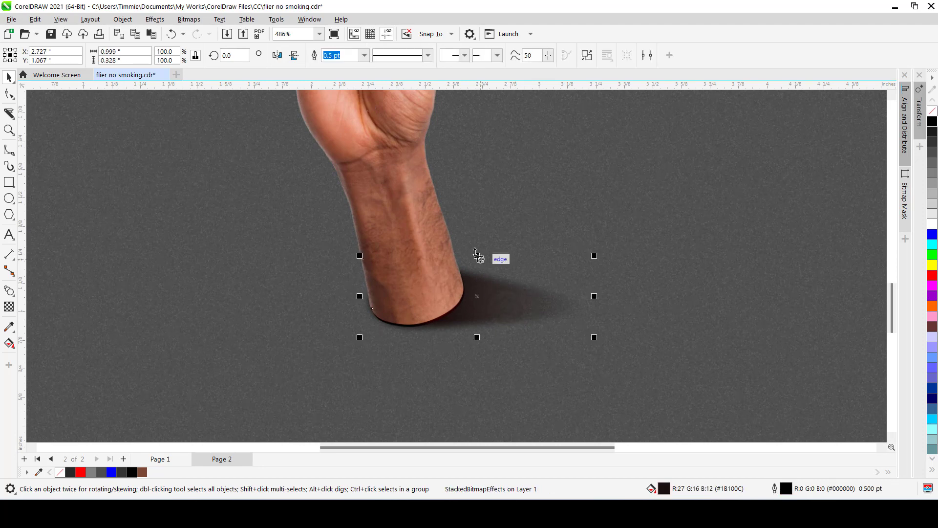
{"action": "mouse_move", "coordinate": [476, 257]}
{"action": "left_mouse_down"}
{"action": "mouse_move", "coordinate": [478, 247]}
{"action": "mouse_move", "coordinate": [477, 260]}
{"action": "left_mouse_up"}
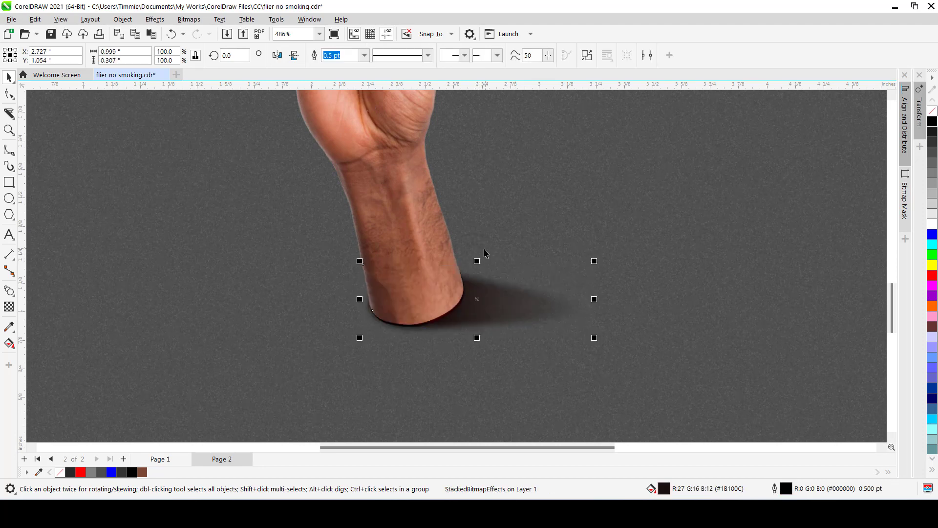
{"action": "scroll", "coordinate": [482, 275], "scroll_direction": "down", "scroll_amount": 3}
{"action": "left_click", "coordinate": [188, 276]}
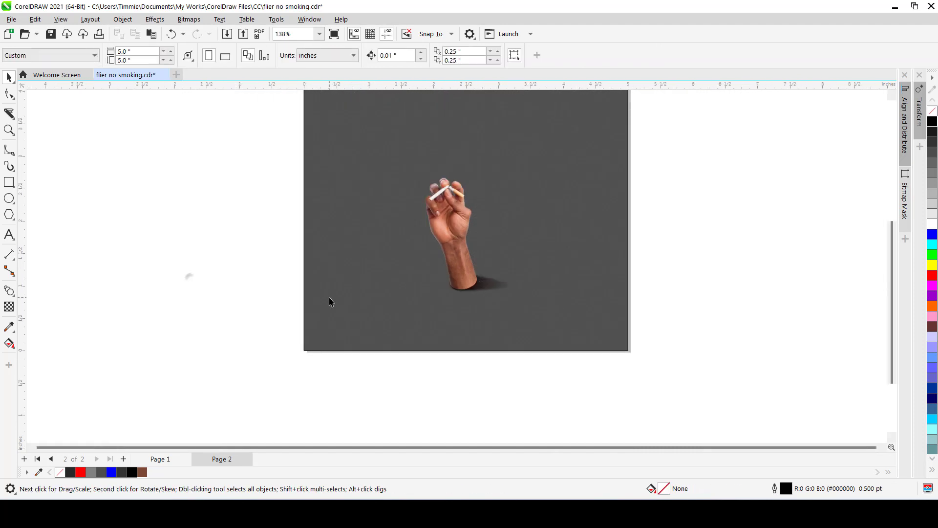
- Rotate the hand together with the bitmap at its base slightly clockwise, to an angle of about 356.4 degrees
{"action": "scroll", "coordinate": [331, 296], "scroll_direction": "down", "scroll_amount": 1}
{"action": "scroll", "coordinate": [391, 288], "scroll_direction": "up", "scroll_amount": 2}
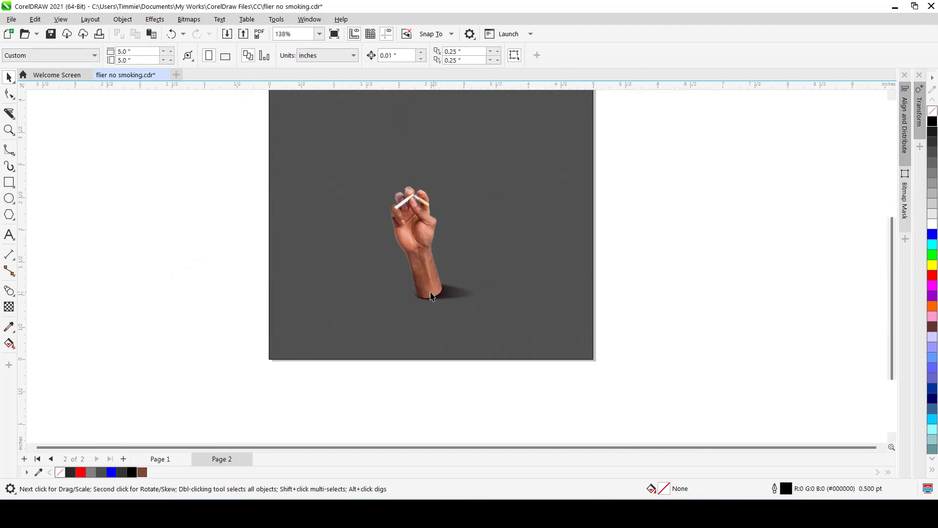
{"action": "scroll", "coordinate": [419, 296], "scroll_direction": "up", "scroll_amount": 4}
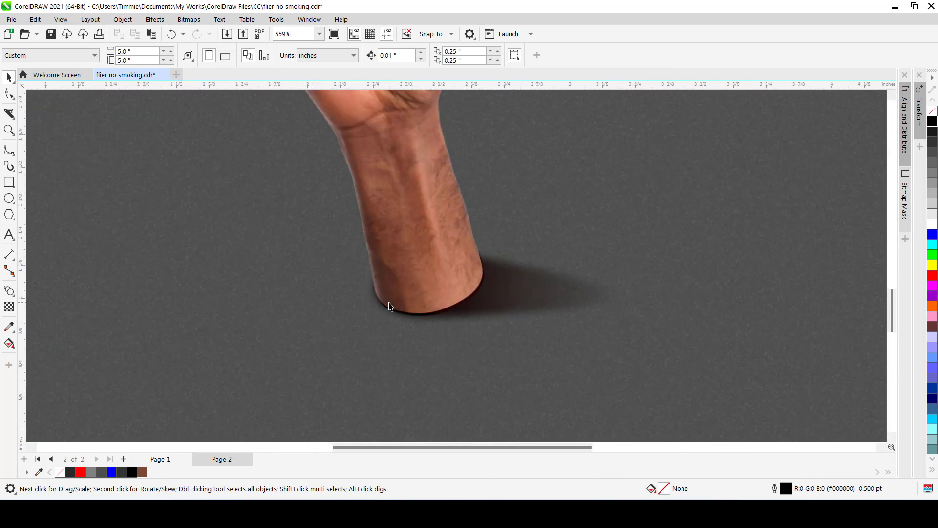
{"action": "scroll", "coordinate": [453, 283], "scroll_direction": "down", "scroll_amount": 3}
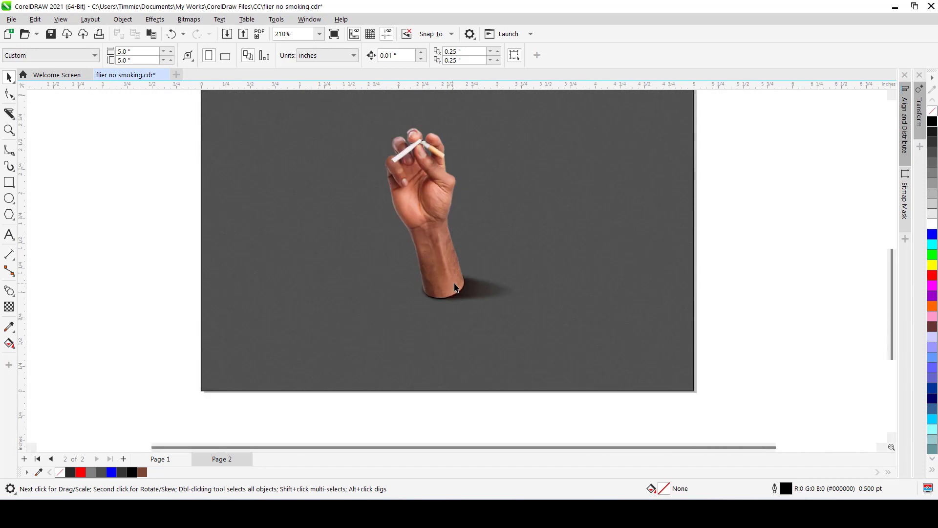
{"action": "scroll", "coordinate": [462, 283], "scroll_direction": "up", "scroll_amount": 1}
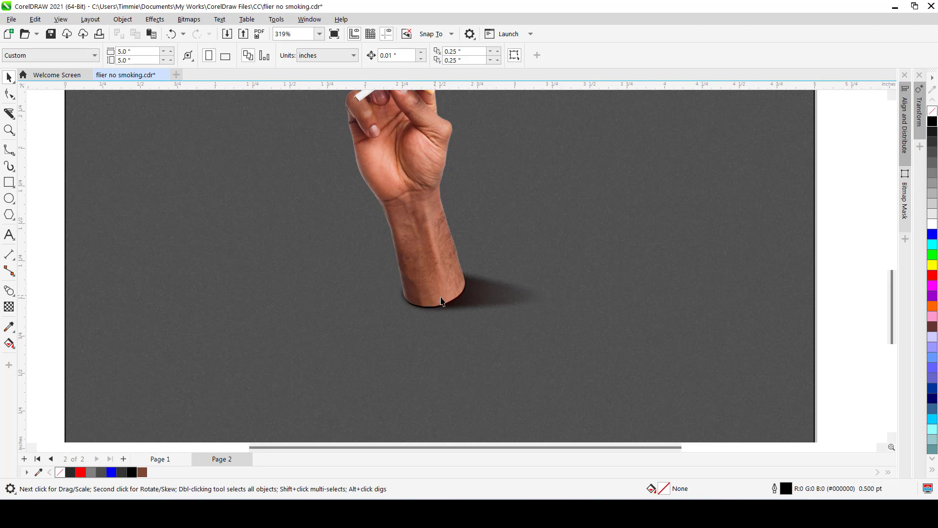
{"action": "scroll", "coordinate": [427, 311], "scroll_direction": "down", "scroll_amount": 4}
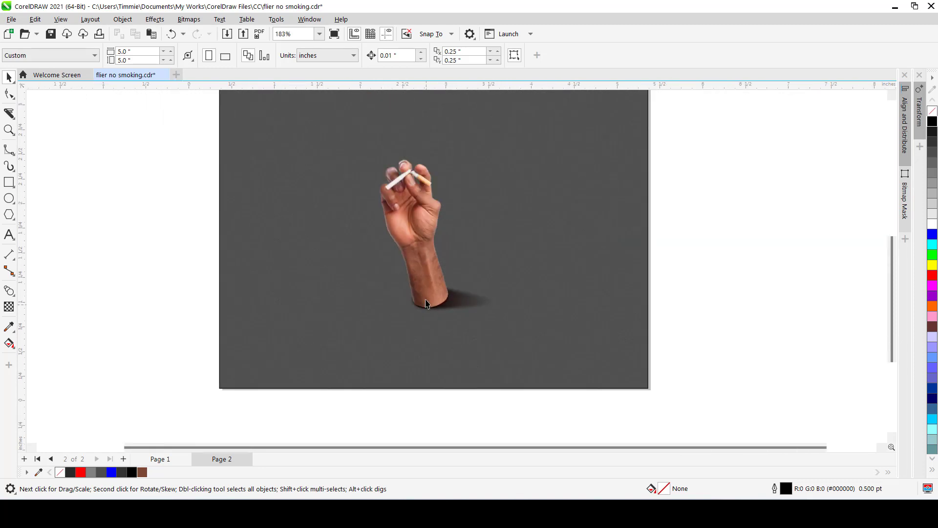
{"action": "left_click_drag", "start_coordinate": [238, 168], "coordinate": [485, 337]}
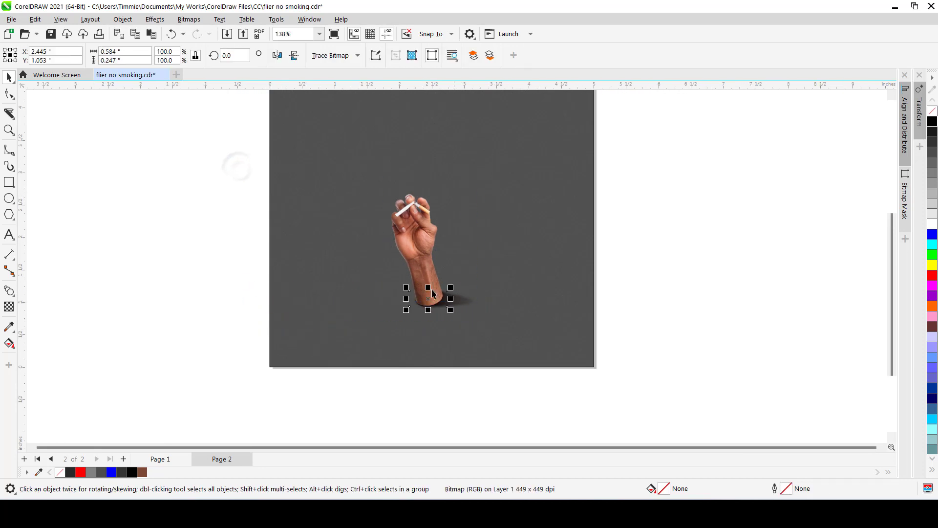
{"action": "left_click", "coordinate": [423, 251]}
{"action": "left_click", "coordinate": [421, 245]}
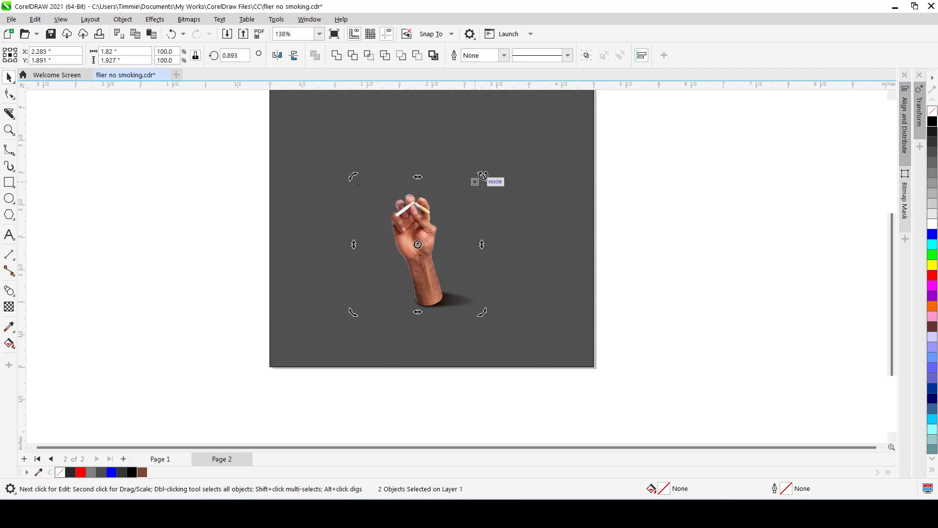
{"action": "left_click_drag", "start_coordinate": [478, 180], "coordinate": [486, 184]}
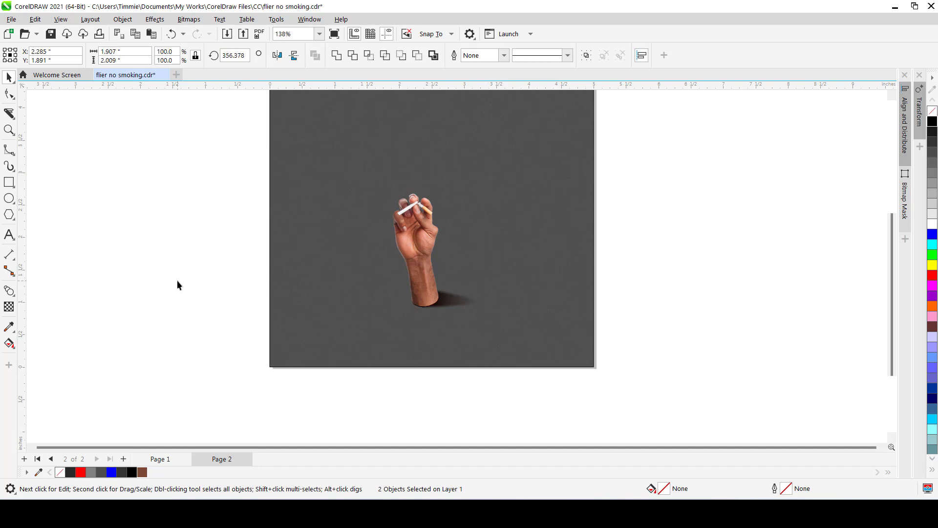
- Lower the shadow's top edge a little more so it fits the rotated forearm
{"action": "scroll", "coordinate": [444, 306], "scroll_direction": "up", "scroll_amount": 1}
{"action": "left_click", "coordinate": [461, 301]}
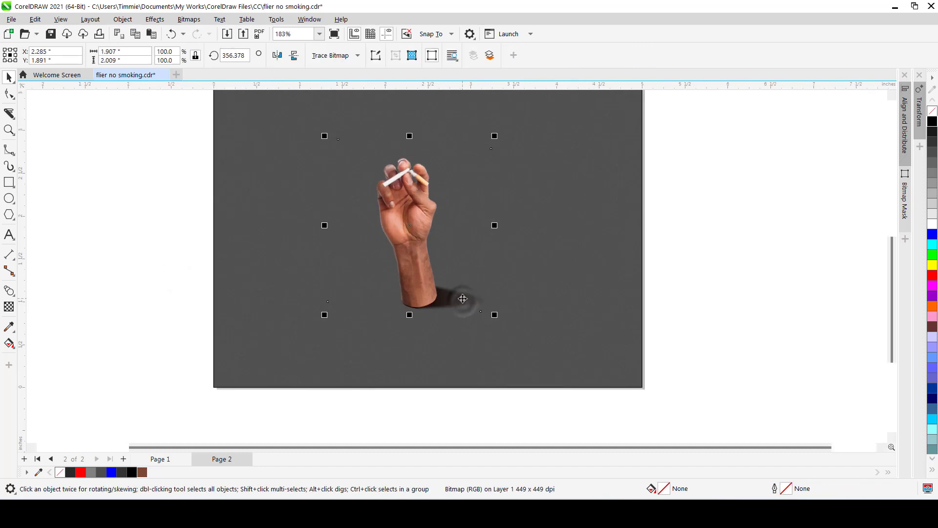
{"action": "left_click", "coordinate": [463, 299], "text": "alt"}
{"action": "left_click_drag", "start_coordinate": [447, 282], "coordinate": [451, 286]}
{"action": "scroll", "coordinate": [316, 322], "scroll_direction": "down", "scroll_amount": 2}
{"action": "left_click", "coordinate": [298, 320]}
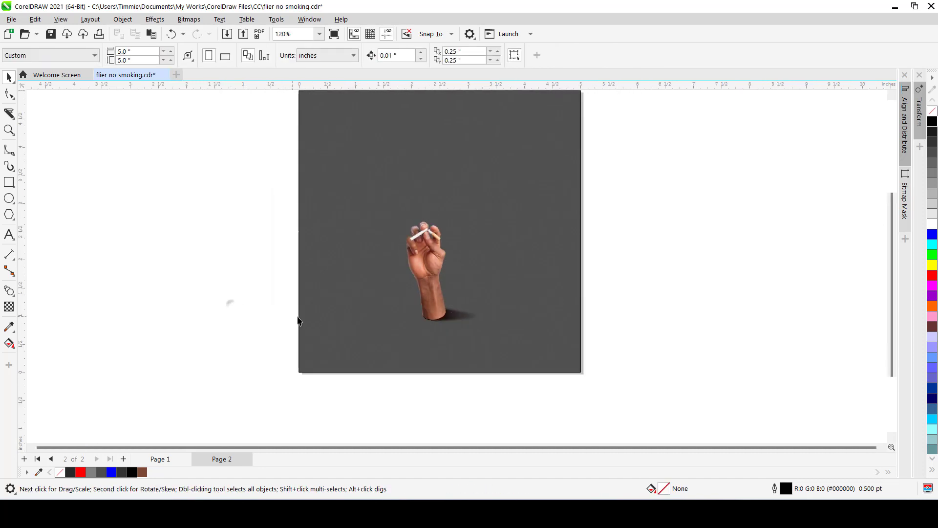
- Inspect the hand and its shadow on Page 2 and compare them with the finished flyer on Page 1
{"action": "scroll", "coordinate": [366, 327], "scroll_direction": "down", "scroll_amount": 1}
{"action": "scroll", "coordinate": [424, 324], "scroll_direction": "up", "scroll_amount": 3}
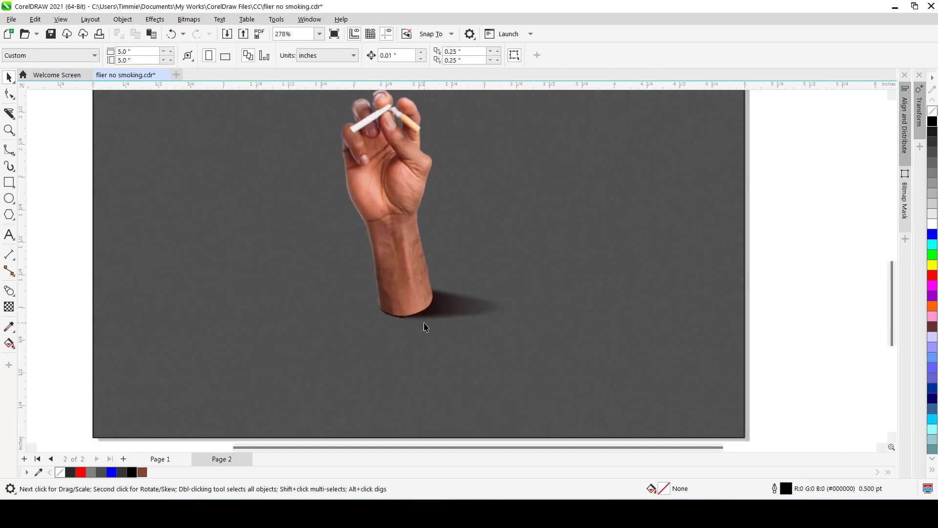
{"action": "scroll", "coordinate": [417, 322], "scroll_direction": "down", "scroll_amount": 1}
{"action": "scroll", "coordinate": [417, 320], "scroll_direction": "down", "scroll_amount": 3}
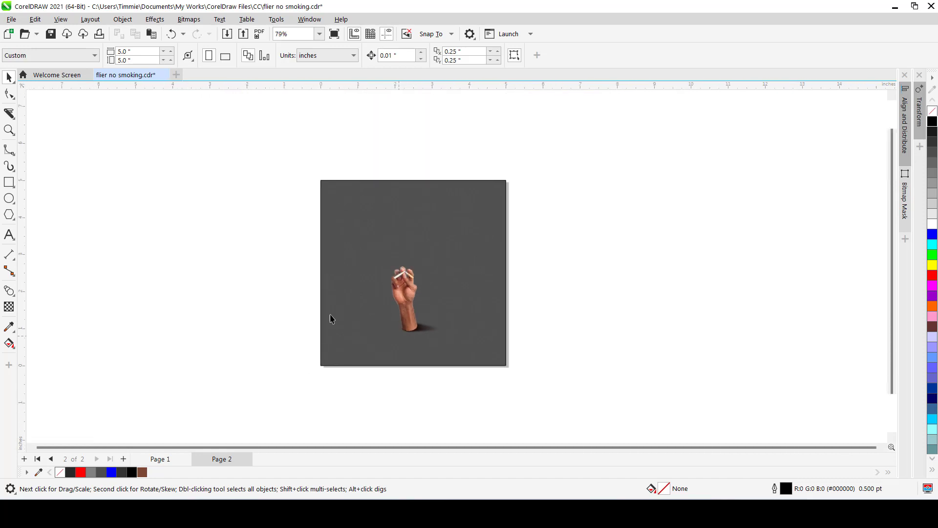
{"action": "scroll", "coordinate": [425, 337], "scroll_direction": "up", "scroll_amount": 2}
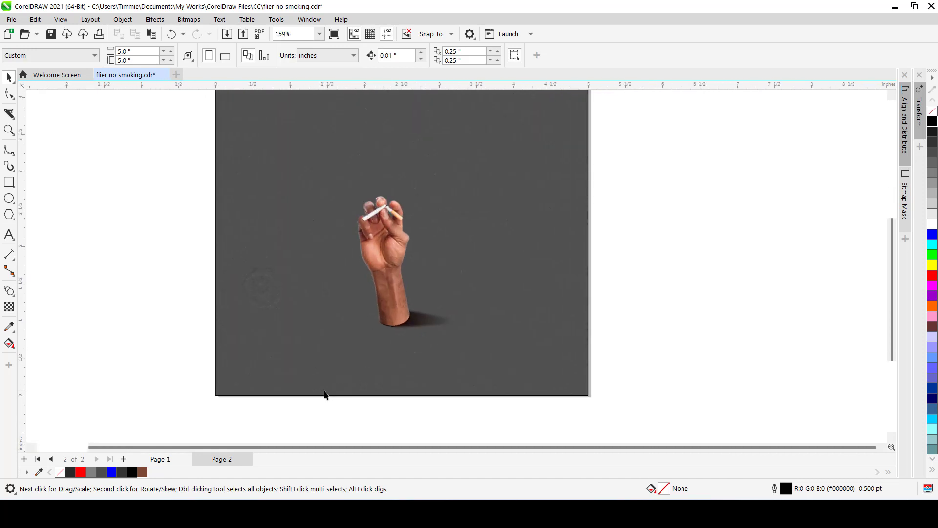
{"action": "left_click", "coordinate": [161, 458]}
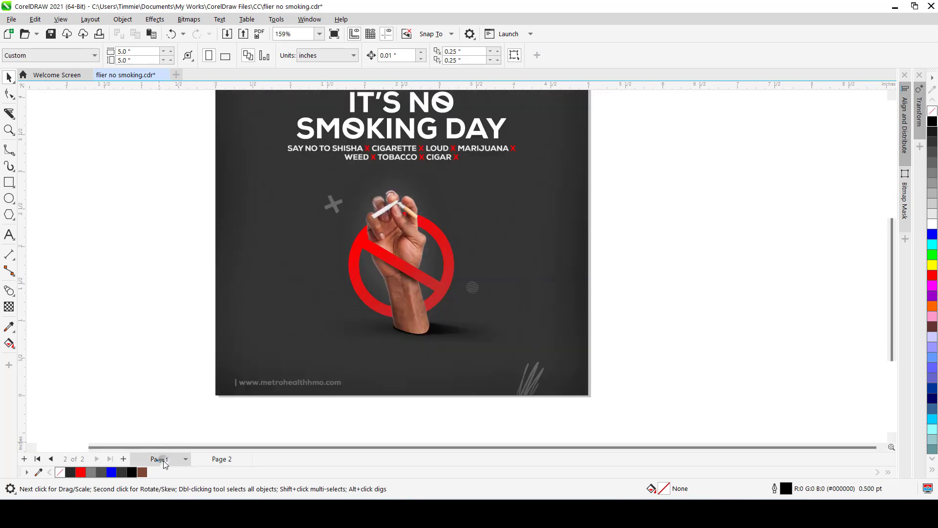
{"action": "left_click", "coordinate": [220, 459]}
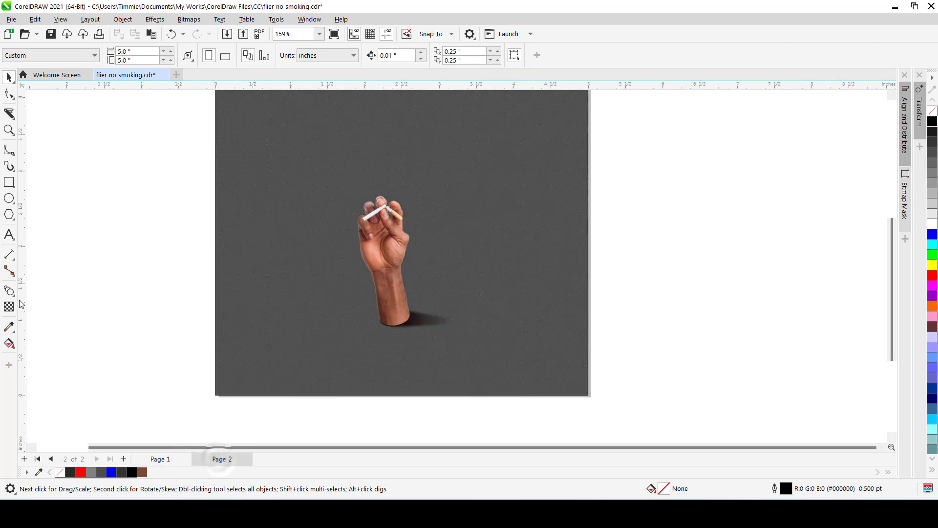
- Draw an ellipse about 1.45 by 0.45 inches around the forearm's base, filled with black and without an outline
{"action": "key", "text": "F7"}
{"action": "left_click_drag", "start_coordinate": [349, 301], "coordinate": [464, 340]}
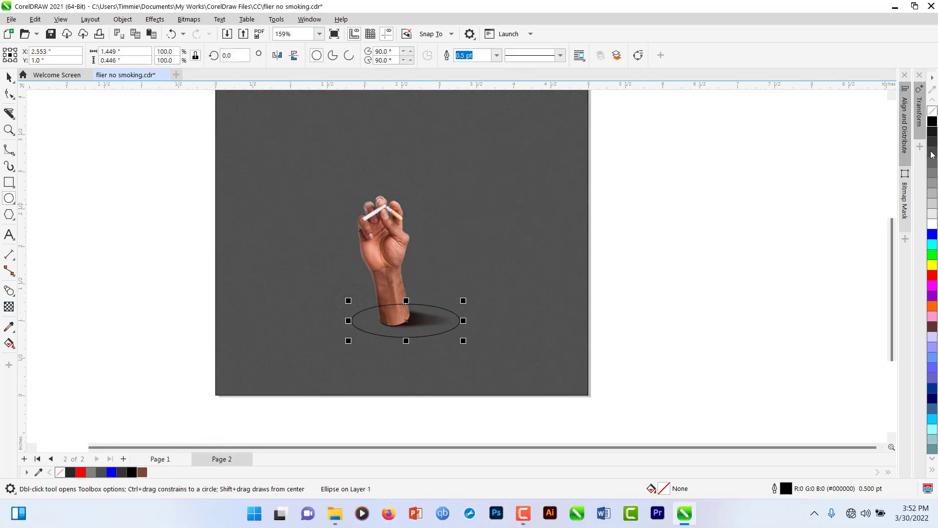
{"action": "left_click", "coordinate": [932, 122]}
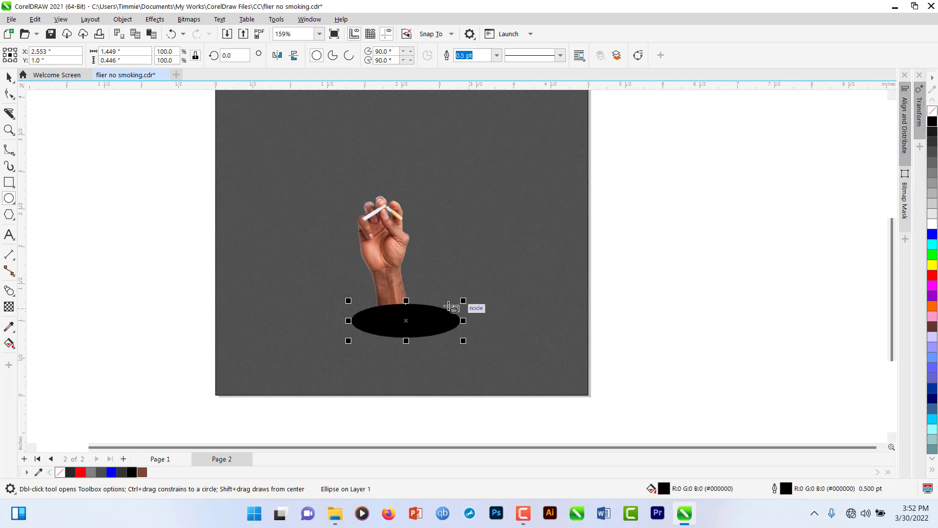
{"action": "right_click", "coordinate": [932, 110]}
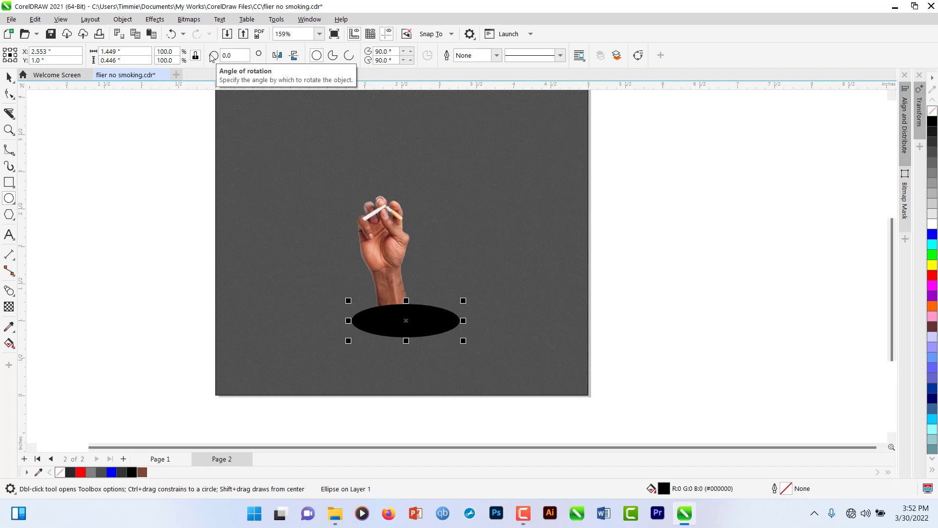
- Apply an elliptical fountain transparency to the black ellipse so it fades outward from its centre
{"action": "left_click", "coordinate": [9, 307]}
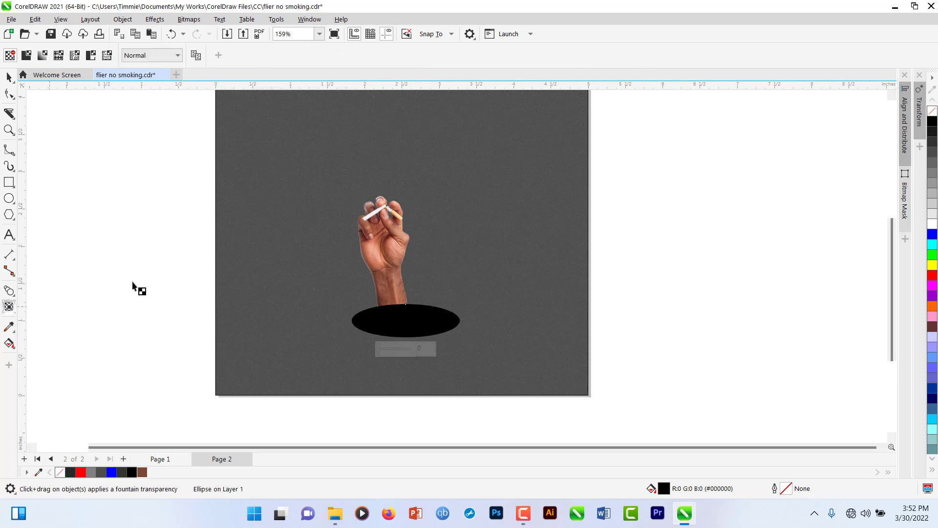
{"action": "left_click", "coordinate": [42, 55]}
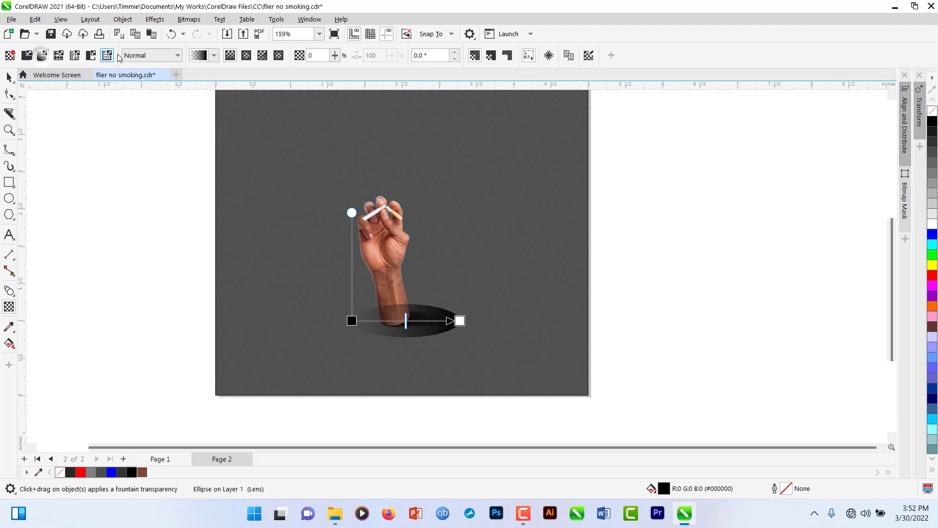
{"action": "left_click", "coordinate": [247, 55]}
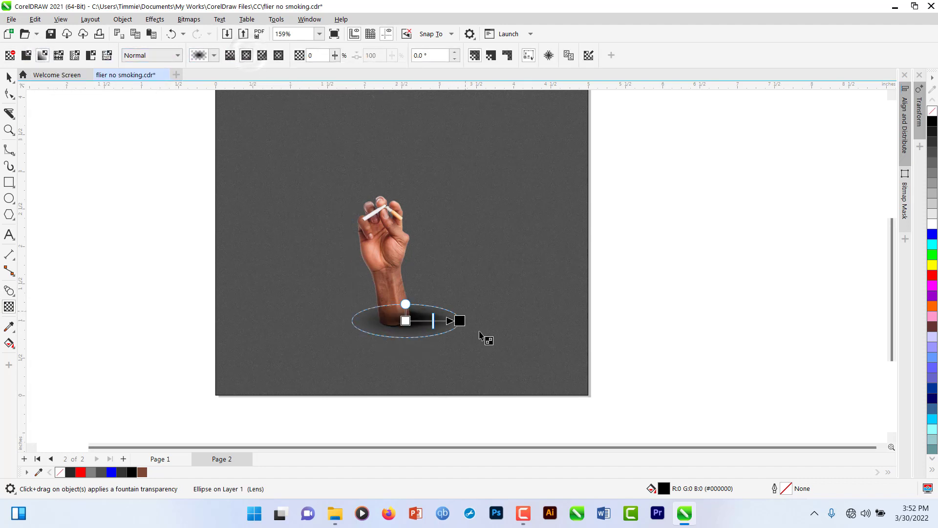
{"action": "key", "text": "space"}
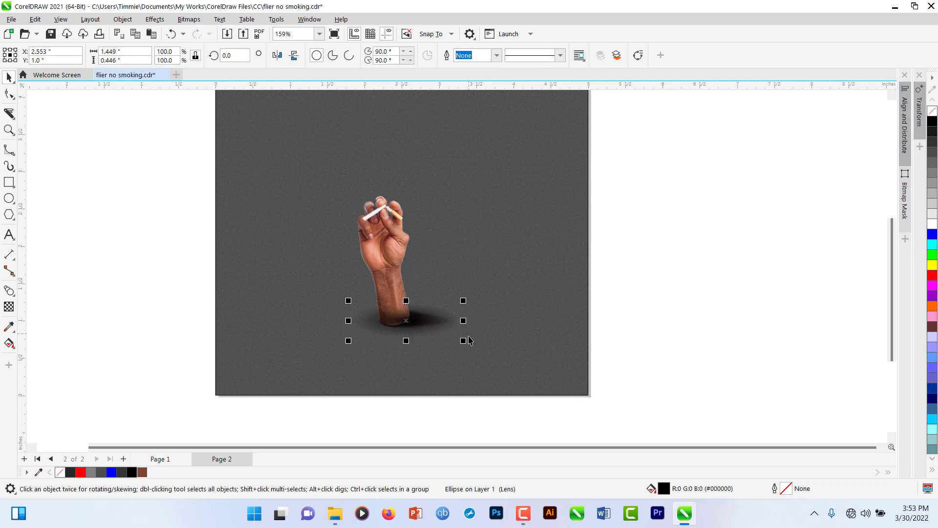
{"action": "key", "text": "space"}
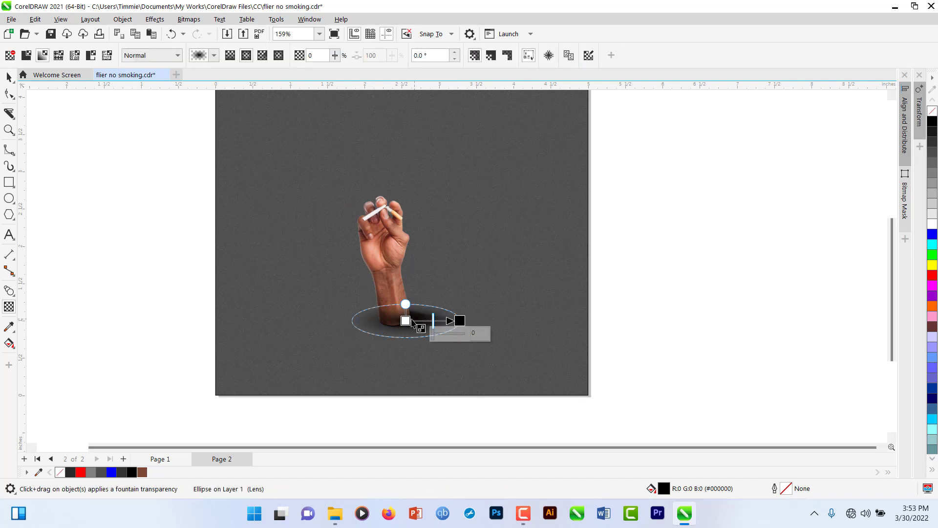
- Set the centre node of the ellipse's transparency to 28 and keep the outer node at 100
{"action": "left_click", "coordinate": [405, 320]}
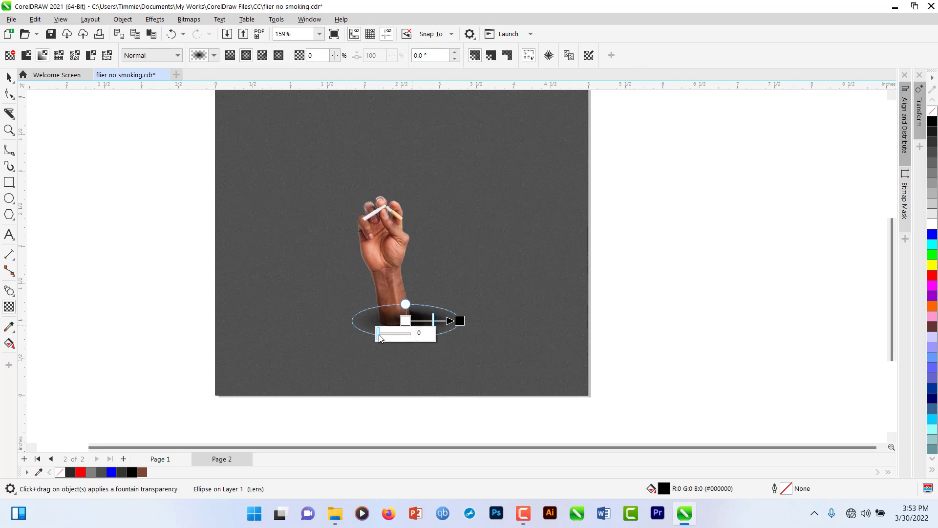
{"action": "left_click_drag", "start_coordinate": [379, 337], "coordinate": [388, 340]}
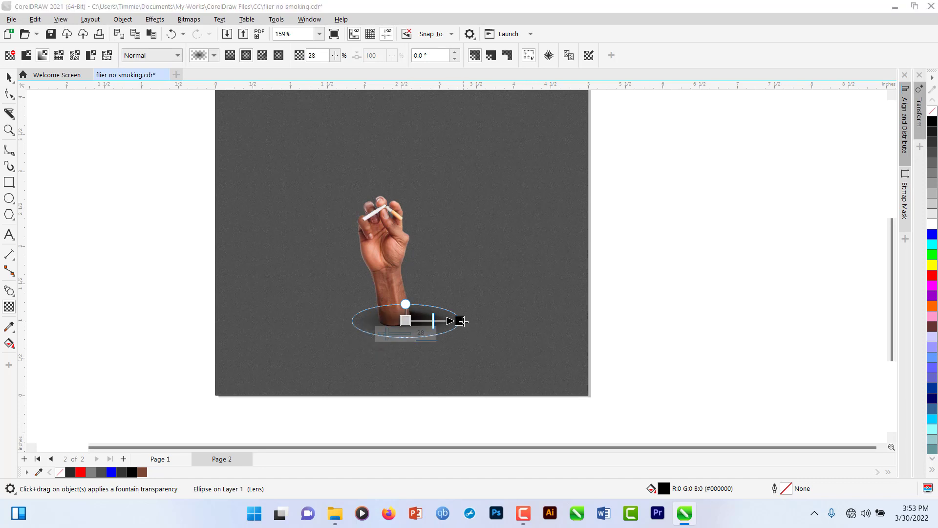
{"action": "left_click", "coordinate": [460, 321]}
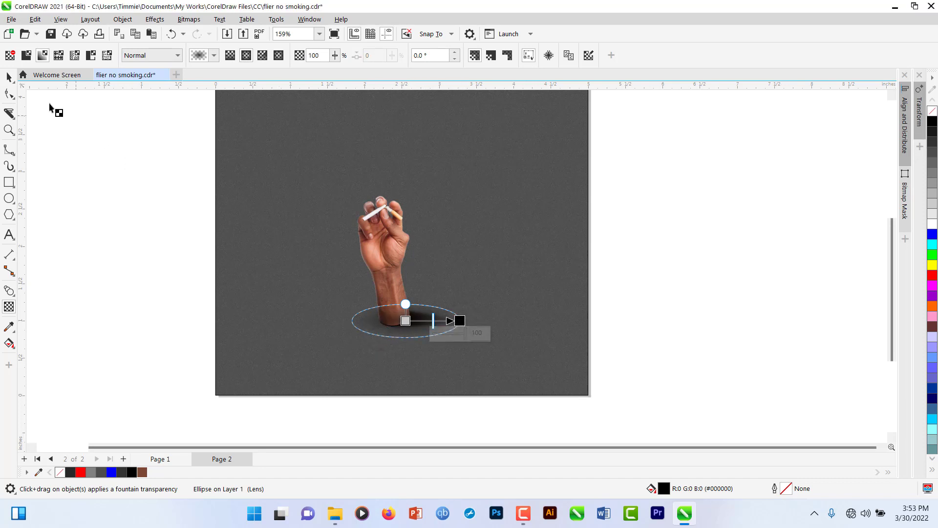
- Enlarge the shadow ellipse proportionally about its centre to about 1.65 by 0.51 inches
{"action": "left_click", "coordinate": [8, 77]}
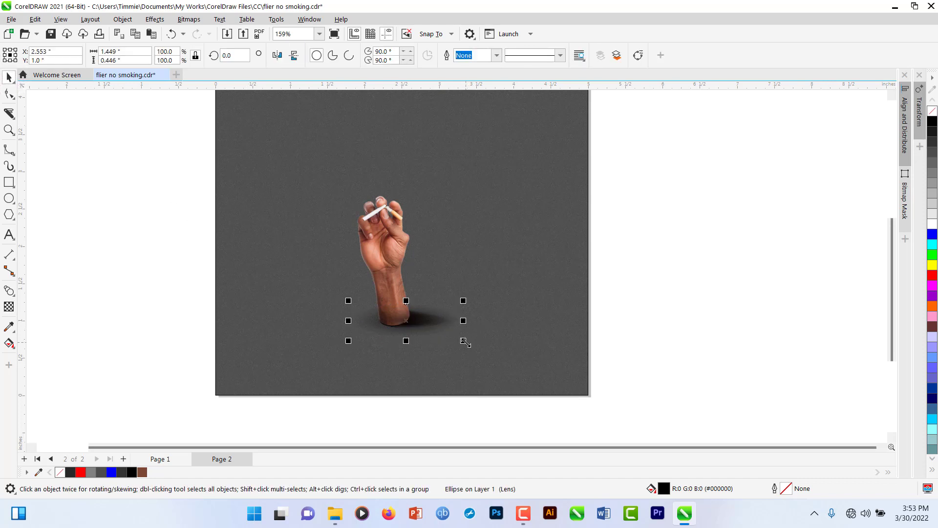
{"action": "left_click_drag", "start_coordinate": [464, 341], "coordinate": [471, 343]}
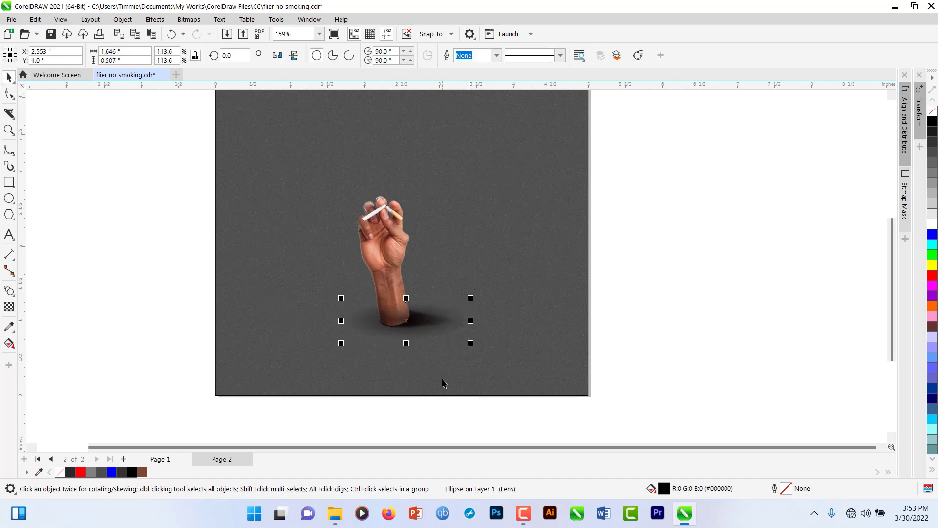
{"action": "scroll", "coordinate": [411, 323], "scroll_direction": "up", "scroll_amount": 1}
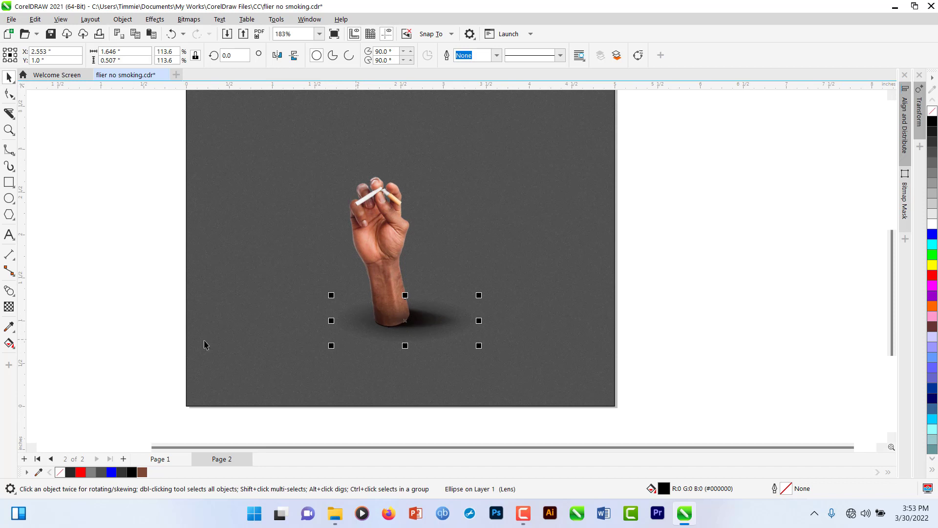
- Pull the outer end of the shadow's elliptical transparency slightly inward so the shadow fades out before the ellipse's edge
{"action": "left_click", "coordinate": [9, 307]}
{"action": "scroll", "coordinate": [408, 333], "scroll_direction": "up", "scroll_amount": 3}
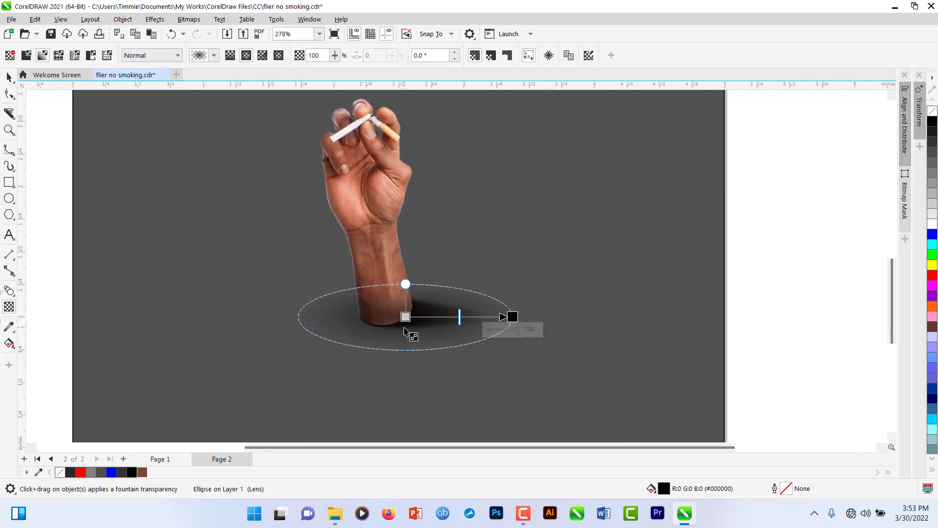
{"action": "left_click_drag", "start_coordinate": [514, 315], "coordinate": [501, 316]}
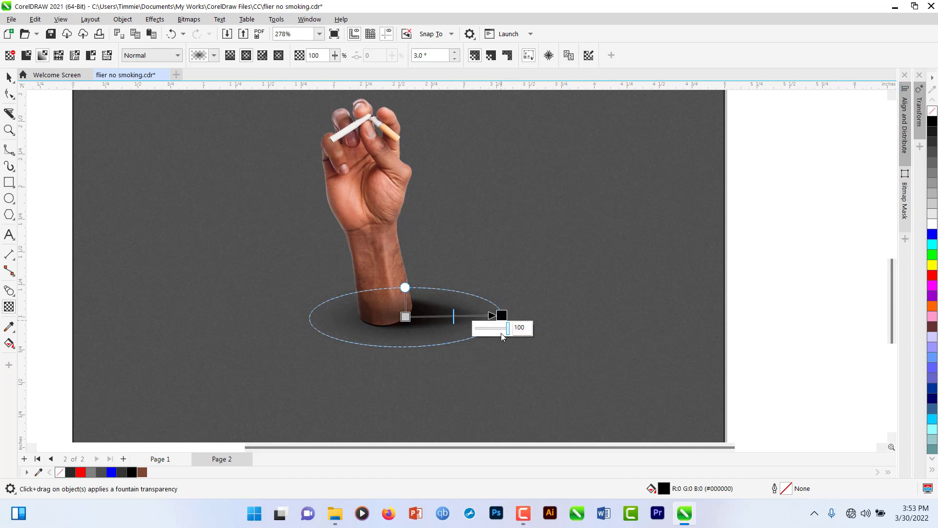
{"action": "key", "text": "space"}
{"action": "scroll", "coordinate": [505, 356], "scroll_direction": "down", "scroll_amount": 2}
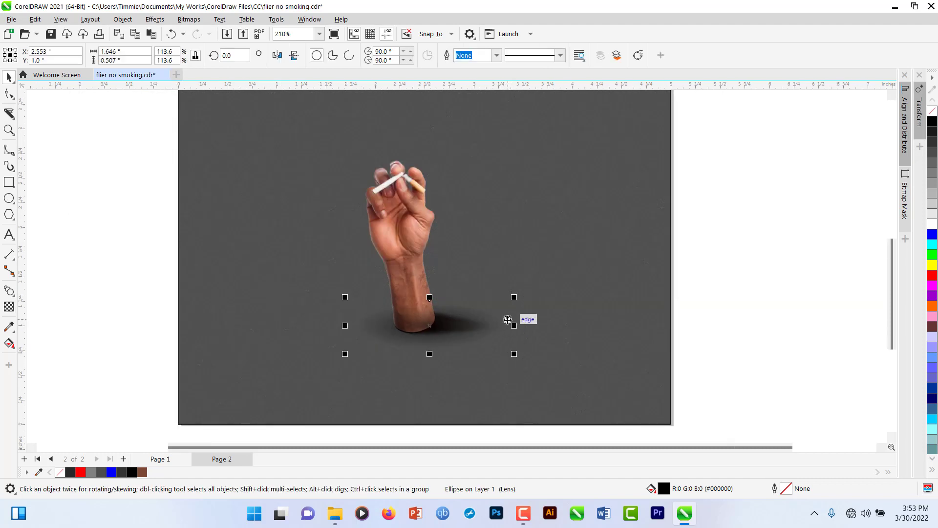
{"action": "key", "text": "space"}
{"action": "left_click_drag", "start_coordinate": [502, 325], "coordinate": [500, 327]}
{"action": "key", "text": "space"}
{"action": "scroll", "coordinate": [511, 364], "scroll_direction": "down", "scroll_amount": 2}
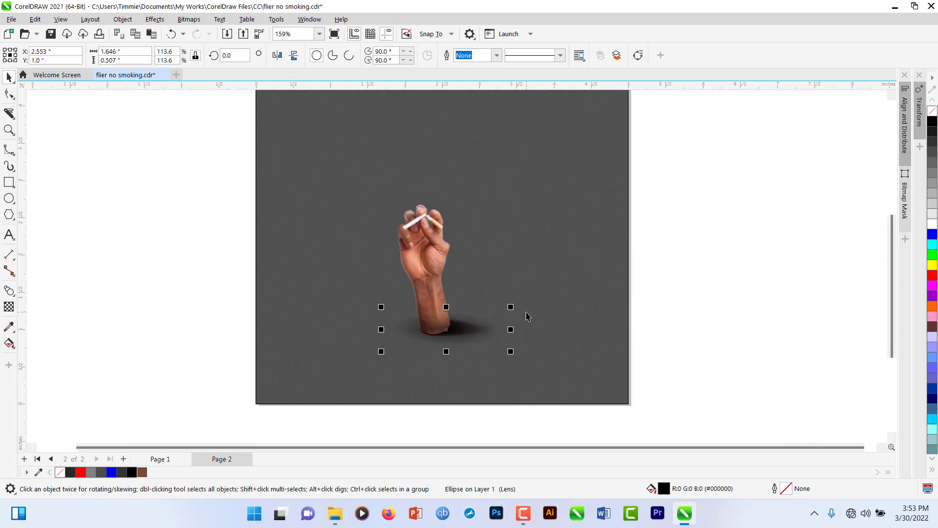
- Send the shadow ellipse one level back behind the hand and flatten it to a height of about 0.41 inches
{"action": "key", "text": "ctrl+Page_Down"}
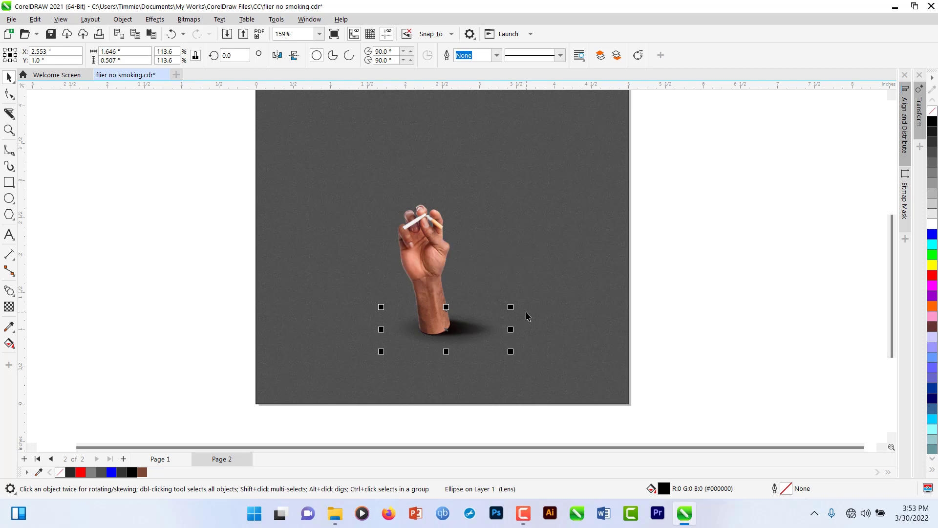
{"action": "scroll", "coordinate": [448, 304], "scroll_direction": "down", "scroll_amount": 2}
{"action": "scroll", "coordinate": [432, 367], "scroll_direction": "up", "scroll_amount": 4}
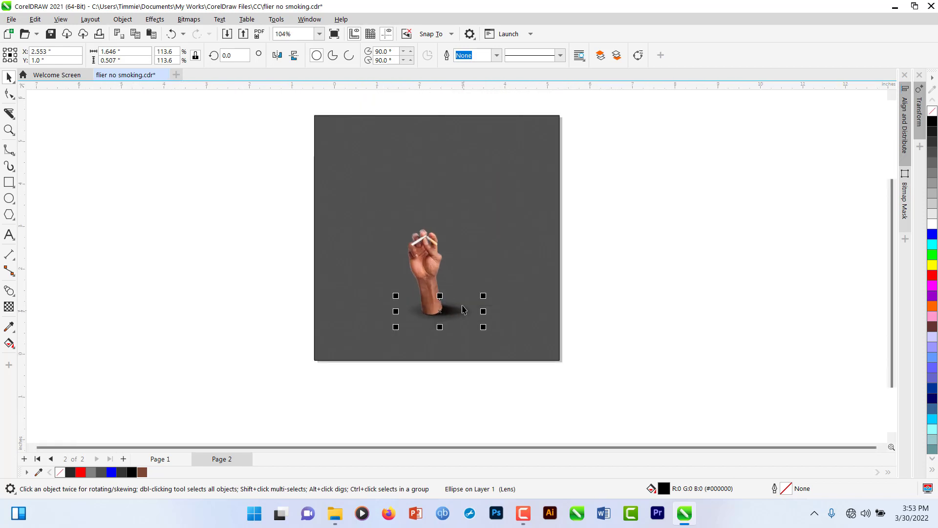
{"action": "left_click_drag", "start_coordinate": [431, 347], "coordinate": [432, 339]}
{"action": "scroll", "coordinate": [433, 337], "scroll_direction": "down", "scroll_amount": 1}
{"action": "scroll", "coordinate": [433, 337], "scroll_direction": "down", "scroll_amount": 3}
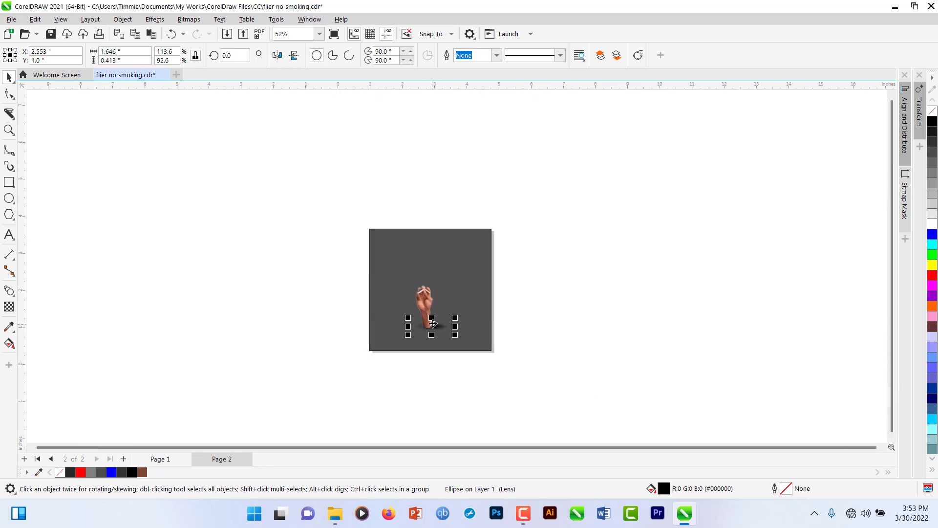
- Inspect the hand with its ground shadow on Page 2 and compare it with the finished flyer on Page 1
{"action": "left_click", "coordinate": [308, 277]}
{"action": "scroll", "coordinate": [414, 315], "scroll_direction": "up", "scroll_amount": 2}
{"action": "scroll", "coordinate": [396, 302], "scroll_direction": "down", "scroll_amount": 1}
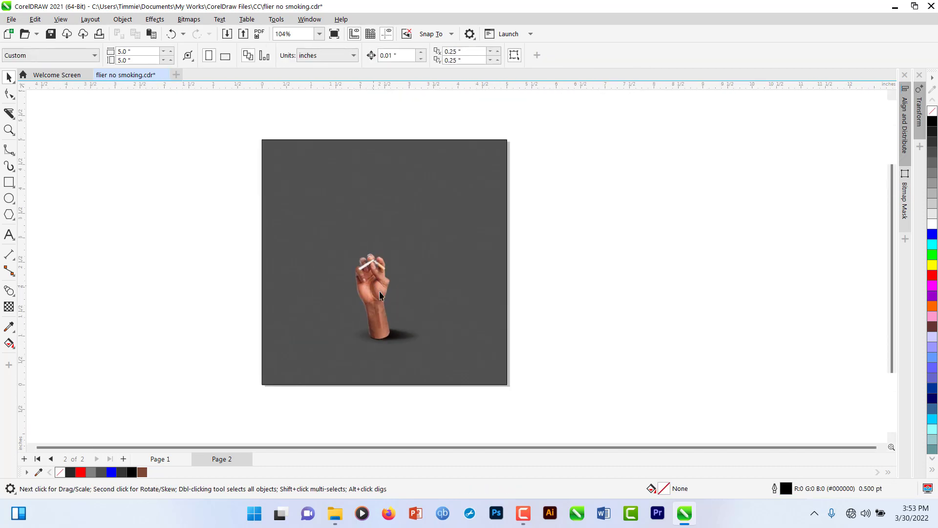
{"action": "scroll", "coordinate": [400, 301], "scroll_direction": "down", "scroll_amount": 1}
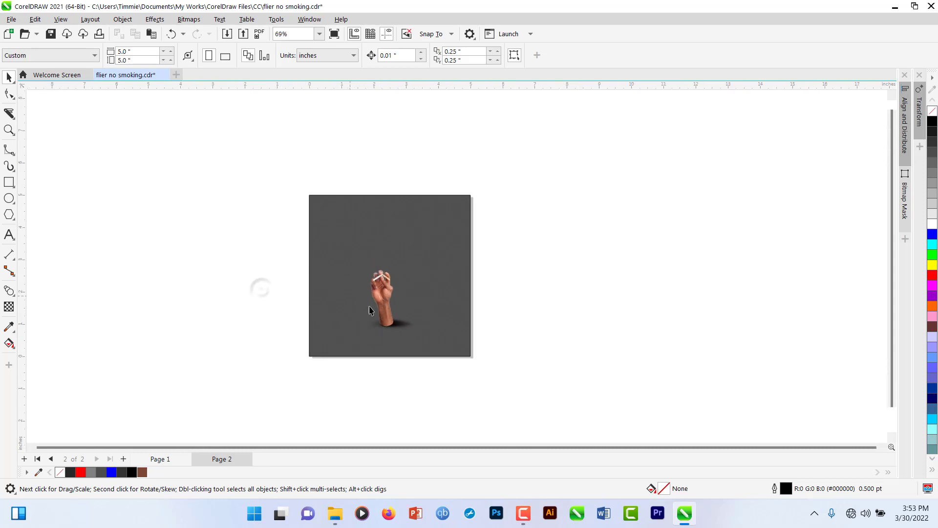
{"action": "scroll", "coordinate": [374, 303], "scroll_direction": "up", "scroll_amount": 2}
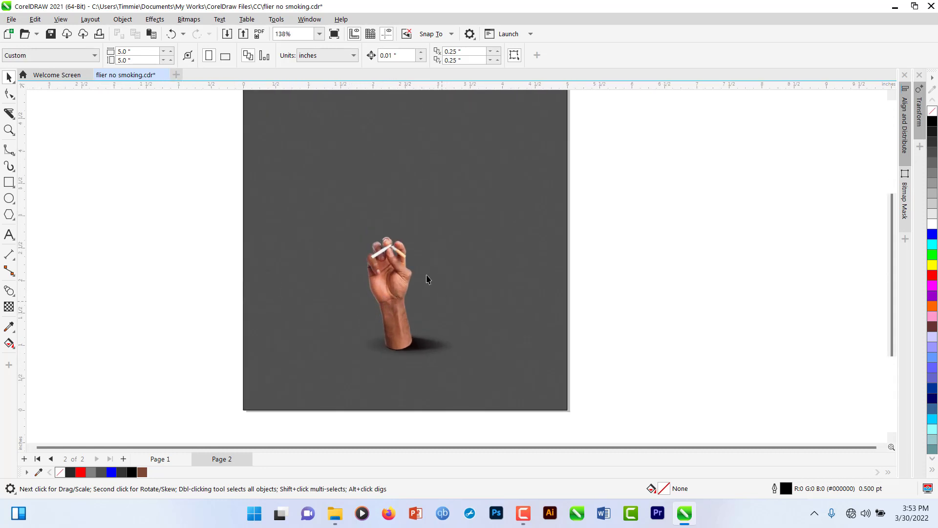
{"action": "left_click", "coordinate": [395, 257]}
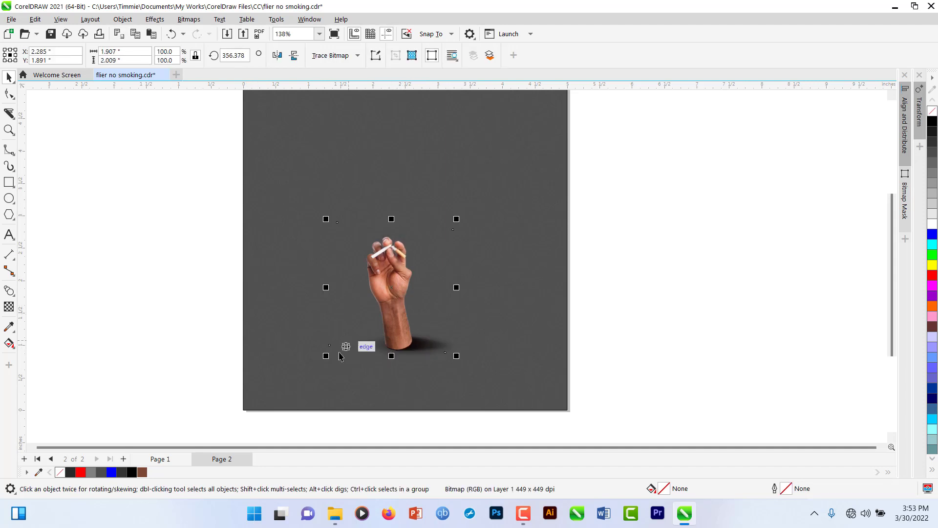
{"action": "left_click", "coordinate": [171, 458]}
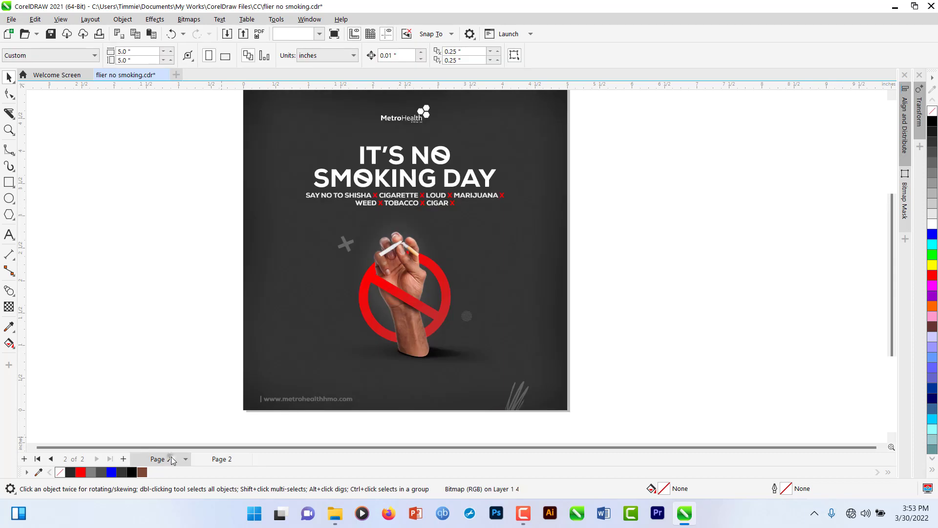
{"action": "left_click", "coordinate": [221, 459]}
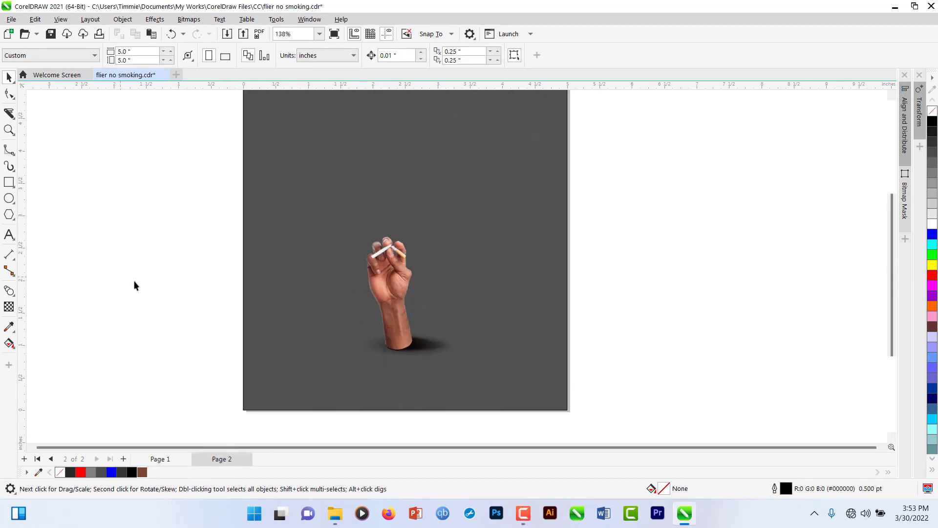
- Draw a circle about 1.18 inches in diameter over the hand and give it an 8.0 pt outline
{"action": "left_click", "coordinate": [9, 198]}
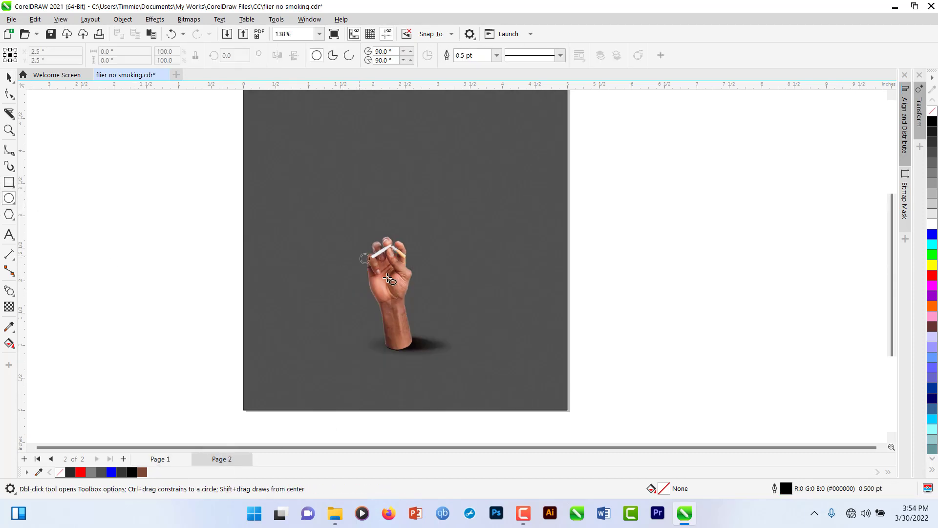
{"action": "left_click_drag", "start_coordinate": [360, 253], "coordinate": [438, 316]}
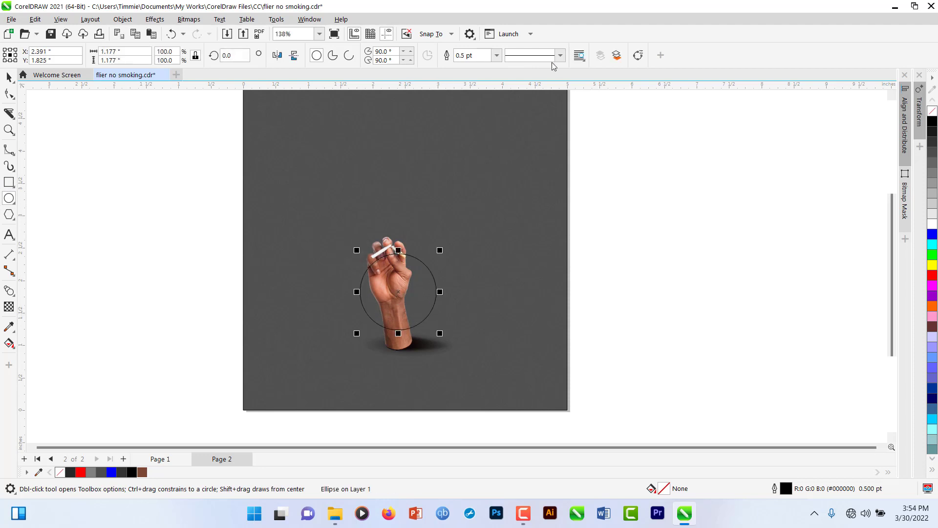
{"action": "left_click", "coordinate": [496, 55]}
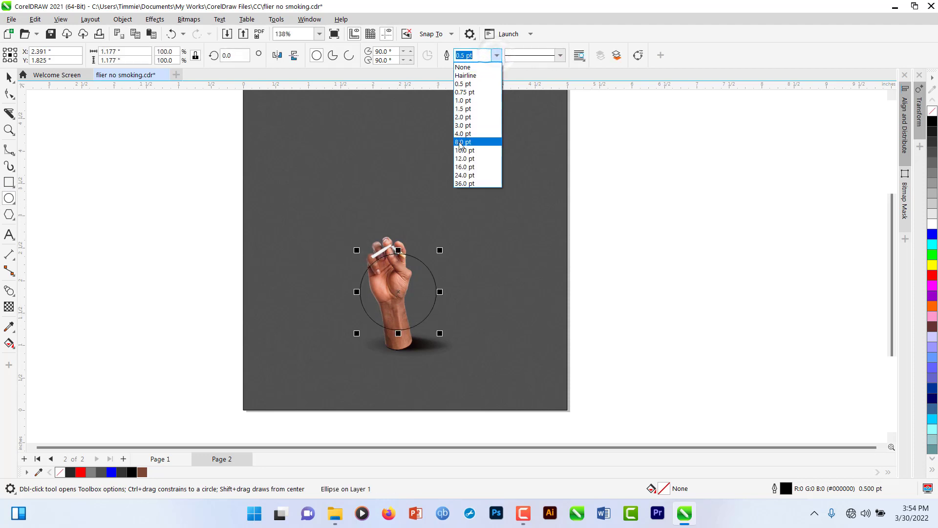
{"action": "left_click", "coordinate": [462, 142]}
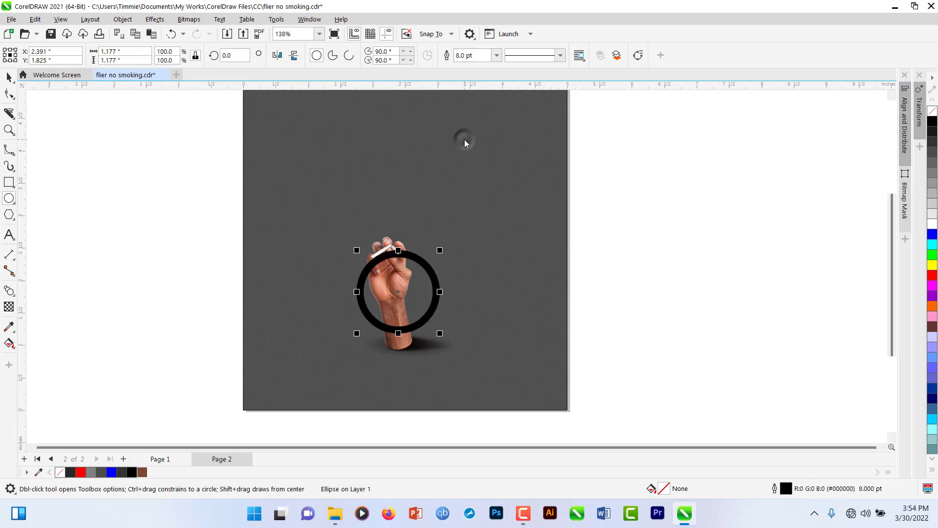
- Move the ring to about X 2.323, Y 1.787 inches over the hand and convert its outline to an object
{"action": "key", "text": "space"}
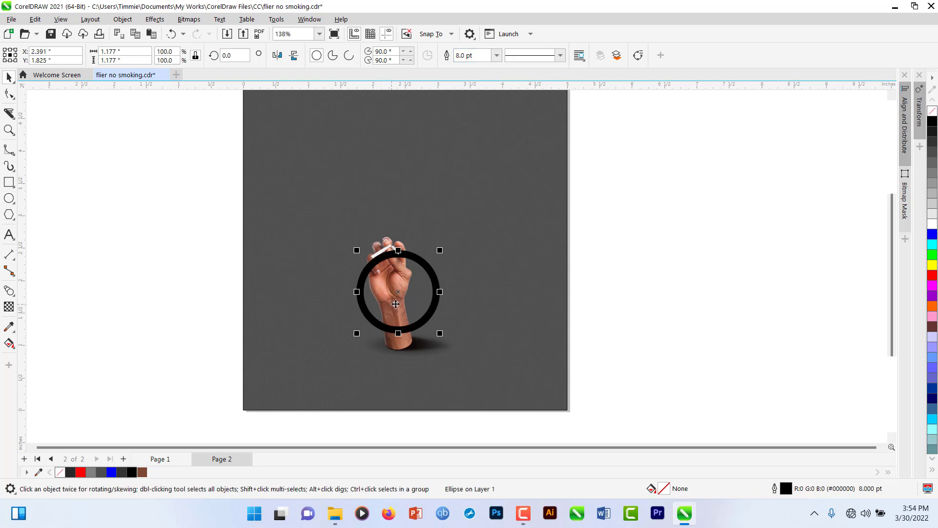
{"action": "left_click_drag", "start_coordinate": [396, 304], "coordinate": [394, 295]}
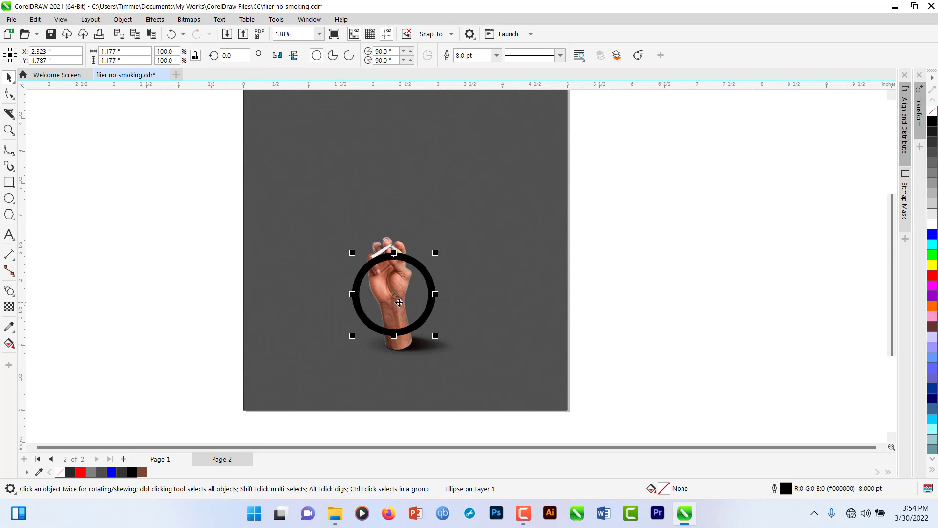
{"action": "scroll", "coordinate": [399, 302], "scroll_direction": "up", "scroll_amount": 2}
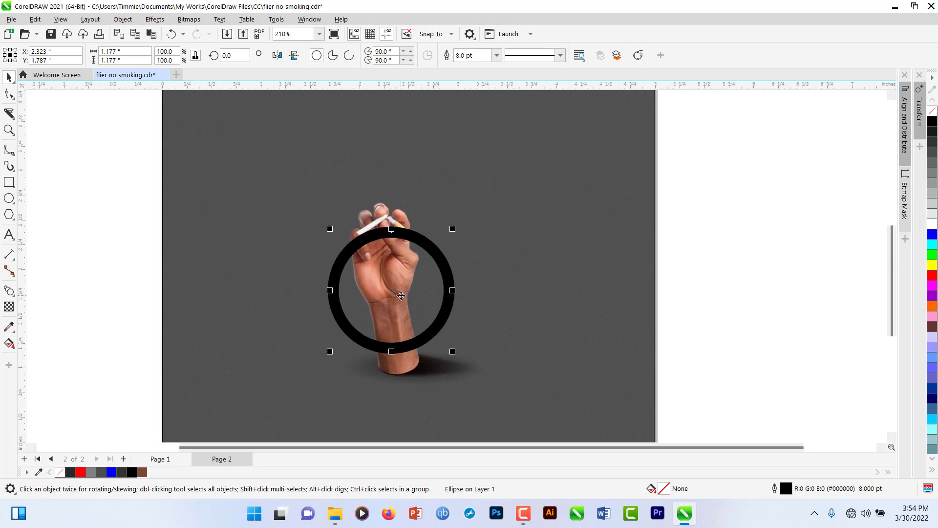
{"action": "left_click", "coordinate": [122, 19]}
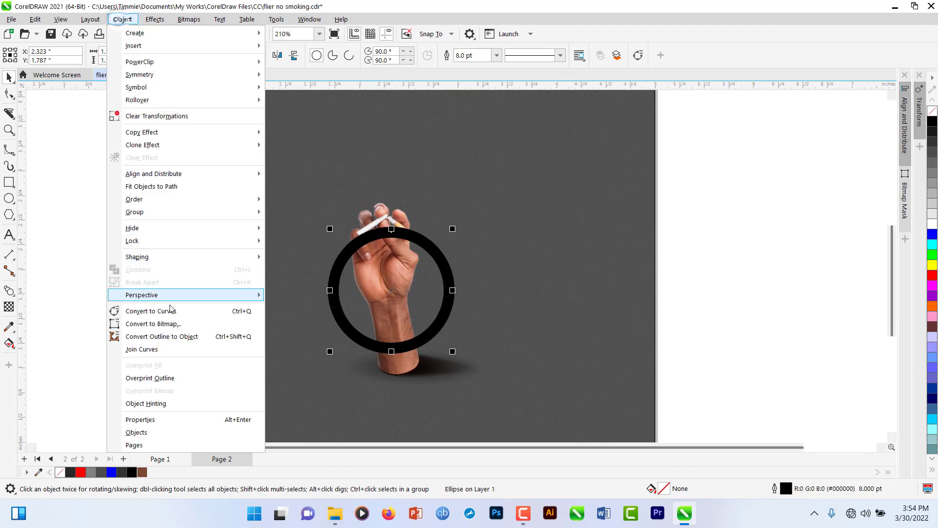
{"action": "left_click", "coordinate": [157, 336]}
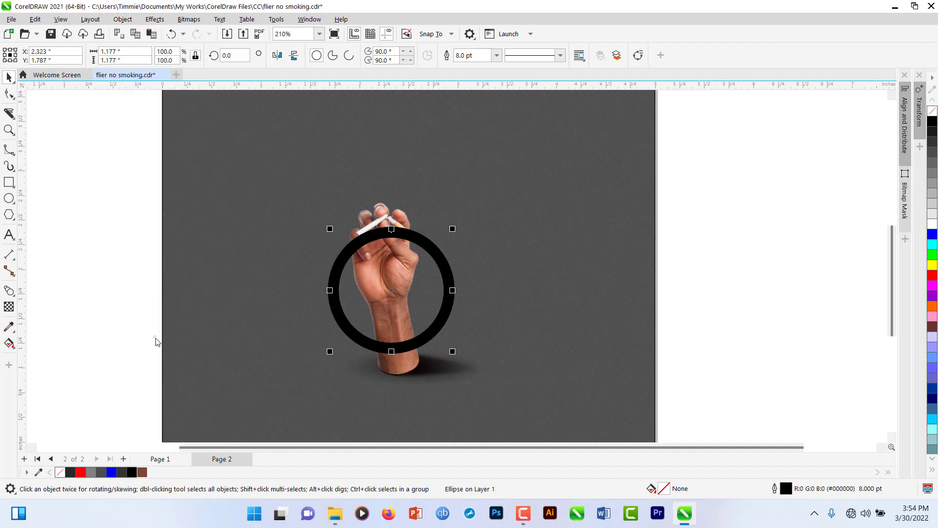
- Draw a straight diagonal line about 1.13 inches long across the inside of the ring and give it an 8.0 pt outline
{"action": "left_click", "coordinate": [12, 153]}
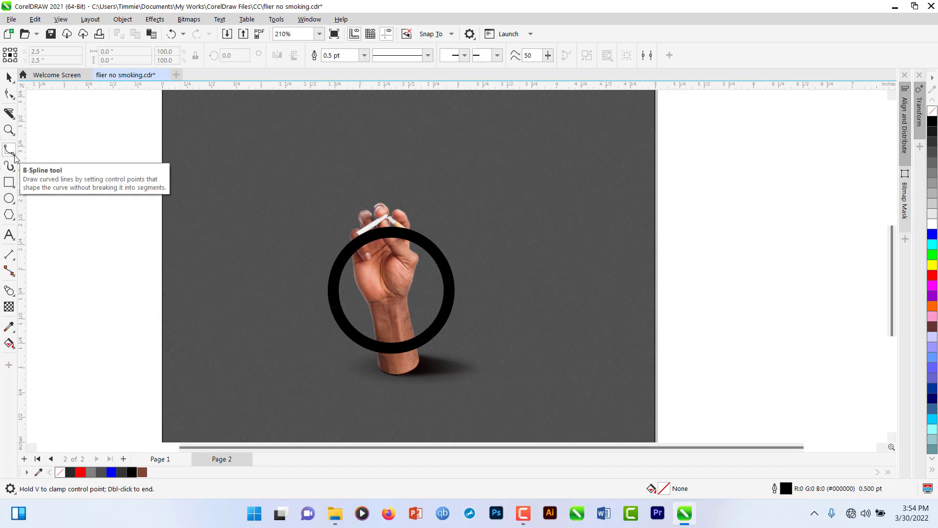
{"action": "left_click", "coordinate": [15, 155]}
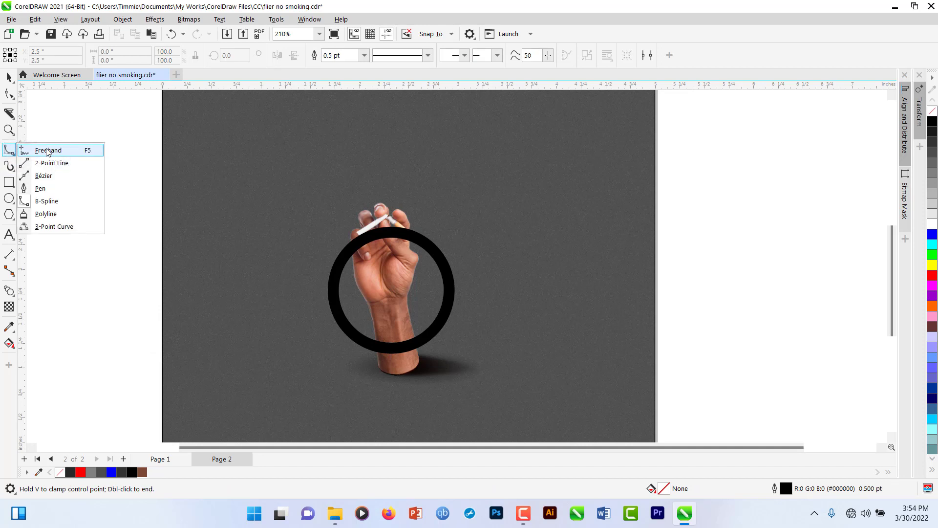
{"action": "left_click", "coordinate": [47, 152]}
{"action": "left_click", "coordinate": [340, 263]}
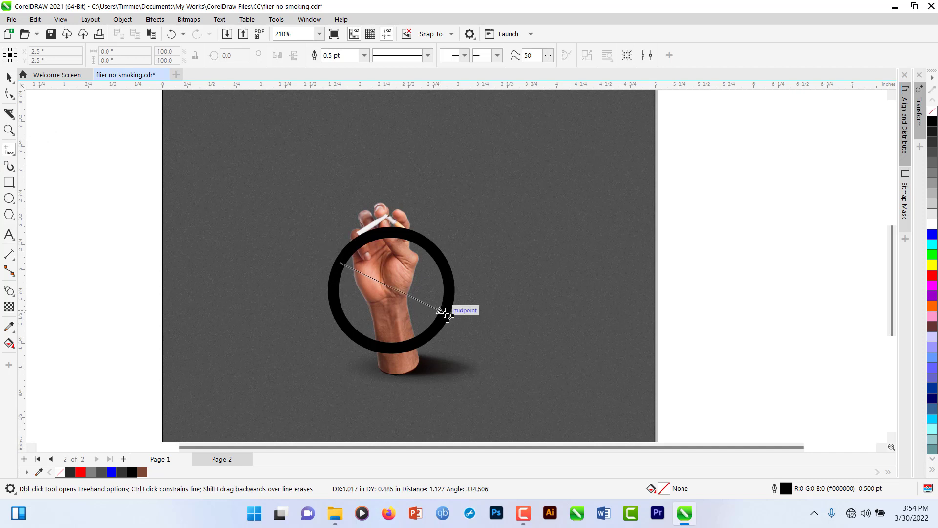
{"action": "left_click", "coordinate": [444, 313]}
{"action": "key", "text": "space"}
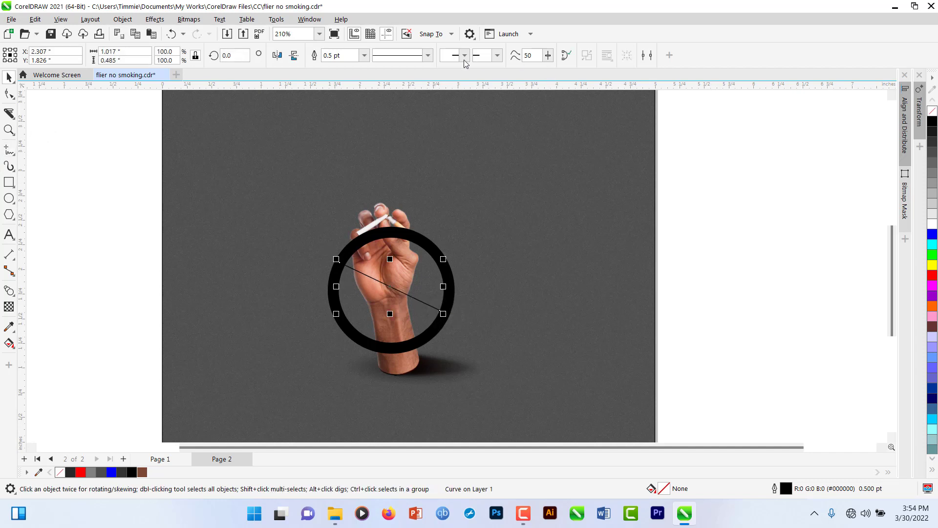
{"action": "left_click", "coordinate": [364, 55]}
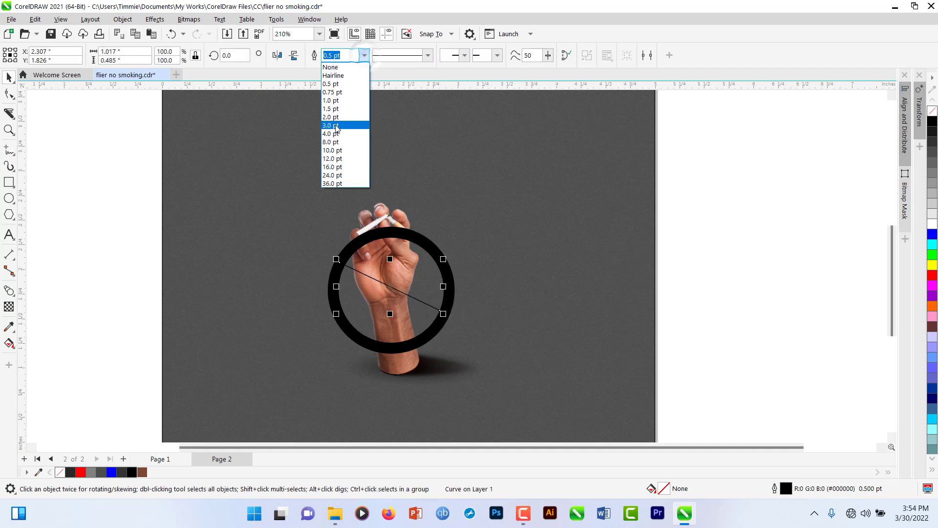
{"action": "left_click", "coordinate": [332, 141]}
- Extend the diagonal line's lower end into the ring band and convert the line's outline to an object
{"action": "scroll", "coordinate": [443, 314], "scroll_direction": "up", "scroll_amount": 2}
{"action": "key", "text": "F10"}
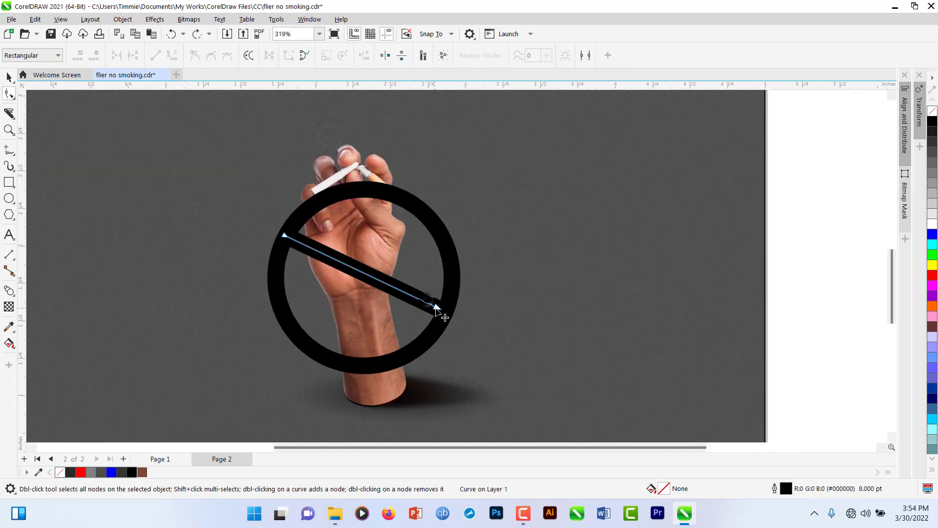
{"action": "scroll", "coordinate": [436, 308], "scroll_direction": "up", "scroll_amount": 2}
{"action": "left_click_drag", "start_coordinate": [443, 314], "coordinate": [451, 321]}
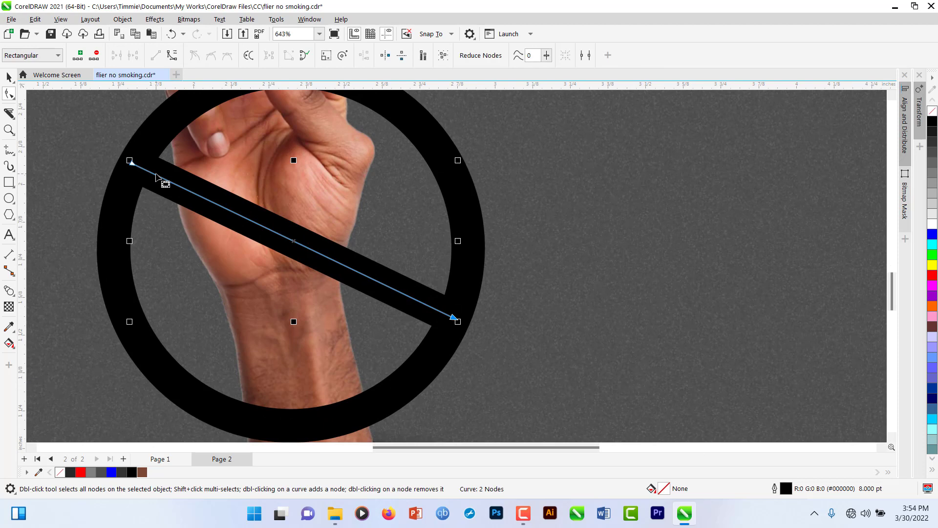
{"action": "key", "text": "space"}
{"action": "key", "text": "ctrl+shift+q"}
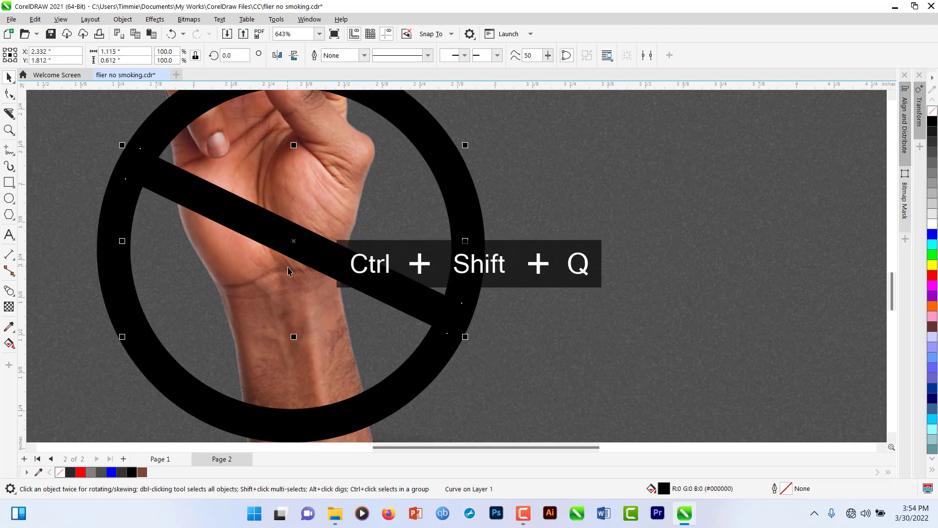
{"action": "scroll", "coordinate": [336, 284], "scroll_direction": "down", "scroll_amount": 5}
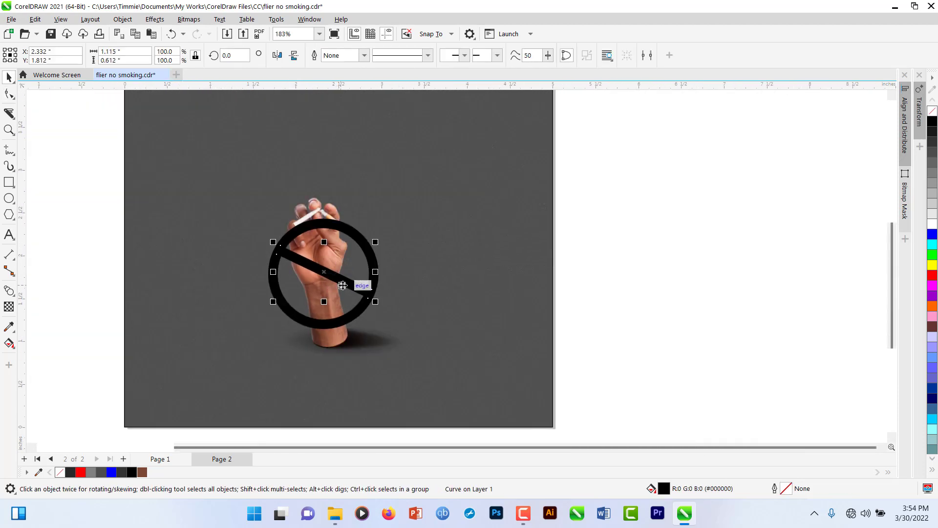
- Colour the ring red and apply a linear fountain fill running from red to dark red #C42525
{"action": "left_click", "coordinate": [353, 238]}
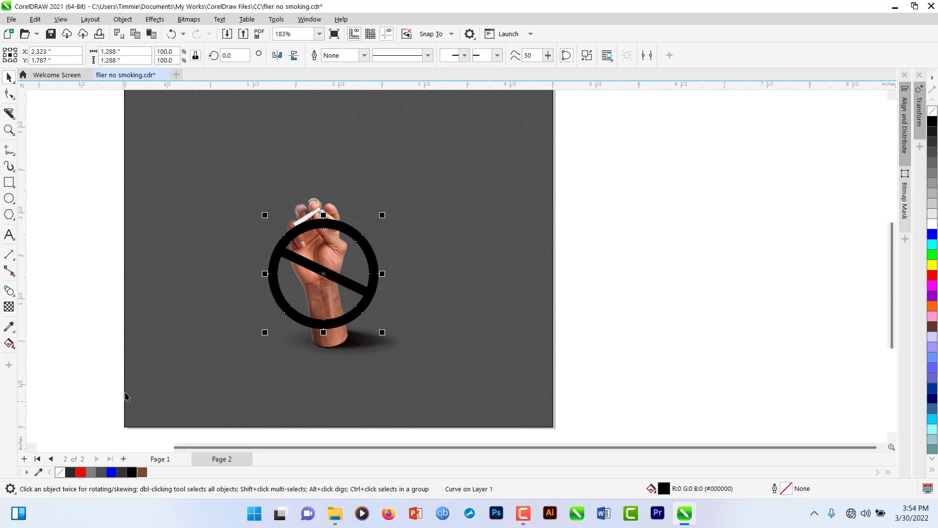
{"action": "left_click", "coordinate": [80, 471]}
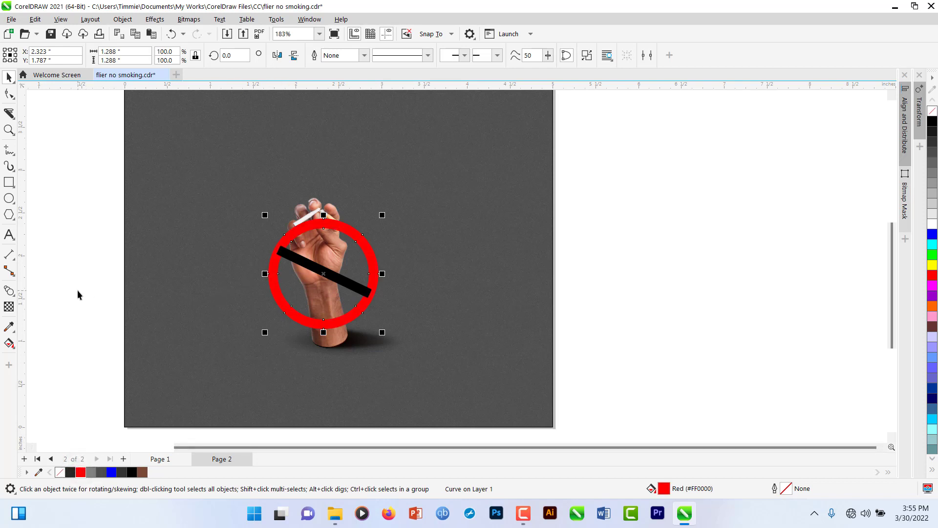
{"action": "key", "text": "g"}
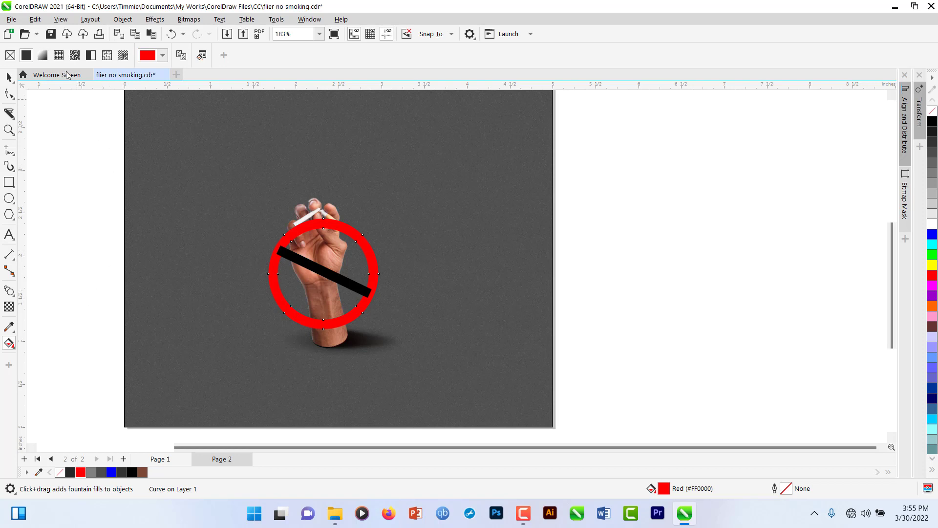
{"action": "left_click", "coordinate": [43, 55]}
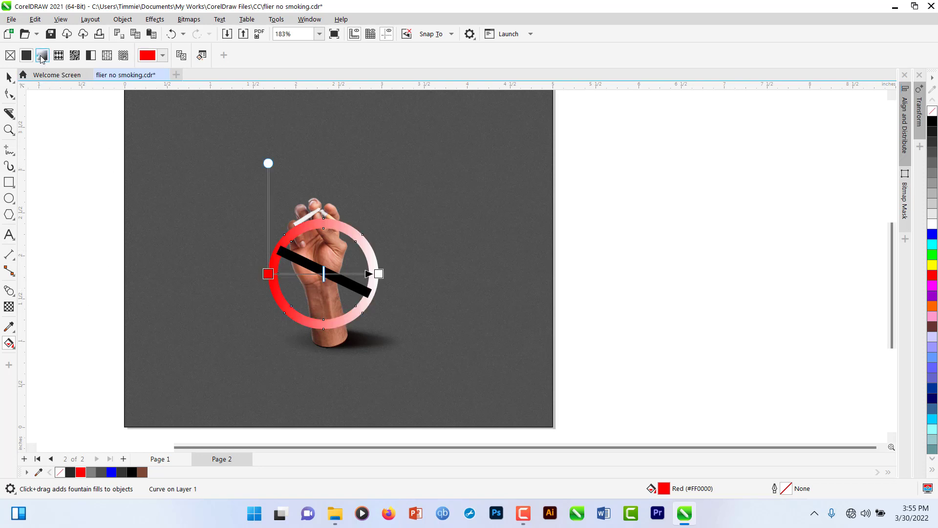
{"action": "left_click", "coordinate": [378, 274]}
{"action": "left_click", "coordinate": [358, 285]}
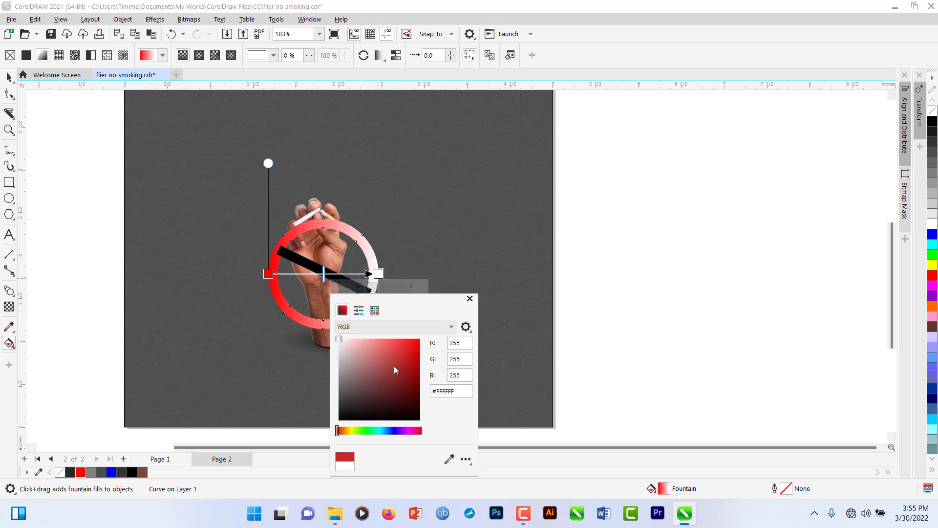
{"action": "left_click_drag", "start_coordinate": [394, 365], "coordinate": [405, 358]}
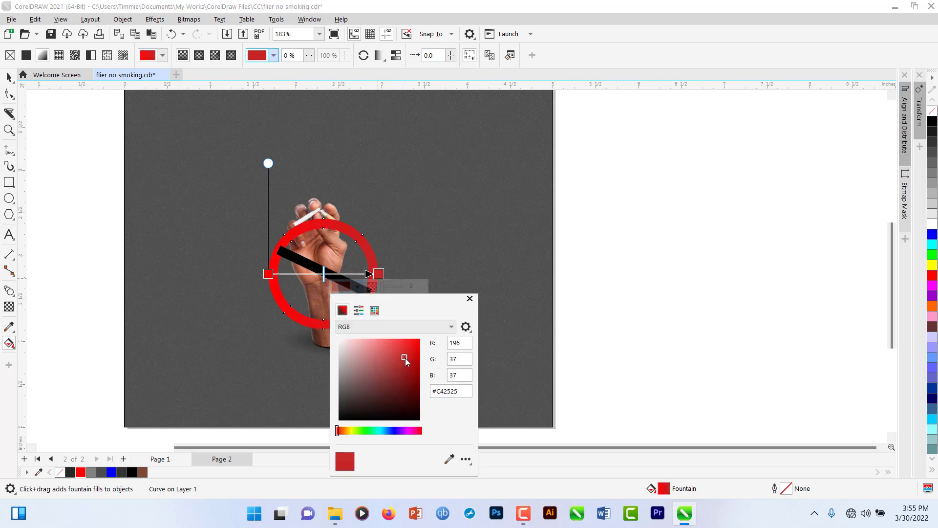
{"action": "left_click", "coordinate": [469, 299]}
- Angle the ring's gradient diagonally from the palm down towards the ring's lower-right edge
{"action": "left_click_drag", "start_coordinate": [379, 273], "coordinate": [362, 317]}
{"action": "left_click_drag", "start_coordinate": [269, 273], "coordinate": [311, 254]}
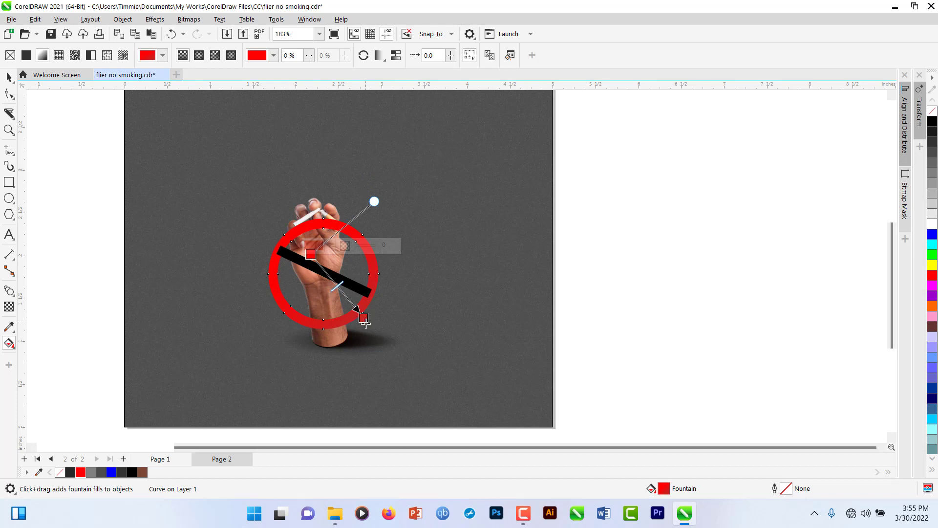
{"action": "mouse_move", "coordinate": [366, 323]}
{"action": "left_mouse_down"}
{"action": "mouse_move", "coordinate": [372, 344]}
{"action": "mouse_move", "coordinate": [369, 337]}
{"action": "left_mouse_up"}
{"action": "key", "text": "space"}
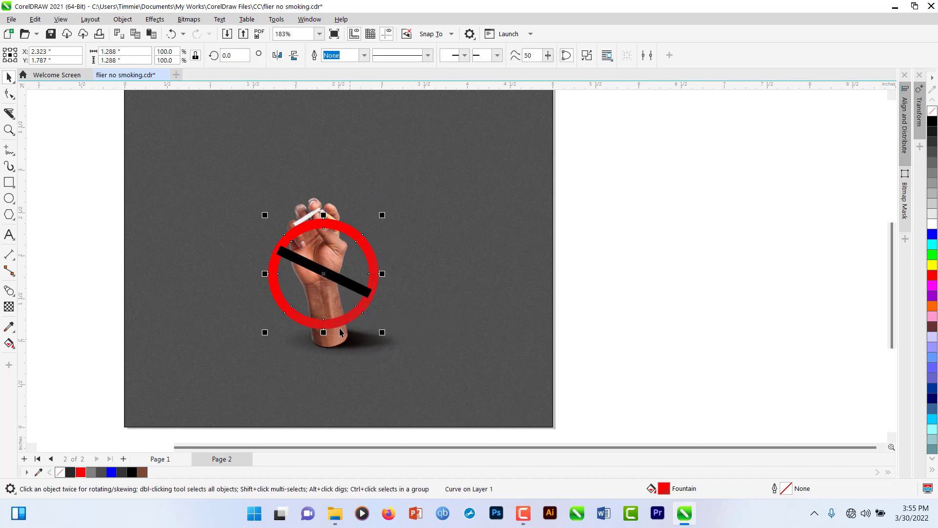
- Copy the ring's fountain fill onto the black diagonal bar
{"action": "scroll", "coordinate": [313, 266], "scroll_direction": "up", "scroll_amount": 2}
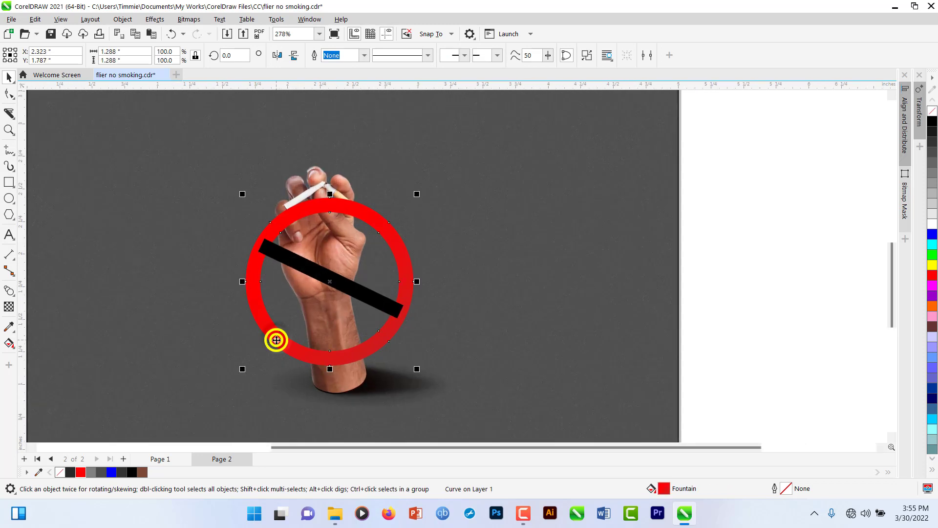
{"action": "left_click_drag", "start_coordinate": [276, 340], "coordinate": [309, 267]}
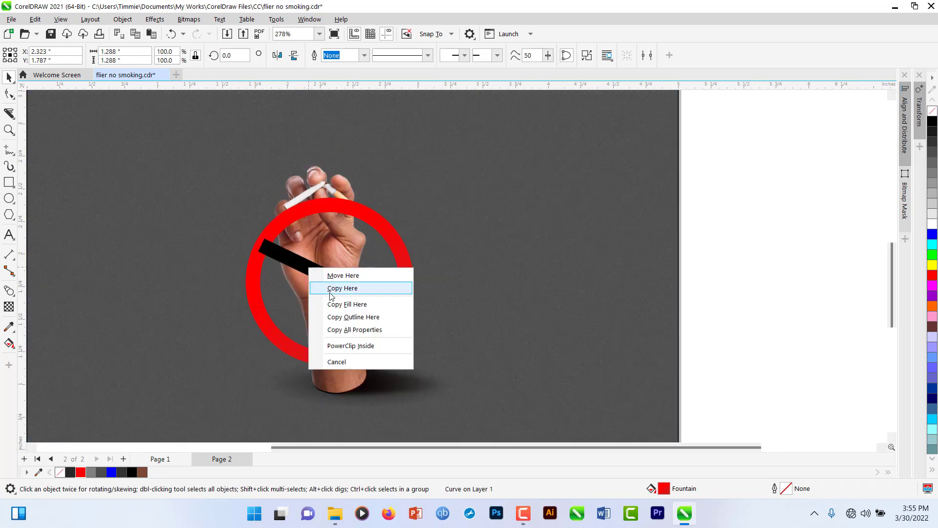
{"action": "left_click", "coordinate": [342, 305]}
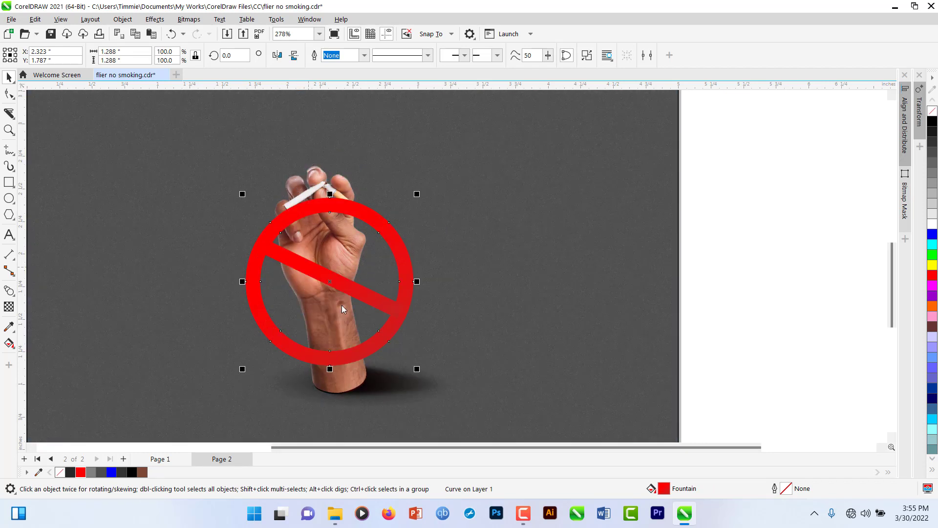
{"action": "left_click", "coordinate": [729, 290]}
- Stretch the diagonal bar's gradient past the ring's outer edge so its lower end blends with the ring
{"action": "scroll", "coordinate": [409, 320], "scroll_direction": "up", "scroll_amount": 2}
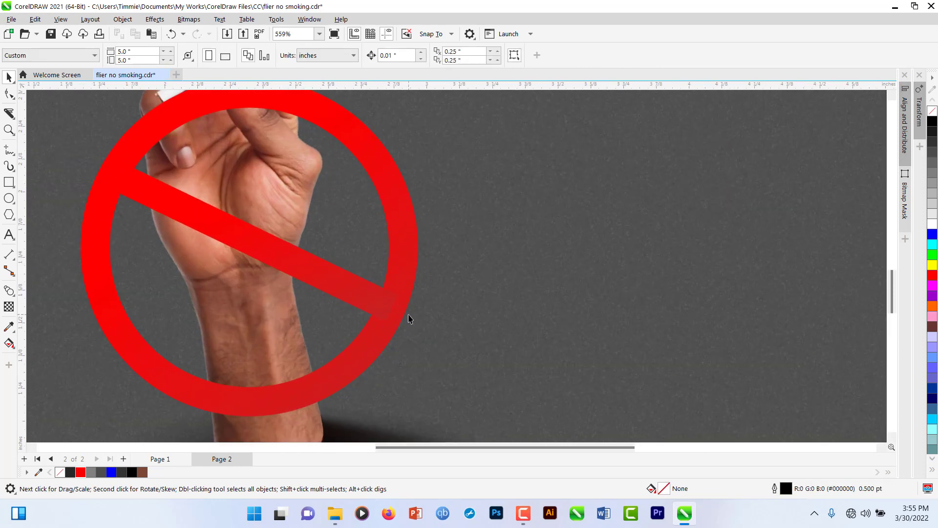
{"action": "left_click", "coordinate": [390, 308]}
{"action": "scroll", "coordinate": [388, 306], "scroll_direction": "up", "scroll_amount": 1}
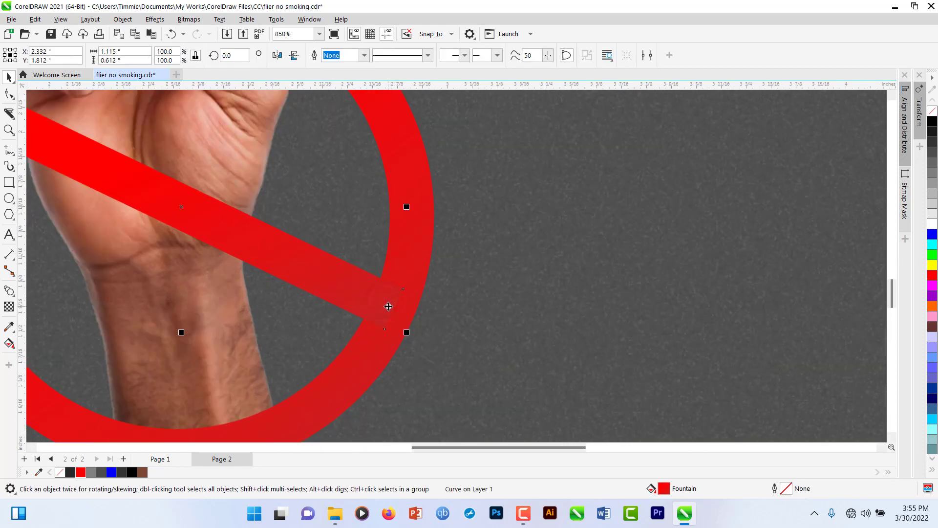
{"action": "scroll", "coordinate": [389, 306], "scroll_direction": "down", "scroll_amount": 1}
{"action": "scroll", "coordinate": [389, 306], "scroll_direction": "down", "scroll_amount": 1}
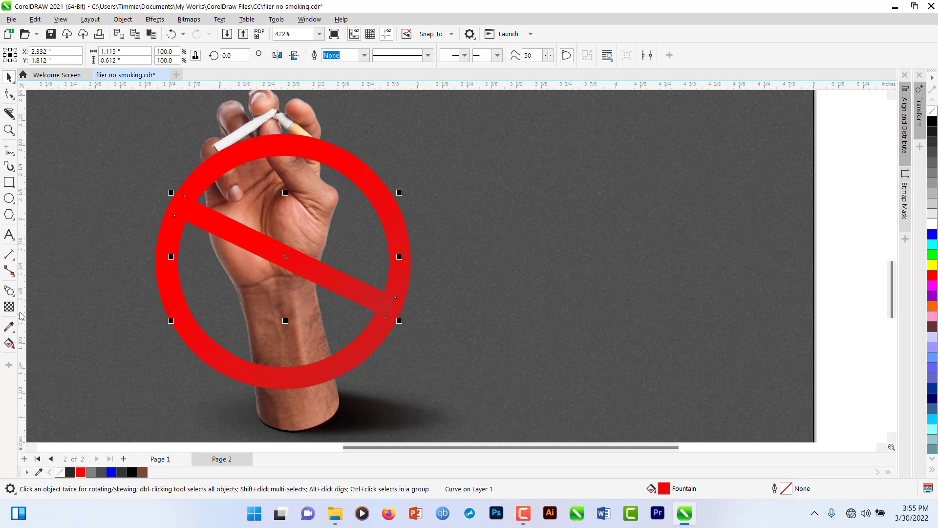
{"action": "key", "text": "g"}
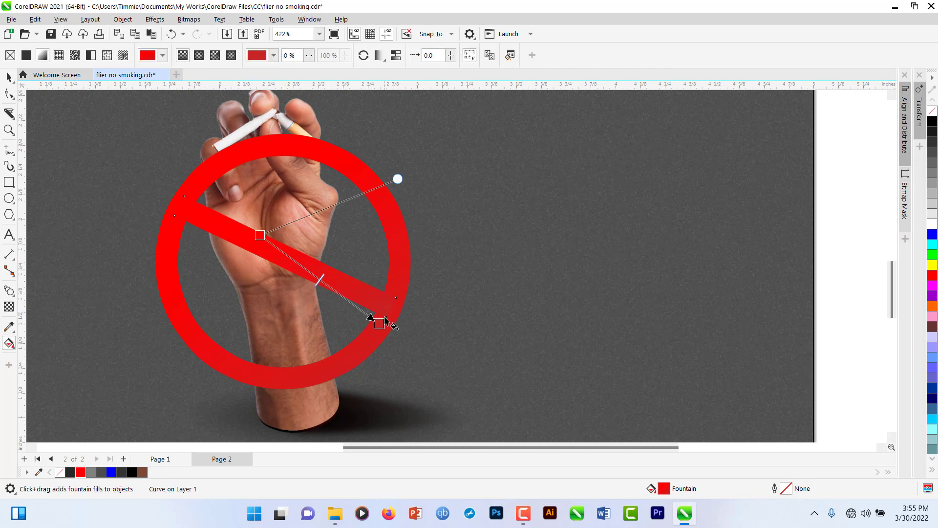
{"action": "left_click_drag", "start_coordinate": [380, 324], "coordinate": [429, 341]}
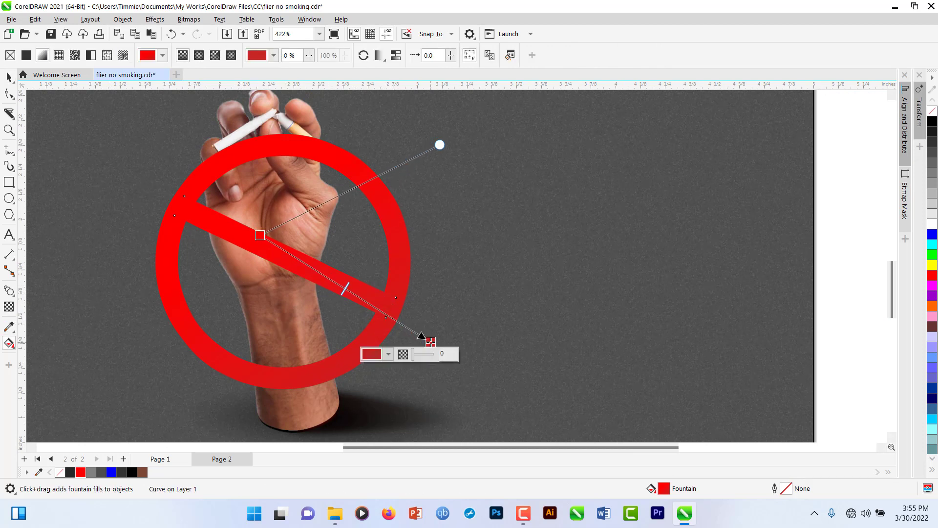
{"action": "key", "text": "space"}
{"action": "scroll", "coordinate": [430, 344], "scroll_direction": "down", "scroll_amount": 5}
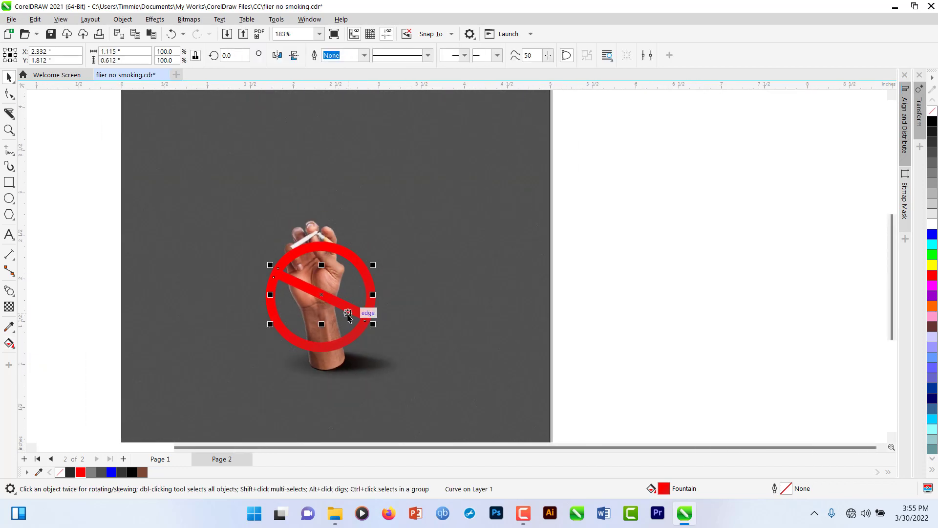
{"action": "left_click", "coordinate": [199, 316]}
- Send the red ring back behind the hand, keeping the diagonal bar in front
{"action": "scroll", "coordinate": [300, 309], "scroll_direction": "up", "scroll_amount": 4}
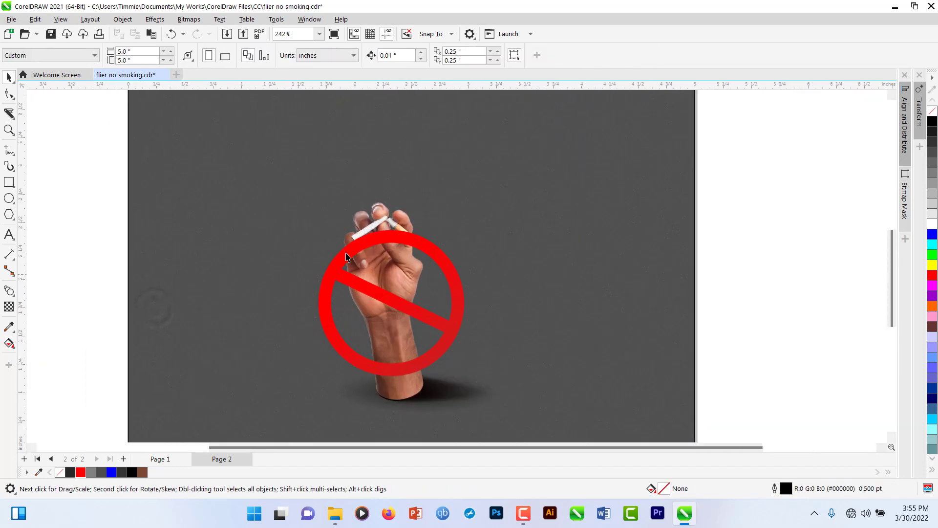
{"action": "left_click", "coordinate": [343, 352]}
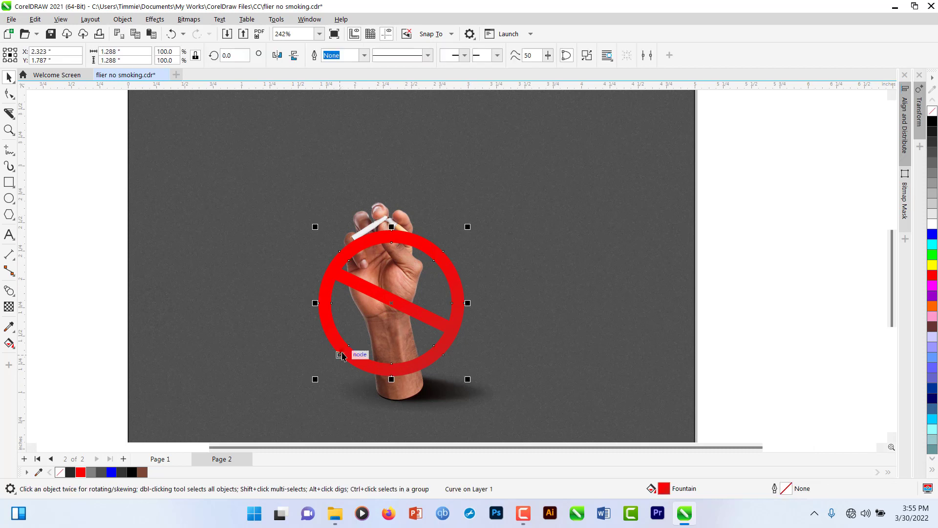
{"action": "key", "text": "ctrl+Next"}
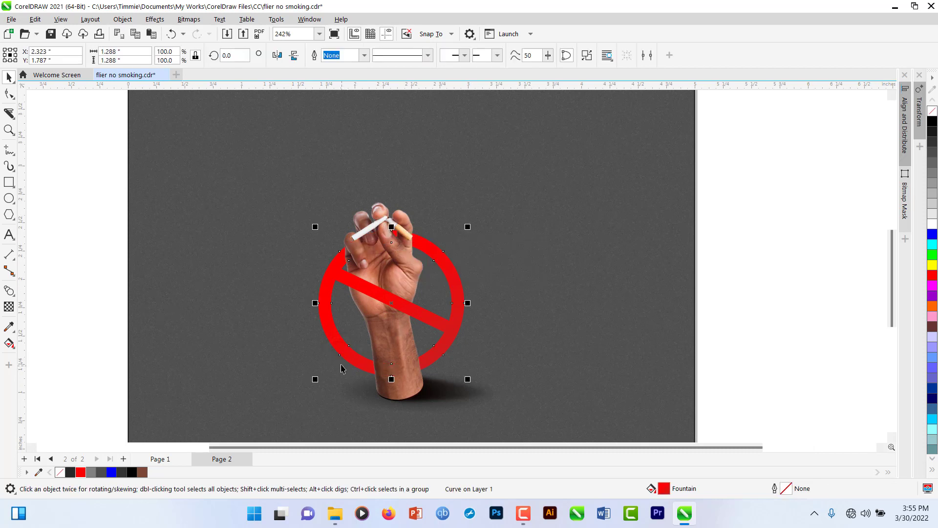
- Draw a closed B-Spline shape about 0.56 by 0.39 inches along the diagonal bar's lower edge, across the palm
{"action": "left_click", "coordinate": [373, 294]}
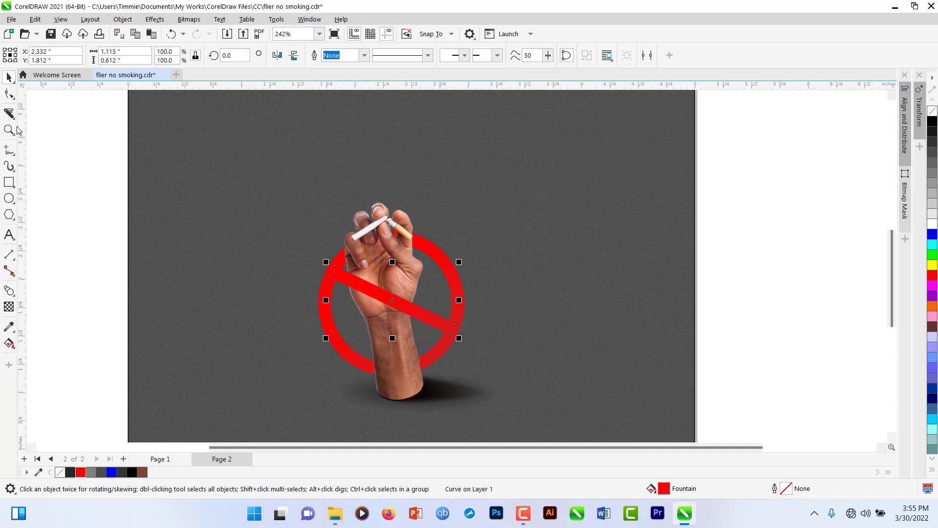
{"action": "left_click", "coordinate": [17, 149]}
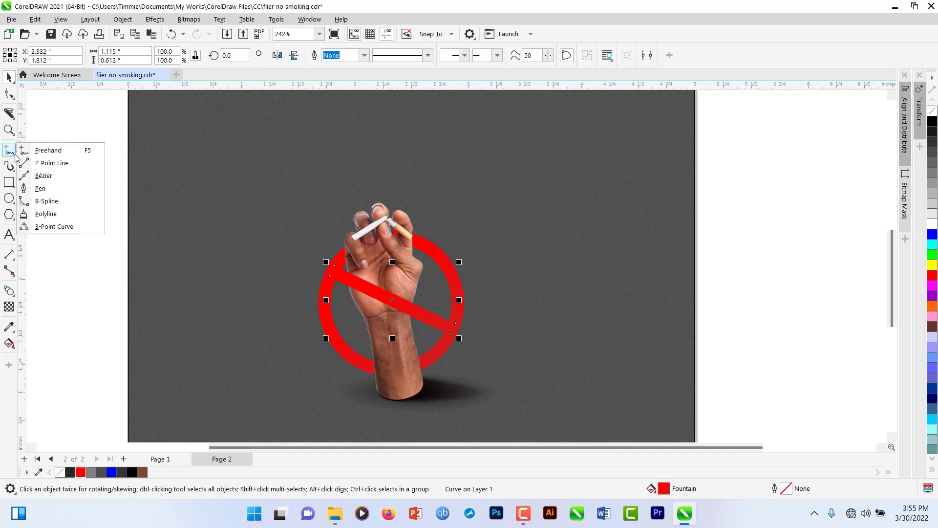
{"action": "left_click", "coordinate": [46, 199]}
{"action": "scroll", "coordinate": [341, 327], "scroll_direction": "up", "scroll_amount": 3}
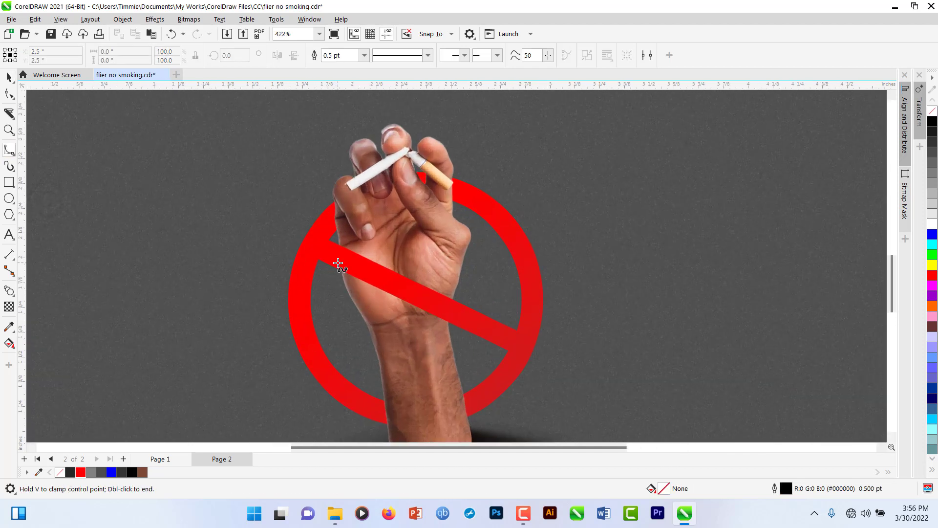
{"action": "left_click", "coordinate": [338, 263]}
{"action": "left_click", "coordinate": [361, 282]}
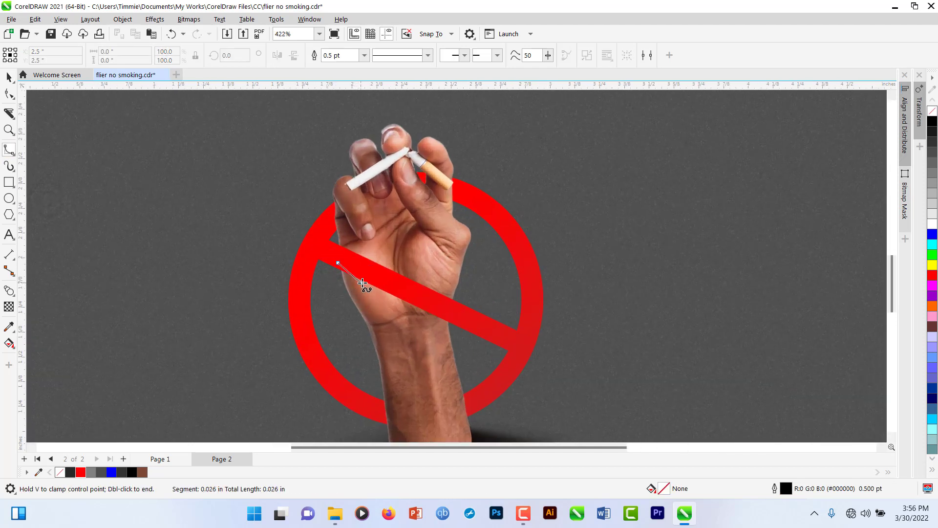
{"action": "left_click", "coordinate": [447, 334]}
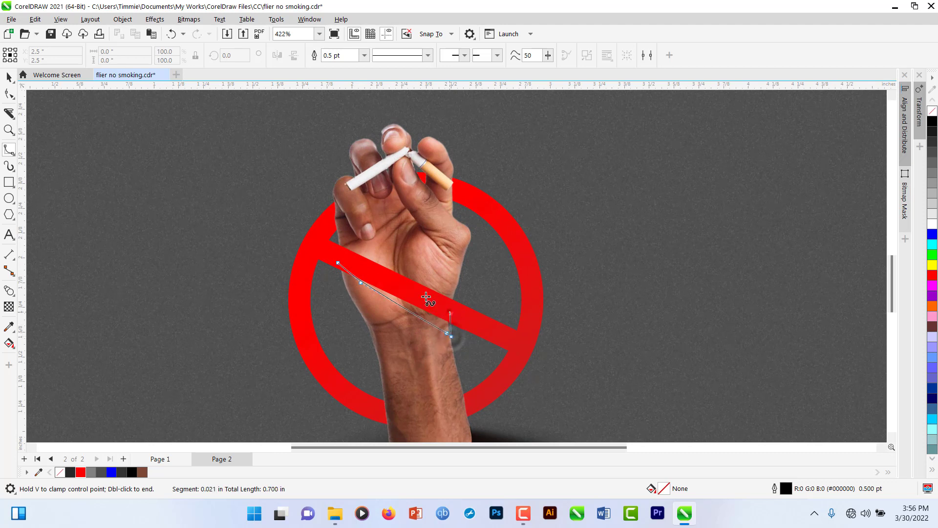
{"action": "left_click", "coordinate": [449, 312]}
{"action": "left_click", "coordinate": [396, 283]}
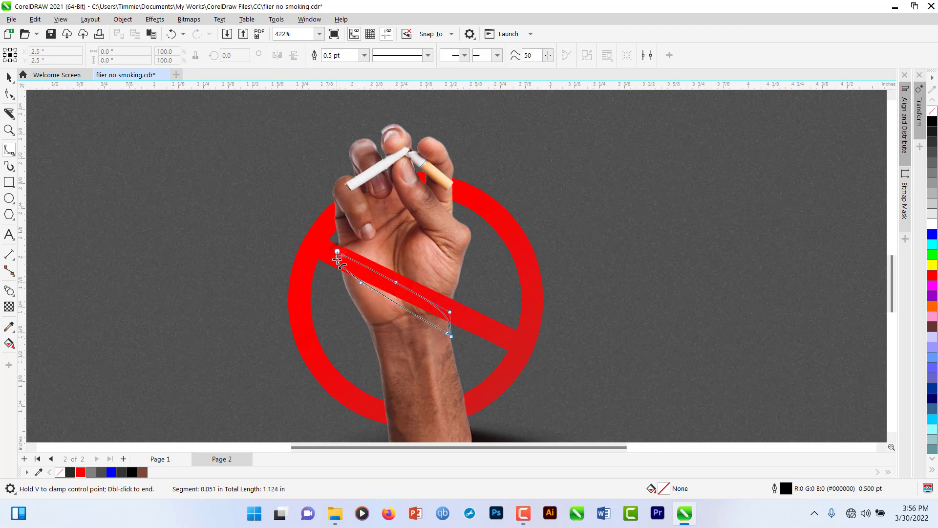
{"action": "left_click", "coordinate": [337, 259]}
{"action": "key", "text": "space"}
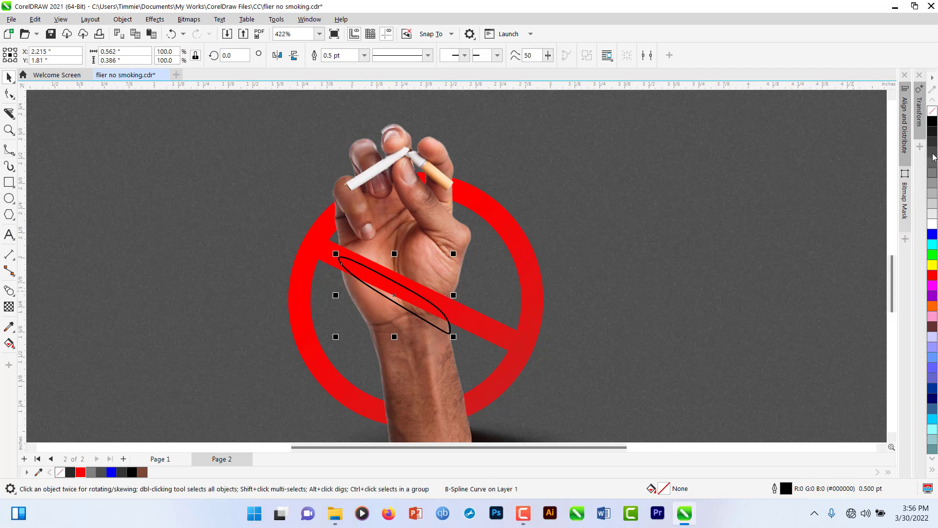
- Fill the B-Spline shape with black tinted with the brown document colour to #2A1912, and remove its outline
{"action": "left_click", "coordinate": [932, 121]}
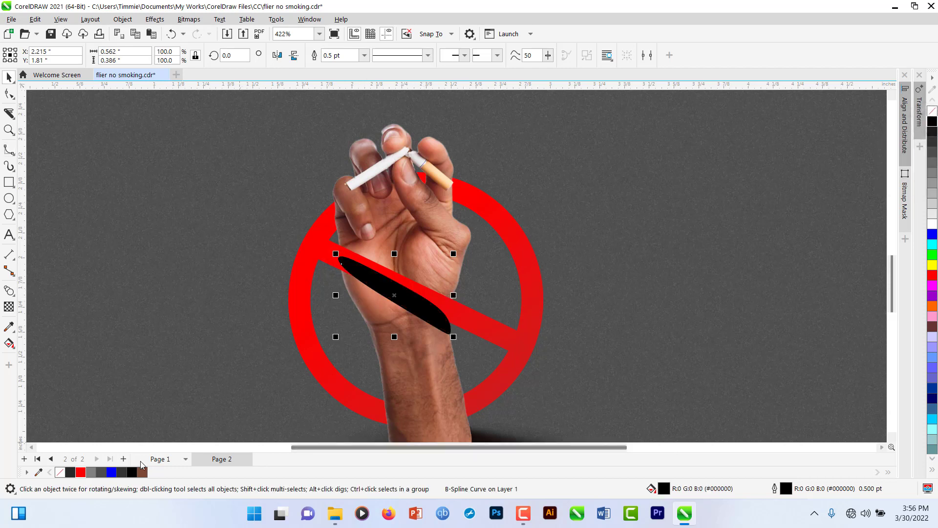
{"action": "left_click", "coordinate": [146, 476], "text": "ctrl"}
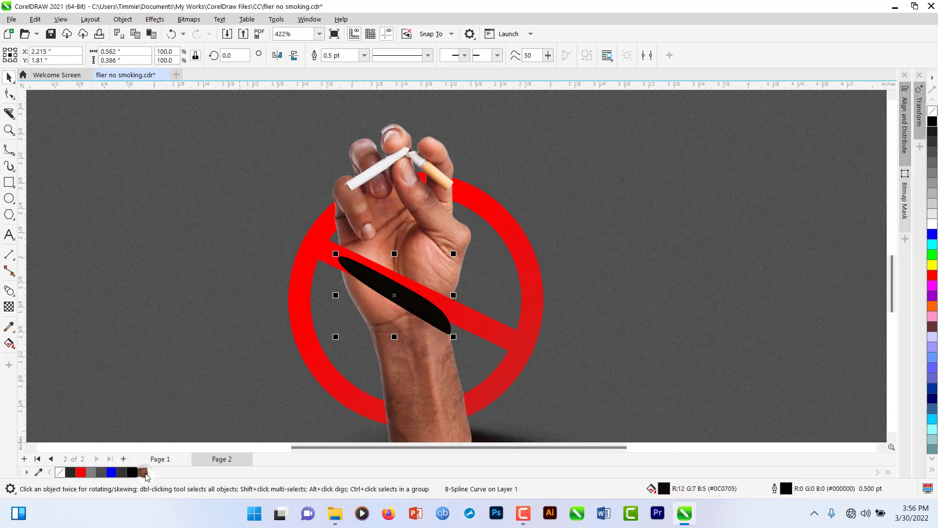
{"action": "left_click", "coordinate": [146, 477], "text": "ctrl"}
{"action": "left_click", "coordinate": [144, 474], "text": "ctrl"}
{"action": "left_click", "coordinate": [144, 473], "text": "ctrl"}
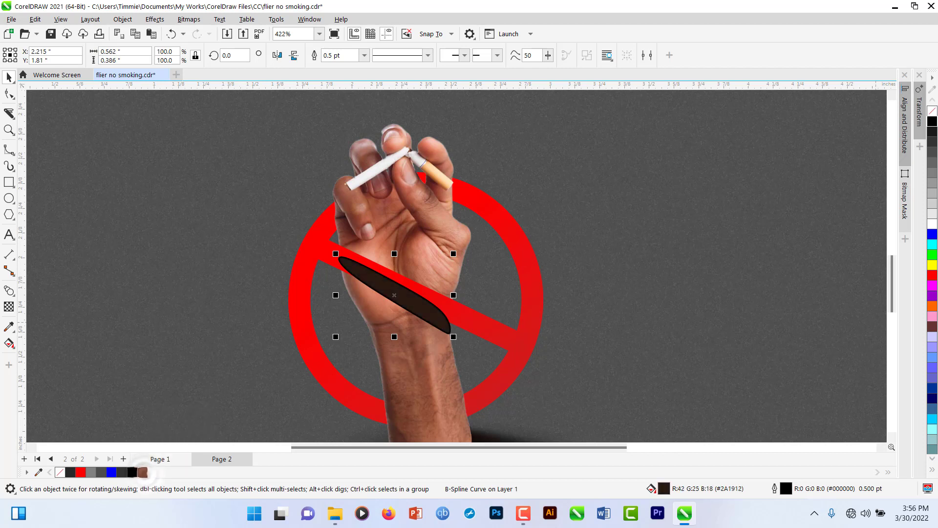
{"action": "right_click", "coordinate": [932, 115]}
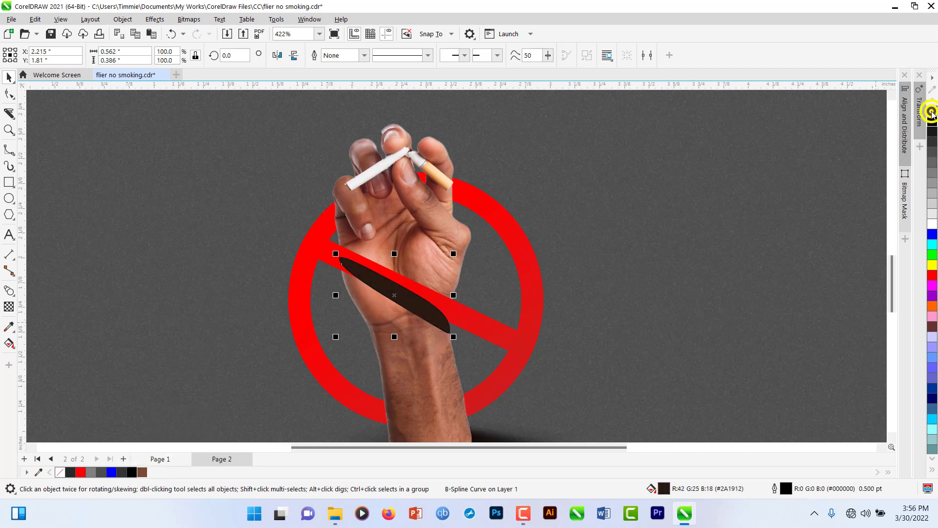
- Apply a Gaussian Blur with a radius of 11.8 pixels to the dark brown shape
{"action": "left_click", "coordinate": [161, 20]}
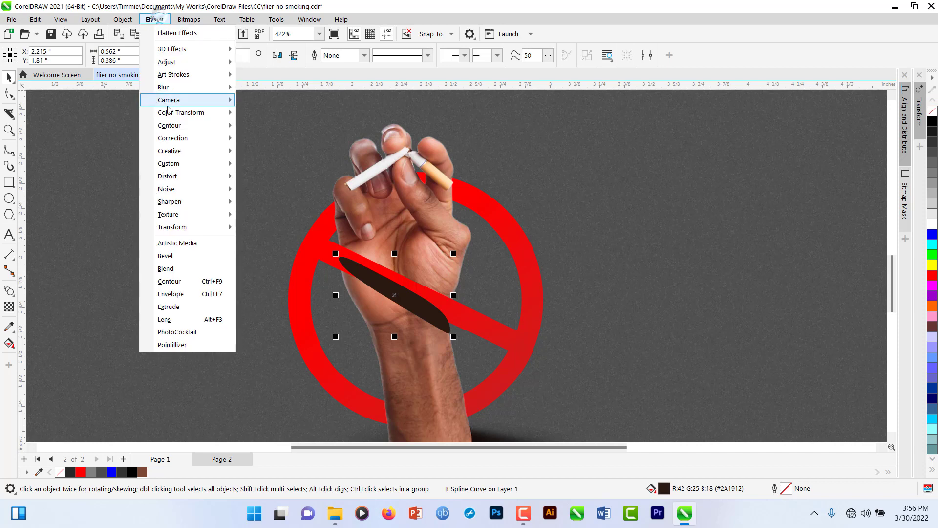
{"action": "mouse_move", "coordinate": [168, 87]}
{"action": "left_click", "coordinate": [266, 114]}
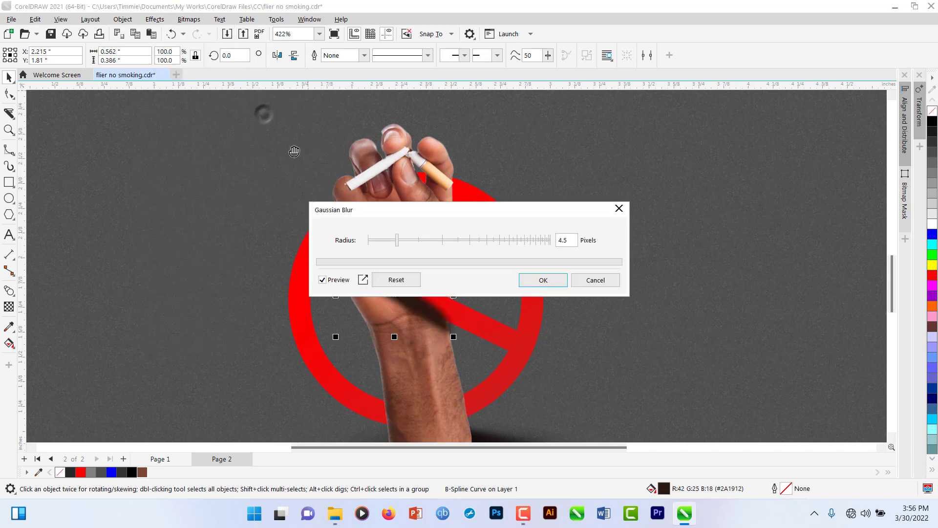
{"action": "left_click", "coordinate": [424, 240]}
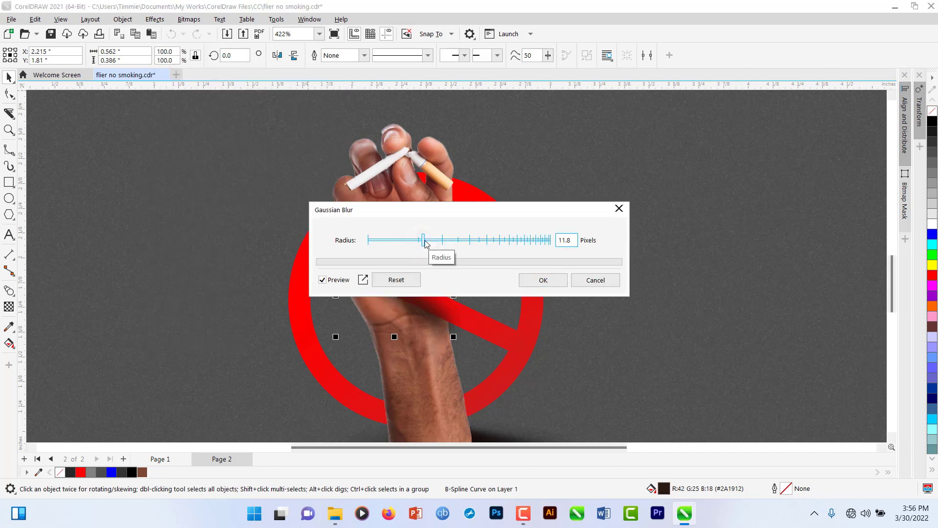
{"action": "left_click", "coordinate": [542, 280]}
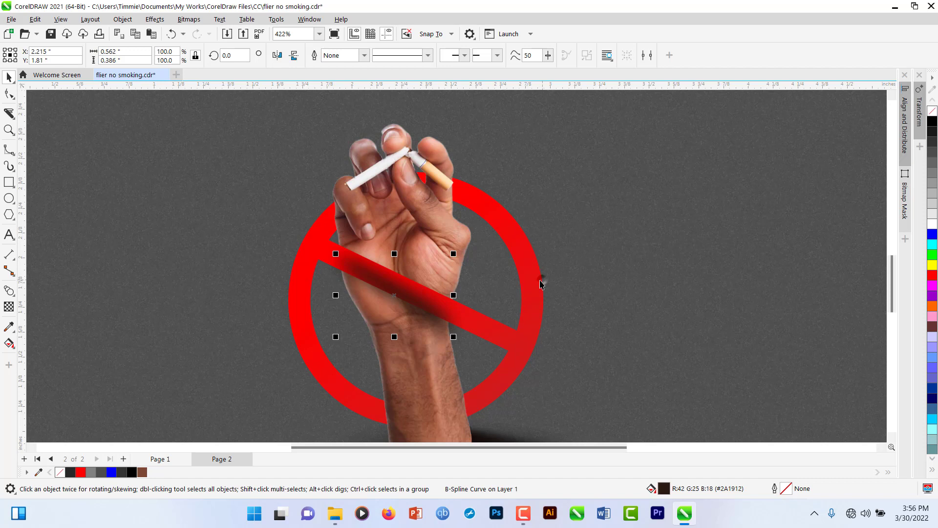
- Rotate the blurred shadow by about 2.4 degrees, shift it slightly down, and place it behind the diagonal bar
{"action": "left_click", "coordinate": [393, 294]}
{"action": "left_click_drag", "start_coordinate": [337, 293], "coordinate": [332, 299]}
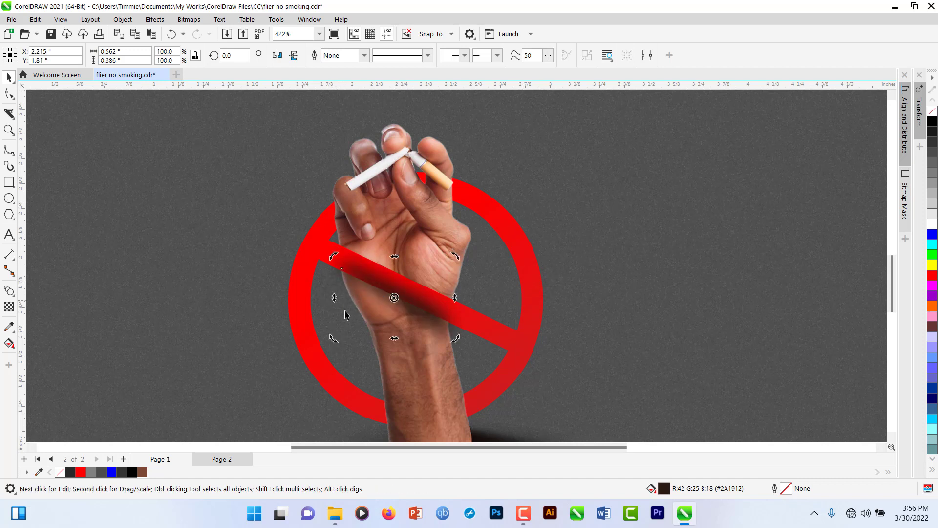
{"action": "key", "text": "ctrl+Page_Down"}
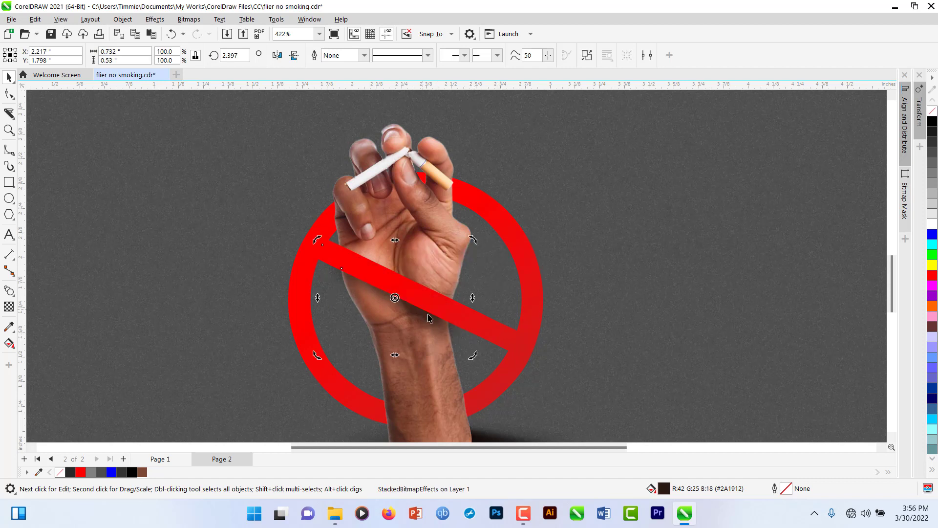
{"action": "left_click", "coordinate": [459, 315]}
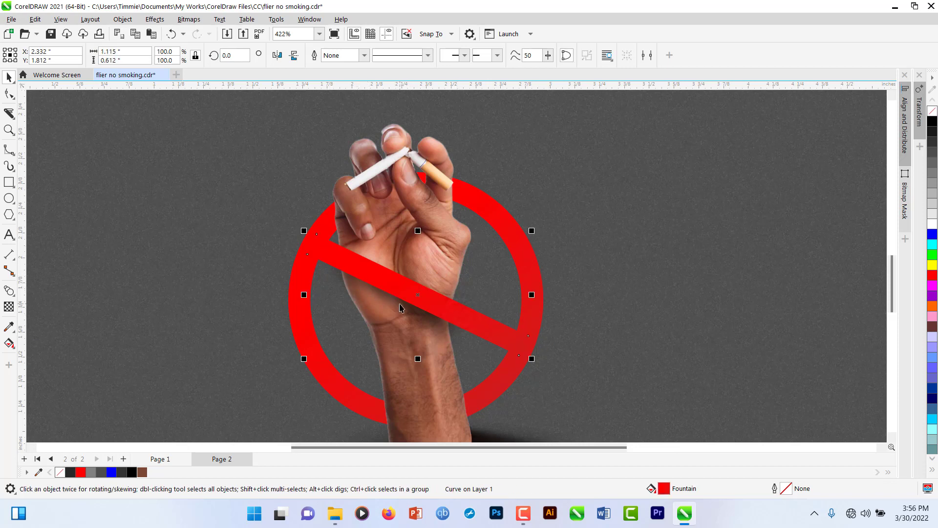
- Check the flyer on Page 1, group the hand, prohibition sign and shadows on Page 2, and scale the group to 110.6%
{"action": "scroll", "coordinate": [399, 307], "scroll_direction": "down", "scroll_amount": 5}
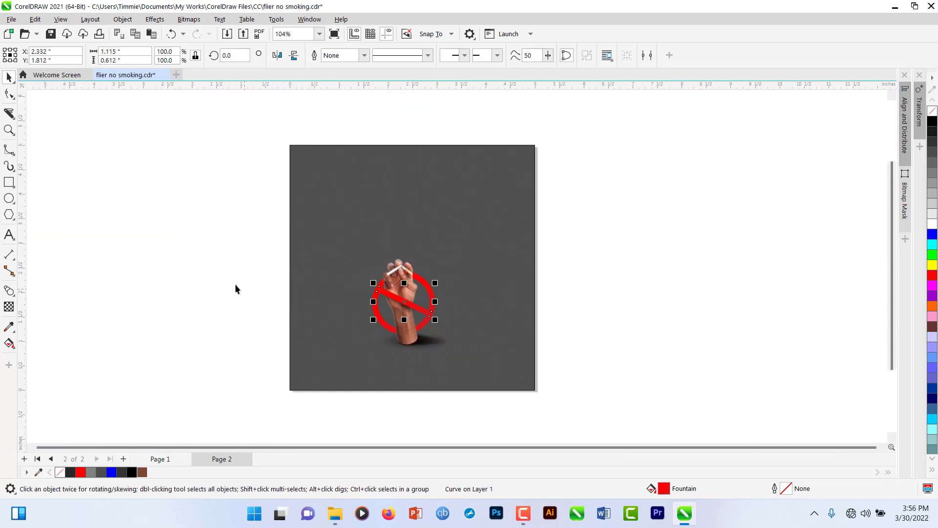
{"action": "left_click", "coordinate": [227, 272]}
{"action": "left_click_drag", "start_coordinate": [262, 232], "coordinate": [295, 347]}
{"action": "left_click", "coordinate": [155, 459]}
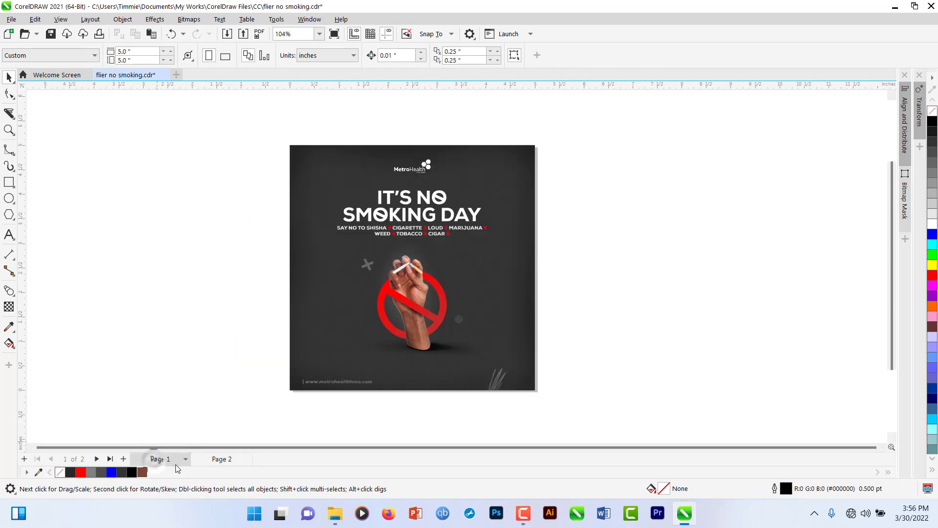
{"action": "left_click", "coordinate": [225, 460]}
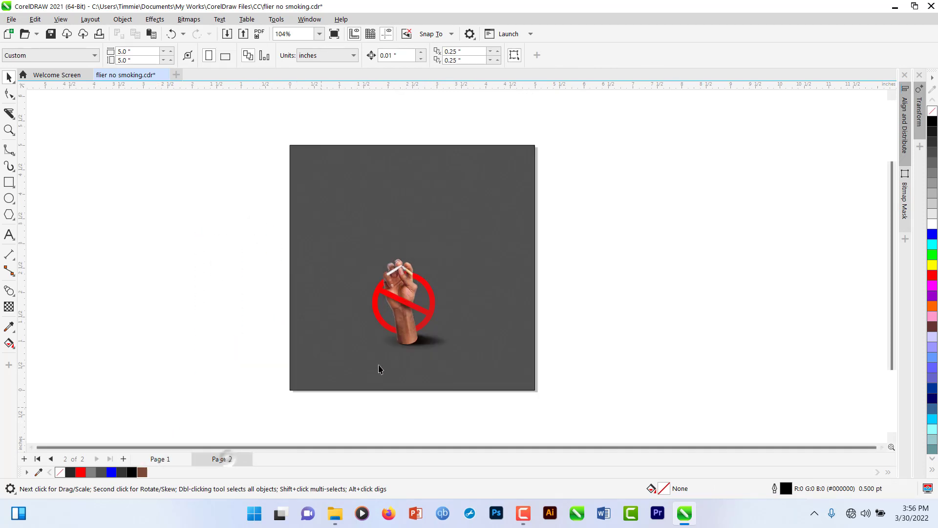
{"action": "scroll", "coordinate": [415, 303], "scroll_direction": "up", "scroll_amount": 1}
{"action": "left_click_drag", "start_coordinate": [197, 209], "coordinate": [567, 426]}
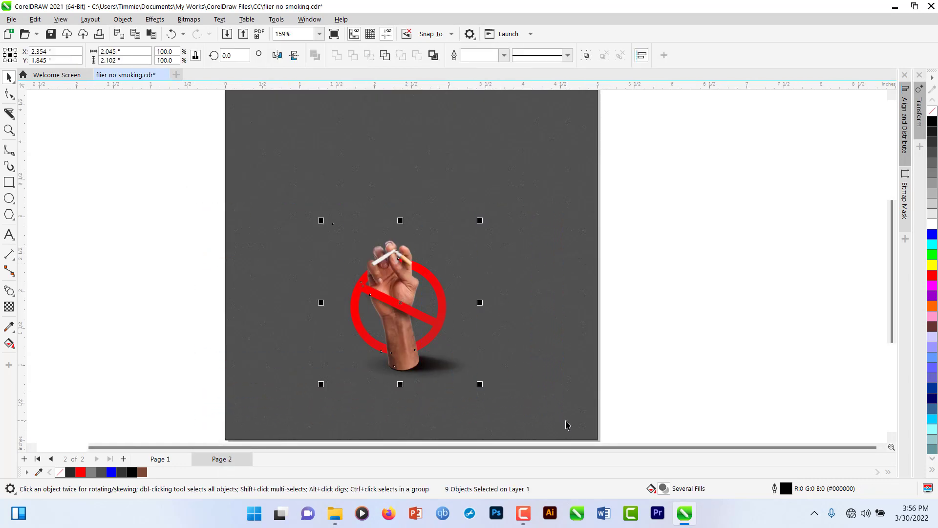
{"action": "key", "text": "ctrl+g"}
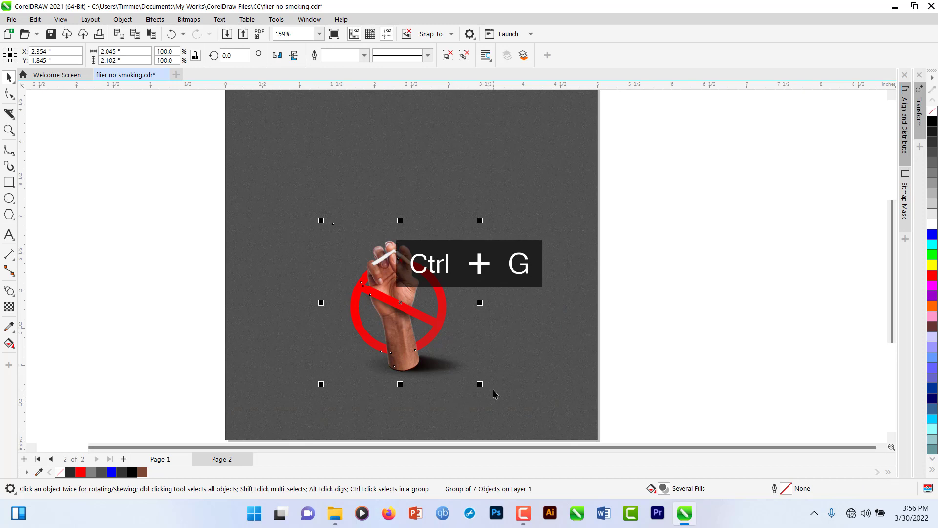
{"action": "left_click_drag", "start_coordinate": [480, 384], "coordinate": [496, 400]}
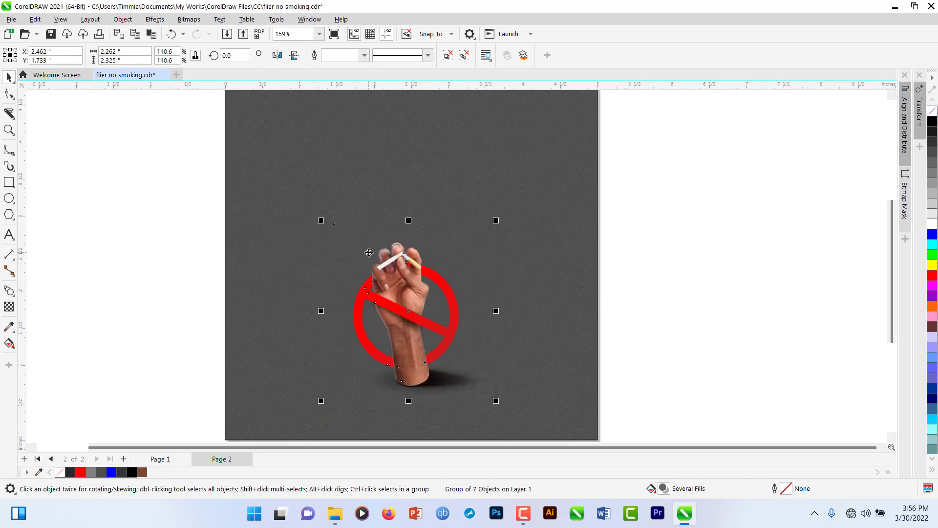
- PowerClip the hand and prohibition sign group inside the grey background square on page 2
{"action": "scroll", "coordinate": [368, 252], "scroll_direction": "down", "scroll_amount": 2}
{"action": "right_click", "coordinate": [391, 283]}
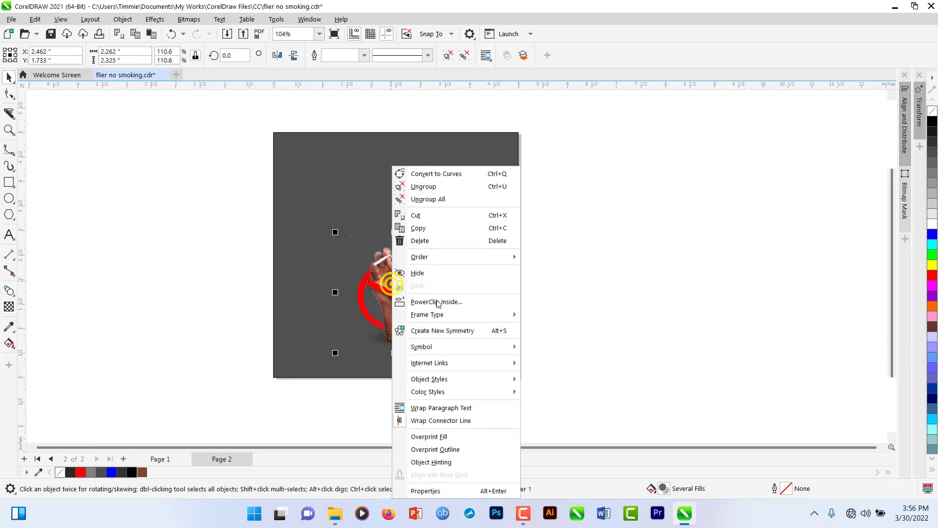
{"action": "left_click", "coordinate": [438, 304]}
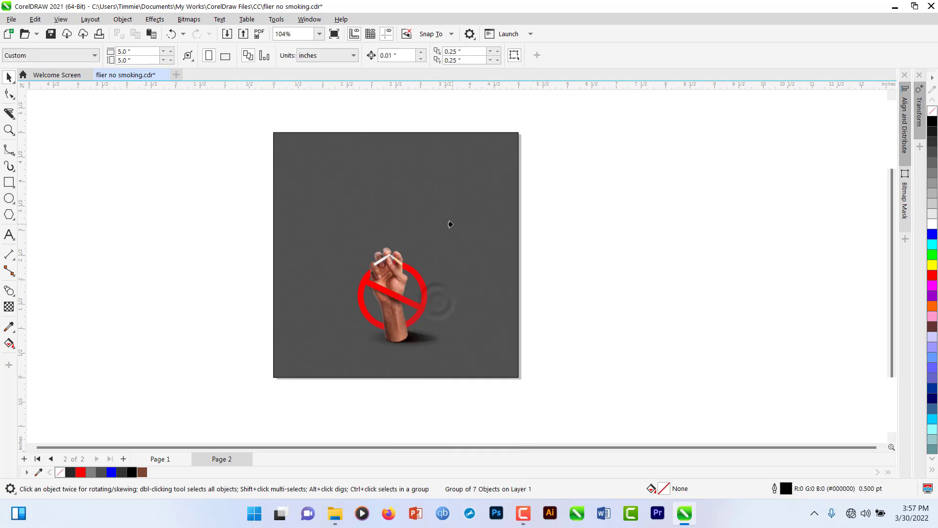
{"action": "left_click", "coordinate": [448, 224]}
- Inside the background's PowerClip, nudge the hand and sign group right to X 2.532" and finish editing the contents
{"action": "double_click", "coordinate": [399, 292]}
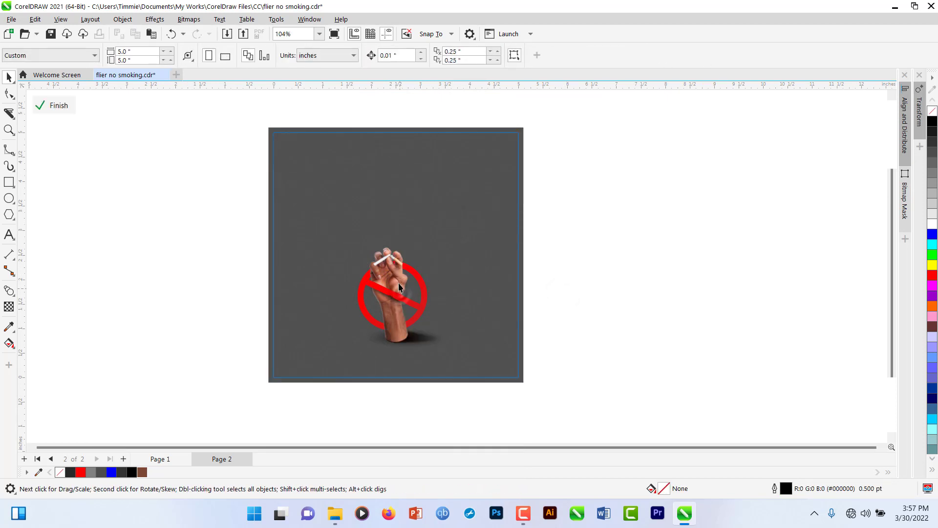
{"action": "left_click", "coordinate": [399, 291]}
{"action": "key", "text": "Right"}
{"action": "key", "text": "Right"}
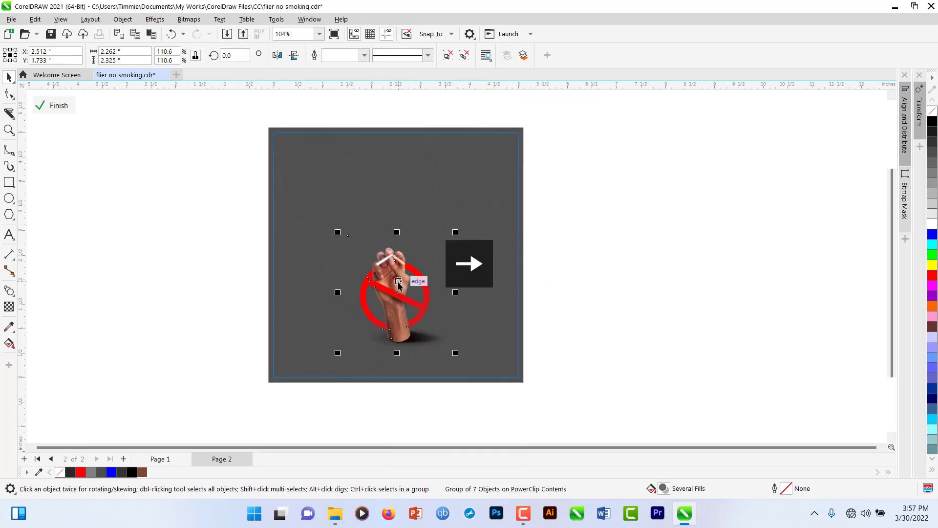
{"action": "key", "text": "Right"}
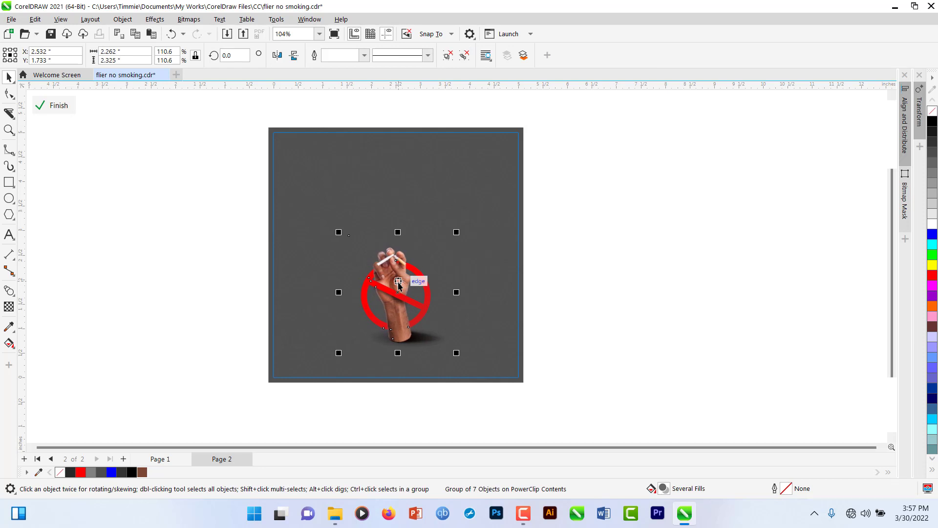
{"action": "left_click", "coordinate": [119, 281], "text": "ctrl"}
- Recolour the background rectangle inside page 2's PowerClip to dark grey #333333 and finish editing the contents
{"action": "left_click", "coordinate": [166, 457]}
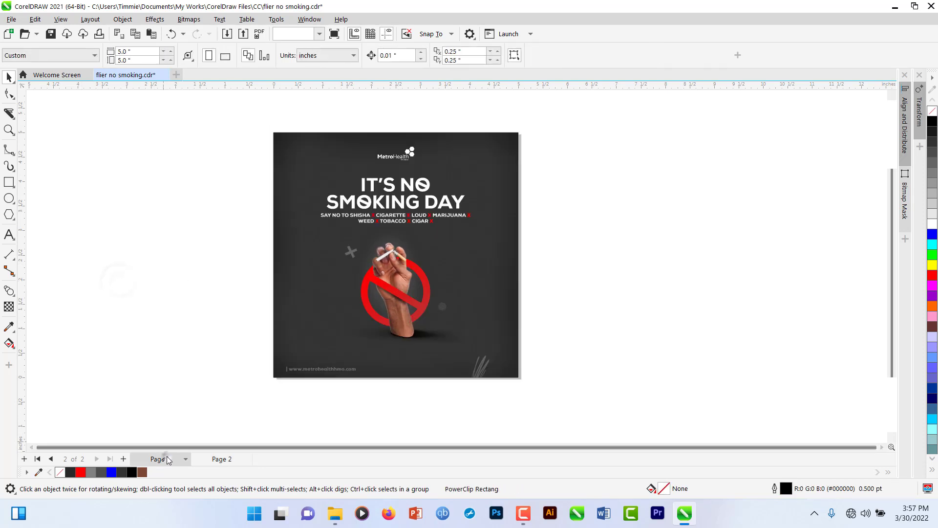
{"action": "left_click", "coordinate": [222, 459]}
{"action": "left_click", "coordinate": [308, 267]}
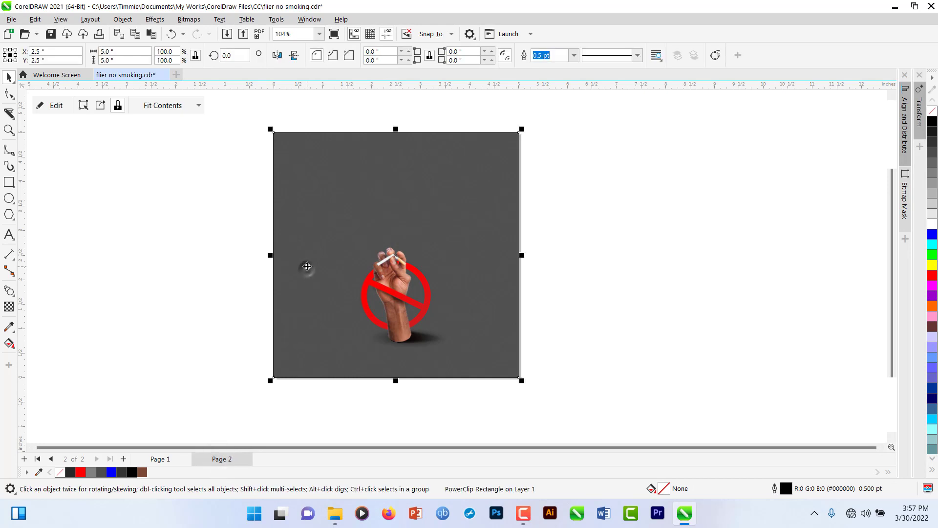
{"action": "left_click", "coordinate": [307, 267], "text": "ctrl"}
{"action": "left_click", "coordinate": [329, 185]}
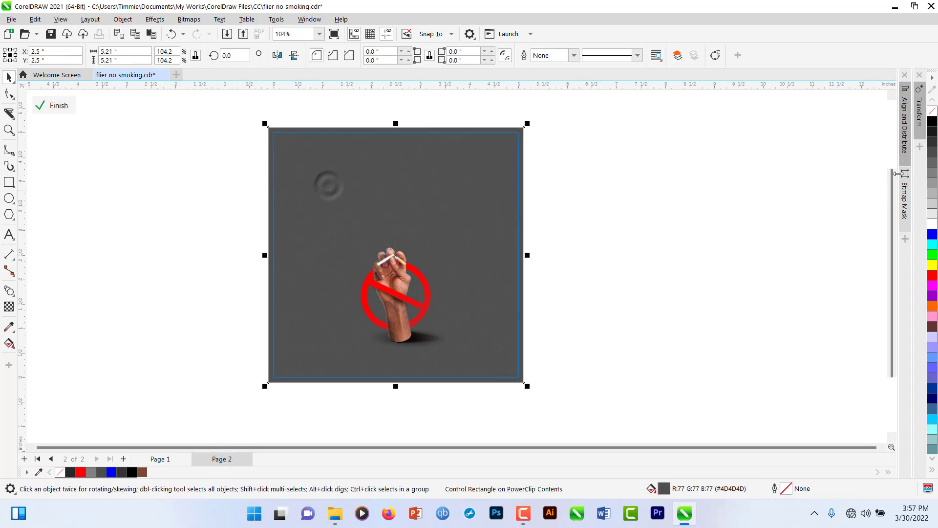
{"action": "left_click", "coordinate": [932, 142]}
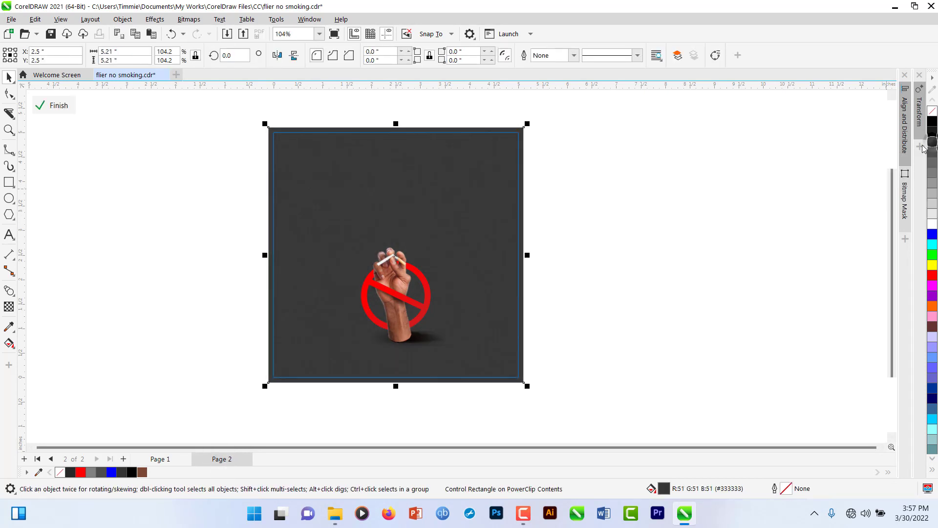
{"action": "left_click", "coordinate": [620, 269], "text": "ctrl"}
{"action": "left_click", "coordinate": [139, 303]}
- Examine the page 2 artwork and compare it with the finished flier on page 1
{"action": "scroll", "coordinate": [284, 303], "scroll_direction": "down", "scroll_amount": 1}
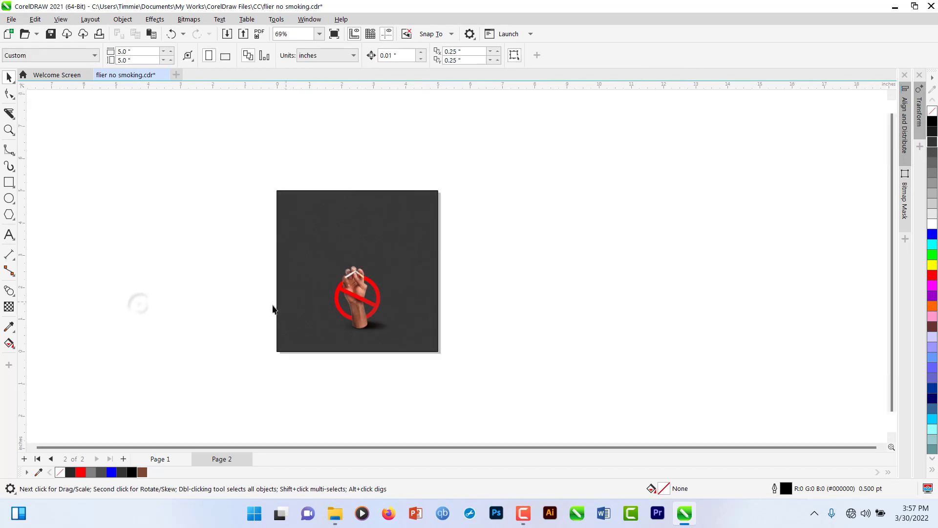
{"action": "scroll", "coordinate": [256, 308], "scroll_direction": "up", "scroll_amount": 1}
{"action": "scroll", "coordinate": [361, 298], "scroll_direction": "down", "scroll_amount": 1}
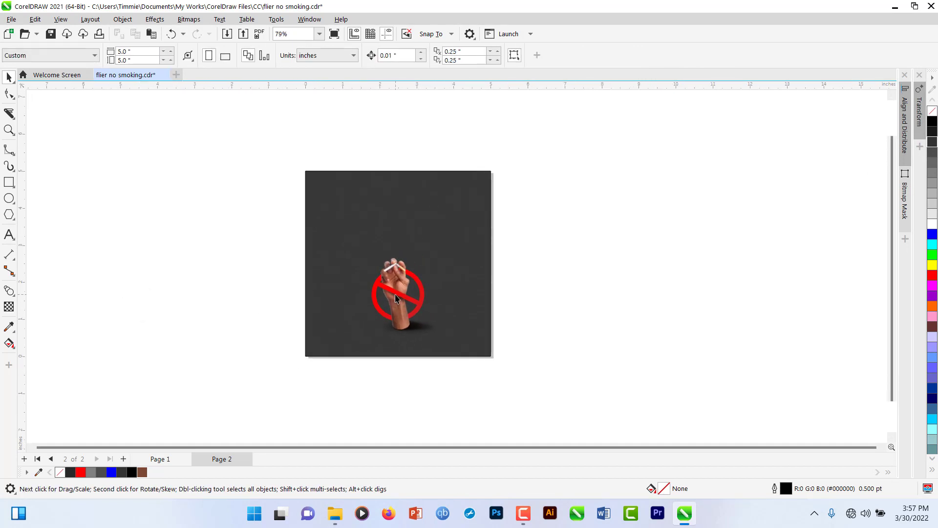
{"action": "scroll", "coordinate": [418, 302], "scroll_direction": "up", "scroll_amount": 1}
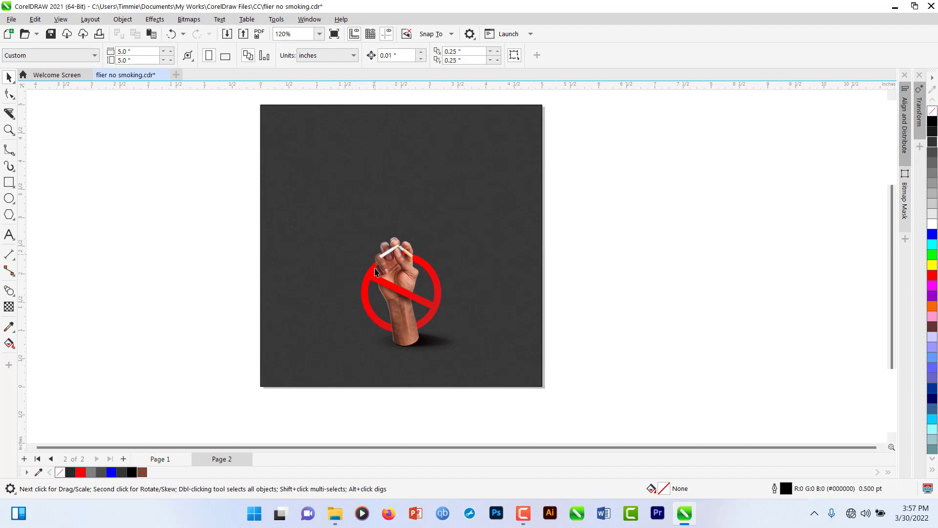
{"action": "scroll", "coordinate": [375, 272], "scroll_direction": "down", "scroll_amount": 1}
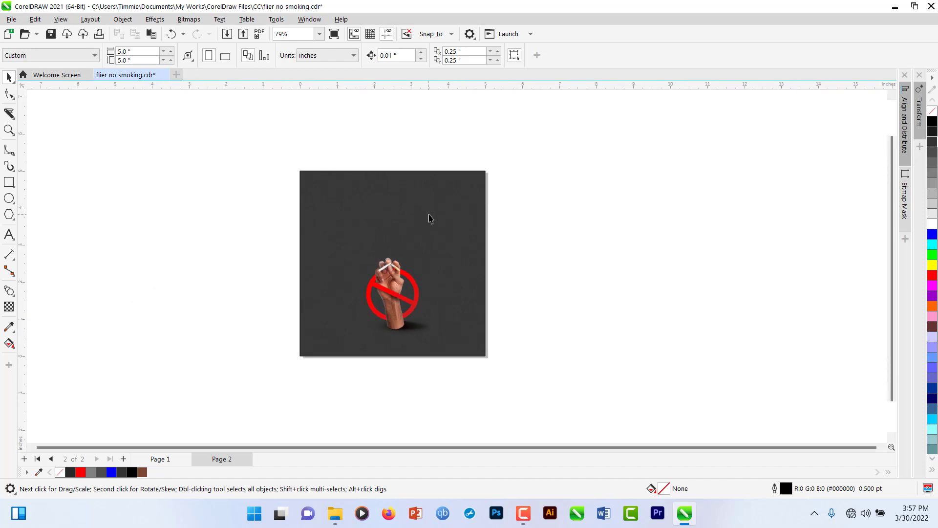
{"action": "left_click", "coordinate": [167, 462]}
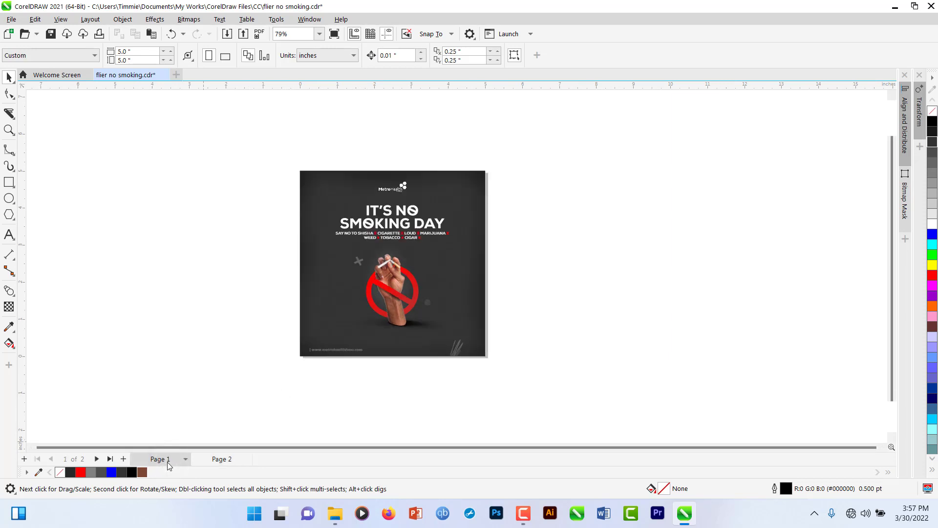
{"action": "left_click", "coordinate": [215, 461]}
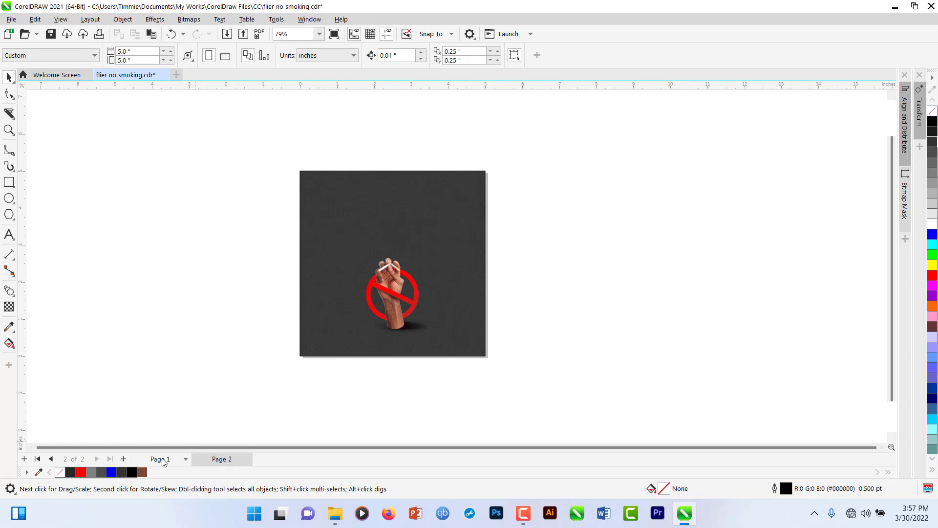
- Add the artistic text "NO SMOKING!" on two lines in the empty area beside the page
{"action": "left_click", "coordinate": [13, 236]}
{"action": "left_click", "coordinate": [164, 257]}
{"action": "key", "text": "Caps_Lock"}
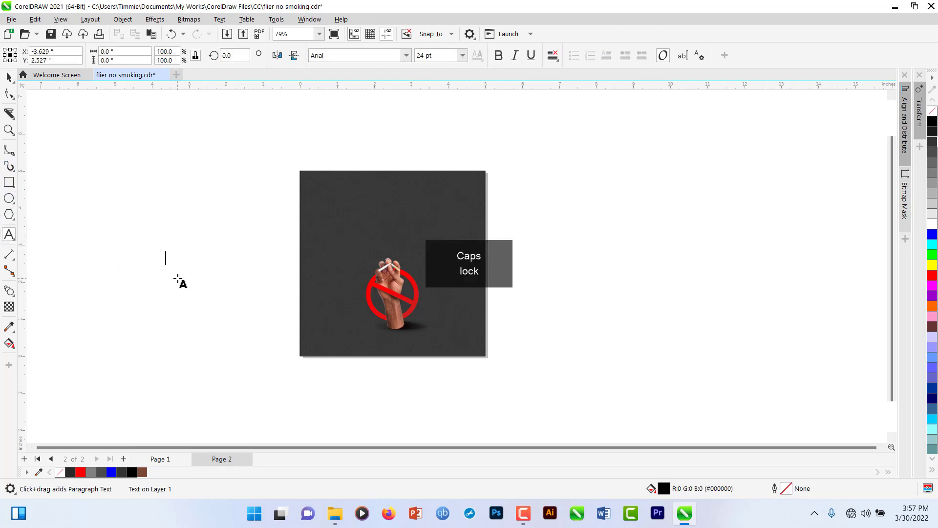
{"action": "type", "text": "NO"}
{"action": "key", "text": "Return"}
{"action": "type", "text": "S"}
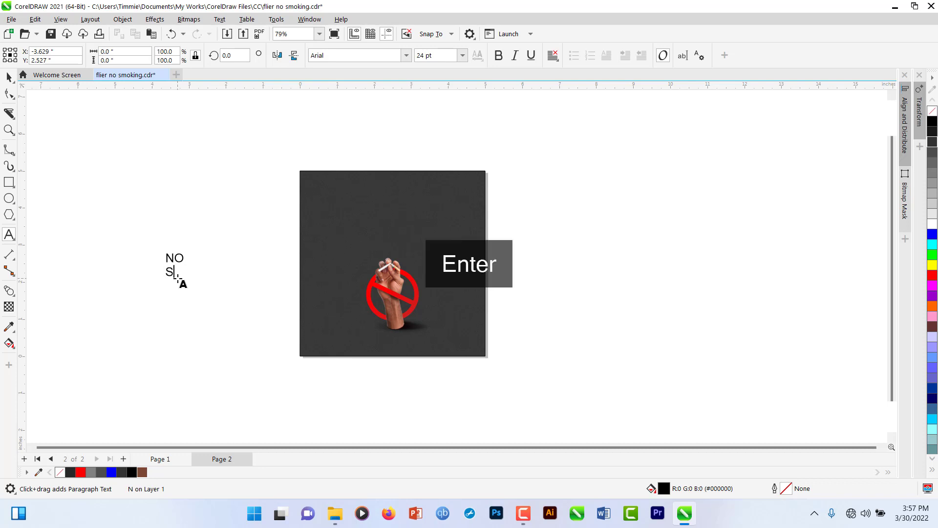
{"action": "type", "text": "MOKING!"}
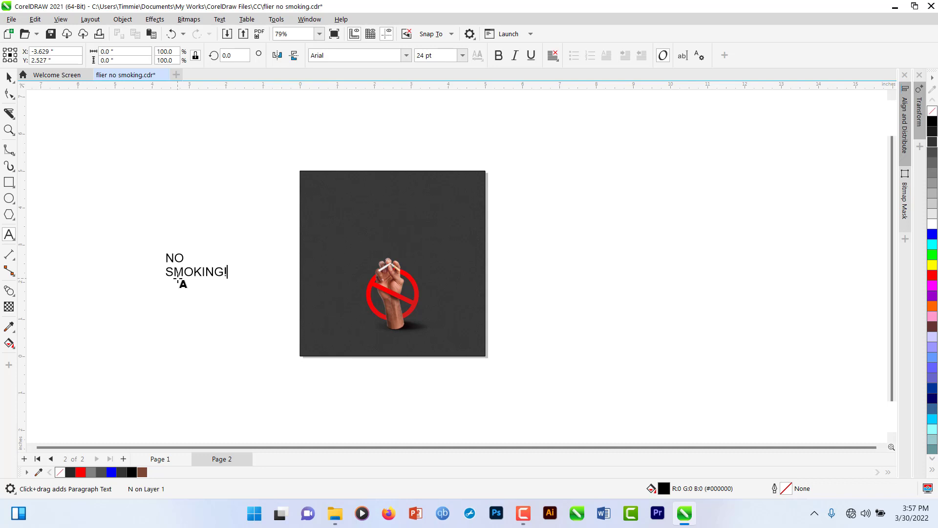
{"action": "key", "text": "ctrl+space"}
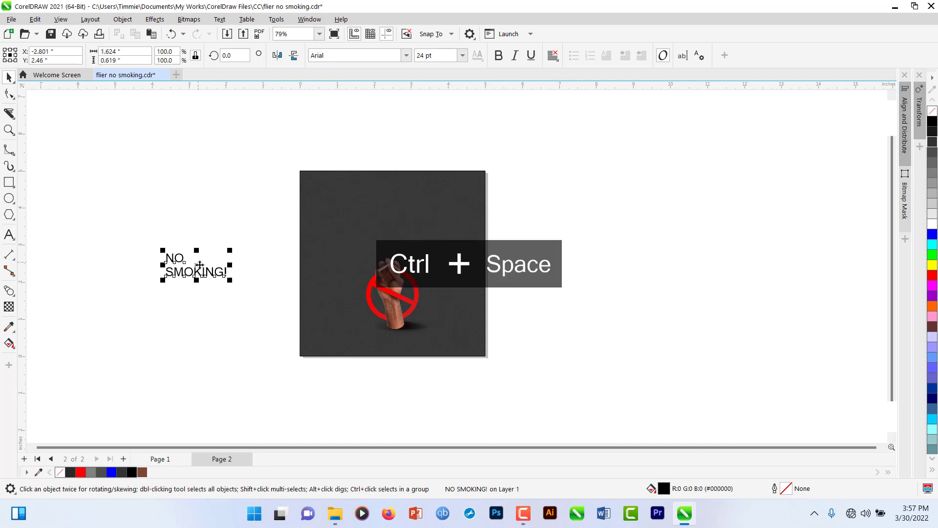
- Move the NO SMOKING! text onto the flier above the hand and set its font to Intro
{"action": "left_click_drag", "start_coordinate": [200, 265], "coordinate": [392, 237]}
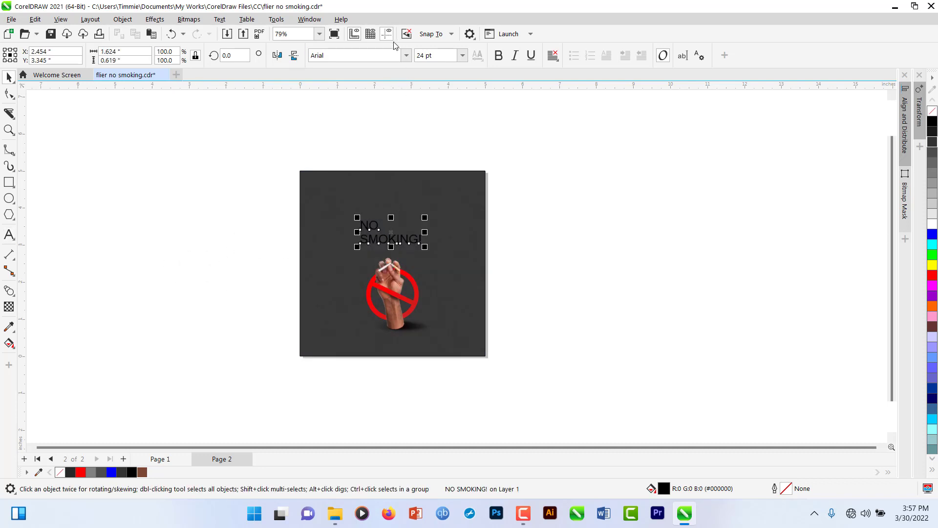
{"action": "left_click", "coordinate": [355, 55]}
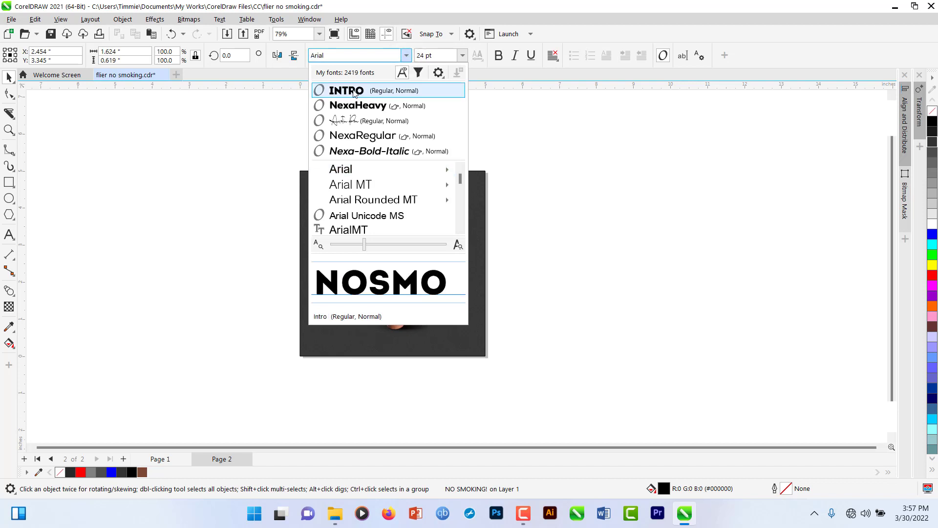
{"action": "left_click", "coordinate": [353, 92]}
- Tighten the line spacing and the letter spacing of the NO SMOKING! text with the Shape tool
{"action": "left_click", "coordinate": [10, 96]}
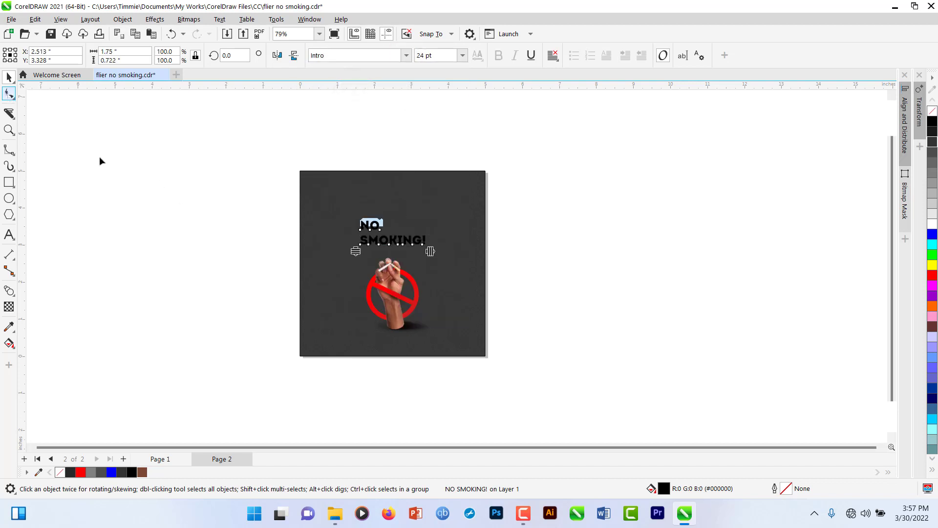
{"action": "scroll", "coordinate": [348, 257], "scroll_direction": "up", "scroll_amount": 3}
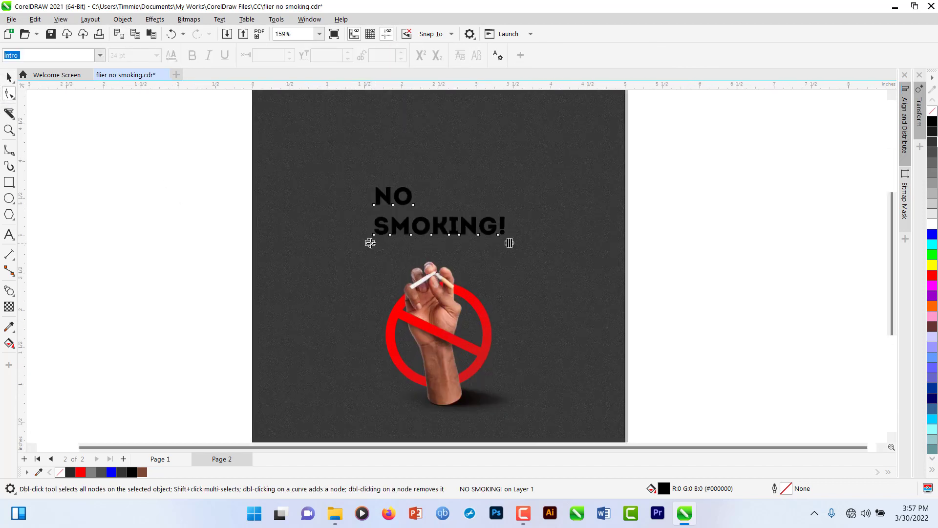
{"action": "left_click_drag", "start_coordinate": [370, 243], "coordinate": [370, 236]}
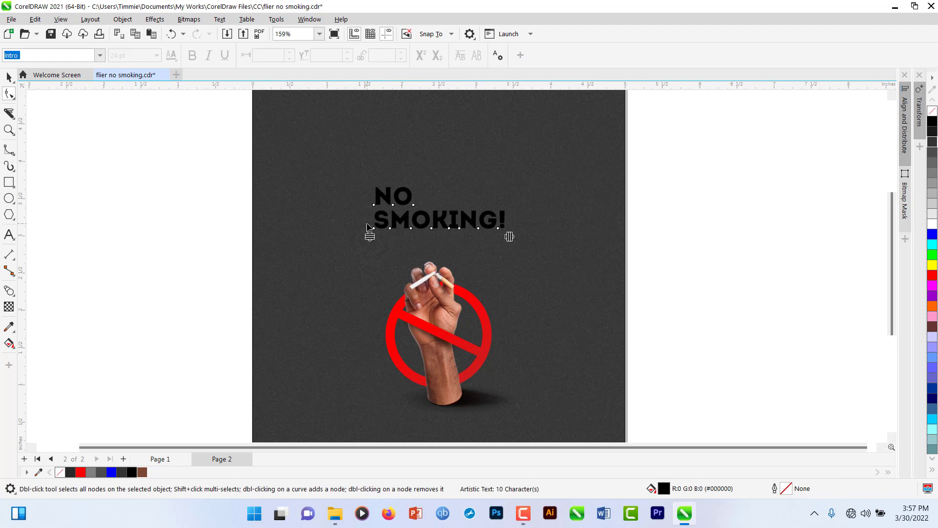
{"action": "left_click_drag", "start_coordinate": [509, 237], "coordinate": [498, 245]}
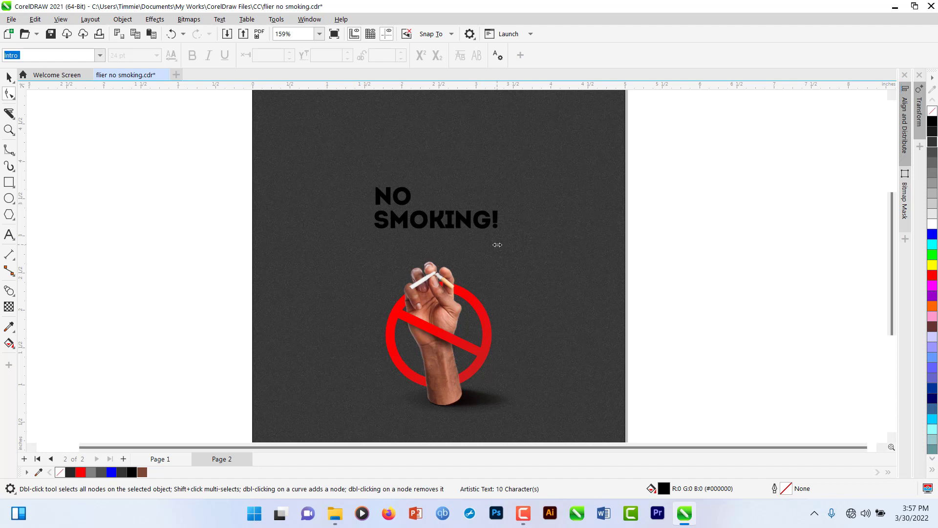
- Scale the NO SMOKING! text to about 2.7" wide and position it above the hand
{"action": "key", "text": "space"}
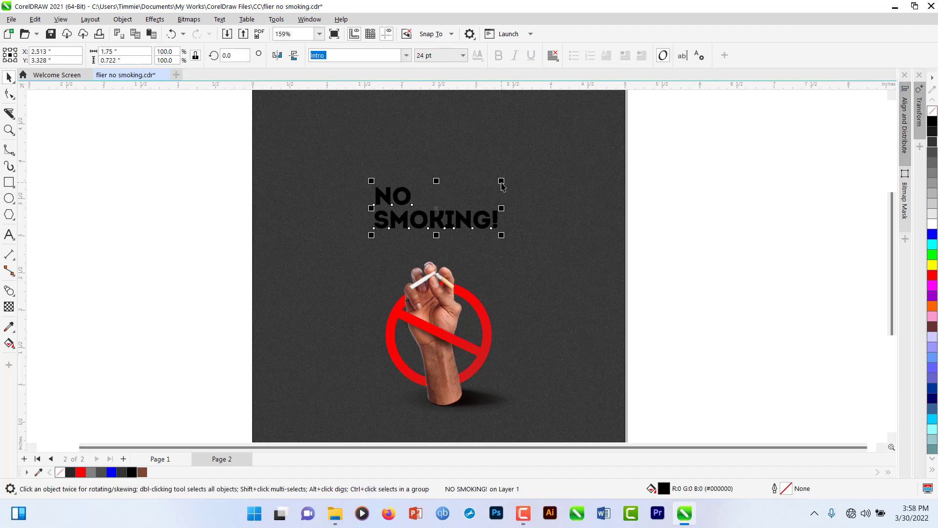
{"action": "left_click_drag", "start_coordinate": [501, 181], "coordinate": [579, 142]}
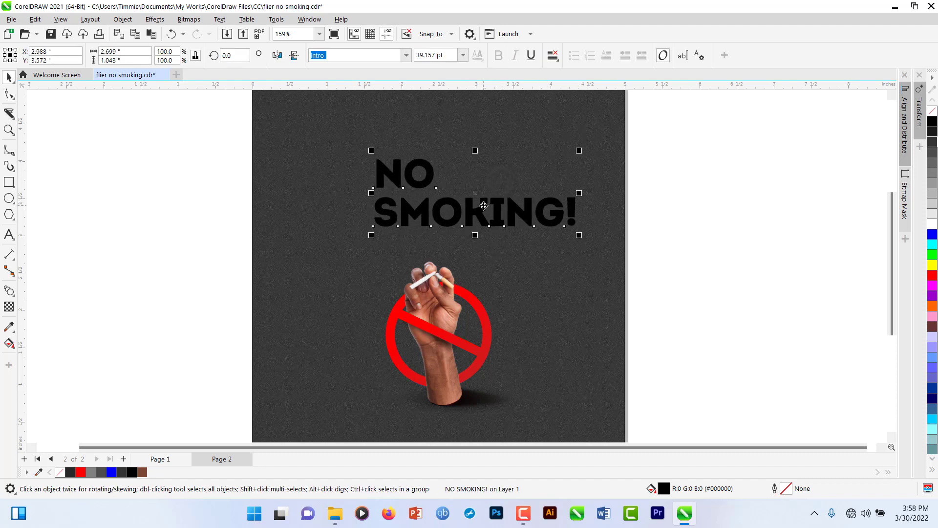
{"action": "left_click_drag", "start_coordinate": [483, 205], "coordinate": [437, 202]}
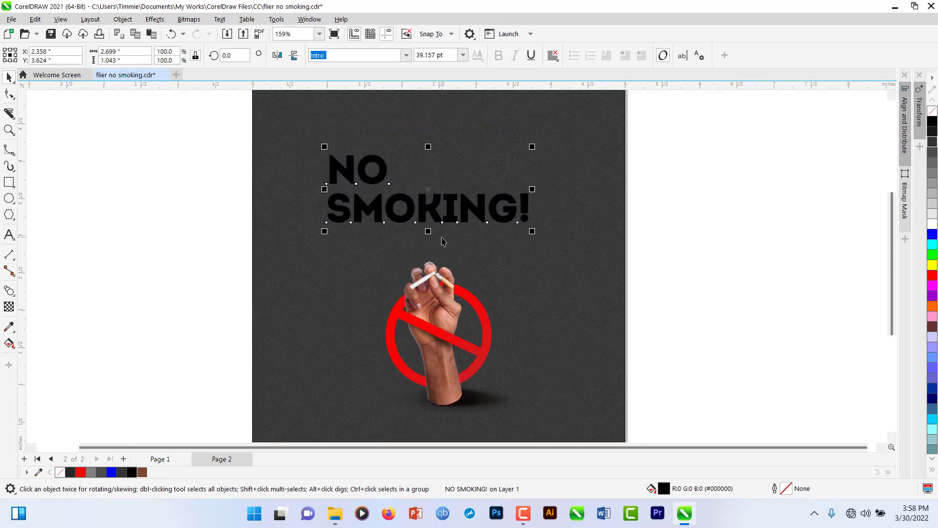
- Break the text apart into separate lines and enlarge NO to about 83 pt above SMOKING!
{"action": "key", "text": "ctrl+k"}
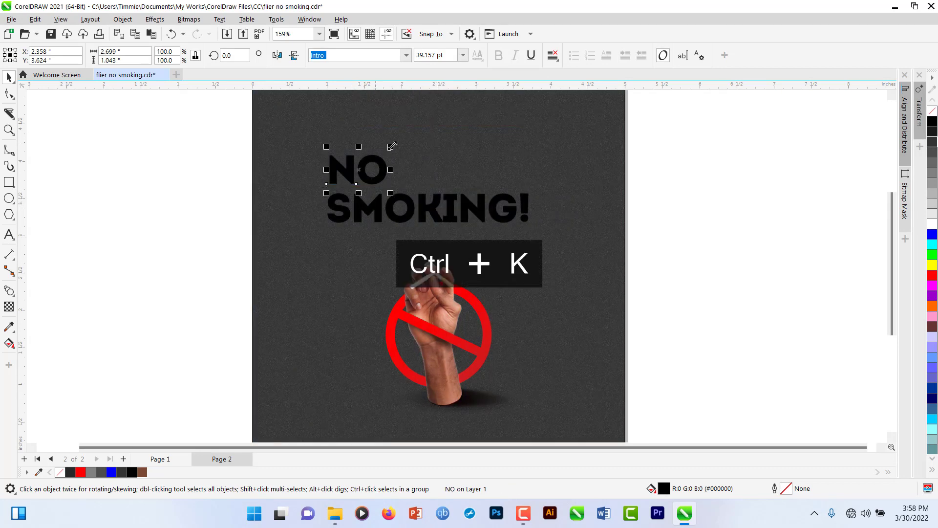
{"action": "left_click_drag", "start_coordinate": [392, 145], "coordinate": [515, 103]}
{"action": "left_click_drag", "start_coordinate": [445, 159], "coordinate": [488, 166]}
- Centre NO and SMOKING! horizontally on each other and on the background square
{"action": "left_click", "coordinate": [454, 210], "text": "shift"}
{"action": "key", "text": "c"}
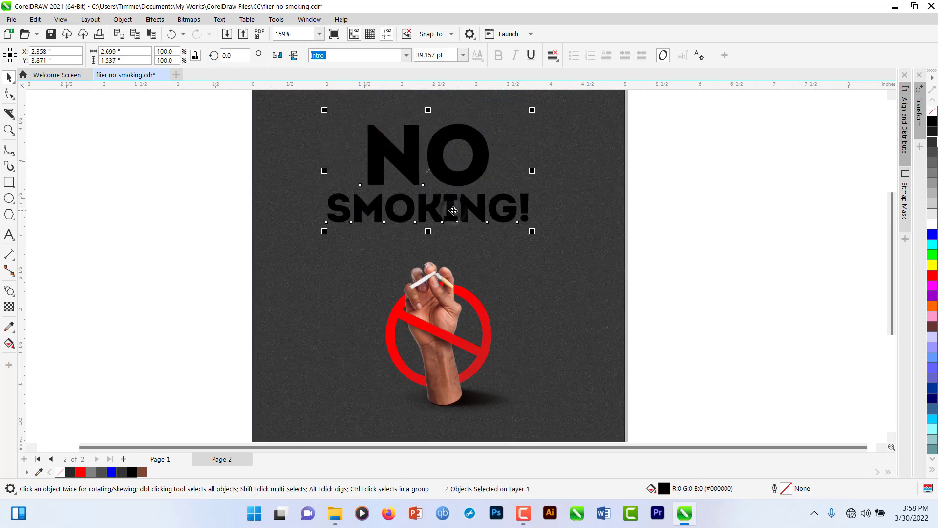
{"action": "left_click", "coordinate": [565, 280], "text": "shift"}
{"action": "key", "text": "c"}
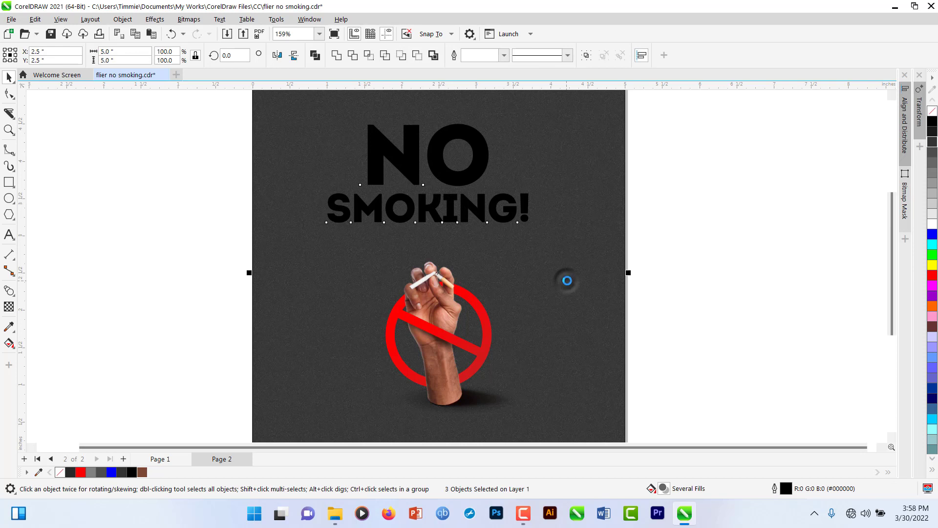
{"action": "left_click", "coordinate": [690, 248]}
- Select both headline lines and nudge them down to Y 3.721", closer to the hand
{"action": "scroll", "coordinate": [494, 228], "scroll_direction": "down", "scroll_amount": 2}
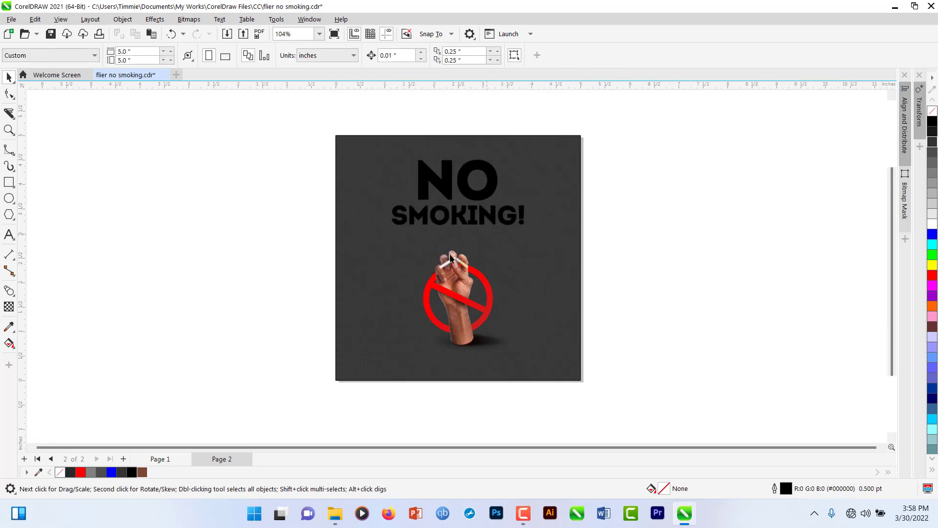
{"action": "left_click_drag", "start_coordinate": [324, 140], "coordinate": [573, 248]}
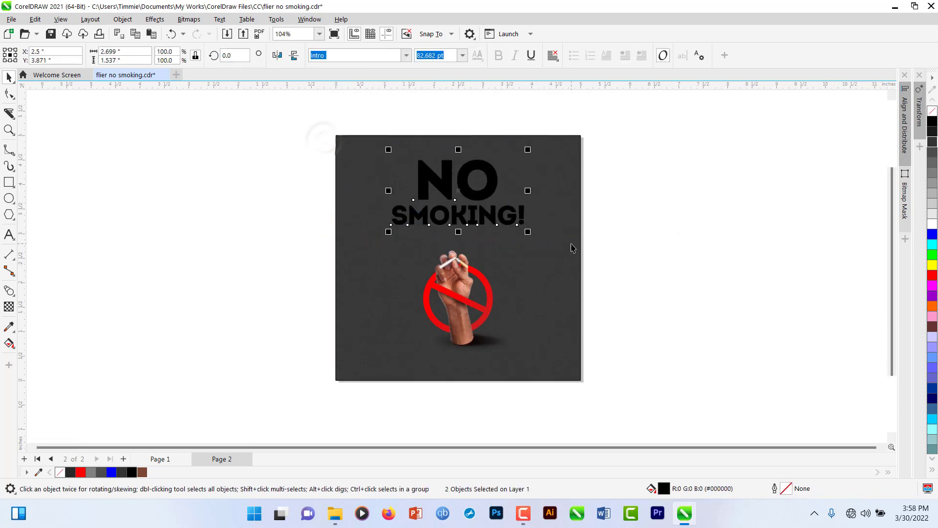
{"action": "key", "text": "Down"}
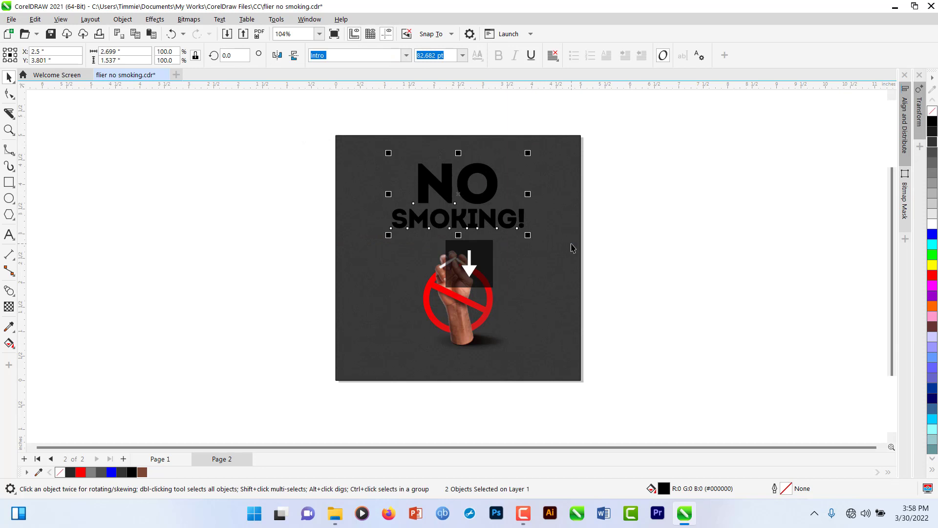
{"action": "key", "text": "Down"}
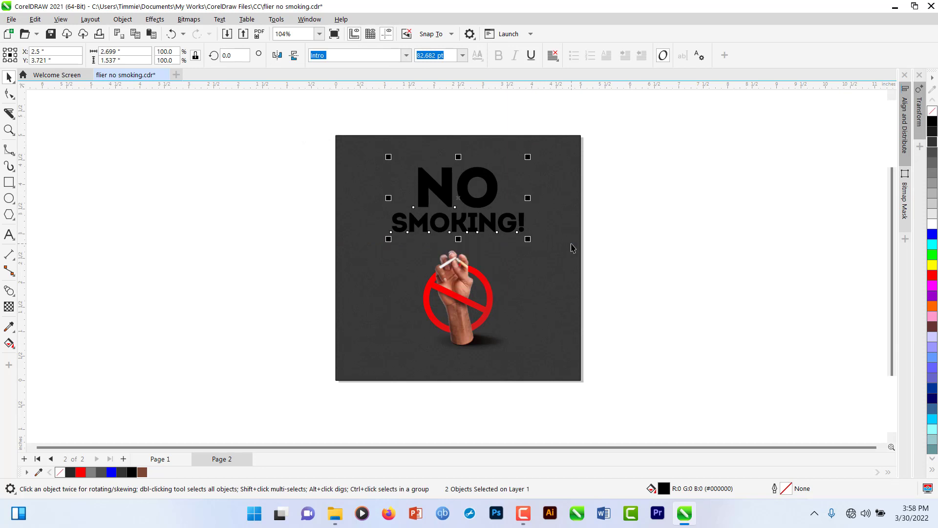
- Remove the black outline from the textured background square
{"action": "left_click", "coordinate": [326, 243]}
{"action": "left_click", "coordinate": [575, 245]}
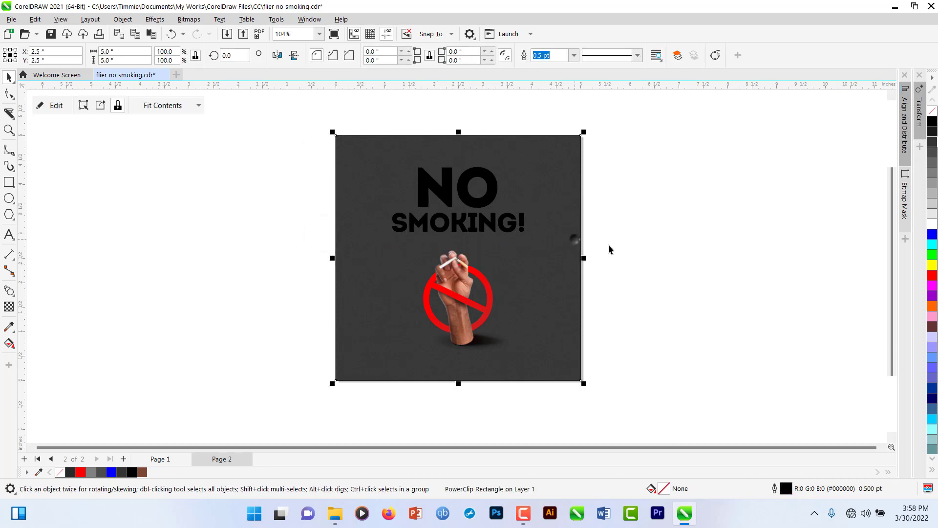
{"action": "right_click", "coordinate": [933, 112]}
{"action": "left_click", "coordinate": [665, 211]}
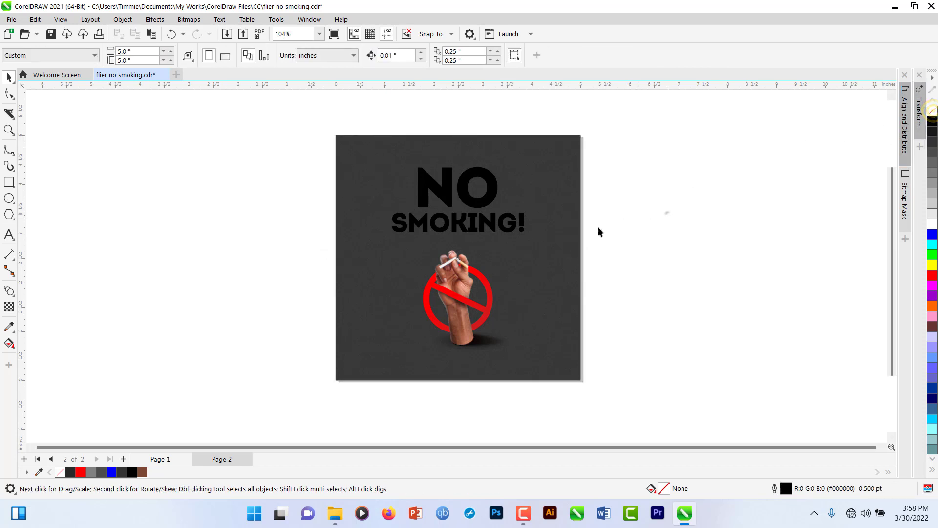
- Fill both headline lines, NO and SMOKING!, with white
{"action": "left_click", "coordinate": [490, 200]}
{"action": "left_click", "coordinate": [490, 226], "text": "shift"}
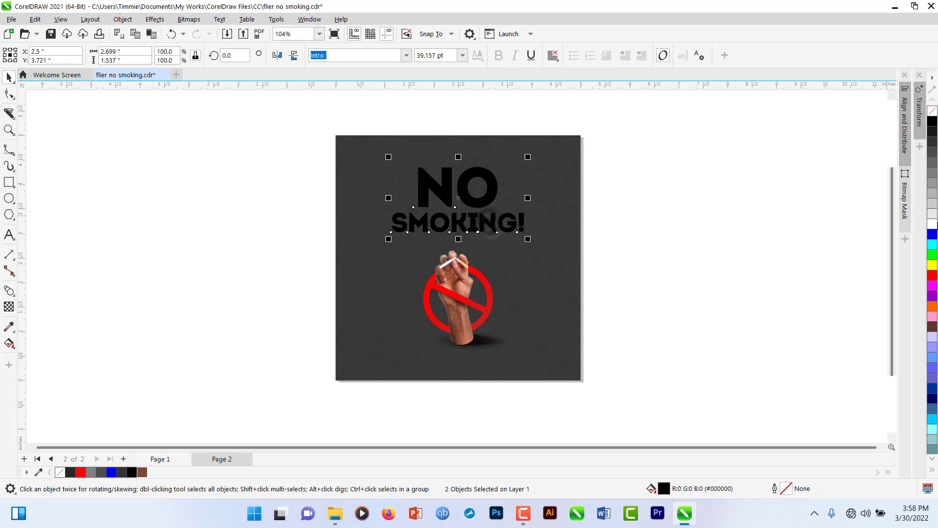
{"action": "left_click", "coordinate": [932, 224]}
{"action": "left_click", "coordinate": [726, 226]}
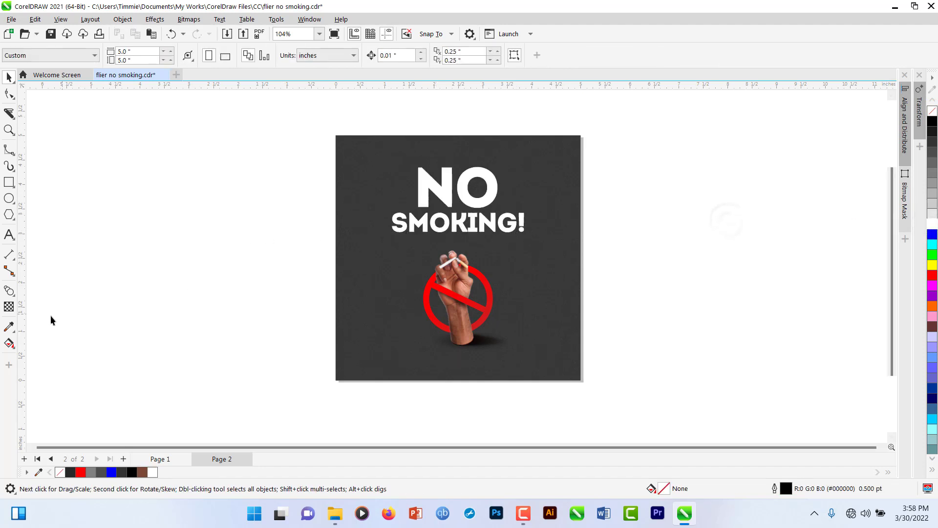
- Draw a straight diagonal line about 0.54" by 0.52" across the O of NO and set its outline width to 16 pt
{"action": "left_click", "coordinate": [14, 156]}
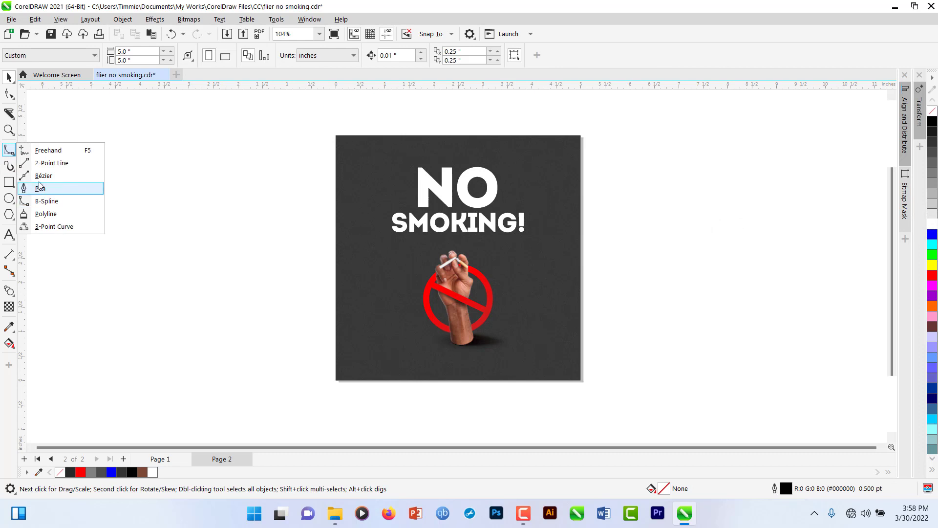
{"action": "left_click", "coordinate": [47, 150]}
{"action": "scroll", "coordinate": [473, 178], "scroll_direction": "up", "scroll_amount": 3}
{"action": "scroll", "coordinate": [474, 178], "scroll_direction": "up", "scroll_amount": 2}
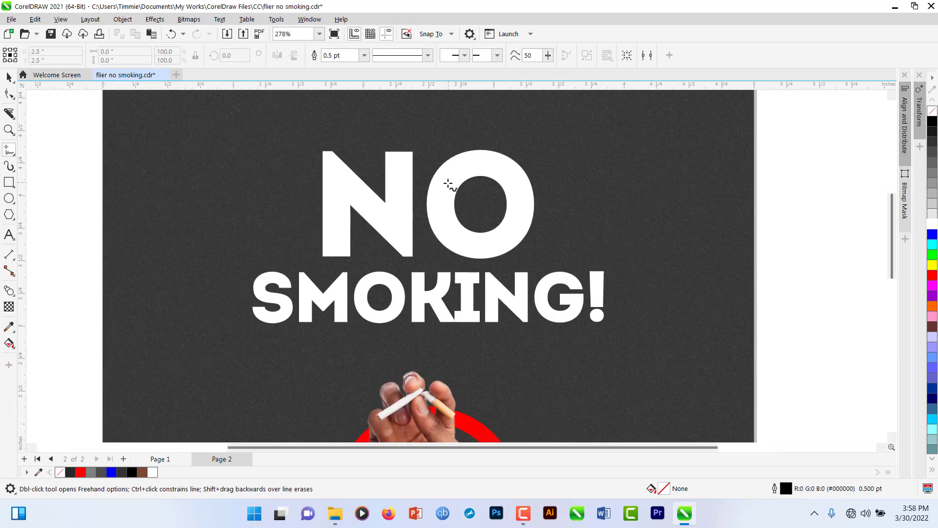
{"action": "left_click", "coordinate": [448, 169]}
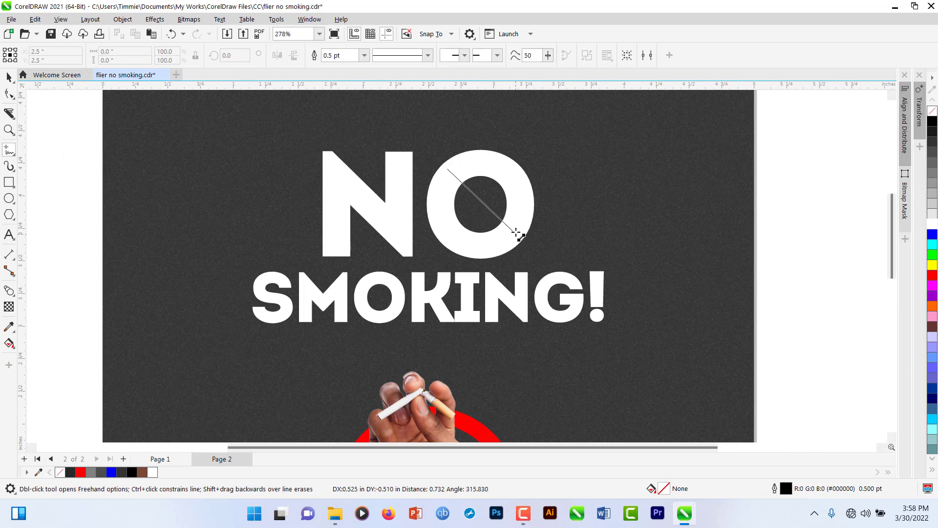
{"action": "left_click", "coordinate": [518, 239]}
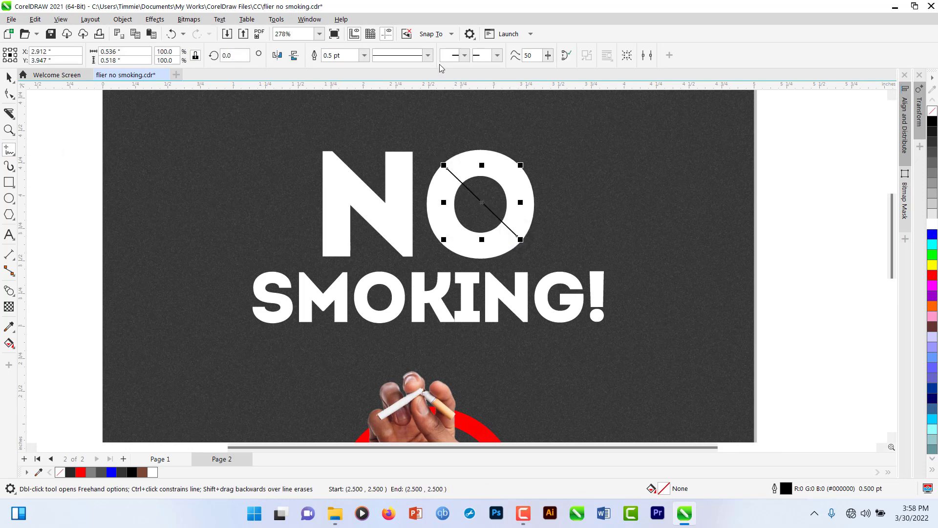
{"action": "left_click", "coordinate": [364, 55]}
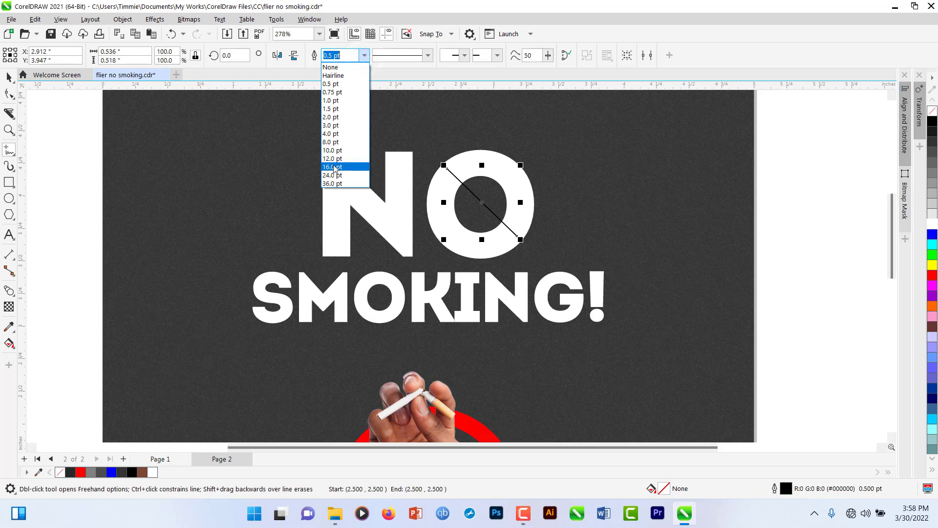
{"action": "left_click", "coordinate": [333, 168]}
{"action": "key", "text": "space"}
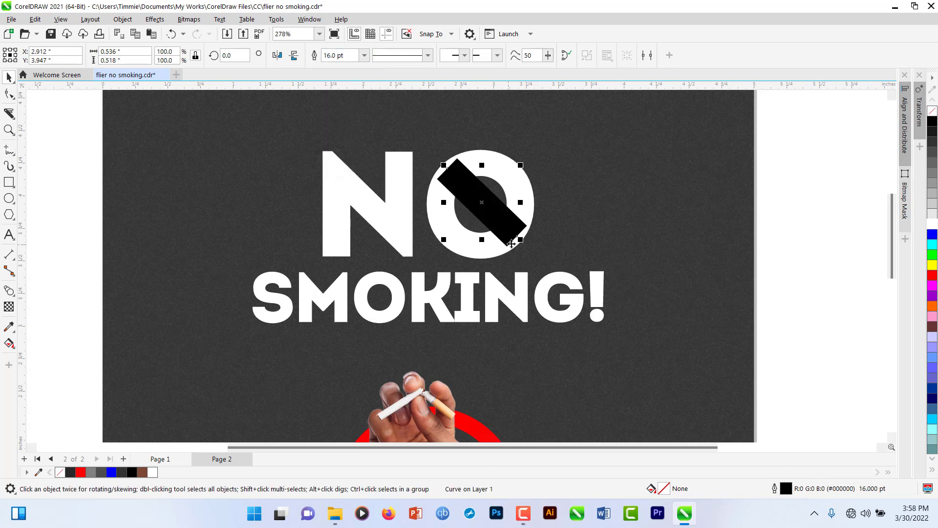
- Centre the diagonal bar on the O of NO and convert its outline into a white-filled object
{"action": "scroll", "coordinate": [514, 223], "scroll_direction": "up", "scroll_amount": 1}
{"action": "left_click_drag", "start_coordinate": [501, 216], "coordinate": [494, 221]}
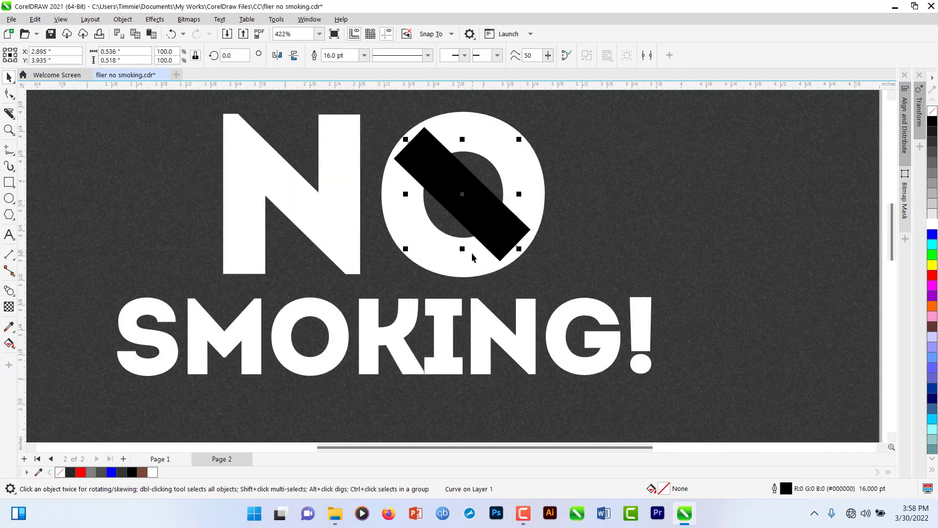
{"action": "key", "text": "ctrl+shift+q"}
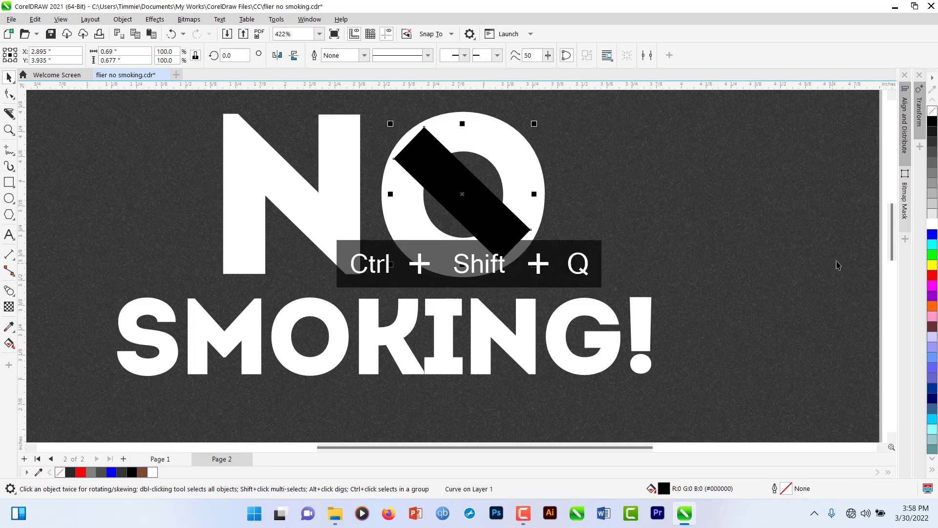
{"action": "left_click", "coordinate": [932, 224]}
- Duplicate the diagonal bar, scale the copy to 32%, and place it across the O of SMOKING!
{"action": "scroll", "coordinate": [440, 278], "scroll_direction": "down", "scroll_amount": 3}
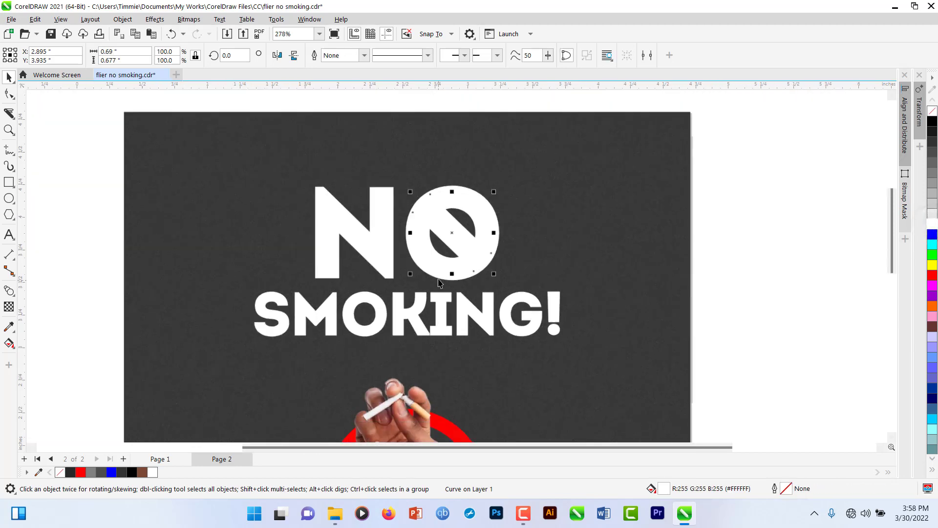
{"action": "scroll", "coordinate": [440, 278], "scroll_direction": "down", "scroll_amount": 1}
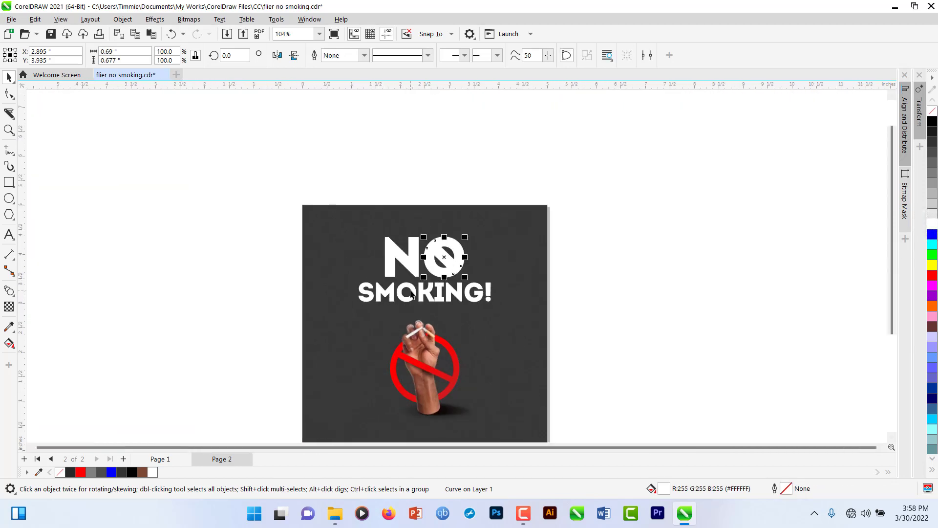
{"action": "key", "text": "ctrl+d"}
{"action": "left_click_drag", "start_coordinate": [476, 224], "coordinate": [406, 291]}
{"action": "scroll", "coordinate": [406, 292], "scroll_direction": "up", "scroll_amount": 3}
{"action": "scroll", "coordinate": [406, 291], "scroll_direction": "up", "scroll_amount": 1}
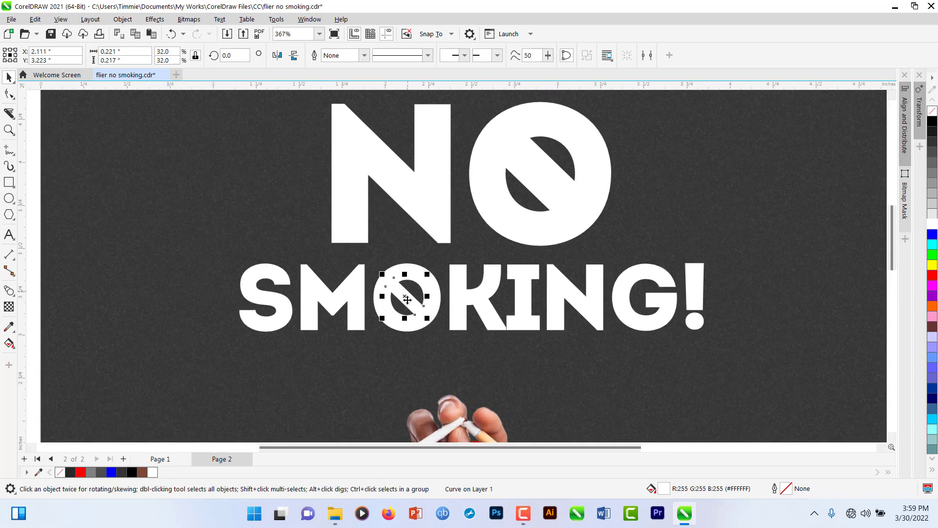
{"action": "scroll", "coordinate": [410, 325], "scroll_direction": "down", "scroll_amount": 5}
{"action": "left_click", "coordinate": [763, 302]}
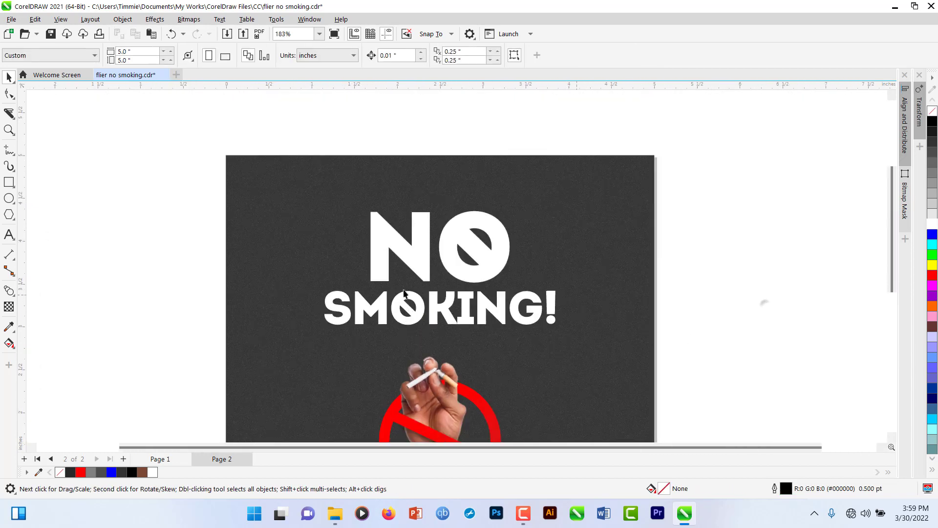
- Select the headline and both slash bars, nudge them to X 2.53", Y 3.741", and group them
{"action": "scroll", "coordinate": [405, 300], "scroll_direction": "down", "scroll_amount": 3}
{"action": "scroll", "coordinate": [363, 303], "scroll_direction": "up", "scroll_amount": 4}
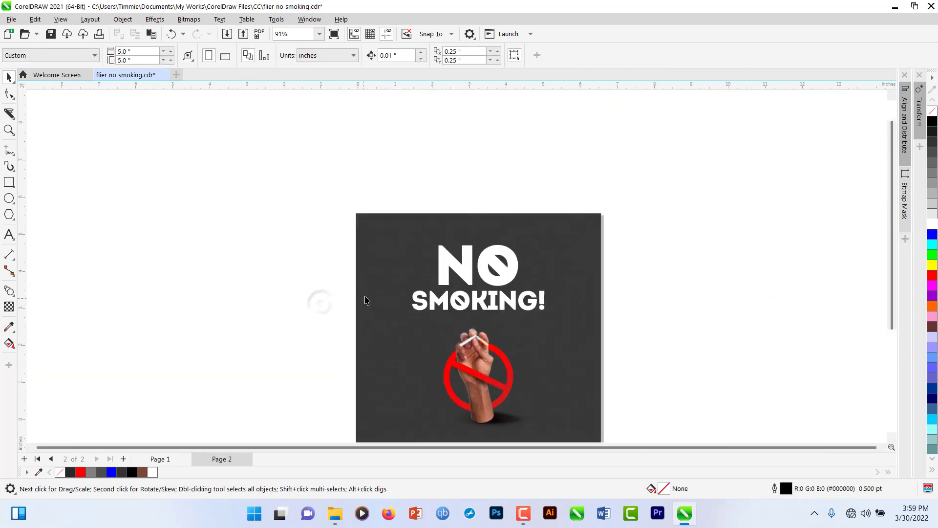
{"action": "left_click_drag", "start_coordinate": [341, 233], "coordinate": [581, 332]}
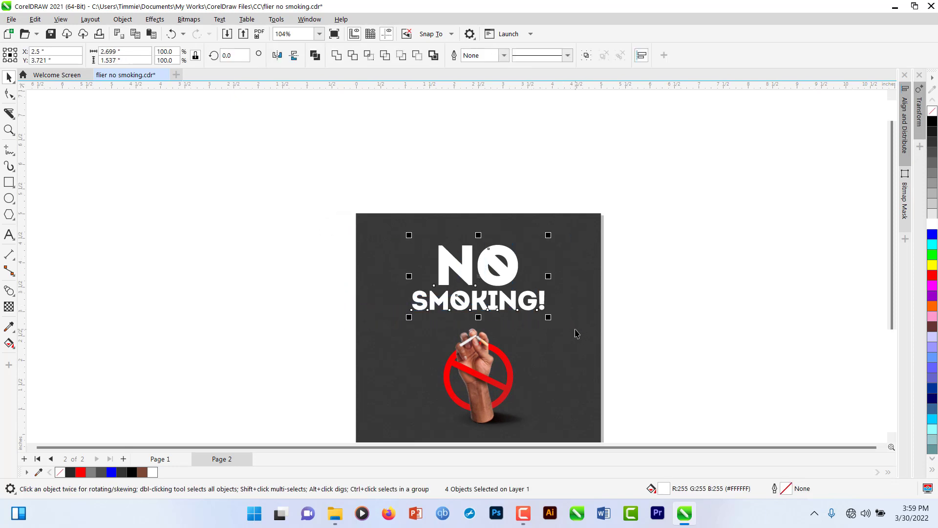
{"action": "key", "text": "Up"}
{"action": "key", "text": "Up"}
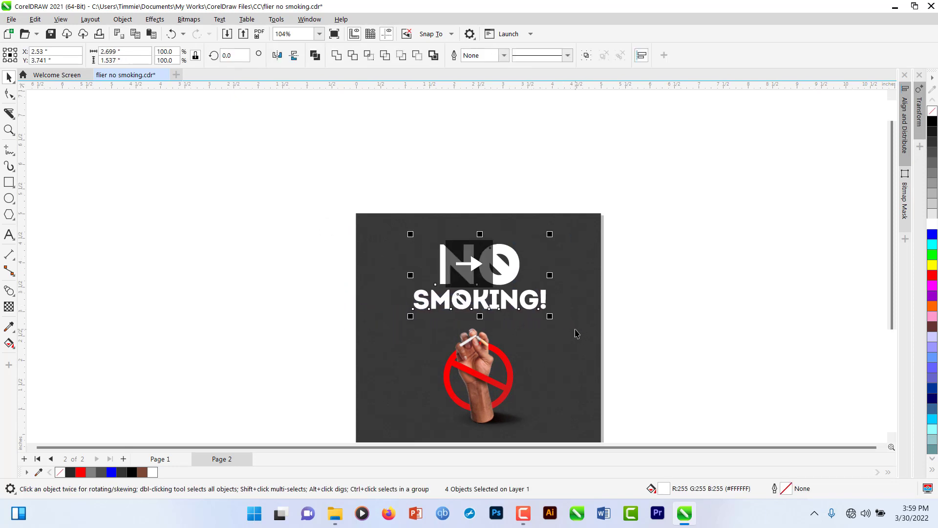
{"action": "key", "text": "ctrl+g"}
- Centre the headline group horizontally on the background square
{"action": "left_click", "coordinate": [572, 344], "text": "shift"}
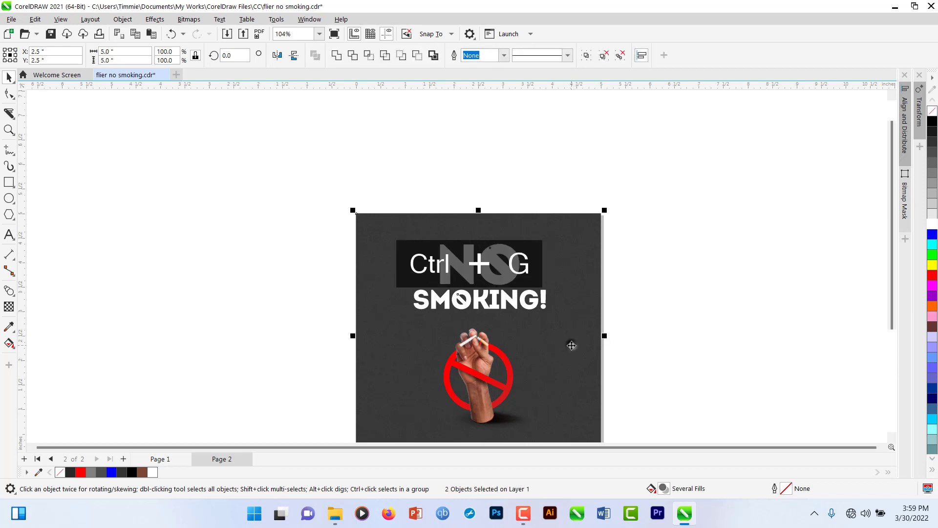
{"action": "left_click", "coordinate": [696, 332]}
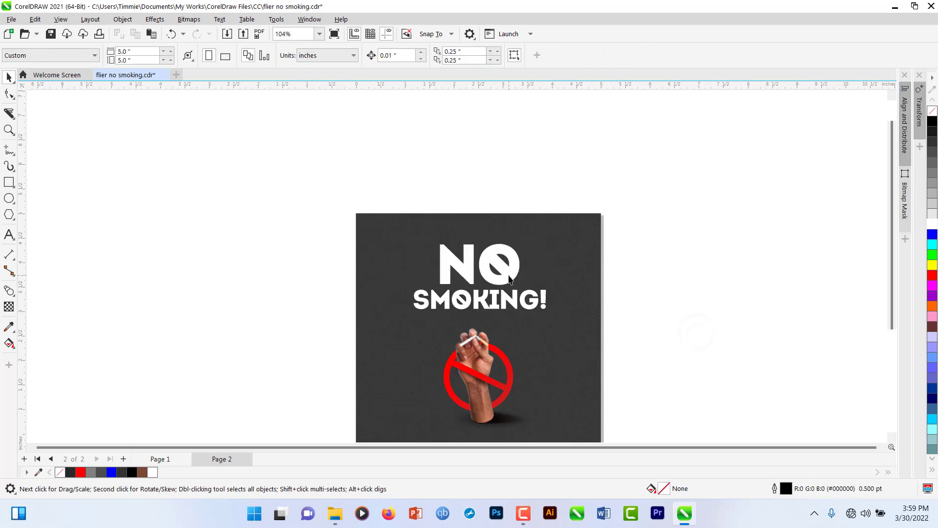
{"action": "left_click", "coordinate": [511, 276]}
{"action": "left_click", "coordinate": [562, 358], "text": "shift"}
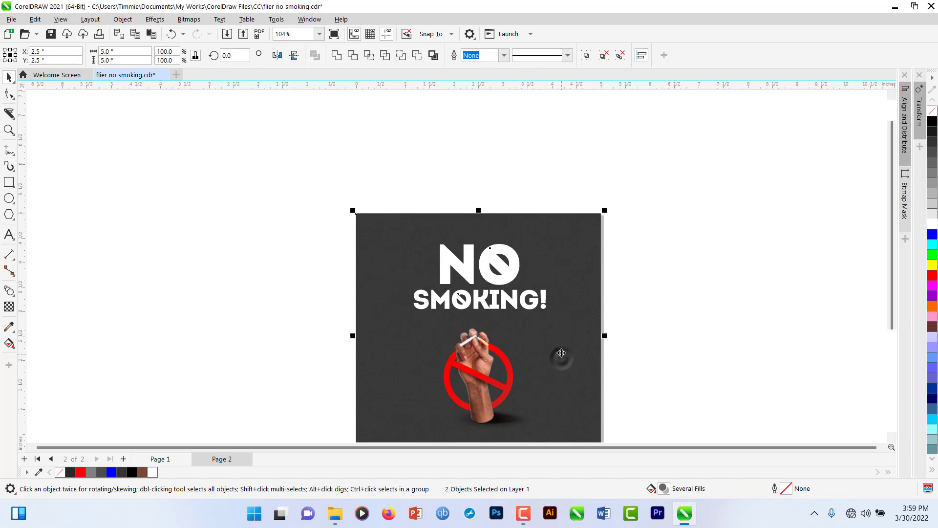
{"action": "left_click", "coordinate": [642, 356]}
- Add the text line "SHISHA X LOUD X MARIJUANA X CIGARETTE X CIGAR X TOBACCO" beside the flier
{"action": "scroll", "coordinate": [514, 290], "scroll_direction": "down", "scroll_amount": 2}
{"action": "scroll", "coordinate": [514, 290], "scroll_direction": "down", "scroll_amount": 1}
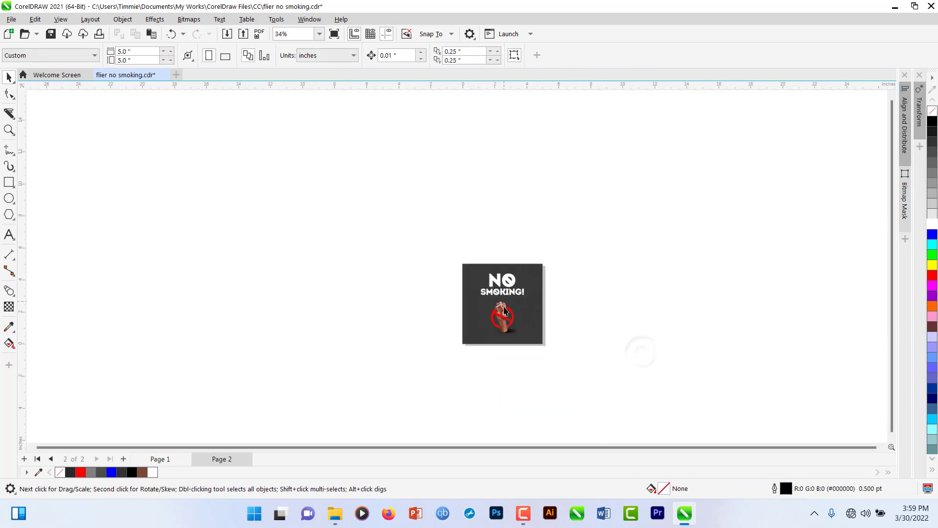
{"action": "scroll", "coordinate": [503, 322], "scroll_direction": "up", "scroll_amount": 3}
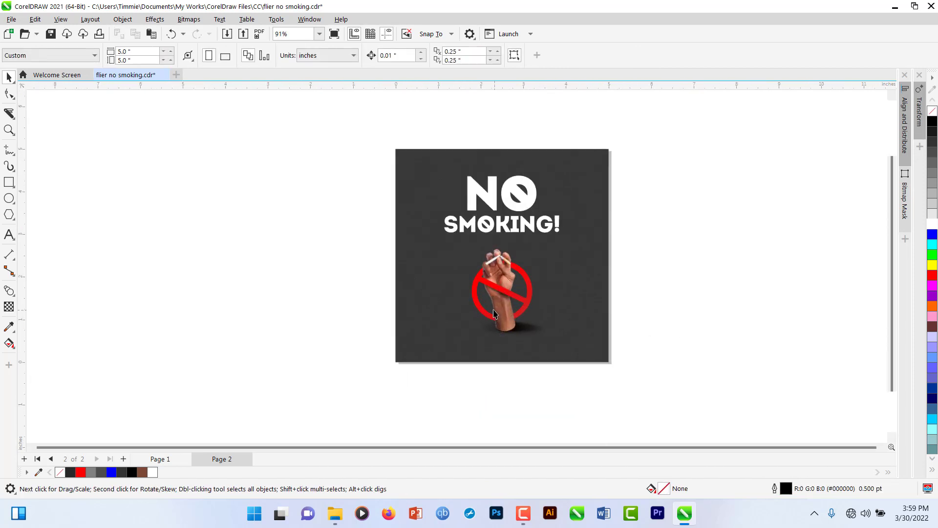
{"action": "scroll", "coordinate": [481, 231], "scroll_direction": "up", "scroll_amount": 2}
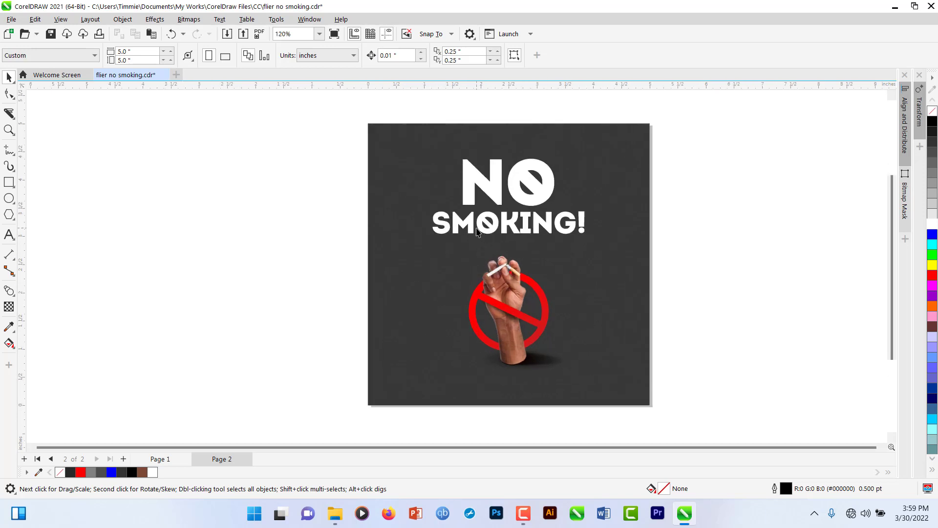
{"action": "left_click", "coordinate": [477, 230]}
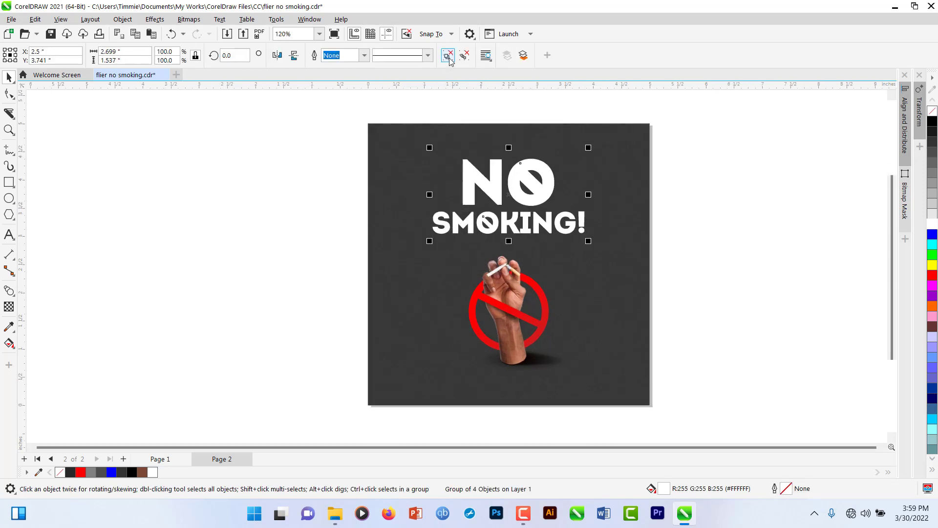
{"action": "left_click", "coordinate": [9, 235]}
{"action": "left_click", "coordinate": [207, 283]}
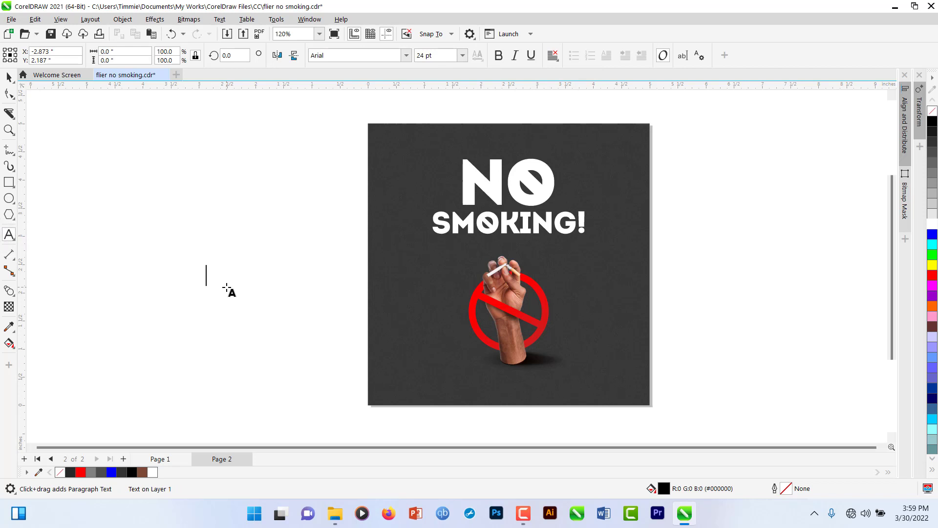
{"action": "type", "text": "SH"}
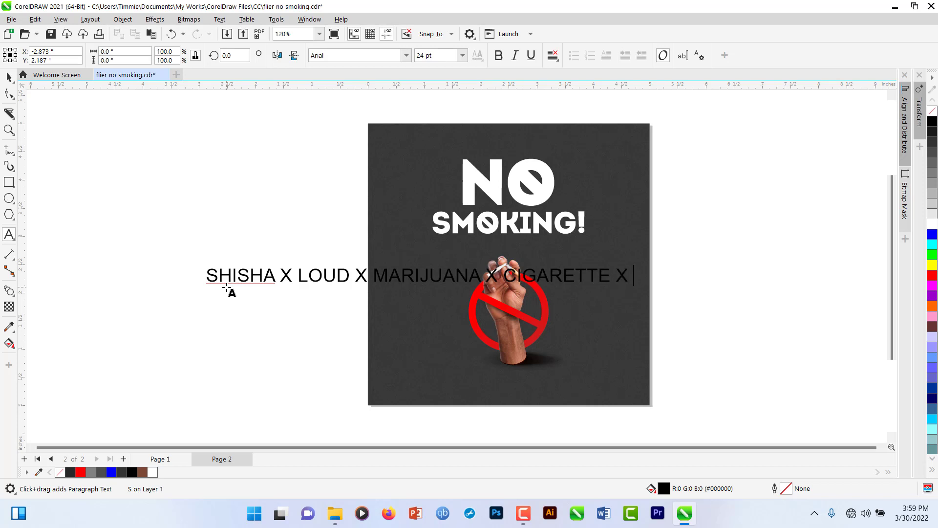
{"action": "type", "text": "R"}
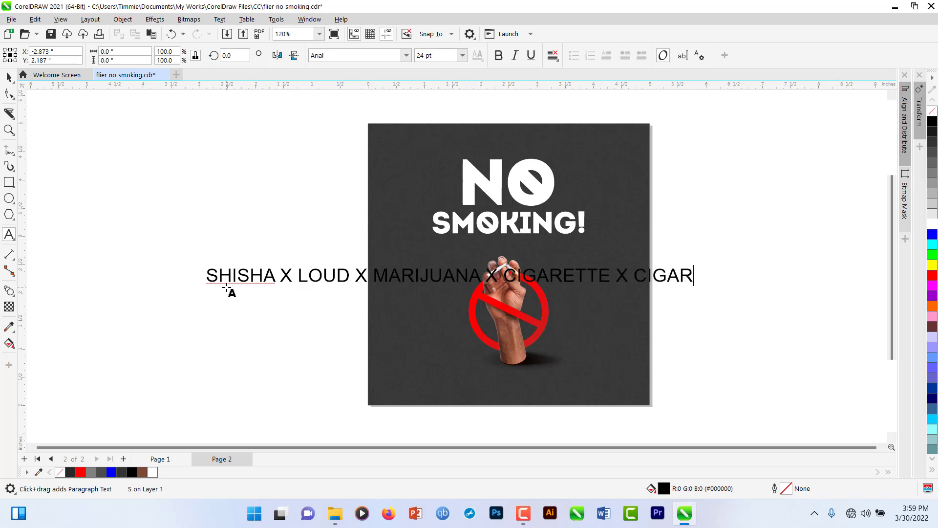
{"action": "type", "text": " X TOBACCO"}
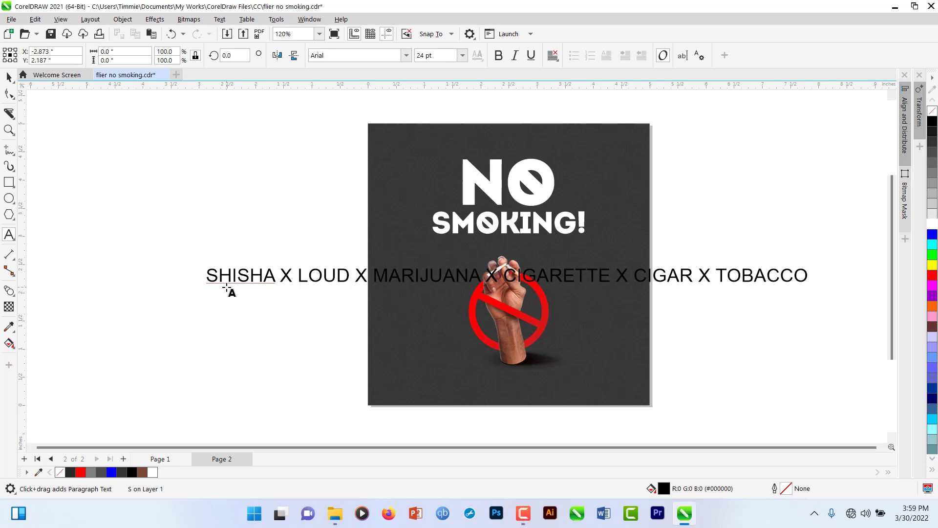
{"action": "key", "text": "ctrl+space"}
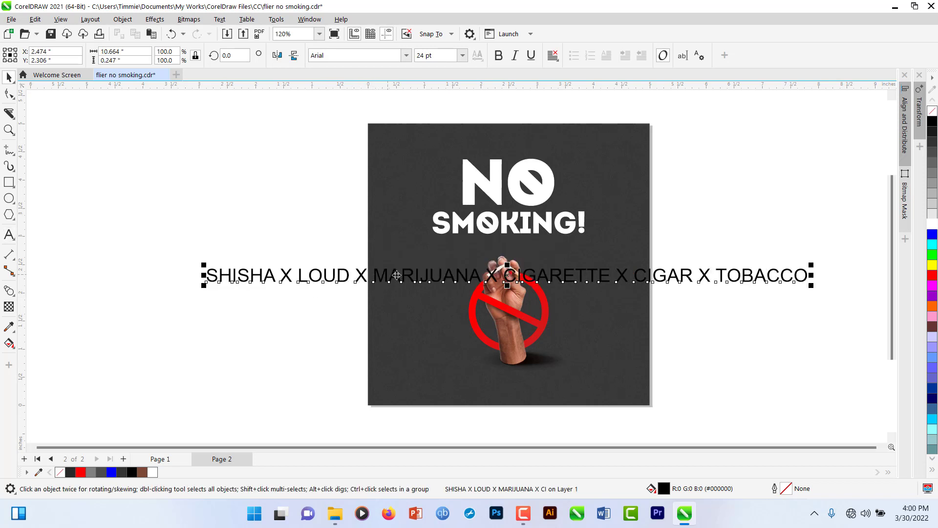
- Format the SHISHA X LOUD line as 10 pt NexaHeavy and place it between SMOKING! and the hand
{"action": "left_click_drag", "start_coordinate": [405, 274], "coordinate": [474, 248]}
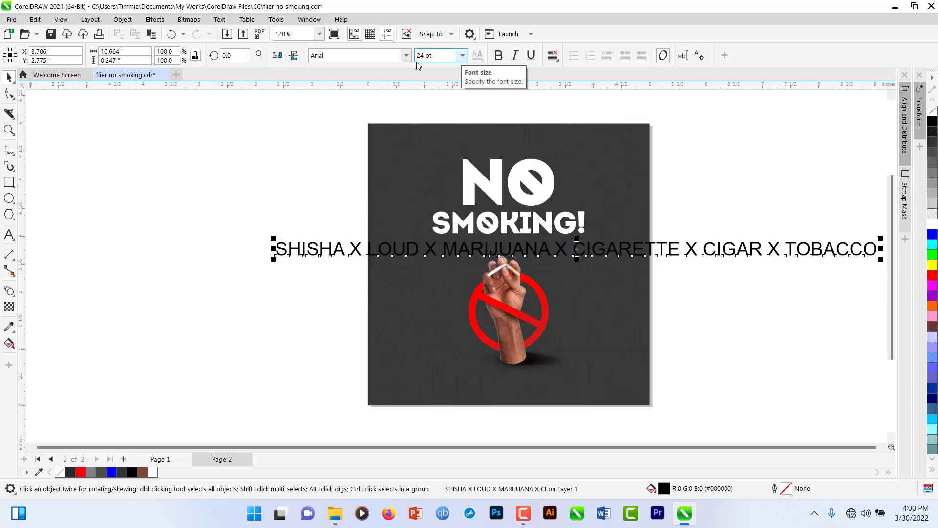
{"action": "left_click", "coordinate": [461, 56]}
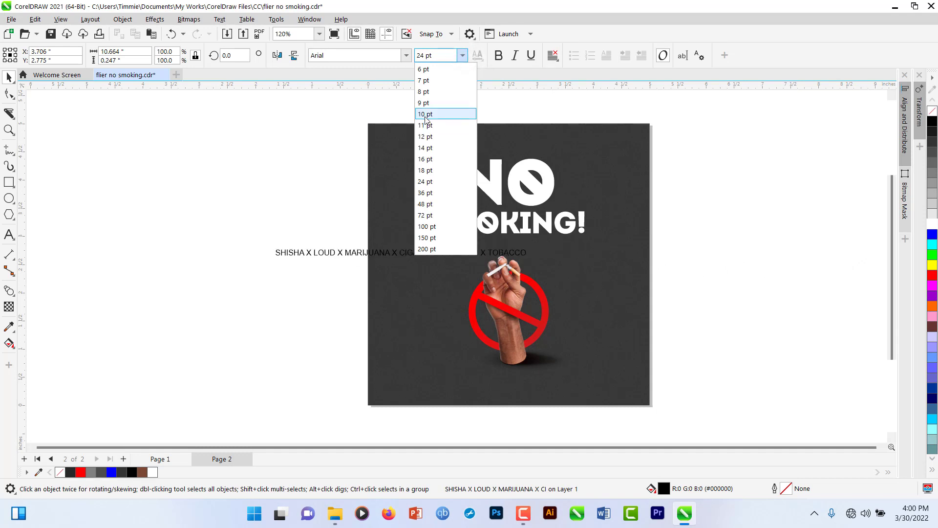
{"action": "left_click", "coordinate": [425, 116]}
{"action": "left_click_drag", "start_coordinate": [393, 251], "coordinate": [501, 247]}
{"action": "left_click", "coordinate": [405, 55]}
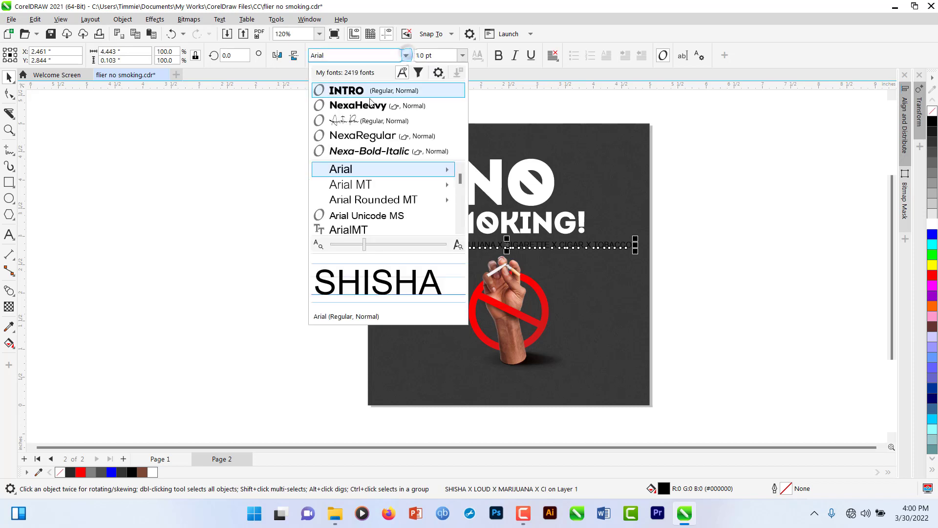
{"action": "left_click", "coordinate": [363, 108]}
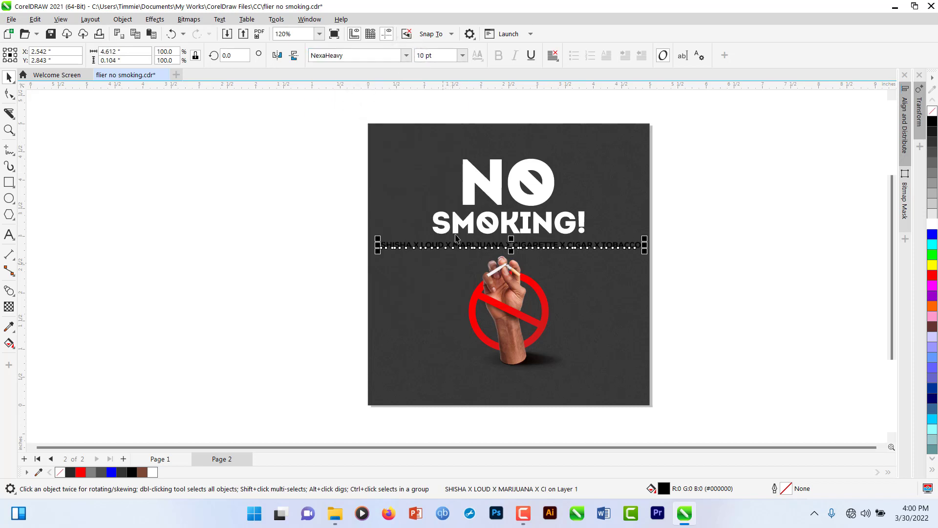
- Fill the SHISHA X LOUD text line with light grey #CCCCCC
{"action": "left_click", "coordinate": [505, 220]}
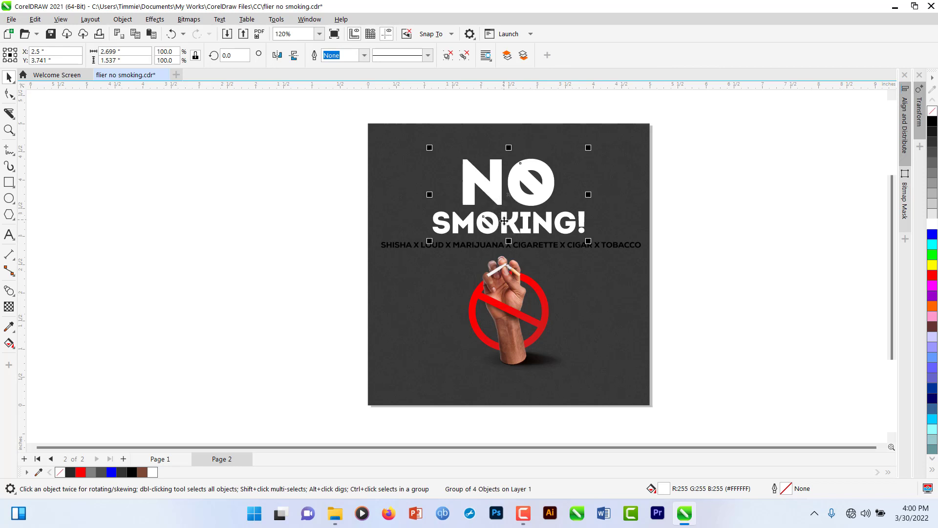
{"action": "left_click", "coordinate": [457, 247]}
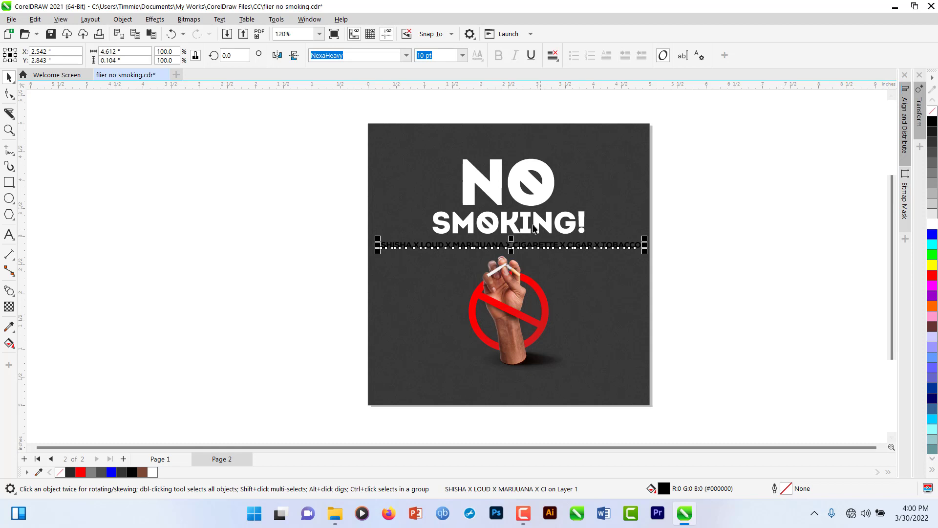
{"action": "left_click", "coordinate": [931, 204]}
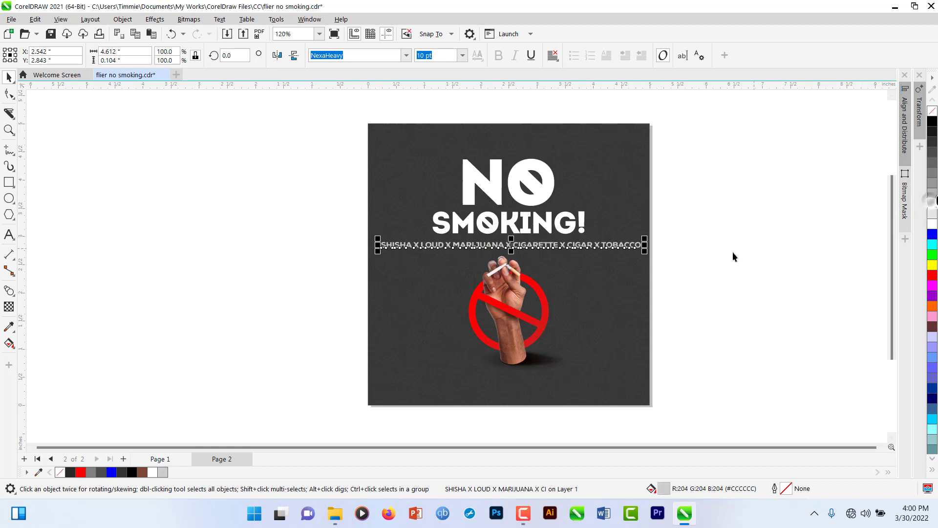
{"action": "left_click", "coordinate": [728, 247]}
{"action": "scroll", "coordinate": [505, 245], "scroll_direction": "up", "scroll_amount": 3}
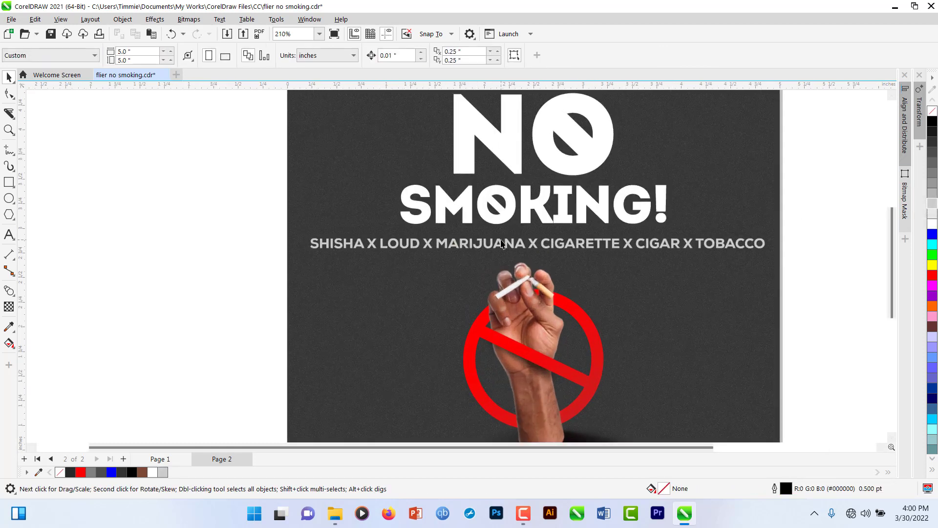
- Break the substance text so CIGAR X TOBACCO starts a second line, and append an X after TOBACCO
{"action": "left_click_drag", "start_coordinate": [502, 243], "coordinate": [522, 237]}
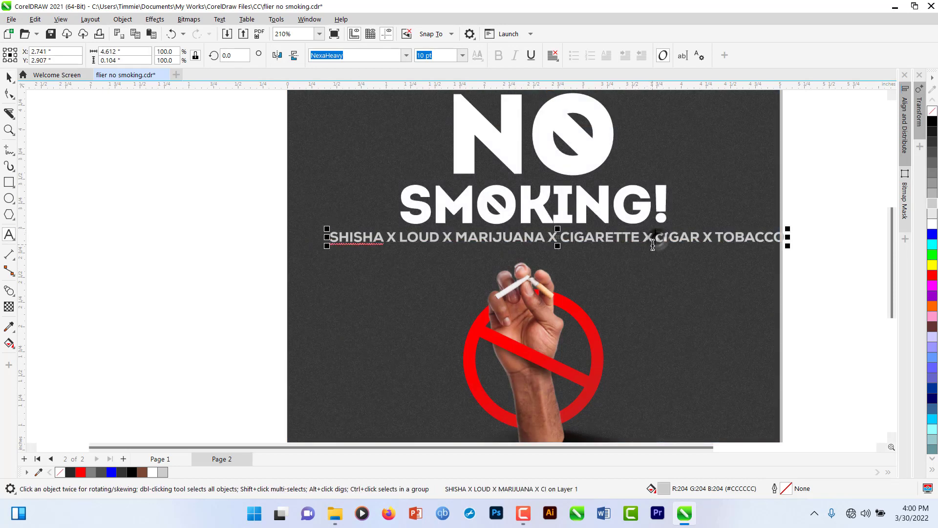
{"action": "key", "text": "Return"}
{"action": "key", "text": "Return"}
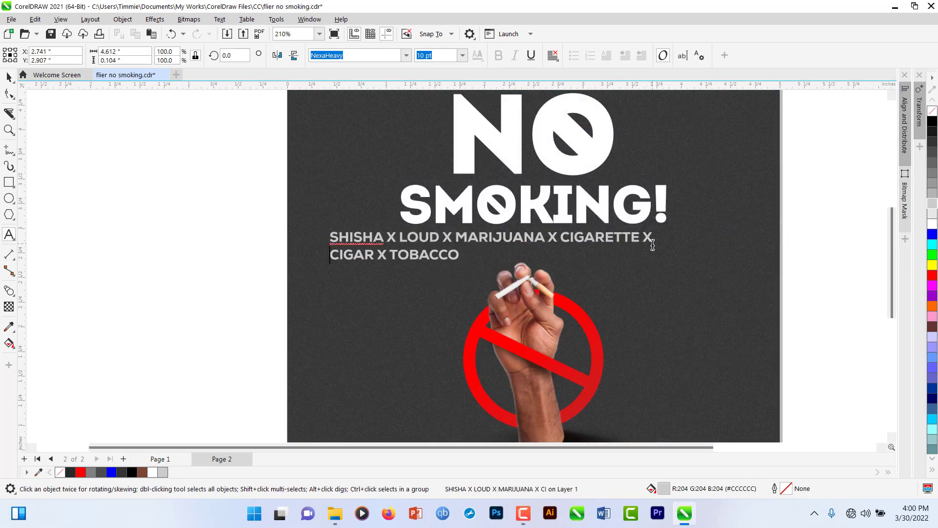
{"action": "left_click", "coordinate": [459, 254]}
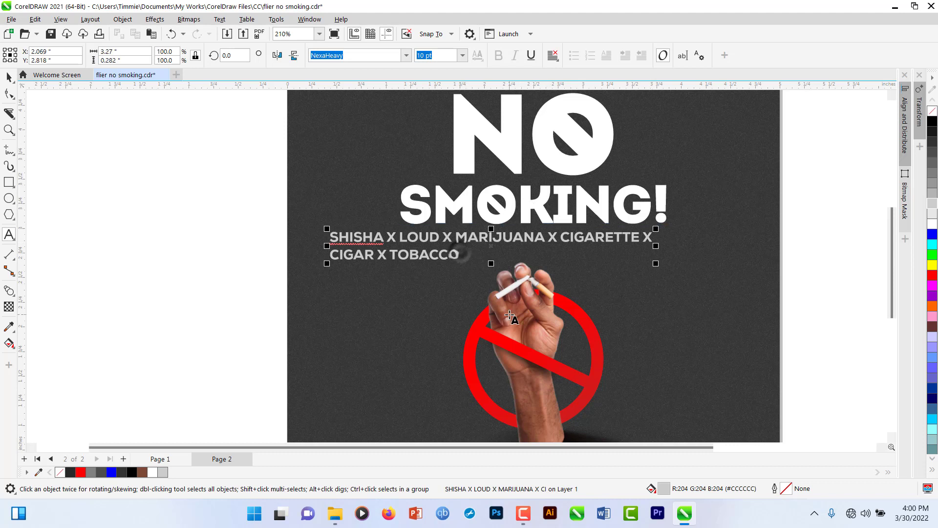
{"action": "key", "text": "ctrl+space"}
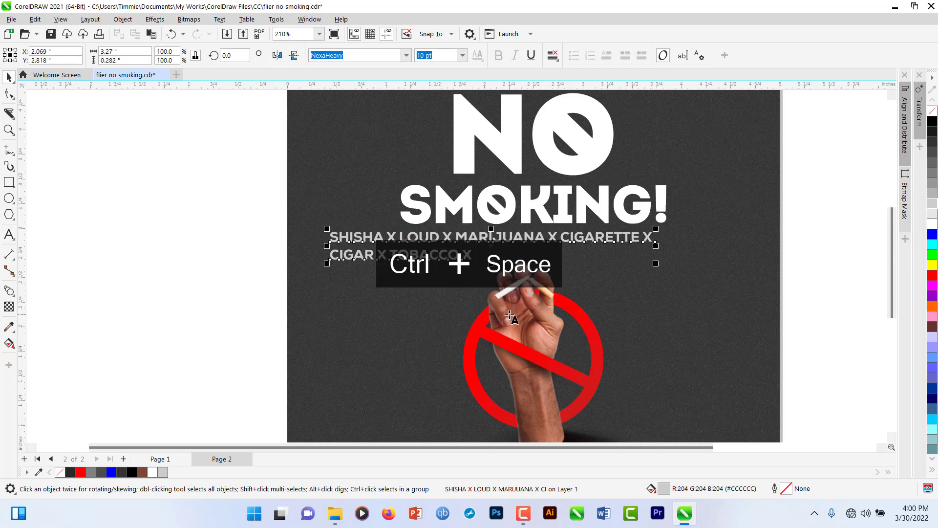
- Centre-align the two-line substance text and centre it horizontally on the background square
{"action": "left_click", "coordinate": [552, 55]}
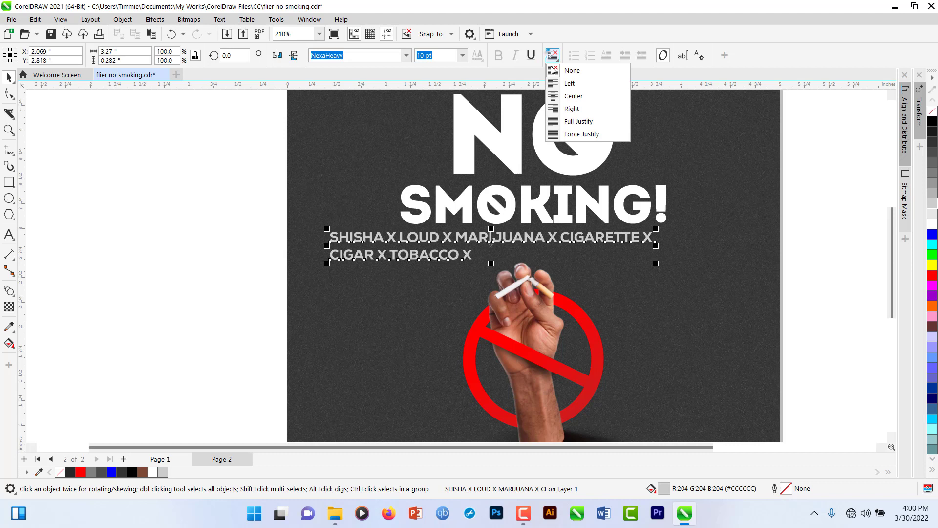
{"action": "left_click", "coordinate": [554, 96]}
{"action": "left_click", "coordinate": [428, 289], "text": "shift"}
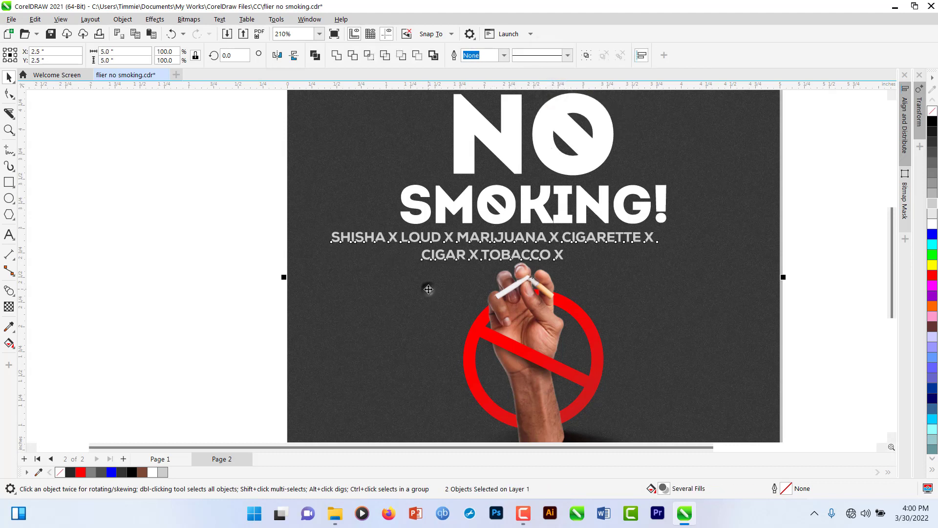
{"action": "left_click", "coordinate": [256, 267]}
{"action": "scroll", "coordinate": [254, 268], "scroll_direction": "down", "scroll_amount": 2}
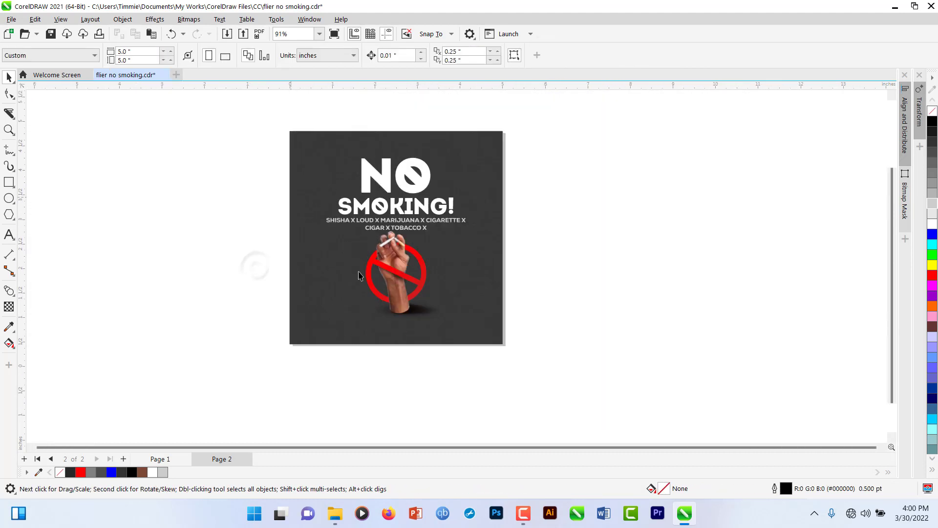
- Inside the background's PowerClip, shrink the hand and sign group to about 2.17 by 2.23 inches and nudge it down
{"action": "scroll", "coordinate": [402, 297], "scroll_direction": "up", "scroll_amount": 1}
{"action": "double_click", "coordinate": [402, 297]}
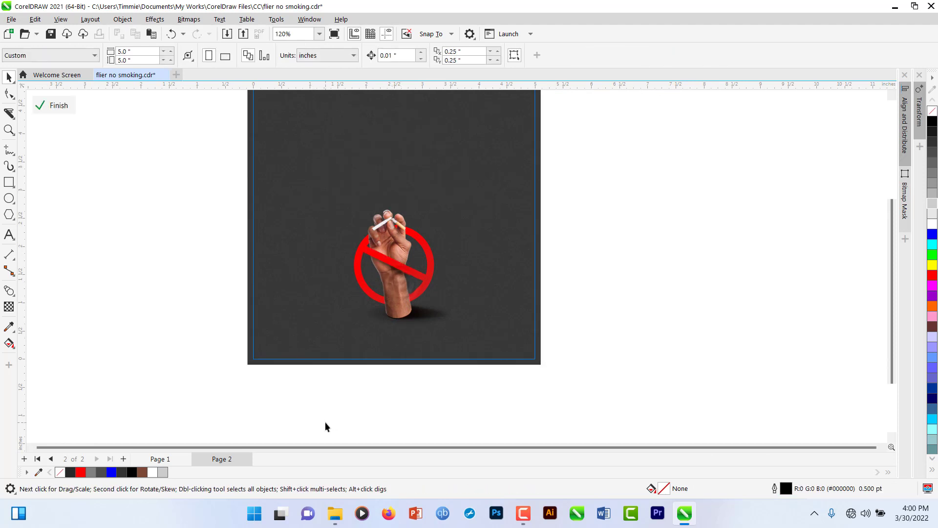
{"action": "left_click_drag", "start_coordinate": [325, 417], "coordinate": [459, 199]}
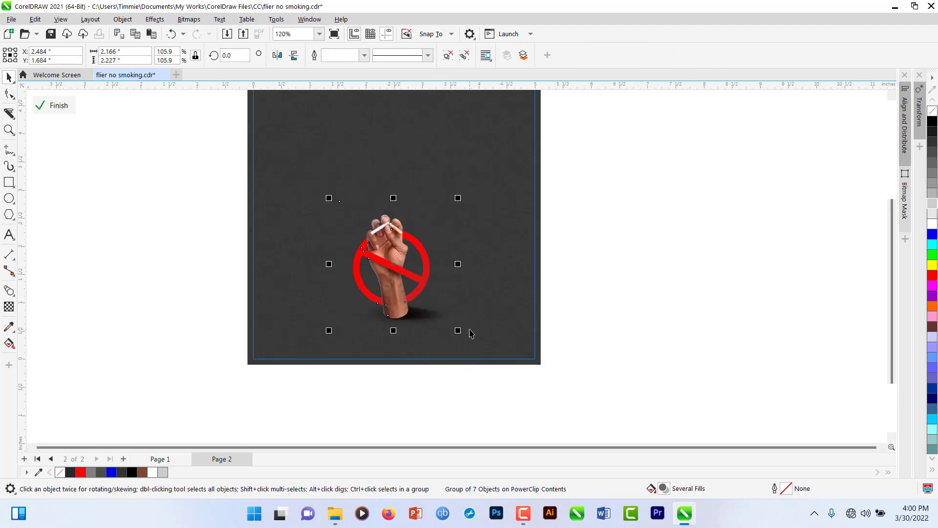
{"action": "key", "text": "Down"}
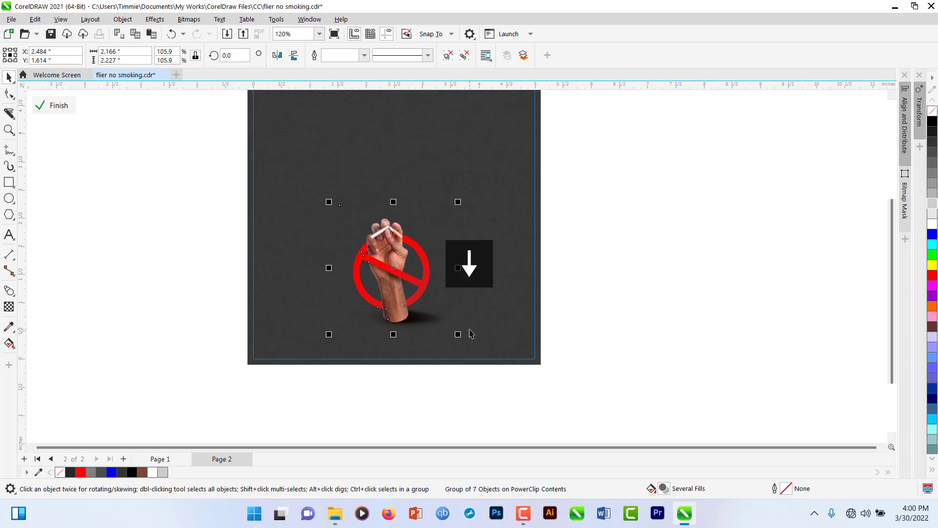
{"action": "left_click", "coordinate": [186, 276], "text": "ctrl"}
{"action": "left_click", "coordinate": [189, 290]}
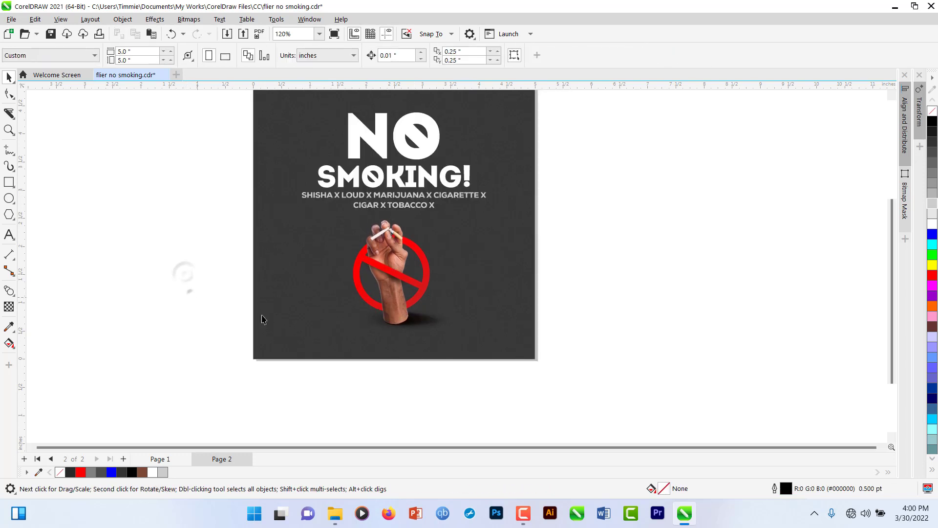
- Examine the flier's overall layout and the spacing between headline, substance text and hand
{"action": "scroll", "coordinate": [337, 306], "scroll_direction": "down", "scroll_amount": 1}
{"action": "scroll", "coordinate": [345, 250], "scroll_direction": "up", "scroll_amount": 2}
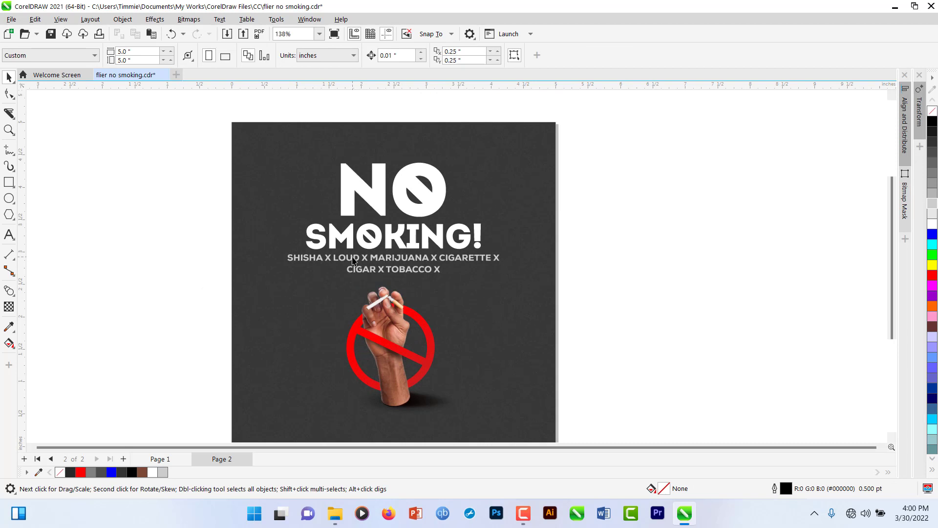
{"action": "left_click", "coordinate": [353, 259]}
{"action": "left_click", "coordinate": [352, 245], "text": "shift"}
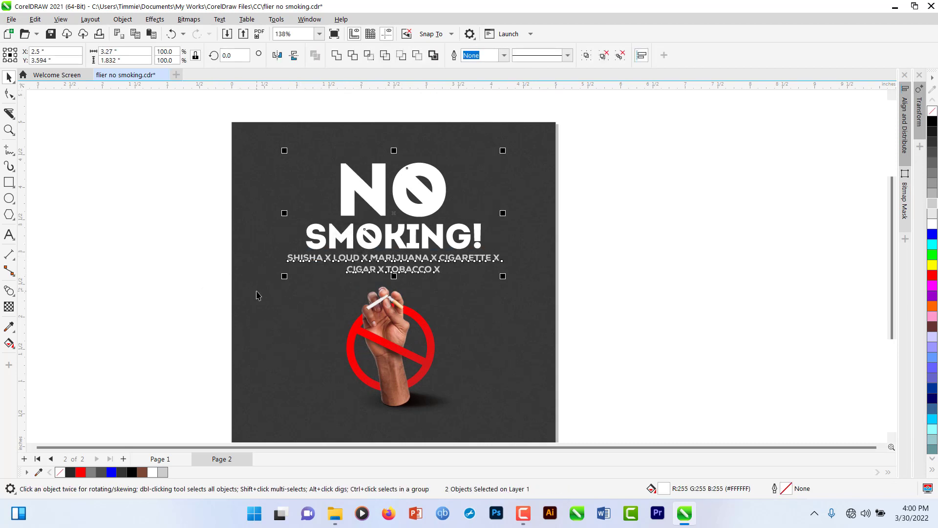
{"action": "left_click", "coordinate": [181, 280]}
{"action": "scroll", "coordinate": [301, 278], "scroll_direction": "down", "scroll_amount": 3}
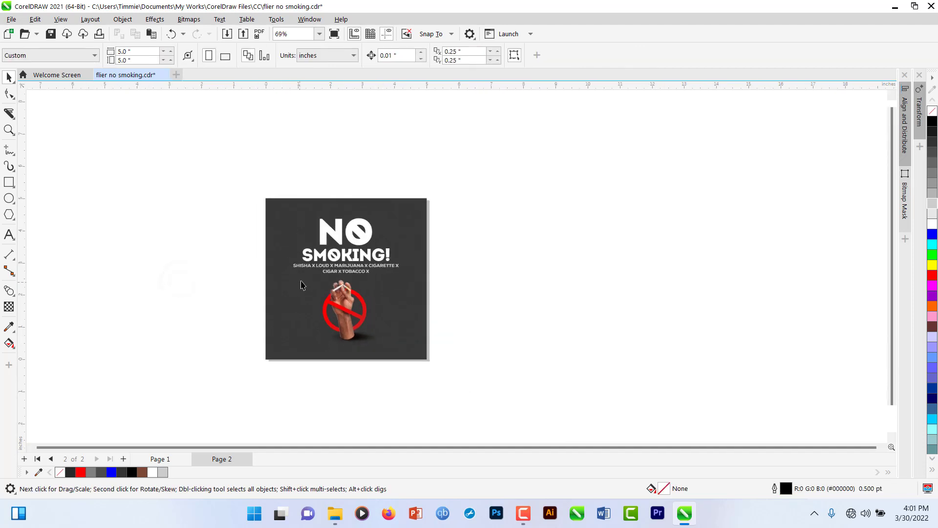
{"action": "scroll", "coordinate": [302, 284], "scroll_direction": "up", "scroll_amount": 2}
{"action": "scroll", "coordinate": [301, 287], "scroll_direction": "down", "scroll_amount": 1}
{"action": "scroll", "coordinate": [313, 293], "scroll_direction": "up", "scroll_amount": 4}
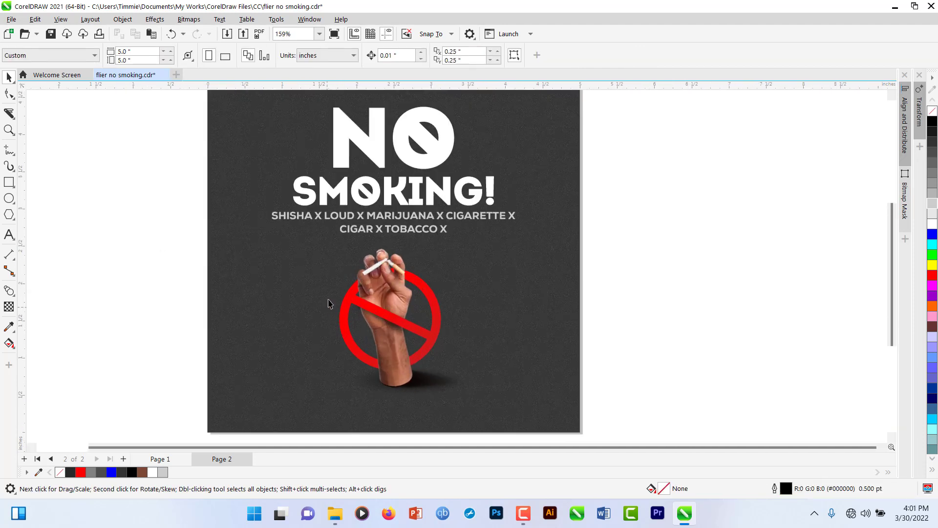
- Draw a narrow rectangle about 0.09 by 0.34 inches beside the flier and rotate it 45 degrees
{"action": "left_click", "coordinate": [8, 183]}
{"action": "left_click_drag", "start_coordinate": [144, 269], "coordinate": [151, 293]}
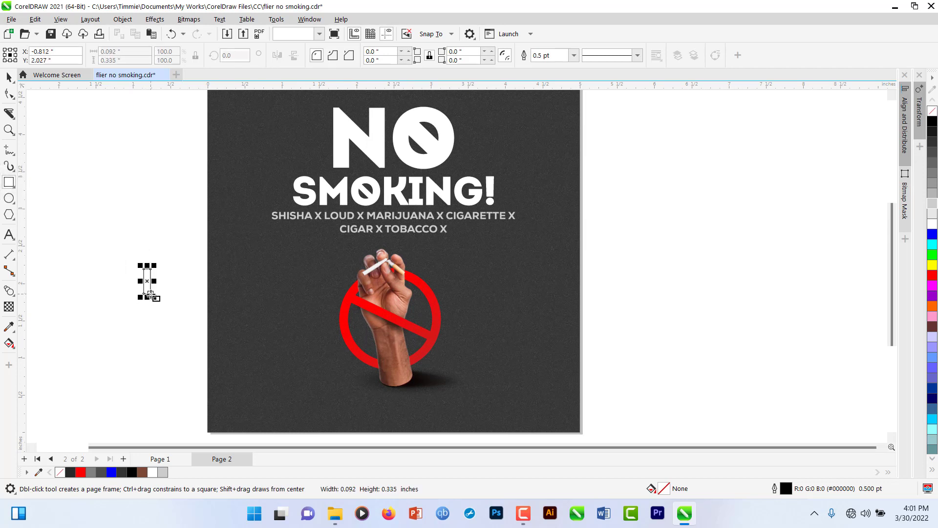
{"action": "key", "text": "space"}
{"action": "left_click", "coordinate": [146, 289]}
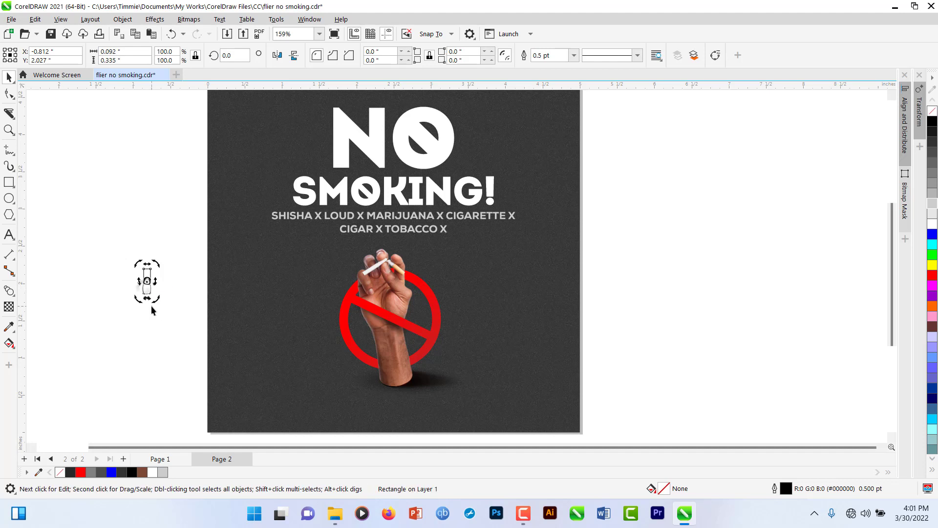
{"action": "scroll", "coordinate": [146, 292], "scroll_direction": "up", "scroll_amount": 2}
{"action": "left_click_drag", "start_coordinate": [155, 294], "coordinate": [173, 283]}
{"action": "left_click", "coordinate": [131, 300]}
{"action": "left_click", "coordinate": [144, 268]}
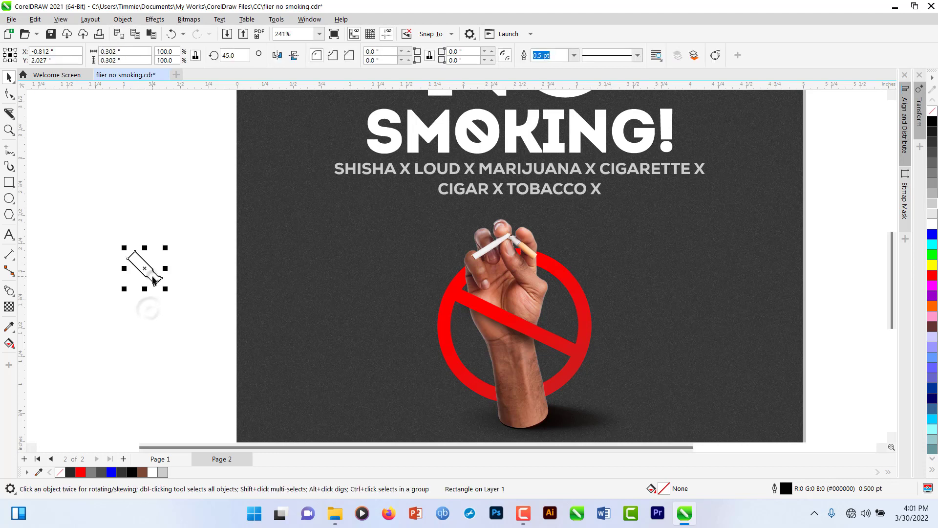
- Duplicate the slanted rectangle in place, mirror the copy horizontally, and weld both bars into one X shape
{"action": "key", "text": "ctrl+c"}
{"action": "key", "text": "ctrl+v"}
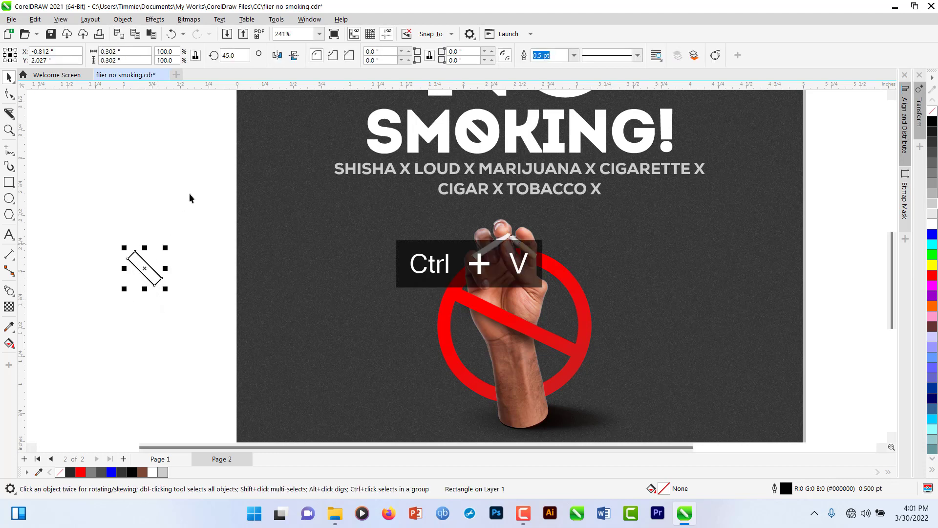
{"action": "left_click", "coordinate": [277, 55]}
{"action": "left_click_drag", "start_coordinate": [90, 218], "coordinate": [183, 277]}
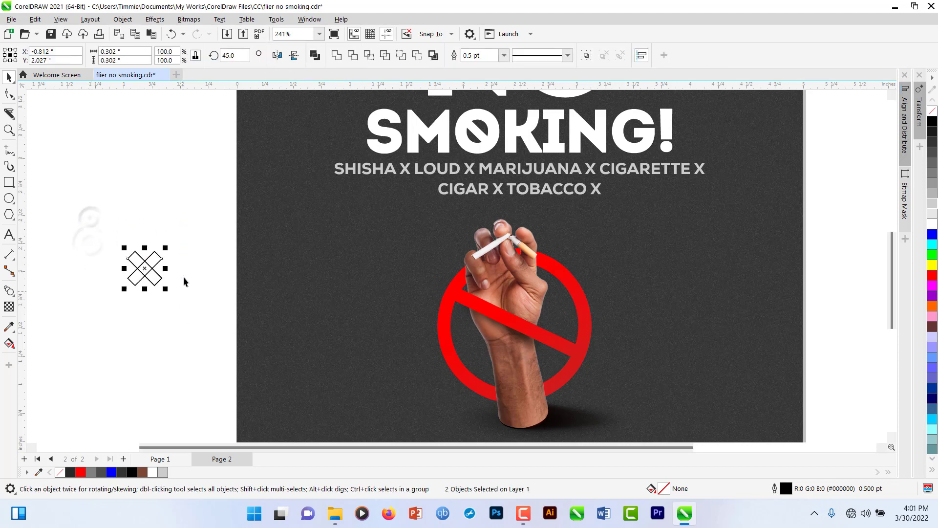
{"action": "left_click", "coordinate": [335, 55]}
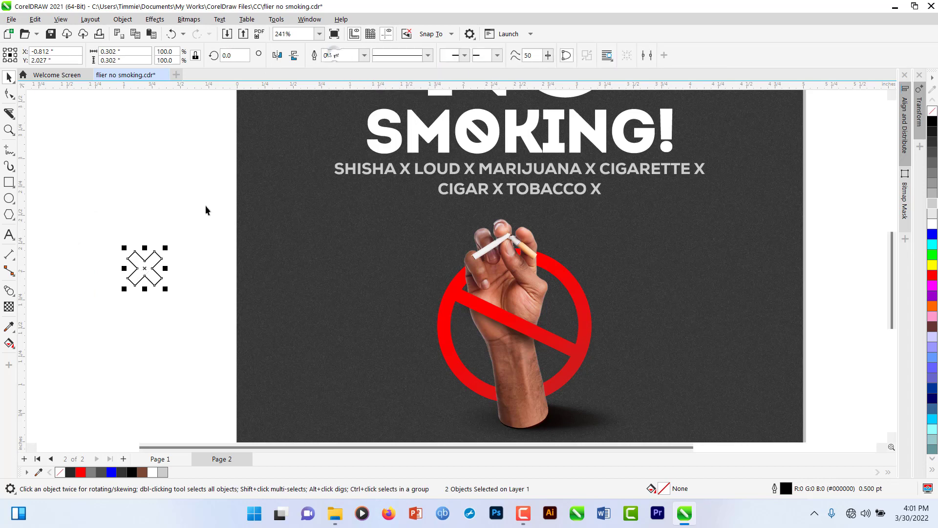
- Place the X shape left of the hand's fingers at about 0.17 inches, fill it black and tilt it slightly
{"action": "left_click", "coordinate": [119, 227]}
{"action": "left_click_drag", "start_coordinate": [145, 270], "coordinate": [401, 260]}
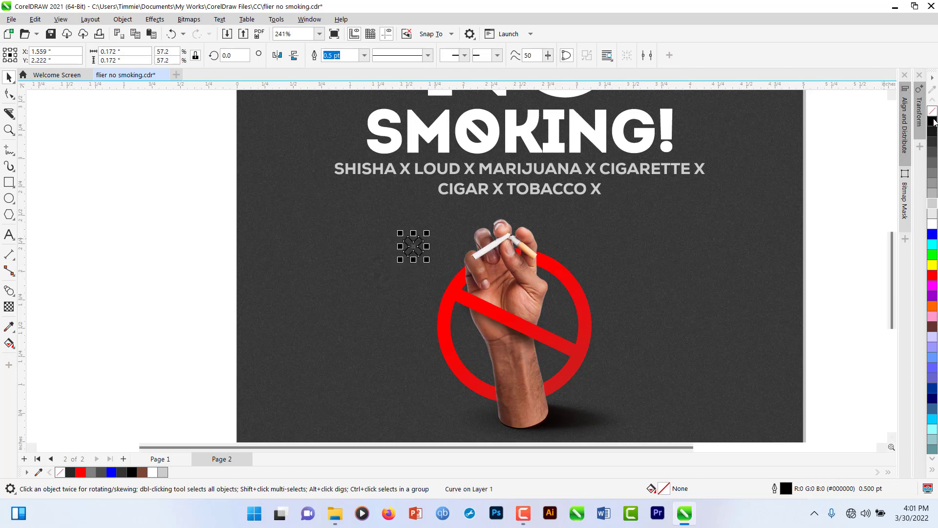
{"action": "left_click", "coordinate": [933, 122]}
{"action": "left_click_drag", "start_coordinate": [415, 251], "coordinate": [432, 291]}
{"action": "scroll", "coordinate": [423, 267], "scroll_direction": "up", "scroll_amount": 1}
{"action": "left_click", "coordinate": [423, 262]}
{"action": "left_click", "coordinate": [131, 283]}
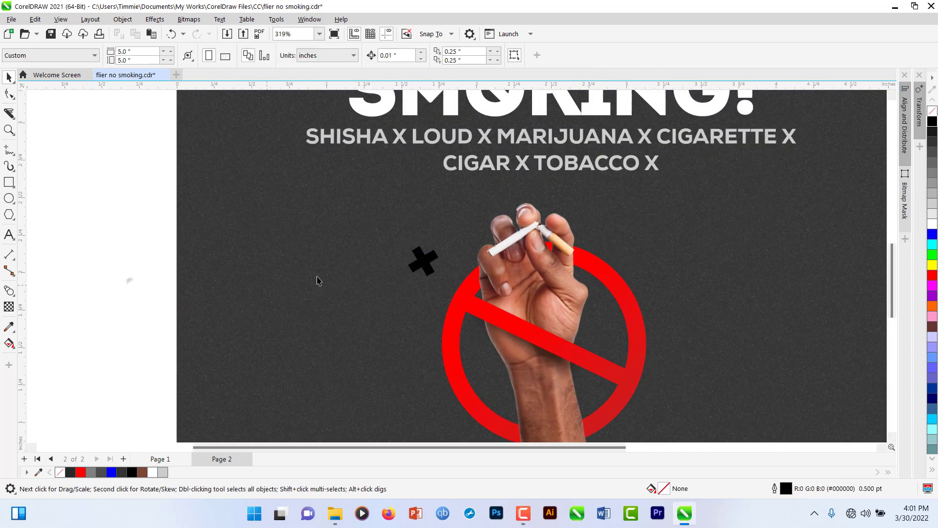
- Draw a circle about 0.12 inches wide to the right of the prohibition sign with a 3 pt outline
{"action": "scroll", "coordinate": [318, 280], "scroll_direction": "down", "scroll_amount": 2}
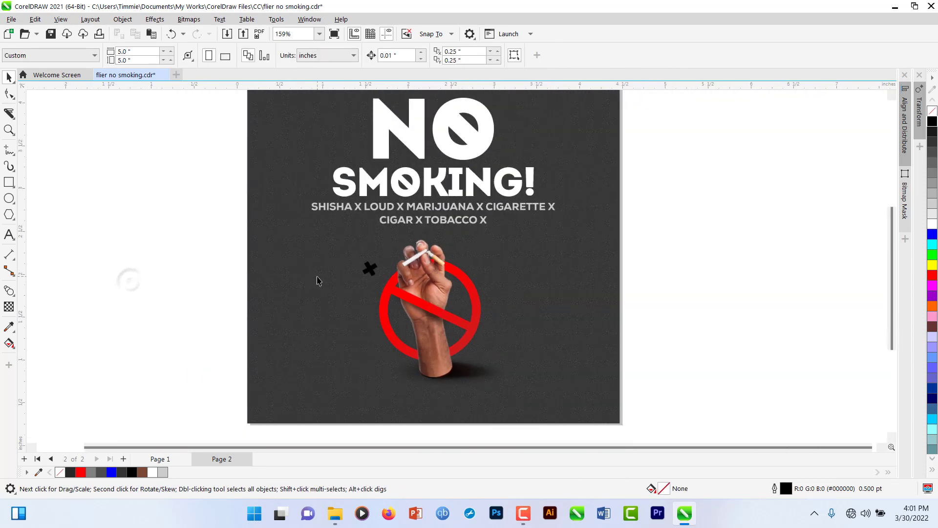
{"action": "left_click", "coordinate": [9, 198]}
{"action": "scroll", "coordinate": [512, 310], "scroll_direction": "up", "scroll_amount": 2}
{"action": "left_click_drag", "start_coordinate": [482, 312], "coordinate": [504, 335]}
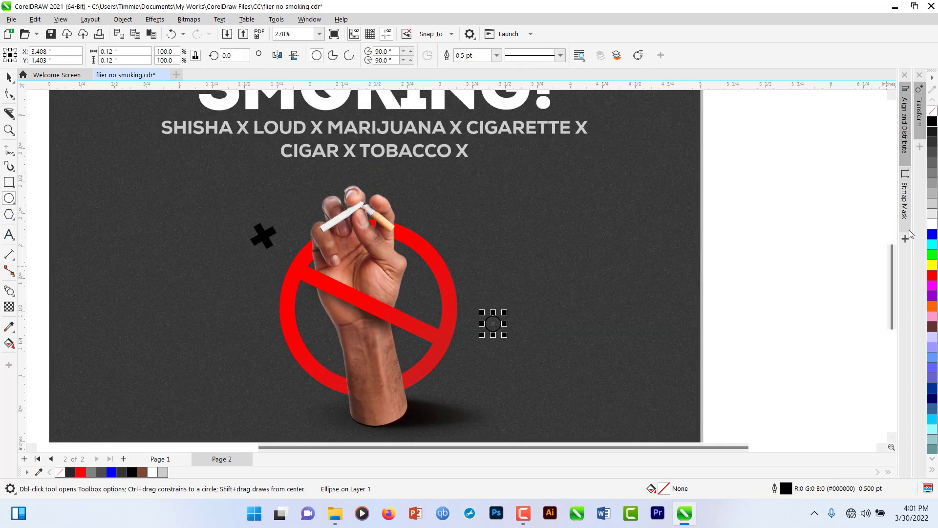
{"action": "left_click", "coordinate": [496, 55]}
{"action": "left_click", "coordinate": [464, 103]}
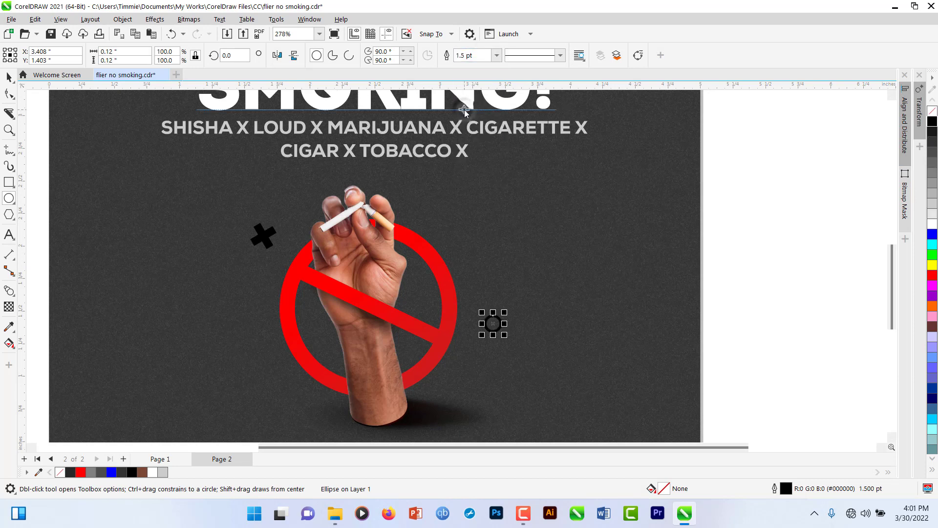
{"action": "left_click", "coordinate": [496, 55]}
{"action": "left_click", "coordinate": [462, 127]}
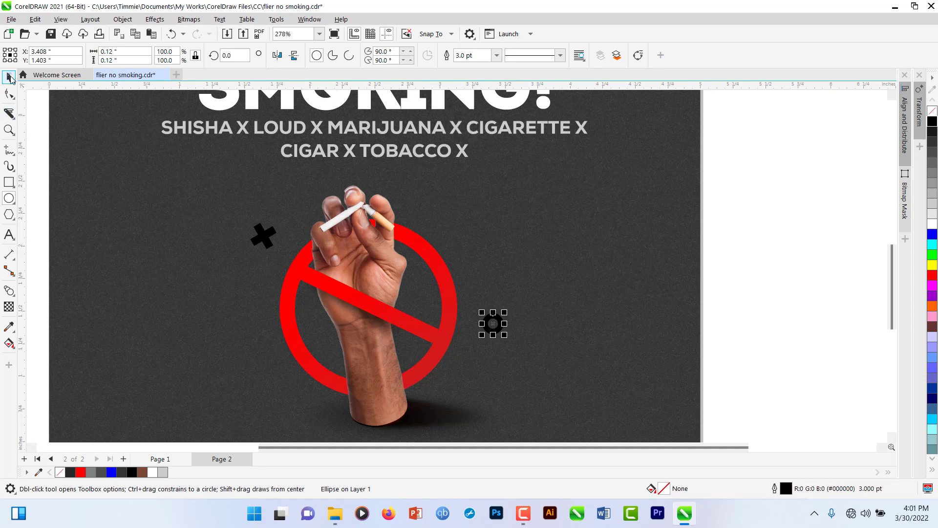
- Try a 70% Black outline colour on the small circle beside the prohibition sign
{"action": "left_click", "coordinate": [10, 79]}
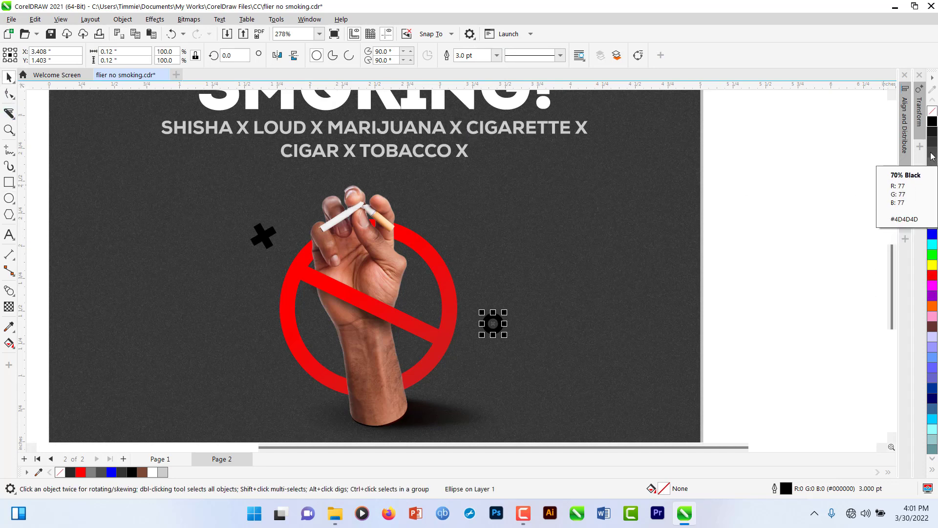
{"action": "right_click", "coordinate": [932, 157]}
{"action": "left_click", "coordinate": [812, 255]}
{"action": "scroll", "coordinate": [465, 346], "scroll_direction": "down", "scroll_amount": 2}
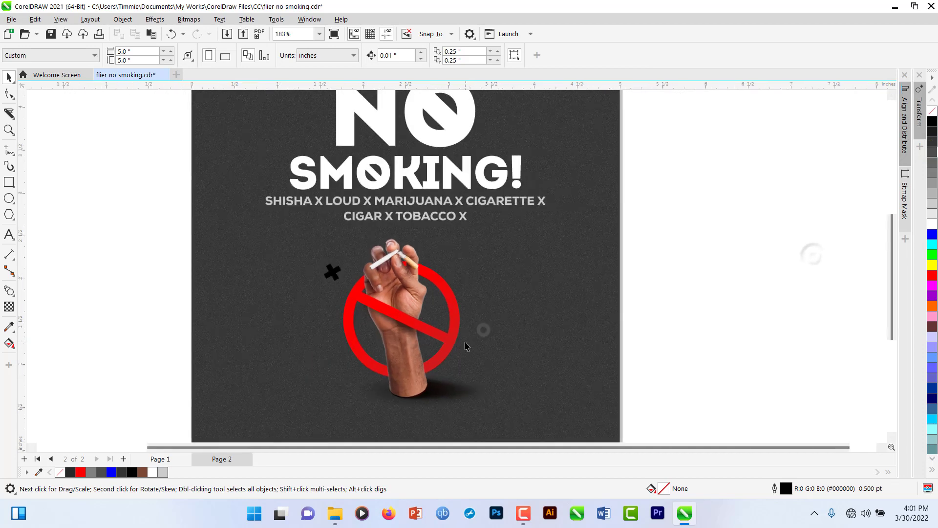
{"action": "scroll", "coordinate": [465, 346], "scroll_direction": "down", "scroll_amount": 2}
- Recolour the small circle's outline white
{"action": "key", "text": "Tab"}
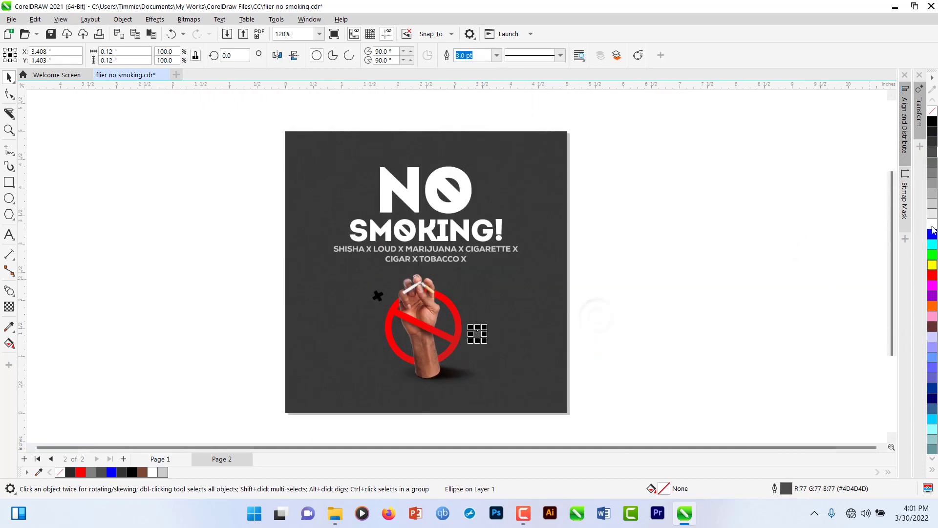
{"action": "right_click", "coordinate": [931, 223]}
{"action": "left_click", "coordinate": [728, 275]}
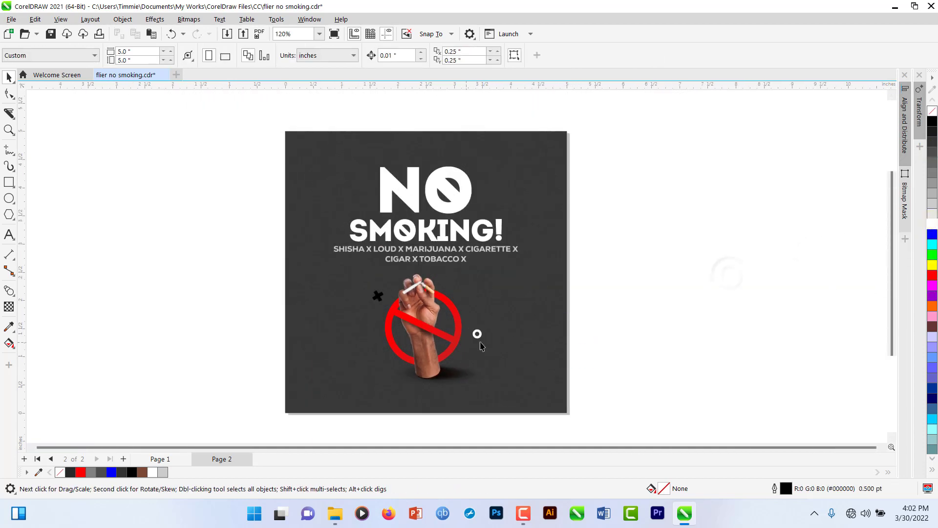
- Check the small circle in the page 1 design and recolour the page 2 circle's outline black
{"action": "left_click_drag", "start_coordinate": [629, 316], "coordinate": [466, 373]}
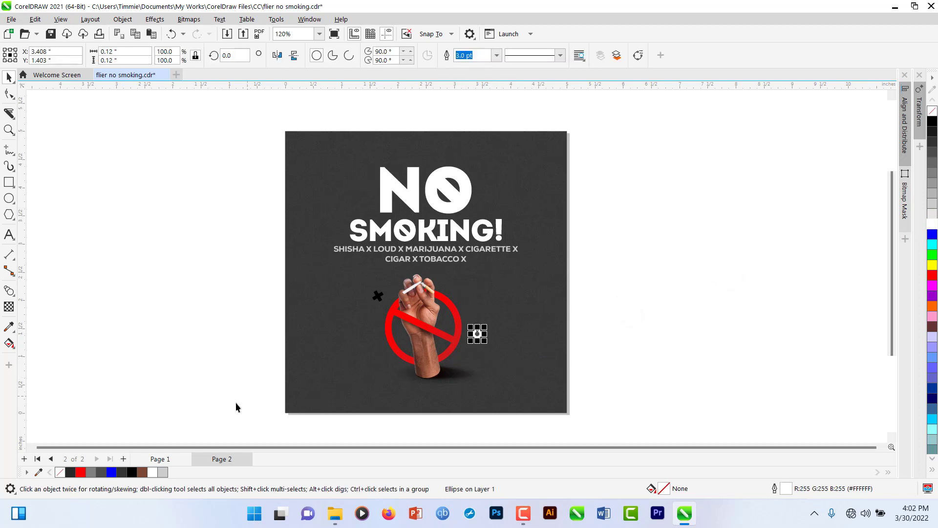
{"action": "left_click", "coordinate": [157, 458]}
{"action": "scroll", "coordinate": [493, 347], "scroll_direction": "up", "scroll_amount": 3}
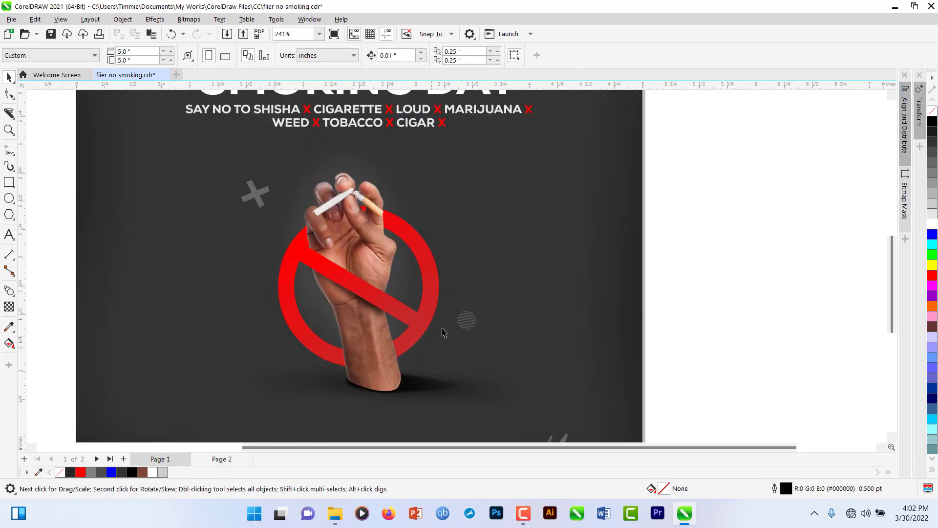
{"action": "left_click", "coordinate": [214, 459]}
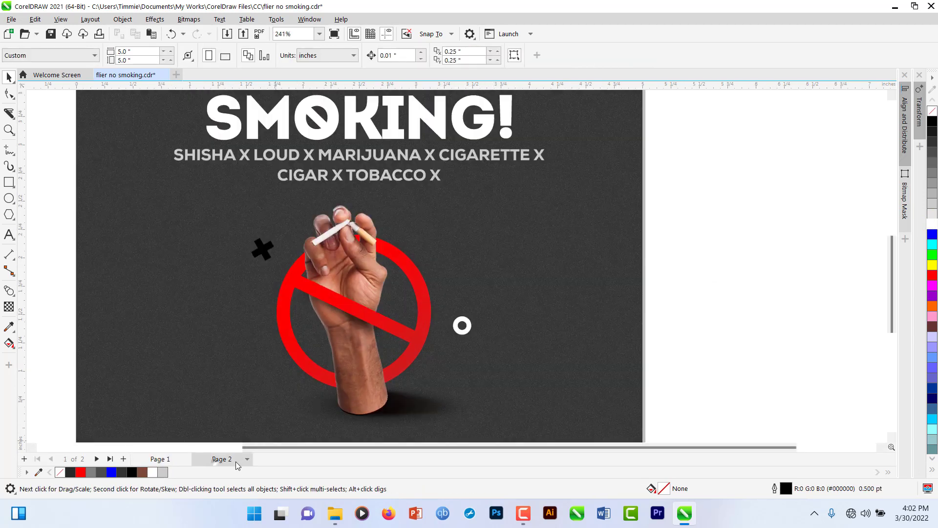
{"action": "scroll", "coordinate": [423, 379], "scroll_direction": "down", "scroll_amount": 2}
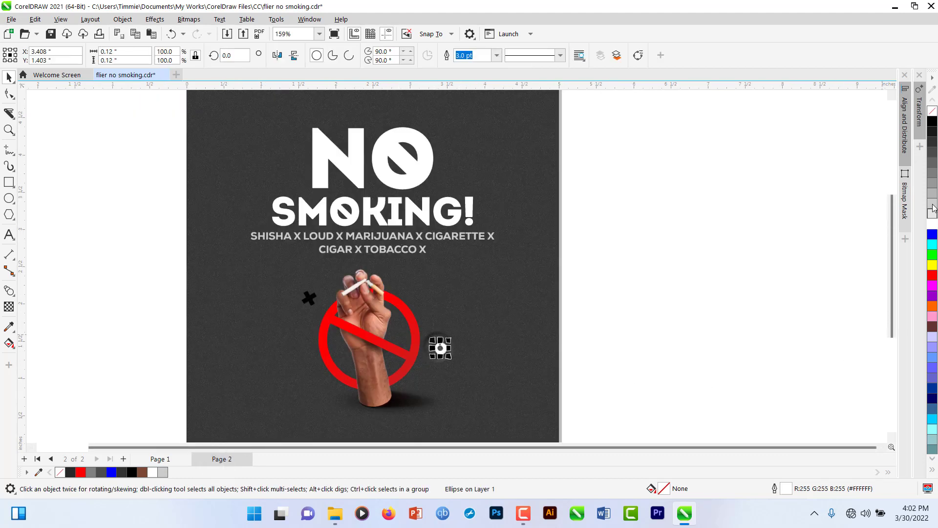
{"action": "right_click", "coordinate": [932, 122]}
{"action": "left_click", "coordinate": [590, 363]}
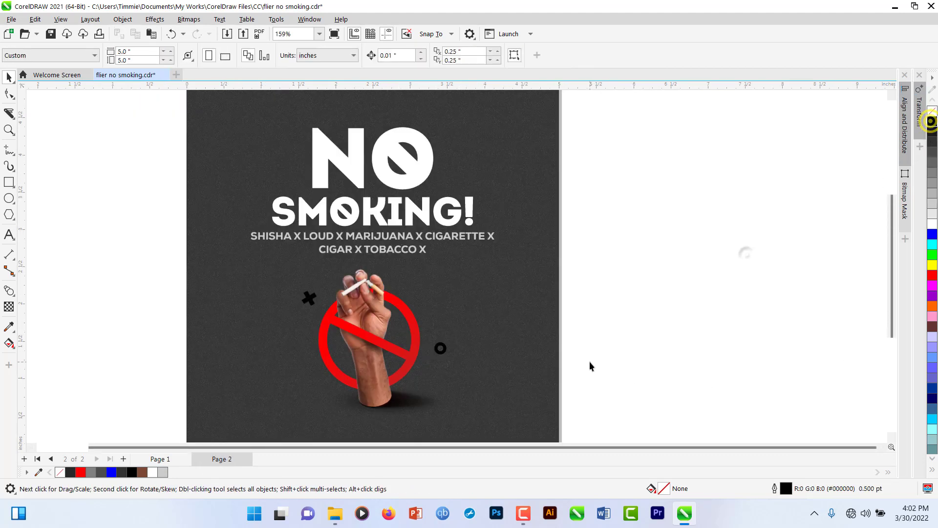
- Open the contents of the background PowerClip rectangle on page 2 for editing
{"action": "scroll", "coordinate": [589, 364], "scroll_direction": "down", "scroll_amount": 3}
{"action": "scroll", "coordinate": [544, 366], "scroll_direction": "up", "scroll_amount": 2}
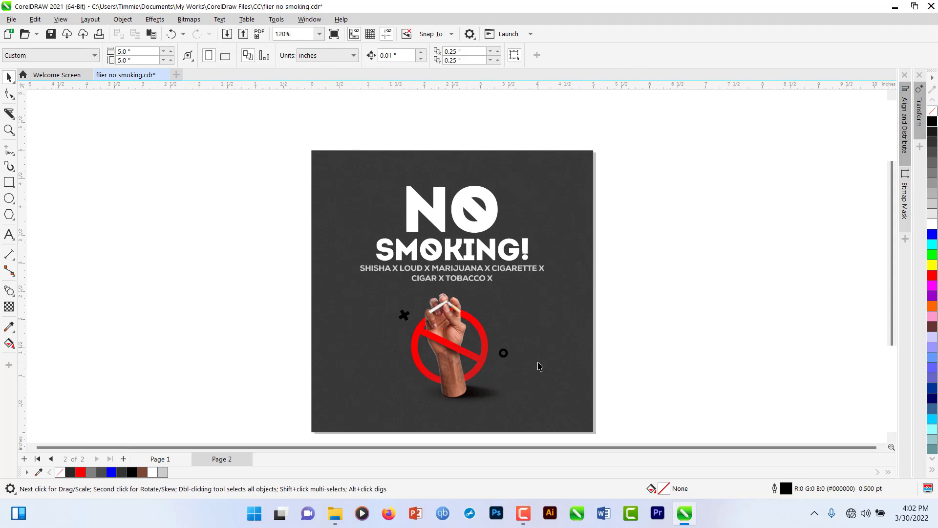
{"action": "scroll", "coordinate": [437, 362], "scroll_direction": "up", "scroll_amount": 2}
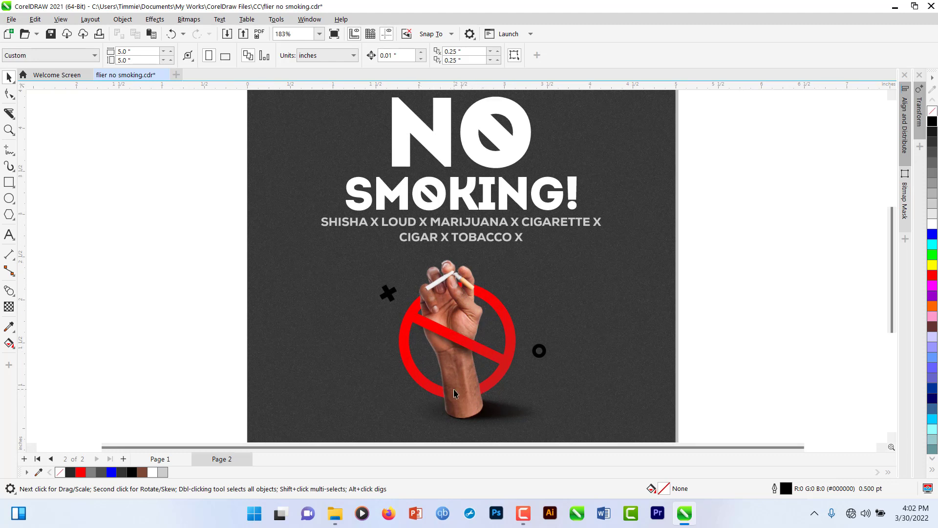
{"action": "scroll", "coordinate": [454, 393], "scroll_direction": "down", "scroll_amount": 2}
{"action": "left_click", "coordinate": [365, 366]}
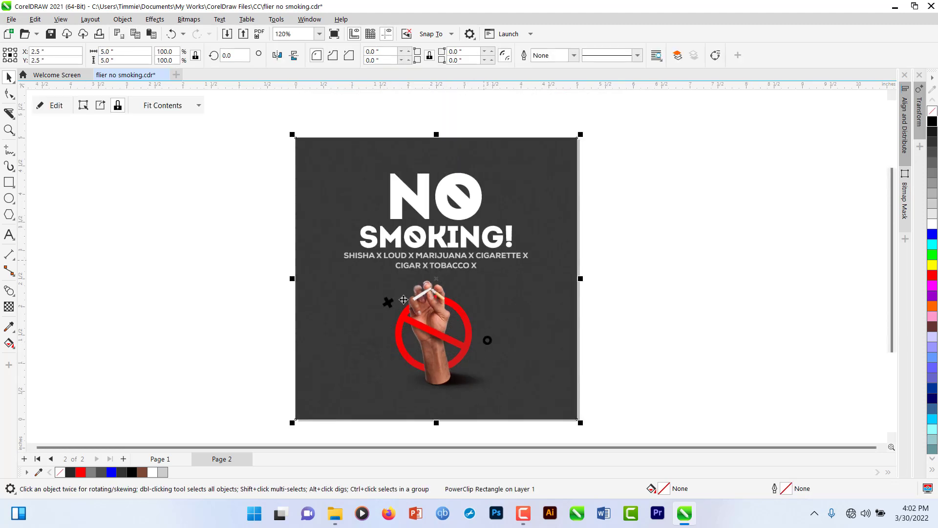
{"action": "double_click", "coordinate": [360, 341]}
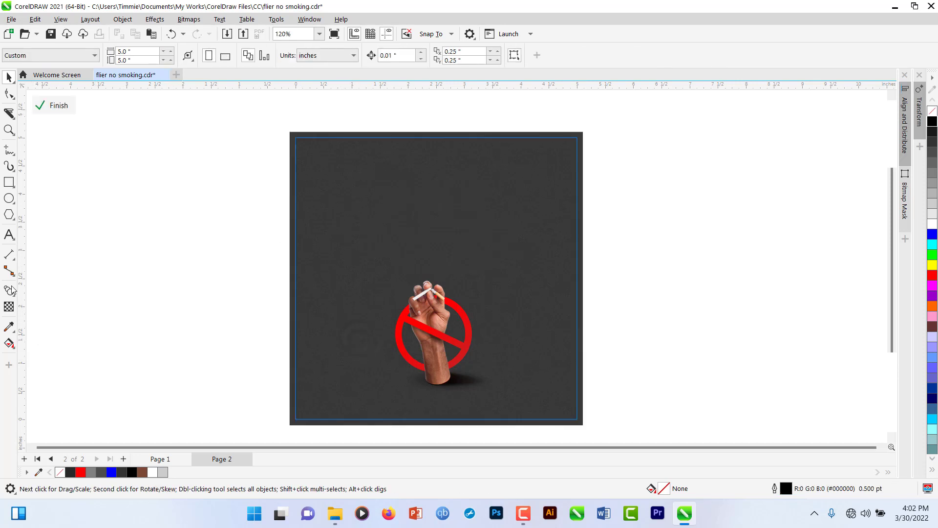
- Trace a closed B-Spline curve around the hand from wrist to fingertips, about 0.73 inches wide and 1.63 inches high
{"action": "left_click", "coordinate": [13, 159]}
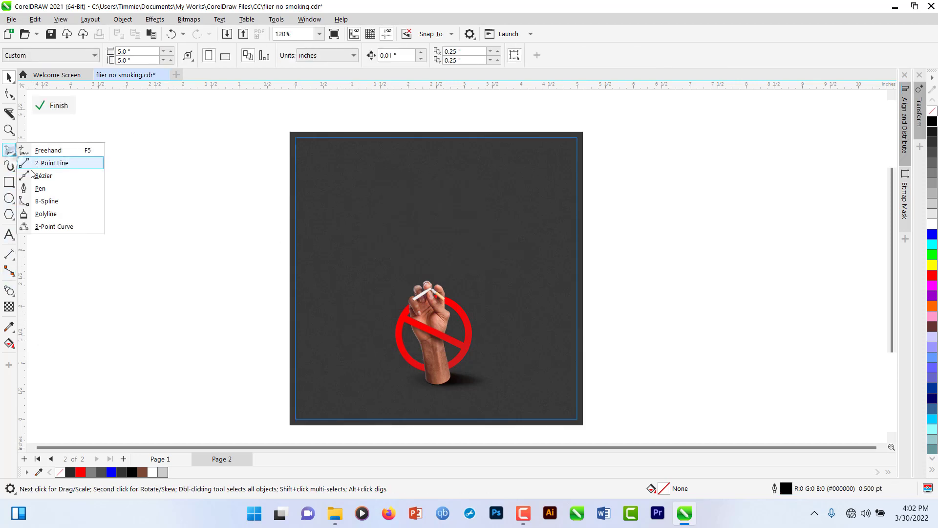
{"action": "left_click", "coordinate": [38, 198]}
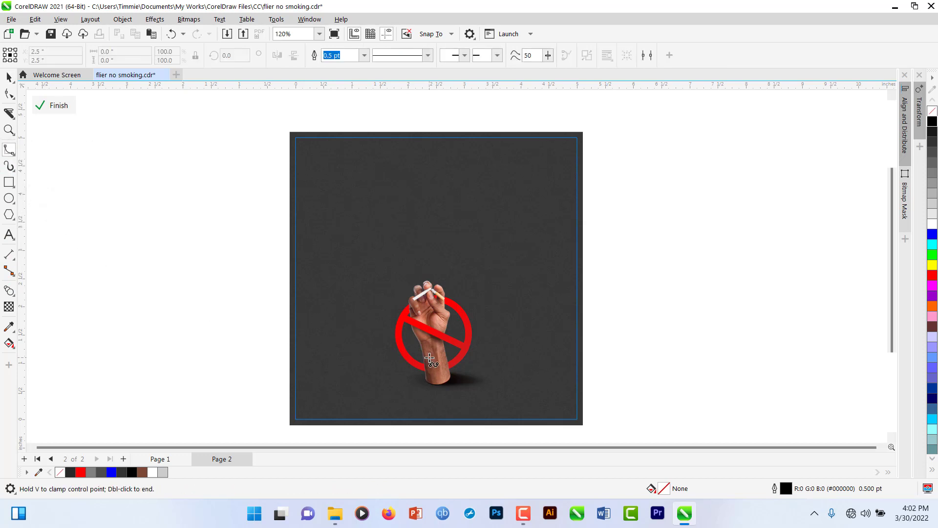
{"action": "scroll", "coordinate": [408, 356], "scroll_direction": "up", "scroll_amount": 2}
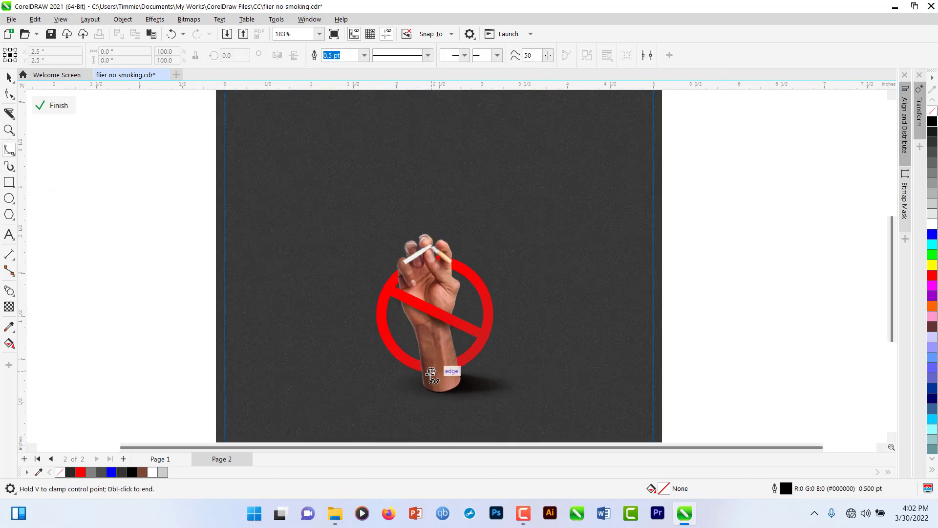
{"action": "scroll", "coordinate": [410, 345], "scroll_direction": "up", "scroll_amount": 1}
{"action": "left_click", "coordinate": [419, 350]}
{"action": "left_click", "coordinate": [415, 328]}
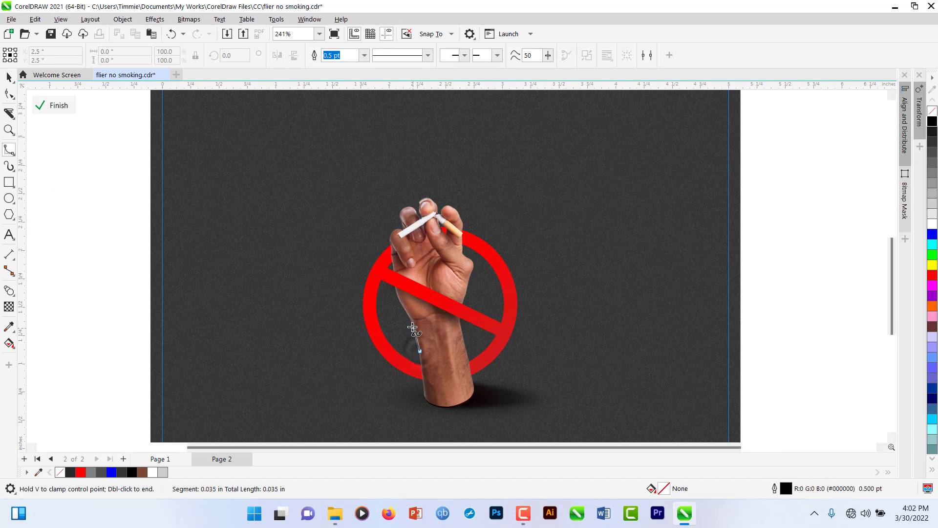
{"action": "left_click", "coordinate": [405, 319]}
{"action": "left_click", "coordinate": [394, 297]}
{"action": "left_click", "coordinate": [392, 265]}
{"action": "left_click", "coordinate": [388, 241]}
{"action": "left_click", "coordinate": [394, 226]}
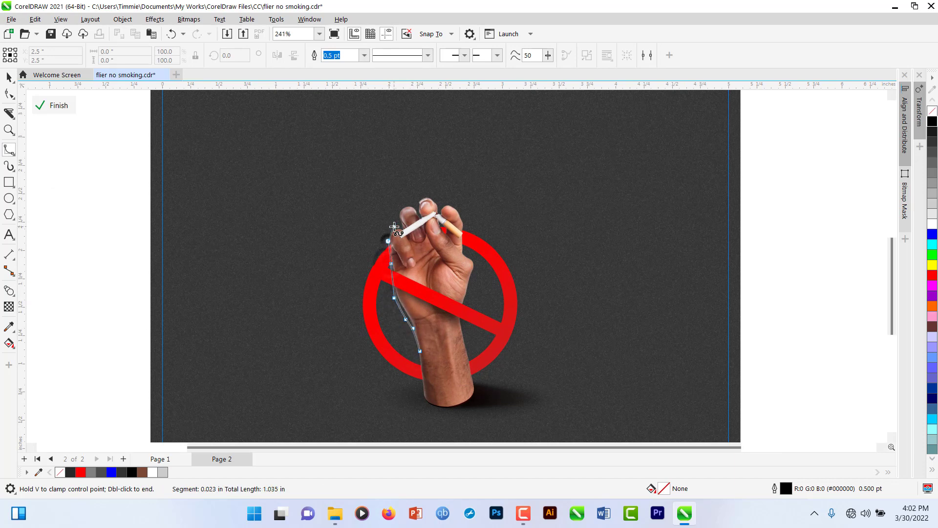
{"action": "left_click", "coordinate": [399, 222]}
{"action": "left_click", "coordinate": [399, 208]}
{"action": "left_click", "coordinate": [418, 201]}
{"action": "left_click", "coordinate": [420, 188]}
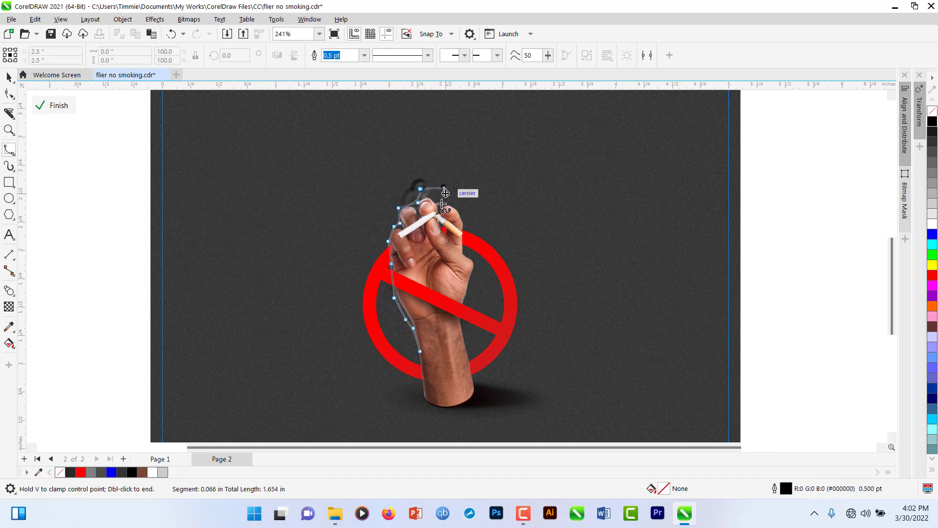
{"action": "left_click", "coordinate": [443, 187]}
{"action": "left_click", "coordinate": [441, 207]}
{"action": "left_click", "coordinate": [457, 213]}
{"action": "left_click", "coordinate": [459, 229]}
{"action": "left_click", "coordinate": [468, 247]}
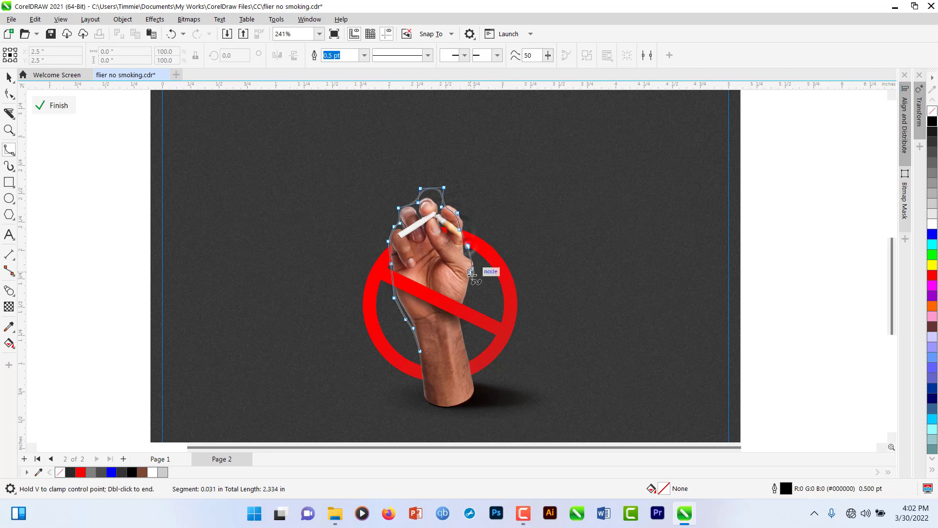
{"action": "left_click", "coordinate": [472, 267]}
{"action": "left_click", "coordinate": [470, 286]}
{"action": "left_click", "coordinate": [459, 317]}
{"action": "left_click", "coordinate": [467, 351]}
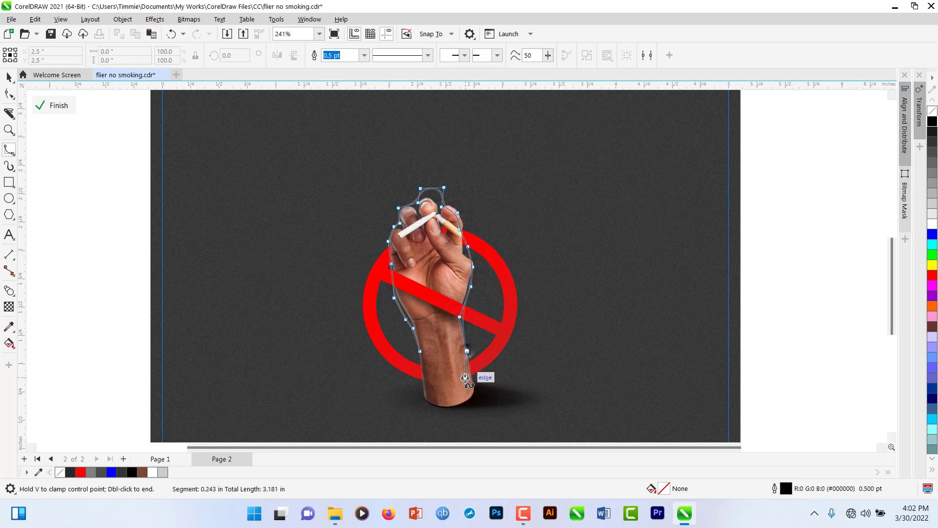
{"action": "left_click", "coordinate": [463, 380]}
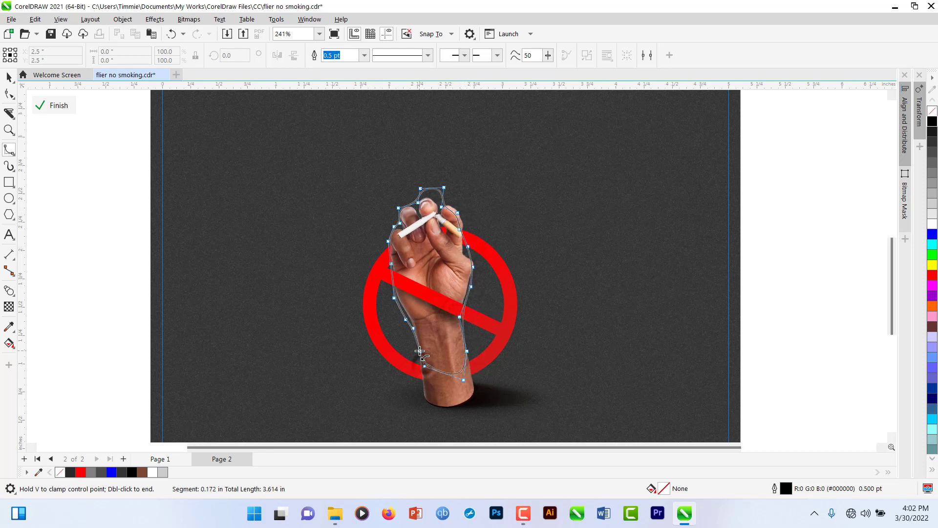
{"action": "left_click", "coordinate": [420, 351]}
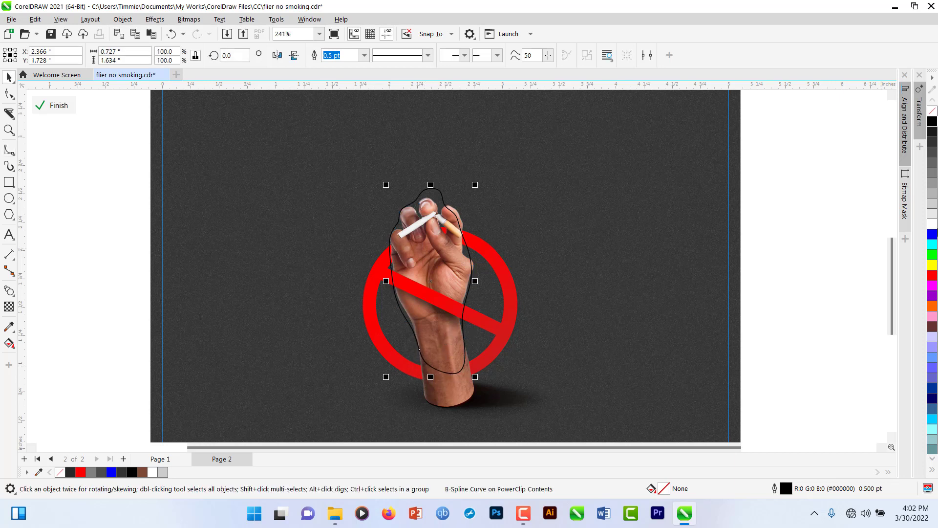
- Fill the traced hand shape with light grey #B3B3B3 and remove its outline
{"action": "left_click", "coordinate": [931, 225]}
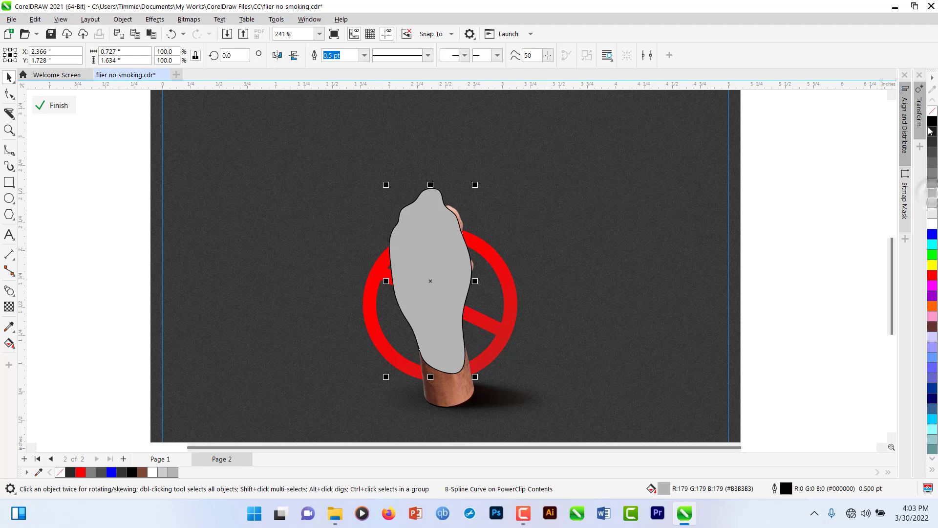
{"action": "right_click", "coordinate": [931, 111]}
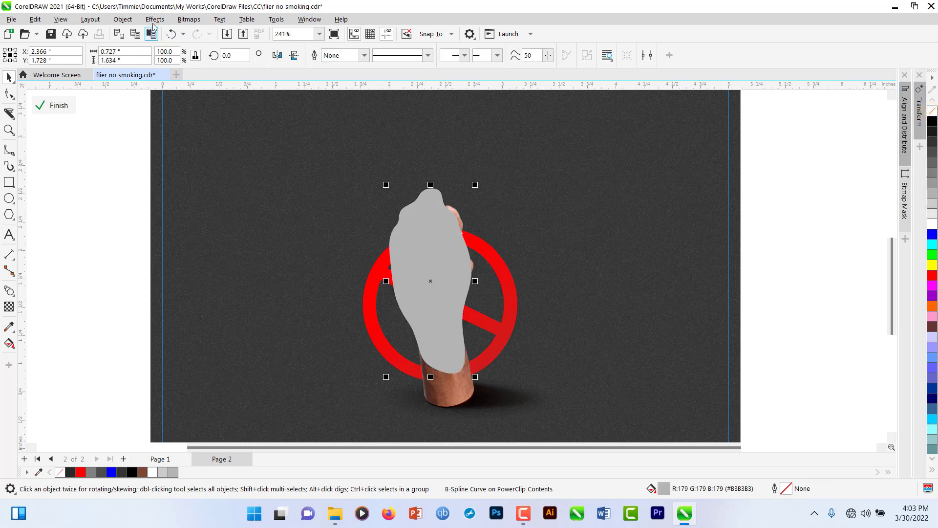
- Apply a Gaussian Blur with a 28.2-pixel radius to the grey shape and send it behind the hand
{"action": "left_click", "coordinate": [155, 19]}
{"action": "mouse_move", "coordinate": [175, 92]}
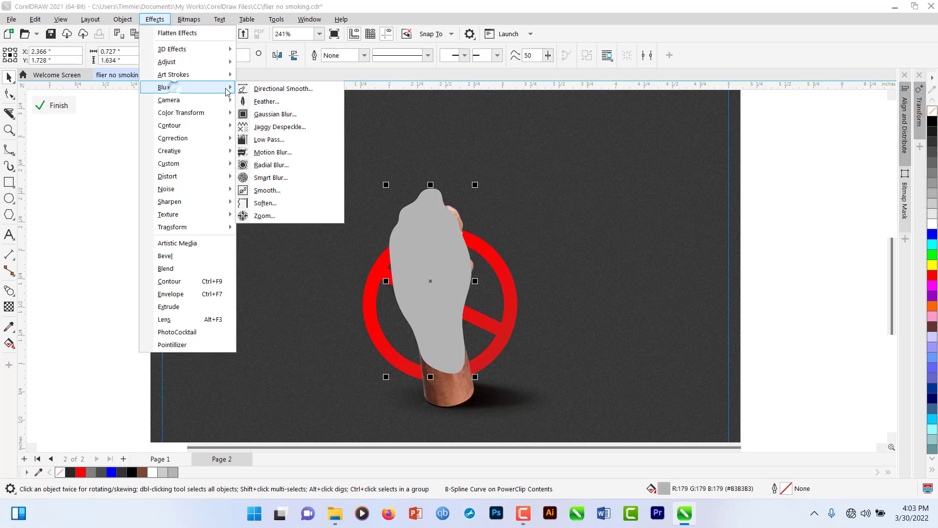
{"action": "left_click", "coordinate": [281, 118]}
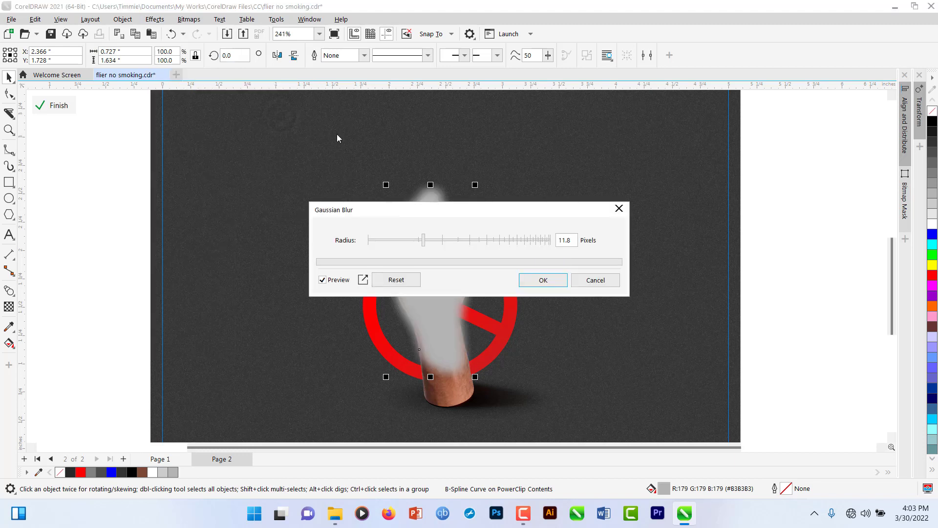
{"action": "left_click", "coordinate": [386, 153]}
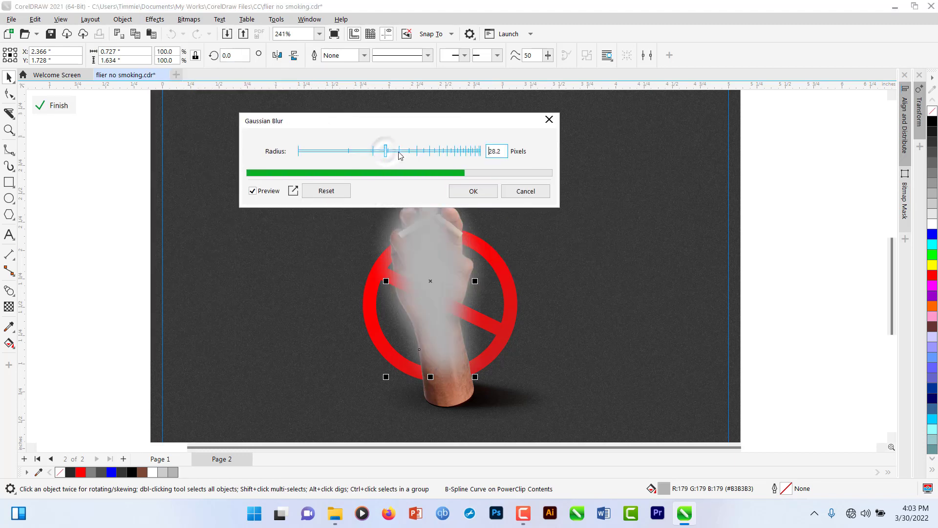
{"action": "left_click", "coordinate": [474, 190]}
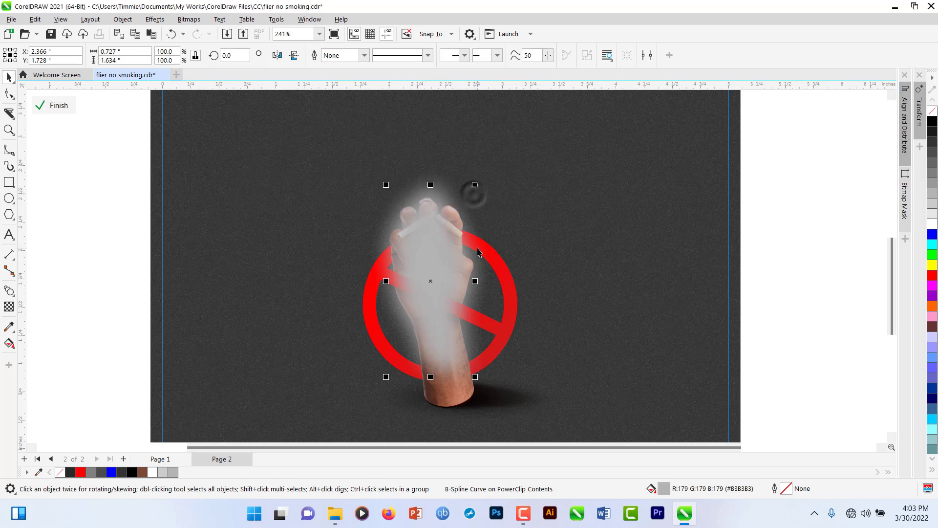
{"action": "key", "text": "ctrl+Next"}
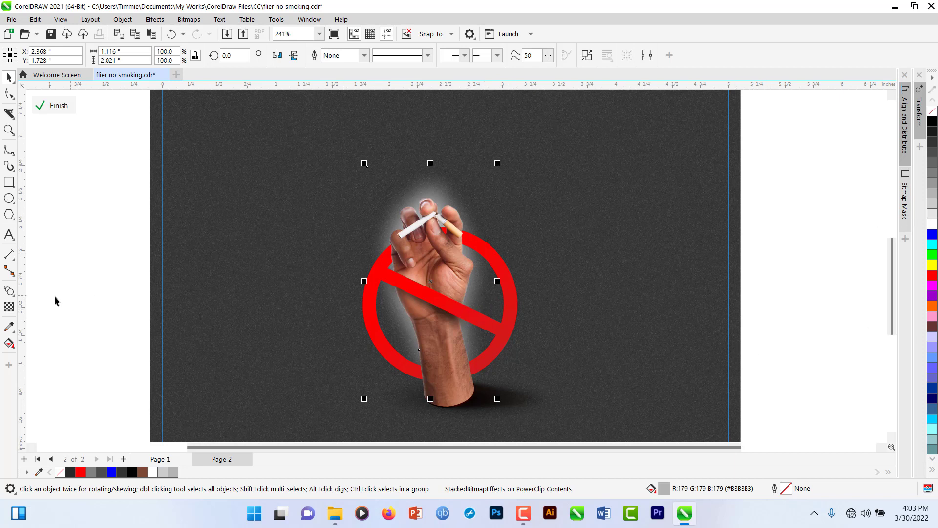
- Try the Overlay merge mode on the blurred glow behind the hand
{"action": "left_click", "coordinate": [12, 307]}
{"action": "left_click", "coordinate": [146, 55]}
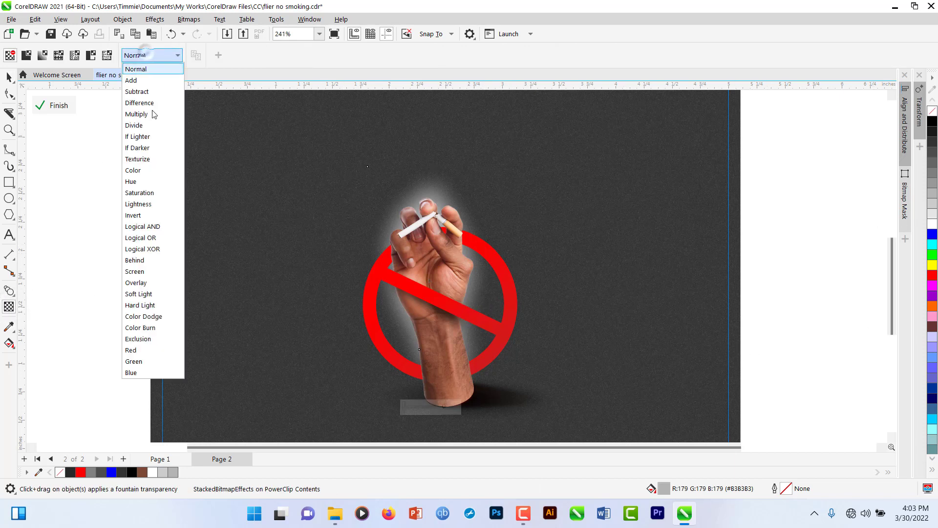
{"action": "left_click", "coordinate": [141, 281]}
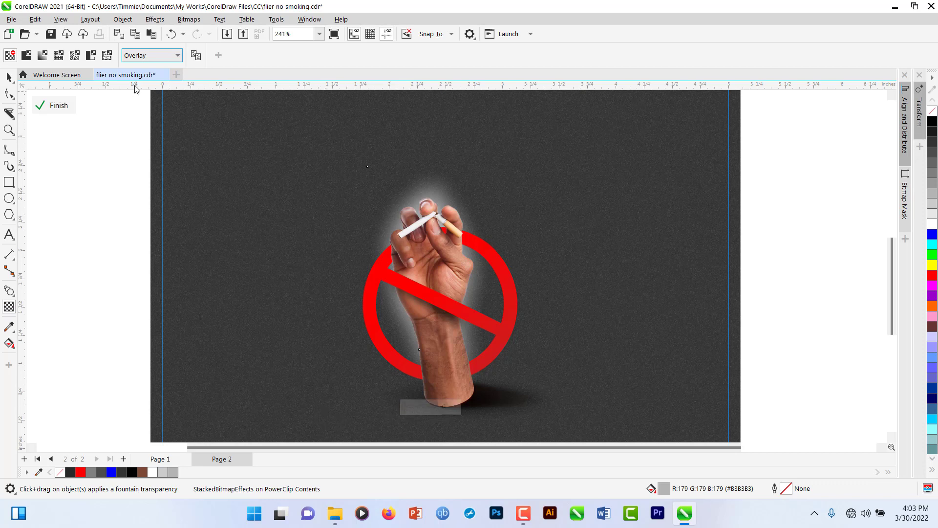
{"action": "left_click", "coordinate": [147, 54]}
{"action": "left_click", "coordinate": [140, 67]}
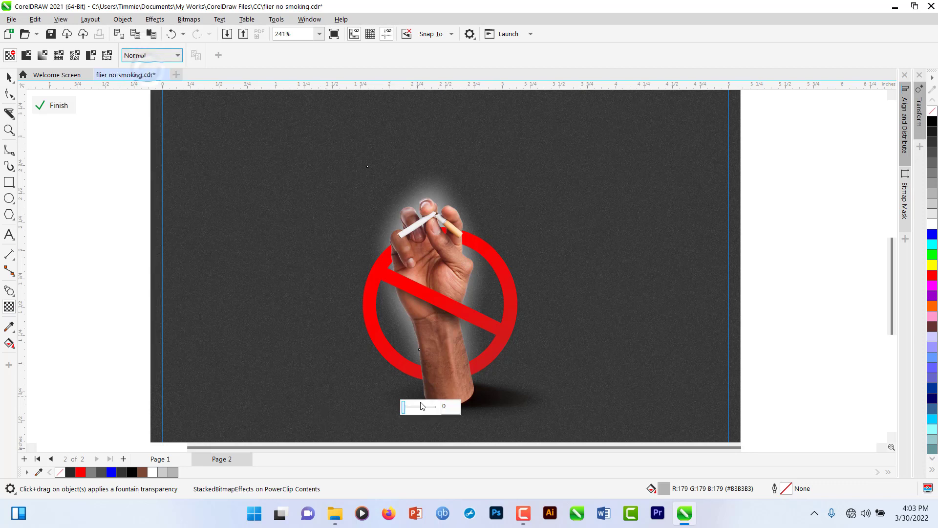
- Set the uniform transparency of the blurred glow behind the hand to 75
{"action": "left_click", "coordinate": [420, 406]}
{"action": "left_click", "coordinate": [425, 410]}
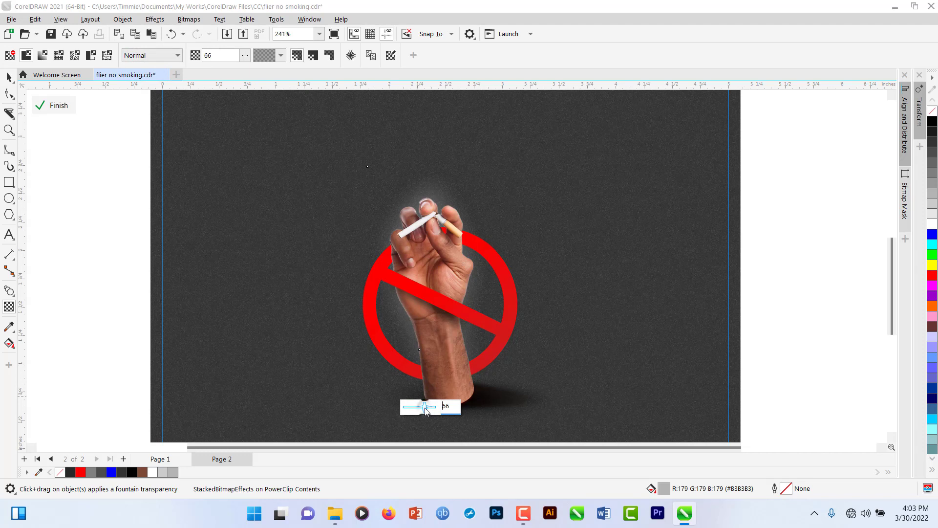
{"action": "left_click", "coordinate": [429, 412]}
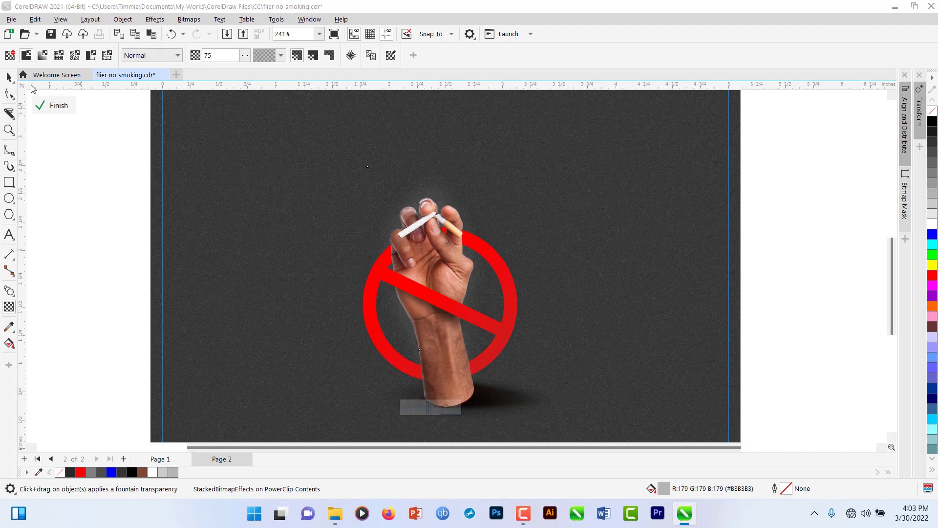
- Resize the glow behind the hand to about 1.29 inches wide and 1.98 inches high
{"action": "left_click", "coordinate": [9, 76]}
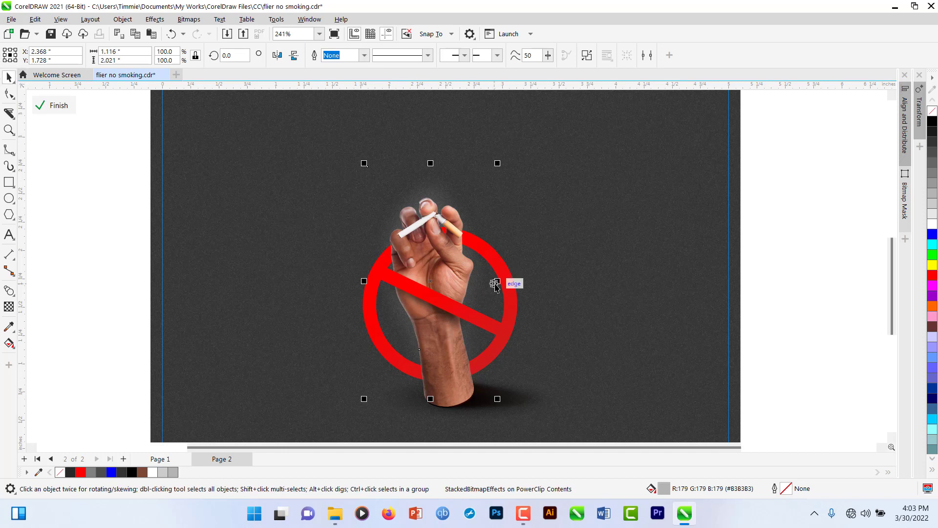
{"action": "mouse_move", "coordinate": [497, 282]}
{"action": "left_mouse_down"}
{"action": "mouse_move", "coordinate": [507, 283]}
{"action": "mouse_move", "coordinate": [499, 290]}
{"action": "left_mouse_up"}
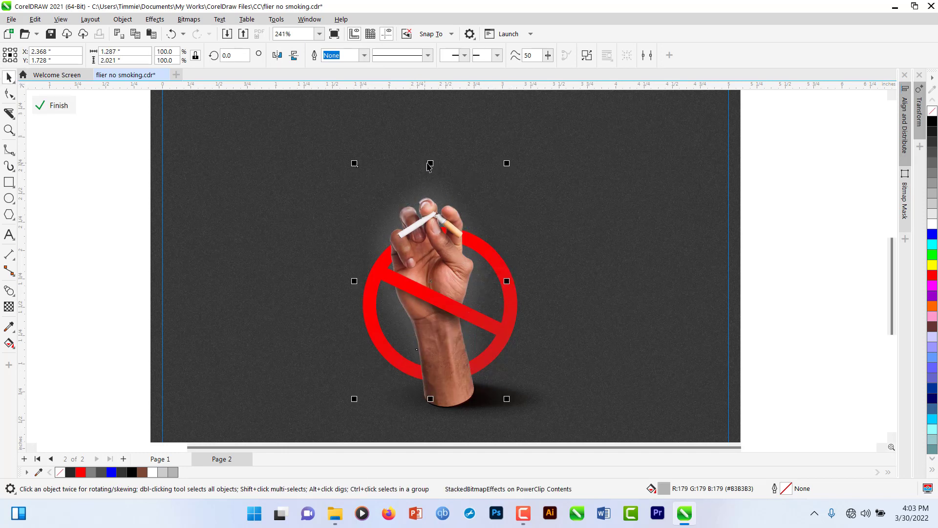
{"action": "left_click_drag", "start_coordinate": [429, 163], "coordinate": [430, 169]}
{"action": "scroll", "coordinate": [477, 277], "scroll_direction": "down", "scroll_amount": 1}
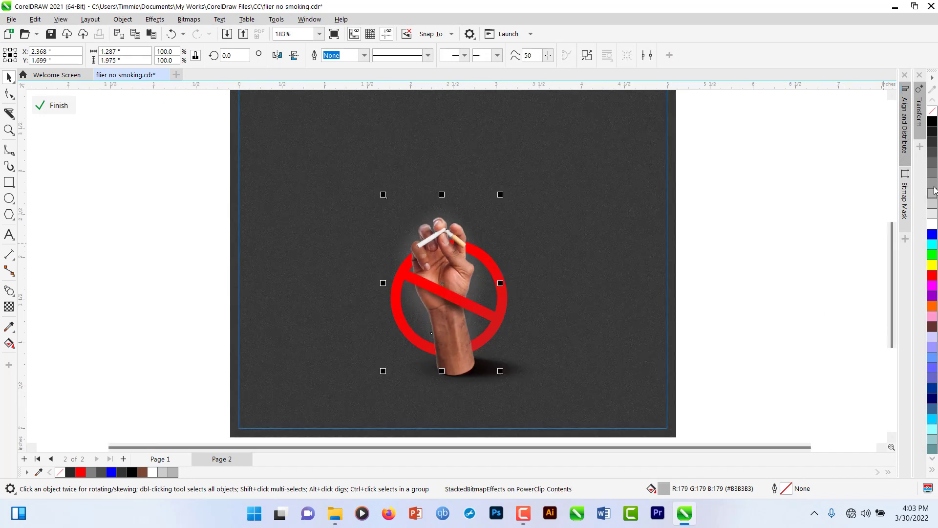
{"action": "scroll", "coordinate": [494, 283], "scroll_direction": "up", "scroll_amount": 1}
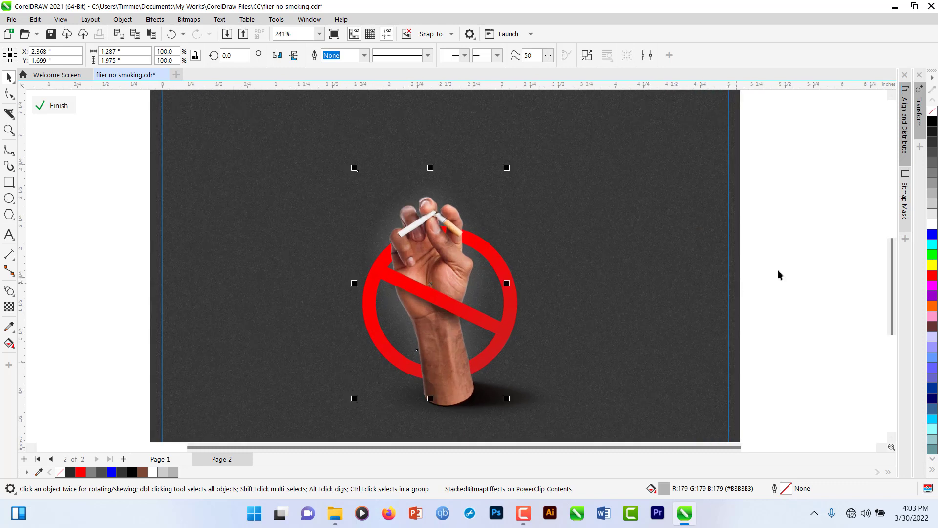
- Recolour the glow behind the hand to mid grey #7F7F7F and finish editing the PowerClip contents
{"action": "left_click", "coordinate": [933, 155]}
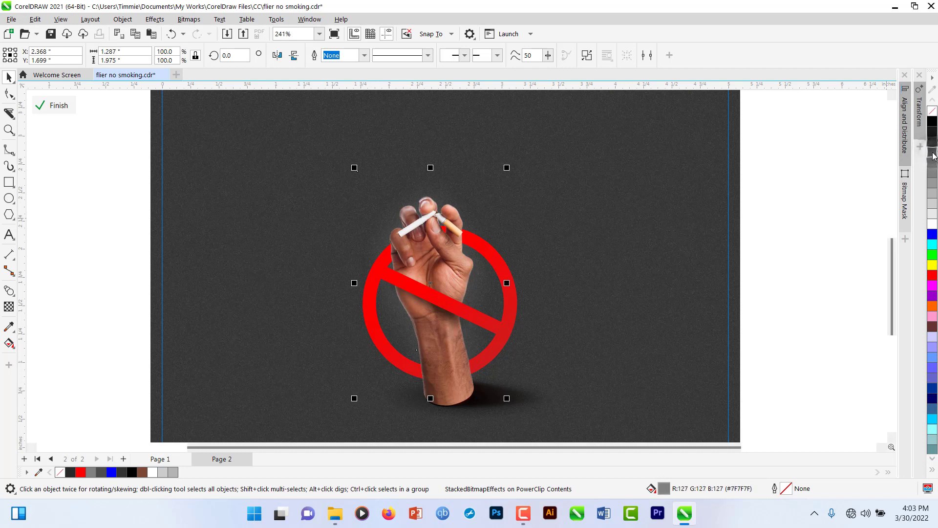
{"action": "scroll", "coordinate": [423, 285], "scroll_direction": "down", "scroll_amount": 3}
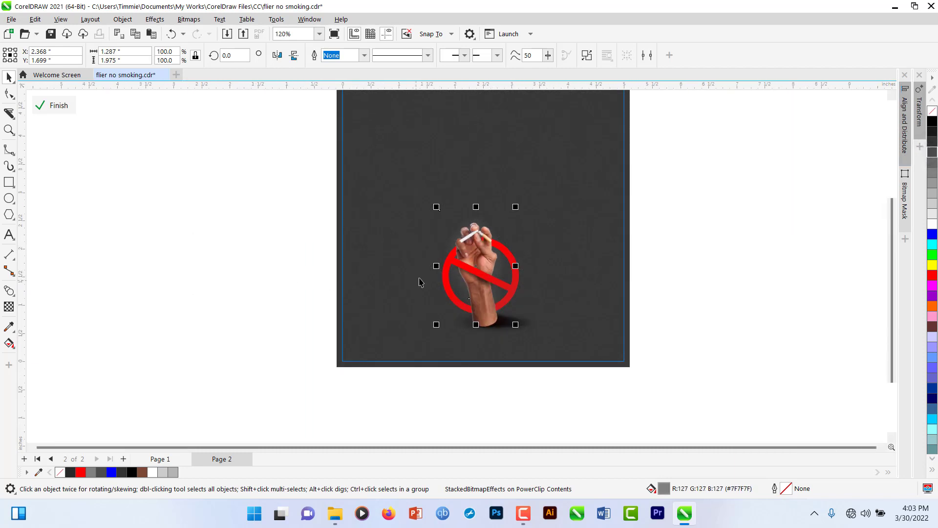
{"action": "scroll", "coordinate": [421, 281], "scroll_direction": "up", "scroll_amount": 2}
{"action": "left_click", "coordinate": [446, 260]}
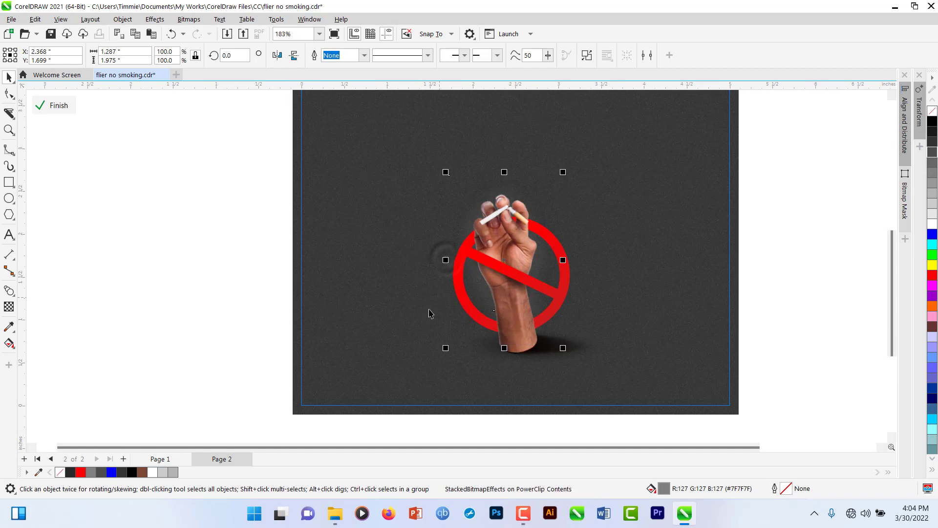
{"action": "scroll", "coordinate": [264, 296], "scroll_direction": "down", "scroll_amount": 1}
{"action": "left_click", "coordinate": [227, 279], "text": "ctrl"}
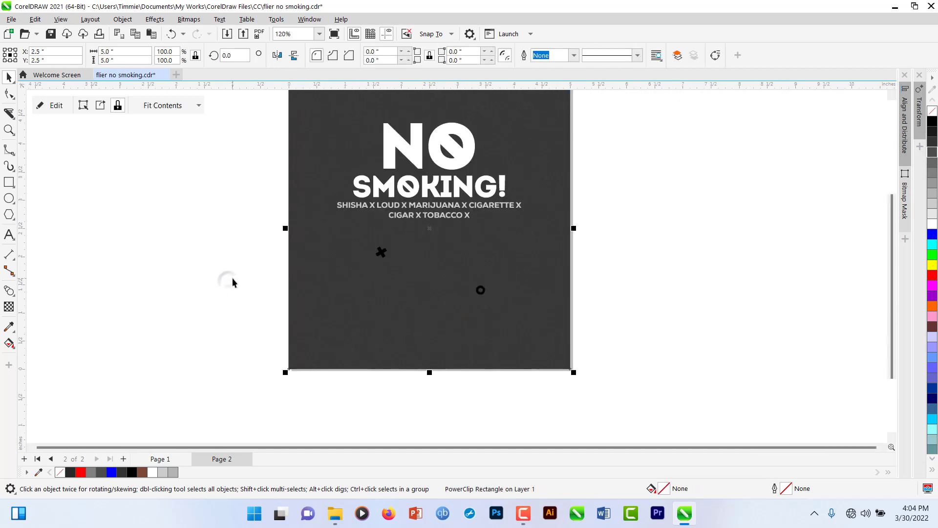
{"action": "scroll", "coordinate": [230, 278], "scroll_direction": "down", "scroll_amount": 1}
{"action": "scroll", "coordinate": [242, 299], "scroll_direction": "up", "scroll_amount": 1}
{"action": "left_click", "coordinate": [242, 283]}
{"action": "scroll", "coordinate": [243, 279], "scroll_direction": "down", "scroll_amount": 1}
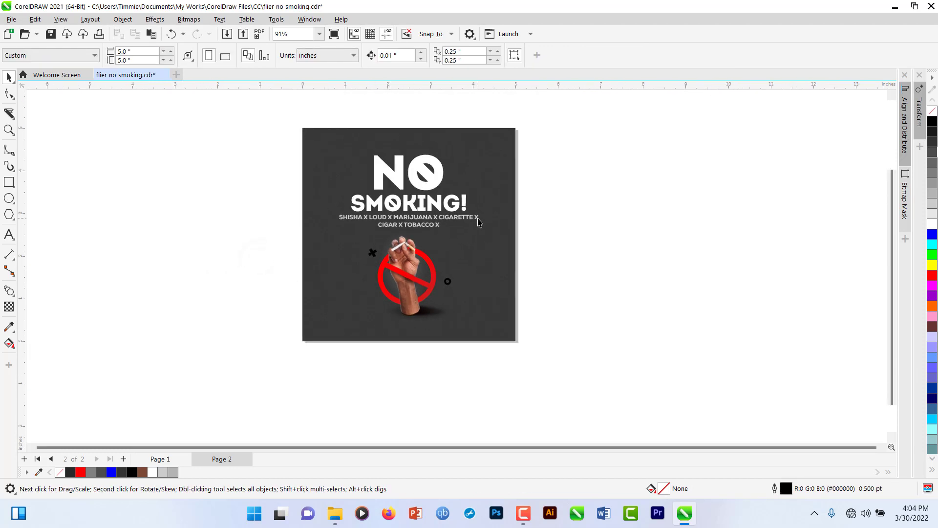
- Examine the finished flier on page 1 for its decorative details and footer to compare with the recreation
{"action": "scroll", "coordinate": [406, 317], "scroll_direction": "down", "scroll_amount": 1}
{"action": "scroll", "coordinate": [427, 337], "scroll_direction": "up", "scroll_amount": 2}
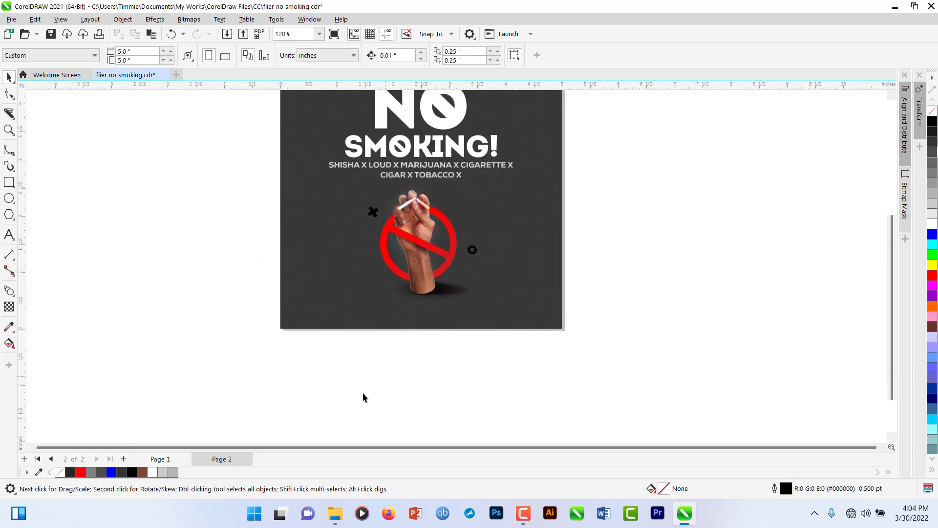
{"action": "left_click", "coordinate": [168, 459]}
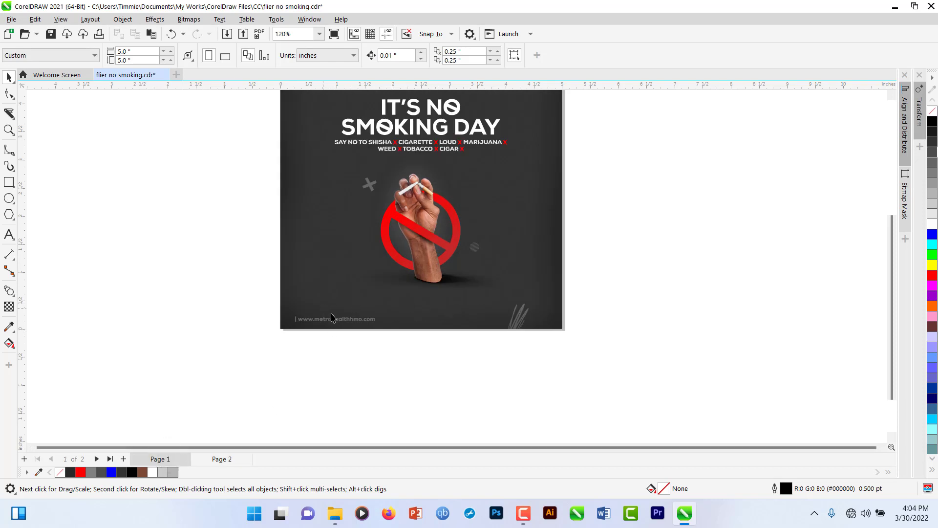
{"action": "scroll", "coordinate": [361, 318], "scroll_direction": "down", "scroll_amount": 2}
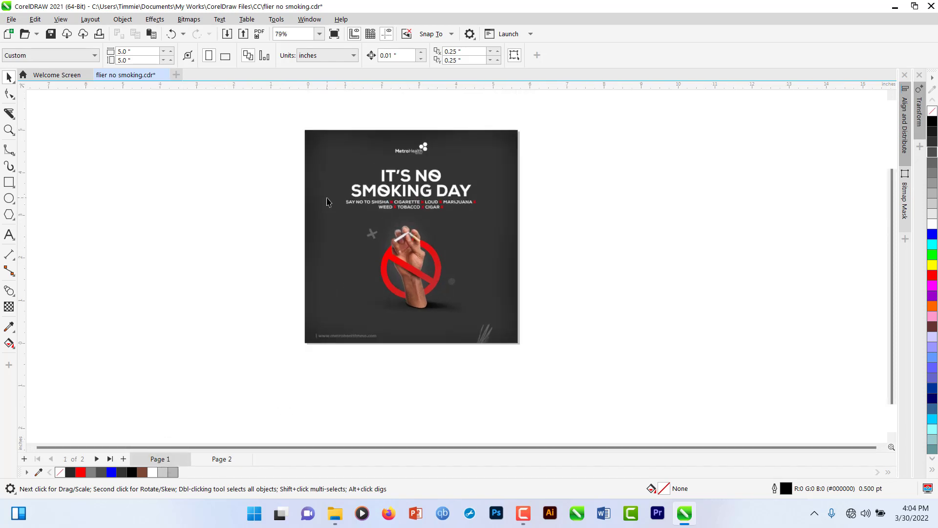
{"action": "scroll", "coordinate": [328, 200], "scroll_direction": "up", "scroll_amount": 3}
{"action": "scroll", "coordinate": [370, 243], "scroll_direction": "down", "scroll_amount": 2}
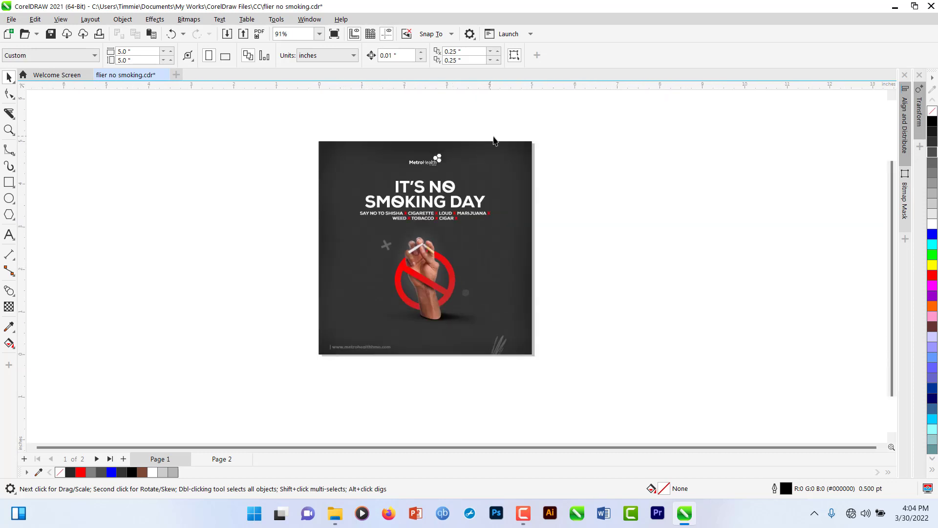
{"action": "scroll", "coordinate": [493, 360], "scroll_direction": "up", "scroll_amount": 2}
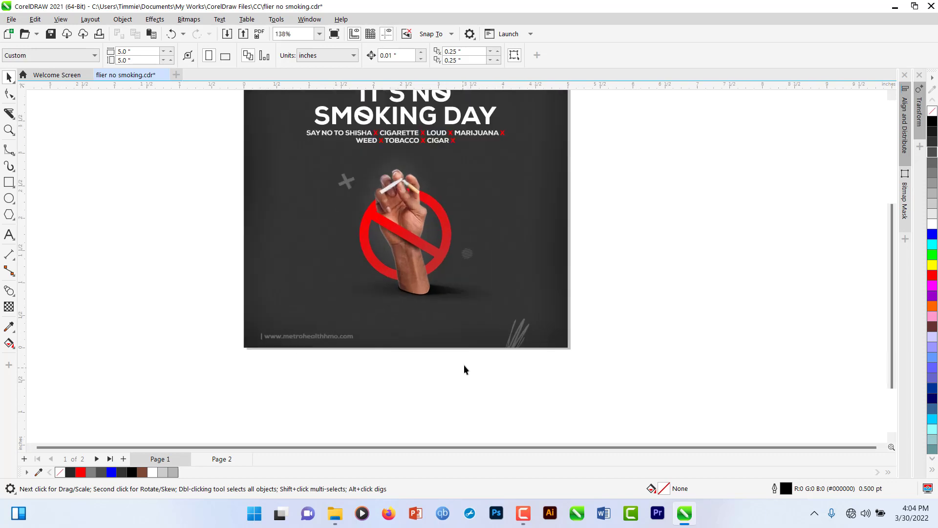
{"action": "scroll", "coordinate": [411, 353], "scroll_direction": "down", "scroll_amount": 2}
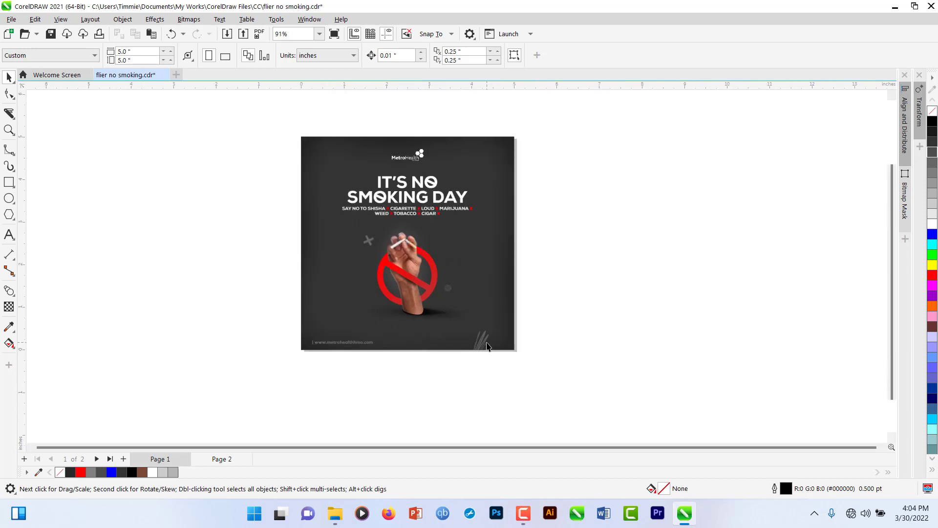
- On page 2, draw a freehand zigzag scribble with the Artistic Media tool across the flier's lower edge, near the right corner
{"action": "left_click", "coordinate": [222, 458]}
{"action": "scroll", "coordinate": [473, 352], "scroll_direction": "up", "scroll_amount": 2}
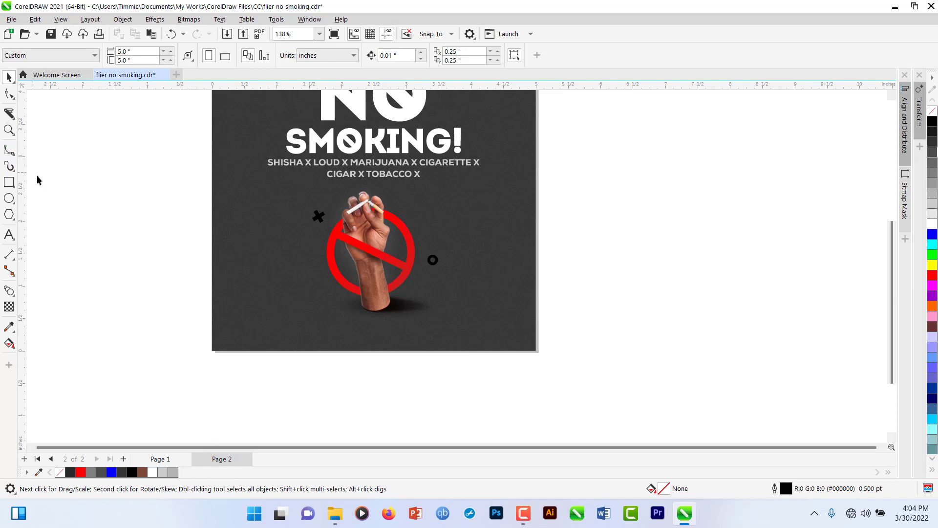
{"action": "left_click", "coordinate": [9, 167]}
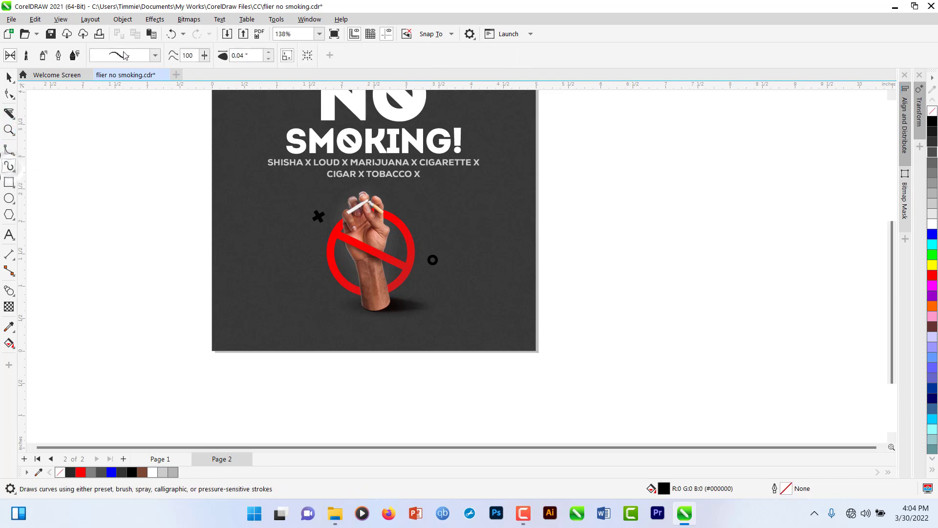
{"action": "scroll", "coordinate": [471, 360], "scroll_direction": "up", "scroll_amount": 1}
{"action": "mouse_move", "coordinate": [456, 362]}
{"action": "left_mouse_down"}
{"action": "mouse_move", "coordinate": [465, 282]}
{"action": "mouse_move", "coordinate": [469, 348]}
{"action": "mouse_move", "coordinate": [490, 276]}
{"action": "mouse_move", "coordinate": [483, 340]}
{"action": "mouse_move", "coordinate": [518, 290]}
{"action": "mouse_move", "coordinate": [476, 363]}
{"action": "left_mouse_up"}
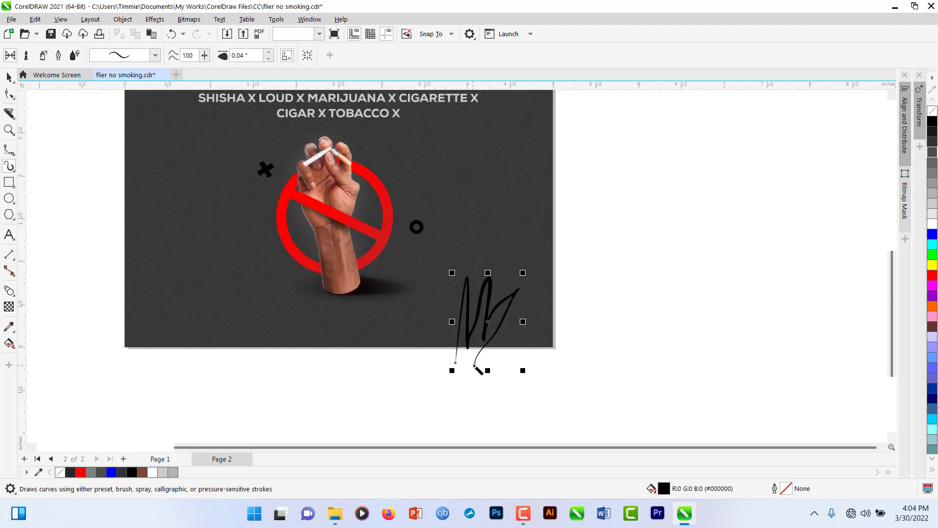
{"action": "key", "text": "space"}
{"action": "scroll", "coordinate": [490, 323], "scroll_direction": "up", "scroll_amount": 1}
{"action": "scroll", "coordinate": [489, 323], "scroll_direction": "up", "scroll_amount": 1}
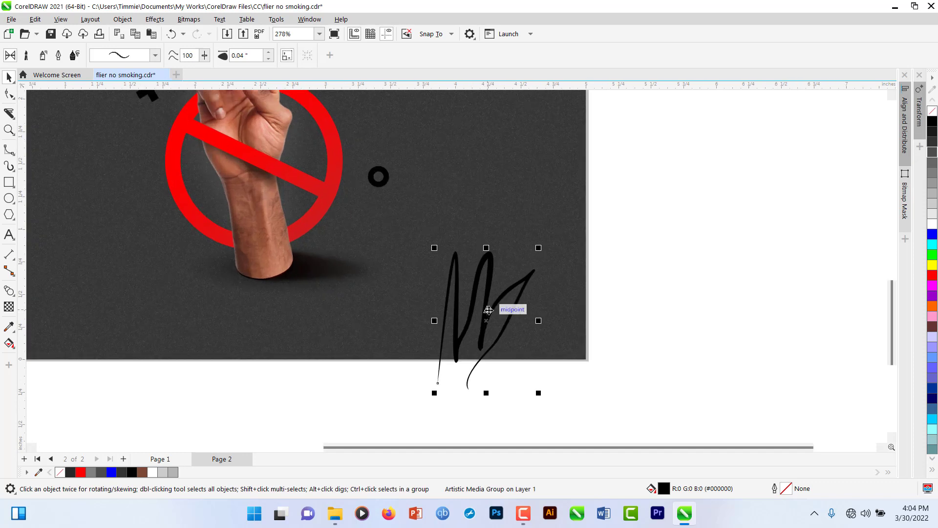
- Delete surplus nodes from the middle and right strokes of the scribble to smooth its curve
{"action": "key", "text": "F10"}
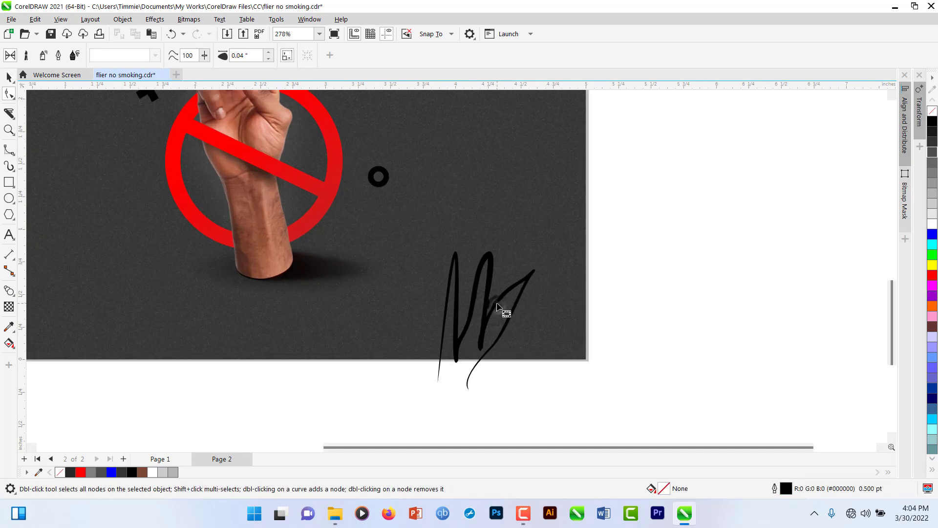
{"action": "left_click", "coordinate": [502, 312]}
{"action": "double_click", "coordinate": [520, 282]}
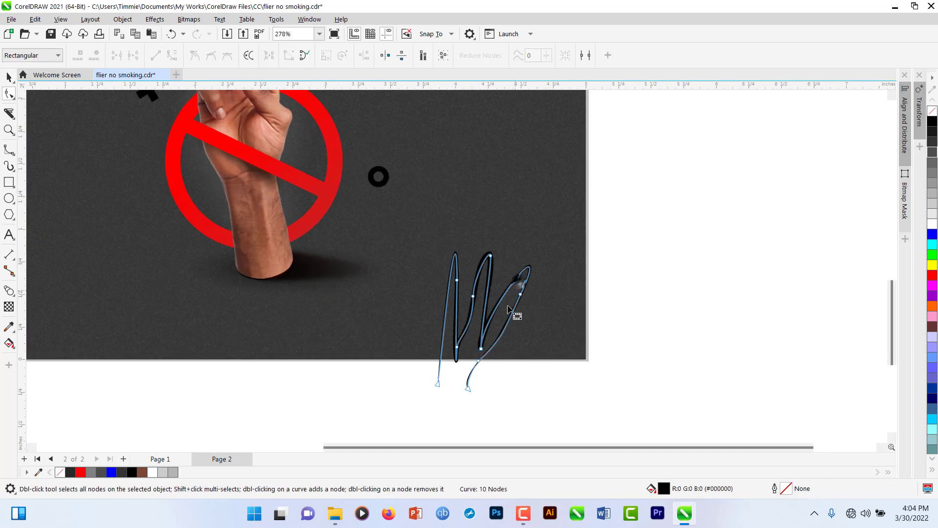
{"action": "double_click", "coordinate": [473, 296]}
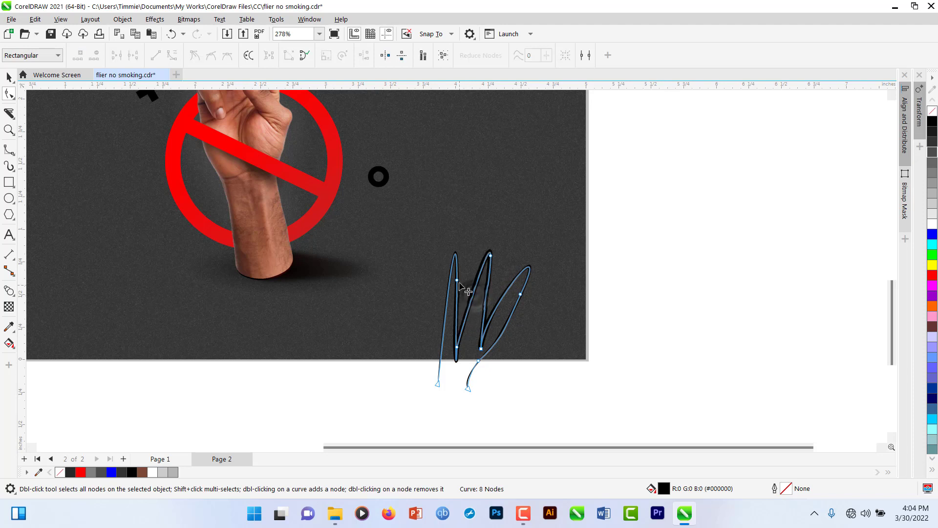
- Reshape the scribble into narrower, closer strokes by moving its nodes and ends inward and deleting the extra node near the right end
{"action": "left_click_drag", "start_coordinate": [458, 346], "coordinate": [472, 346]}
{"action": "left_click_drag", "start_coordinate": [439, 384], "coordinate": [454, 375]}
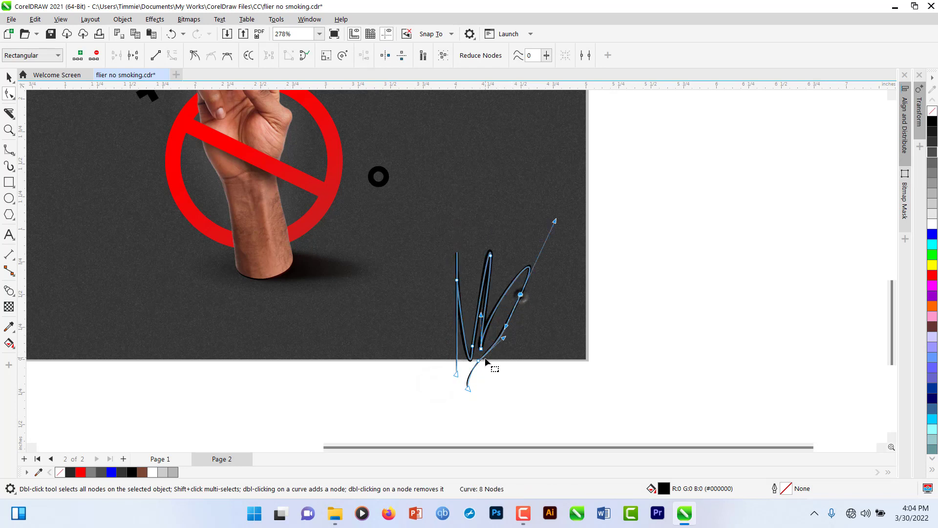
{"action": "double_click", "coordinate": [478, 360]}
{"action": "left_click_drag", "start_coordinate": [474, 388], "coordinate": [485, 363]}
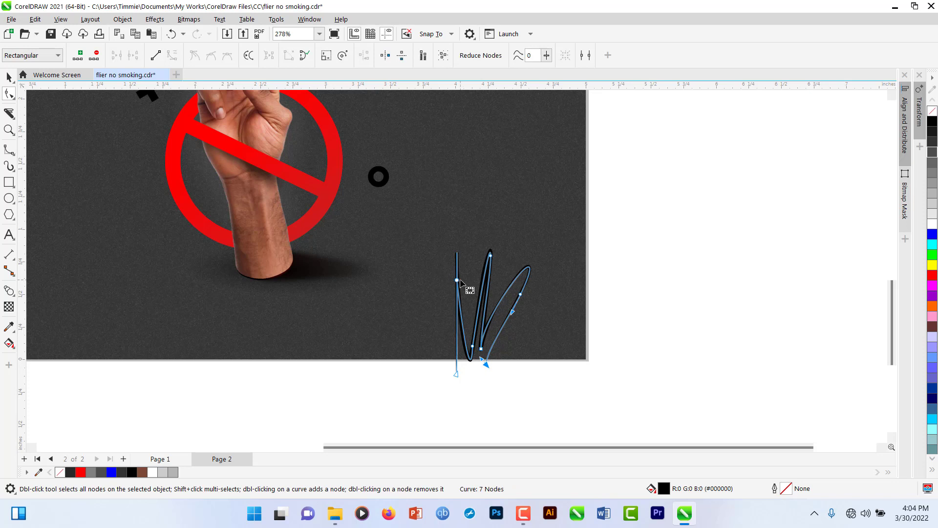
{"action": "left_click_drag", "start_coordinate": [460, 280], "coordinate": [469, 280]}
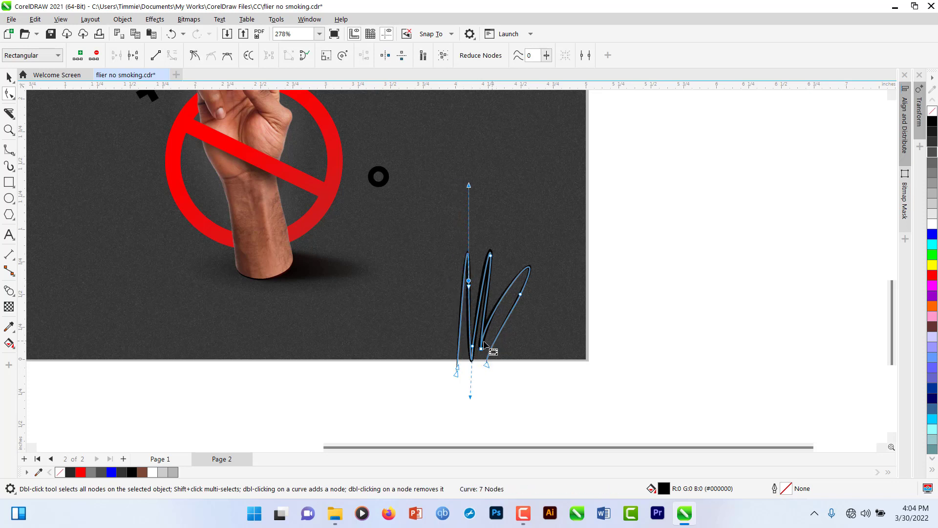
{"action": "left_click_drag", "start_coordinate": [521, 295], "coordinate": [506, 291]}
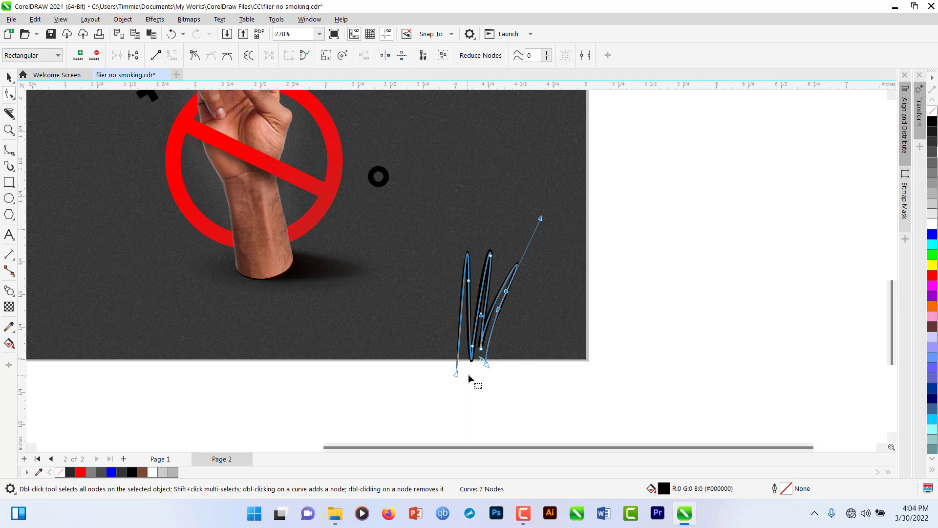
- Scale the scribble down to about 0.30 by 0.61 inches and fill it with grey #808080
{"action": "key", "text": "space"}
{"action": "scroll", "coordinate": [481, 355], "scroll_direction": "down", "scroll_amount": 2}
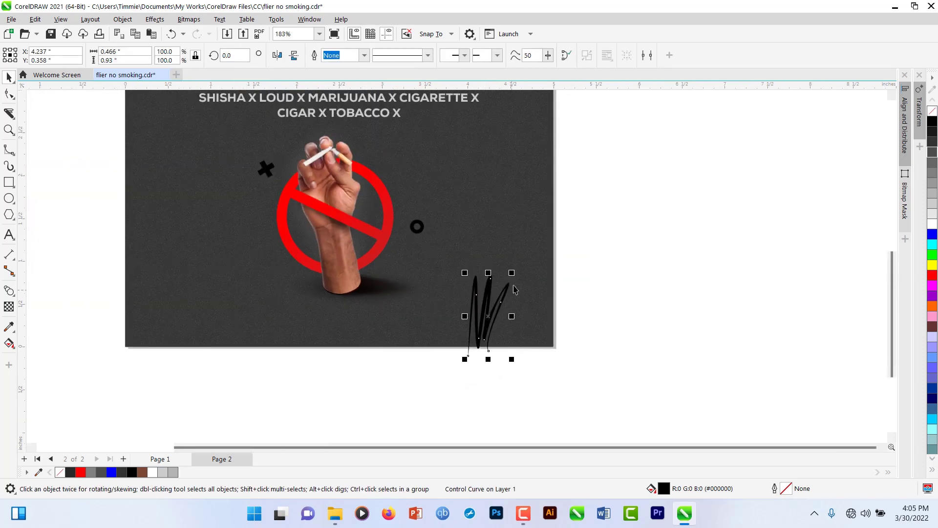
{"action": "left_click_drag", "start_coordinate": [513, 272], "coordinate": [498, 301]}
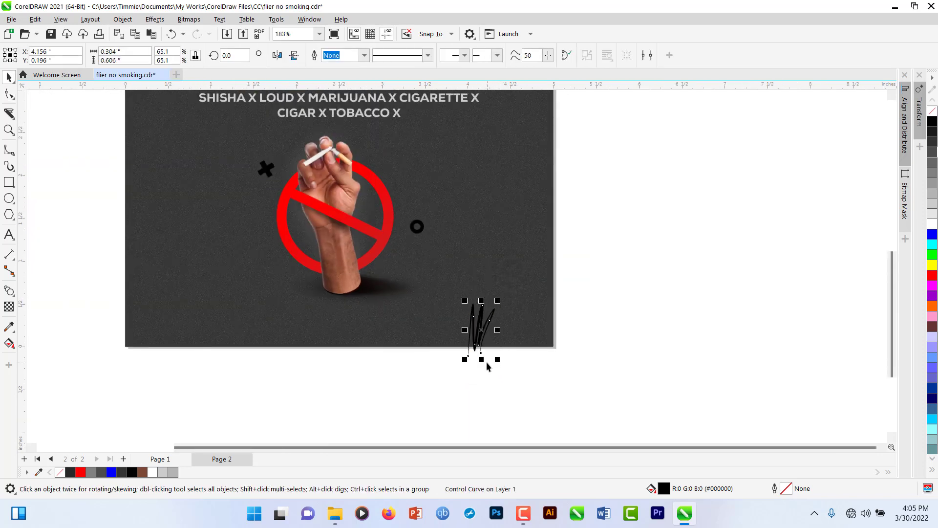
{"action": "left_click", "coordinate": [931, 156]}
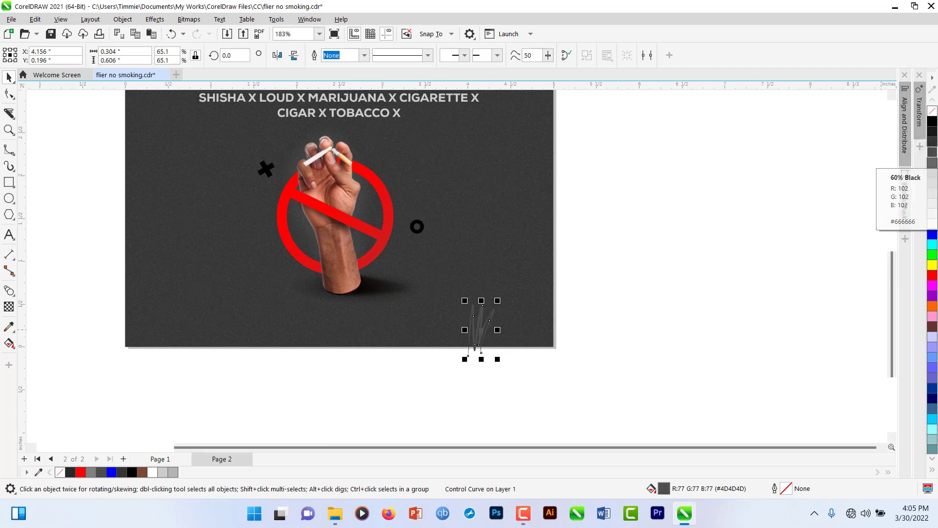
{"action": "left_click", "coordinate": [933, 168]}
{"action": "left_click", "coordinate": [933, 173]}
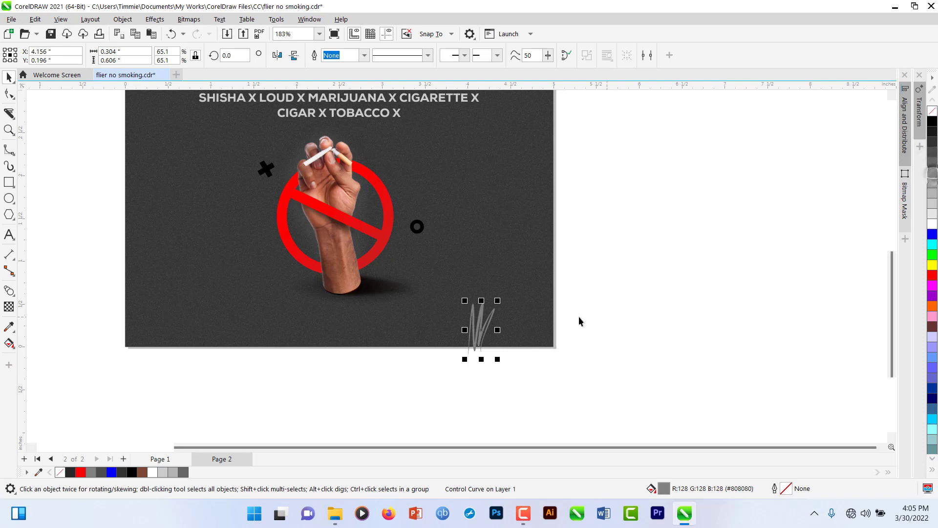
- PowerClip the grey scribble inside the flier's dark background rectangle
{"action": "scroll", "coordinate": [456, 333], "scroll_direction": "up", "scroll_amount": 1}
{"action": "right_click", "coordinate": [484, 320]}
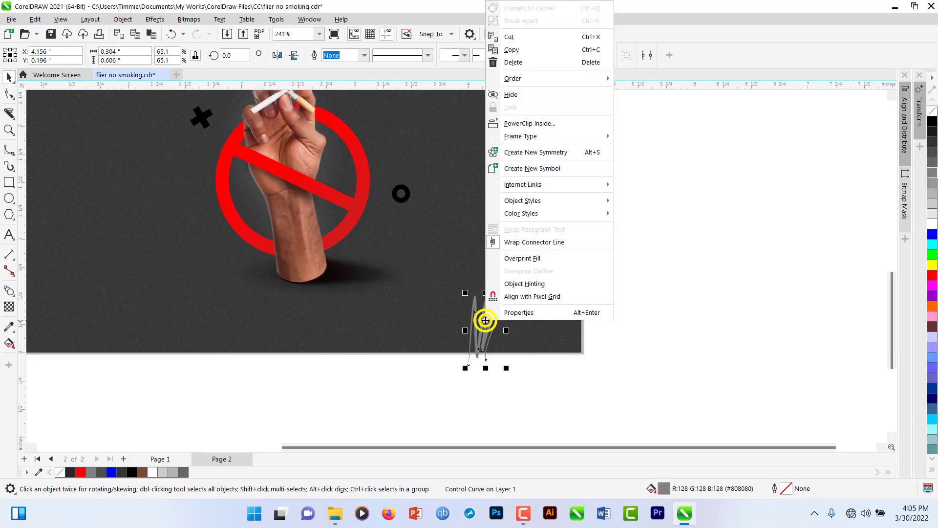
{"action": "left_click", "coordinate": [530, 124]}
{"action": "left_click", "coordinate": [469, 230]}
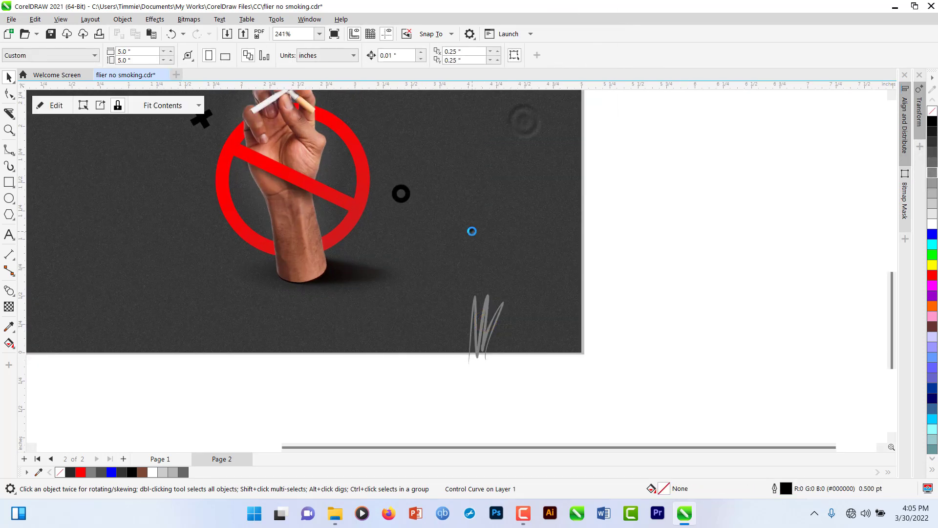
{"action": "scroll", "coordinate": [665, 268], "scroll_direction": "down", "scroll_amount": 2}
{"action": "scroll", "coordinate": [503, 318], "scroll_direction": "up", "scroll_amount": 1}
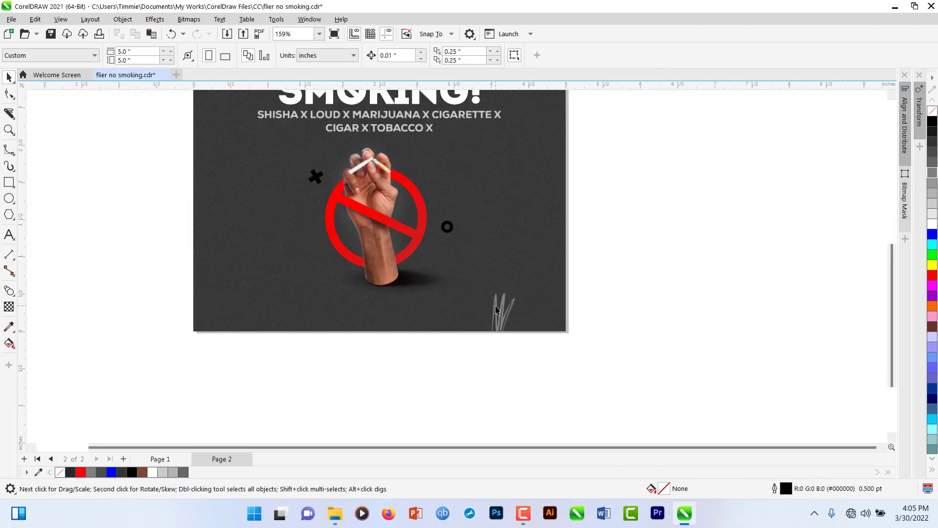
- Nudge the scribble down inside the PowerClip to a Y position of 0.066 inches and finish editing
{"action": "double_click", "coordinate": [496, 306]}
{"action": "left_click", "coordinate": [499, 312]}
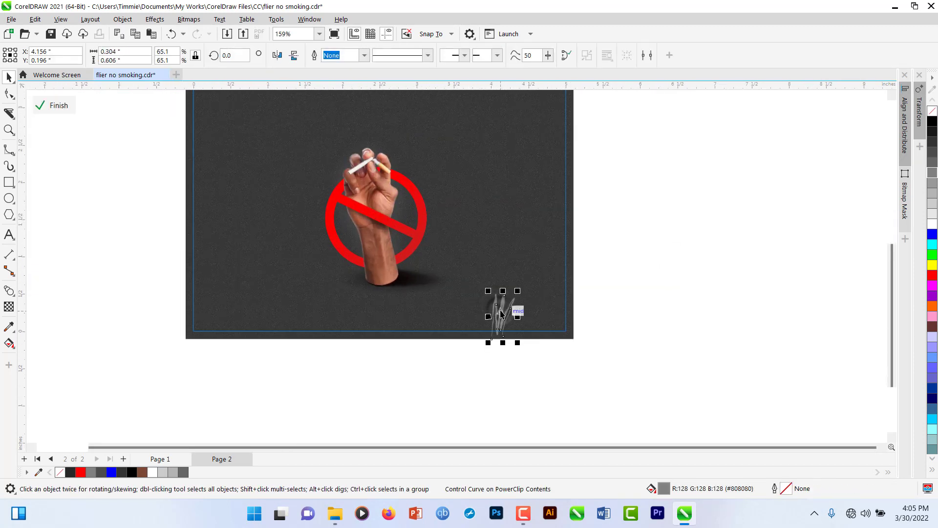
{"action": "key", "text": "Down"}
{"action": "key", "text": "Down"}
{"action": "key", "text": "Down"}
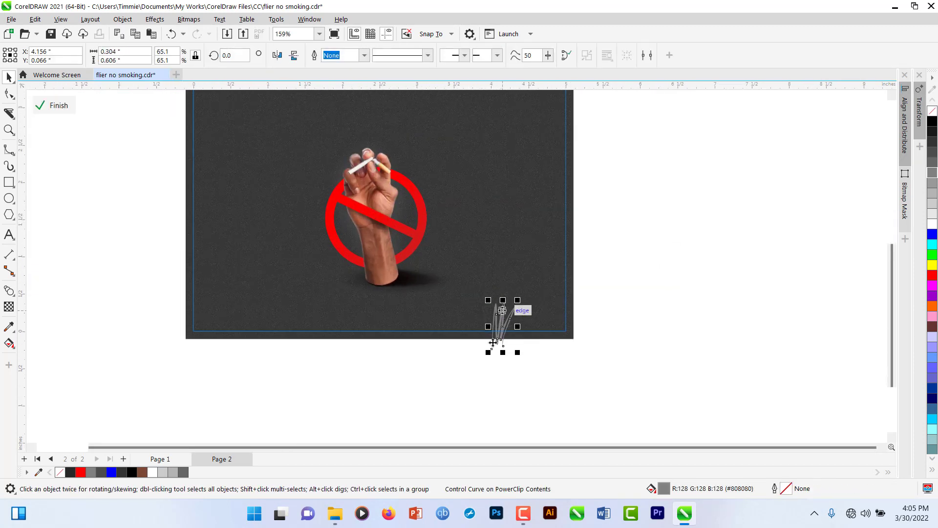
{"action": "left_click", "coordinate": [451, 385], "text": "ctrl"}
{"action": "left_click", "coordinate": [451, 385]}
{"action": "scroll", "coordinate": [470, 357], "scroll_direction": "down", "scroll_amount": 3}
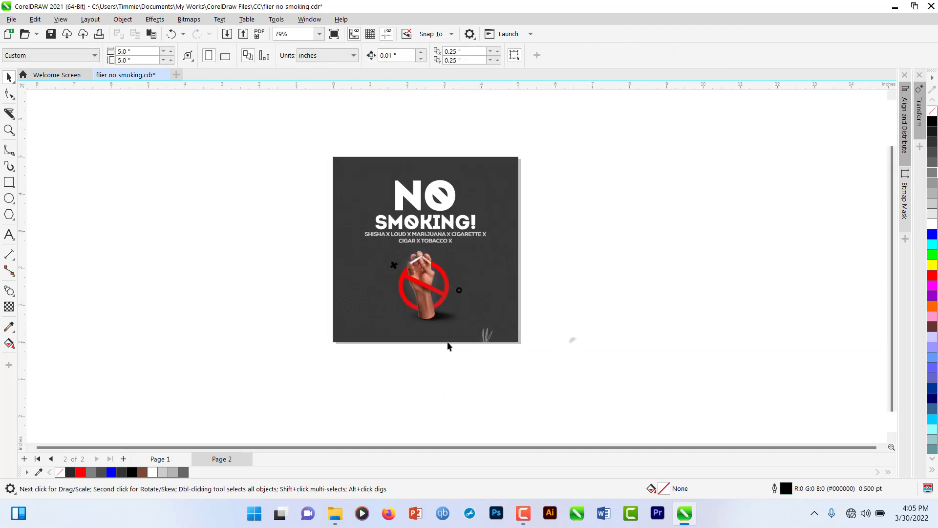
- Add a line of lowercase artistic text beside the flier containing the designer's website address
{"action": "scroll", "coordinate": [400, 293], "scroll_direction": "up", "scroll_amount": 2}
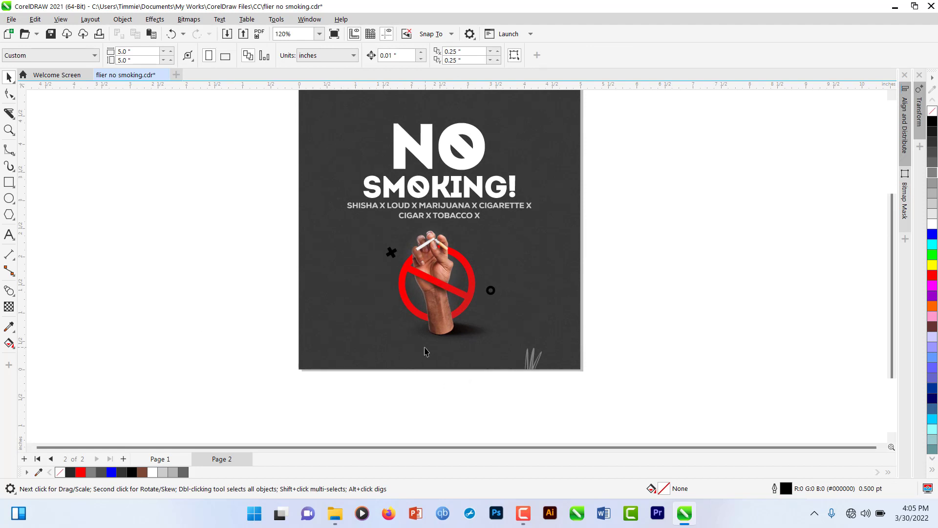
{"action": "scroll", "coordinate": [376, 361], "scroll_direction": "up", "scroll_amount": 1}
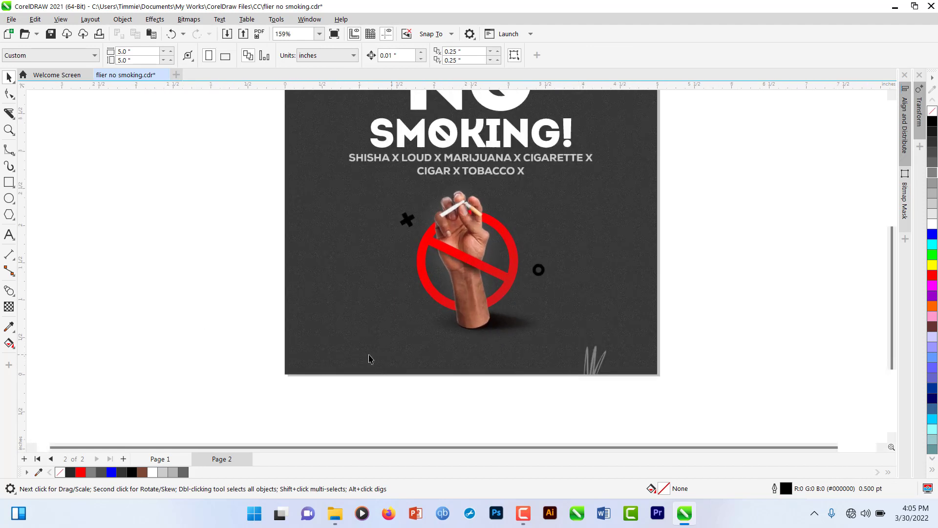
{"action": "left_click", "coordinate": [9, 235]}
{"action": "left_click", "coordinate": [139, 322]}
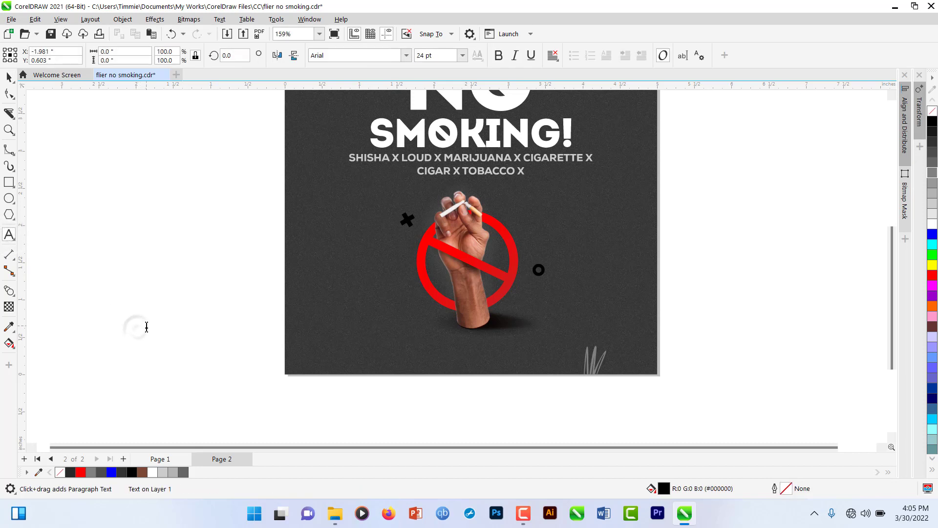
{"action": "key", "text": "Caps_Lock"}
{"action": "type", "text": "timothyxa"}
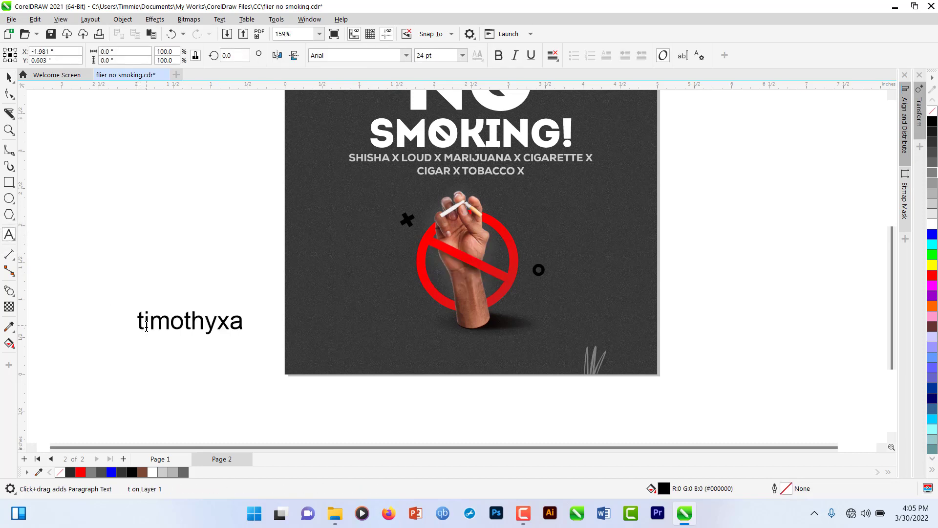
{"action": "type", "text": "vier.com"}
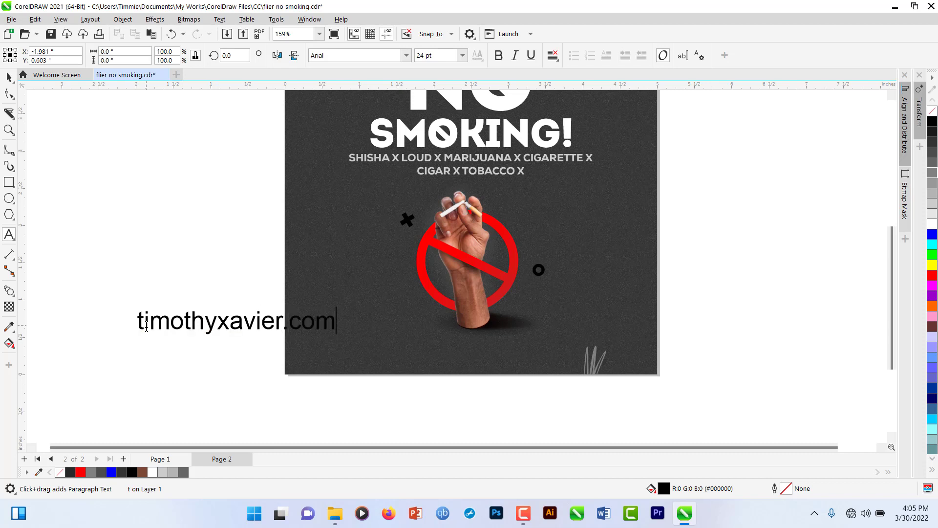
{"action": "key", "text": "ctrl+space"}
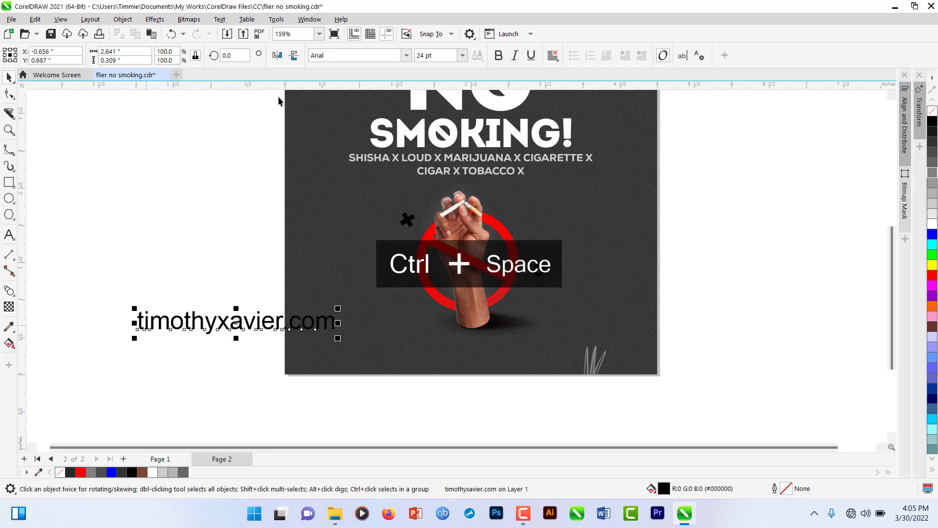
- Set the website text in NexaRegular at 9 pt and place it along the flier's bottom edge
{"action": "left_click", "coordinate": [406, 55]}
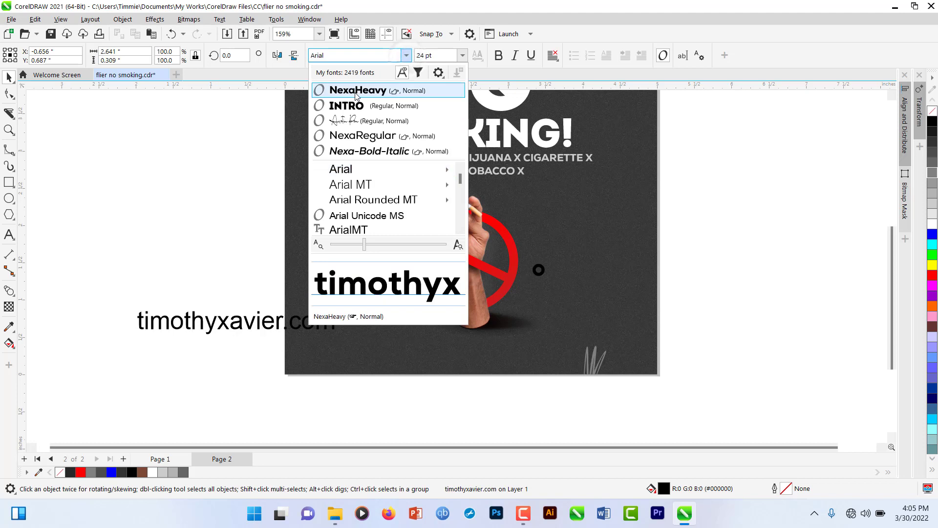
{"action": "left_click", "coordinate": [346, 137]}
{"action": "left_click_drag", "start_coordinate": [272, 323], "coordinate": [451, 353]}
{"action": "left_click_drag", "start_coordinate": [311, 336], "coordinate": [440, 353]}
{"action": "left_click", "coordinate": [462, 56]}
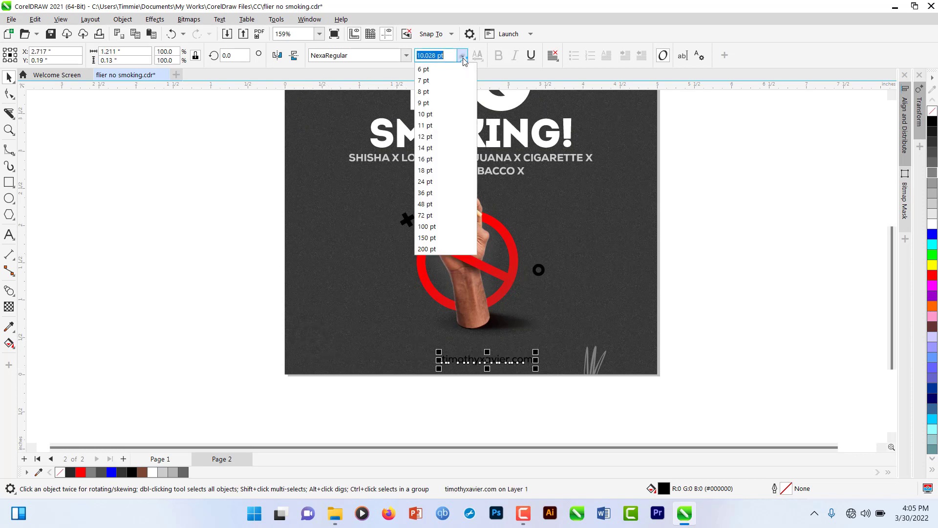
{"action": "left_click", "coordinate": [423, 103]}
- Centre the website text horizontally on the dark background rectangle
{"action": "left_click", "coordinate": [406, 360], "text": "shift"}
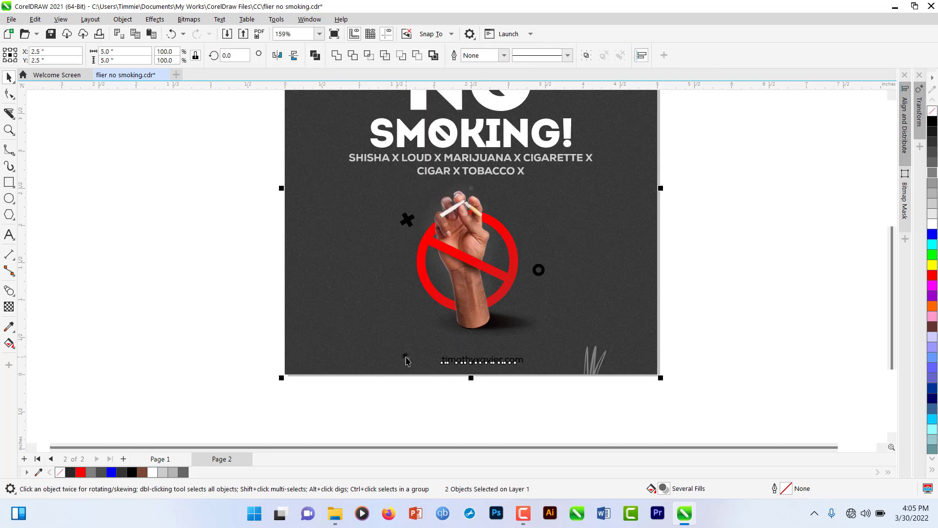
{"action": "left_click", "coordinate": [426, 407]}
{"action": "scroll", "coordinate": [490, 370], "scroll_direction": "down", "scroll_amount": 2}
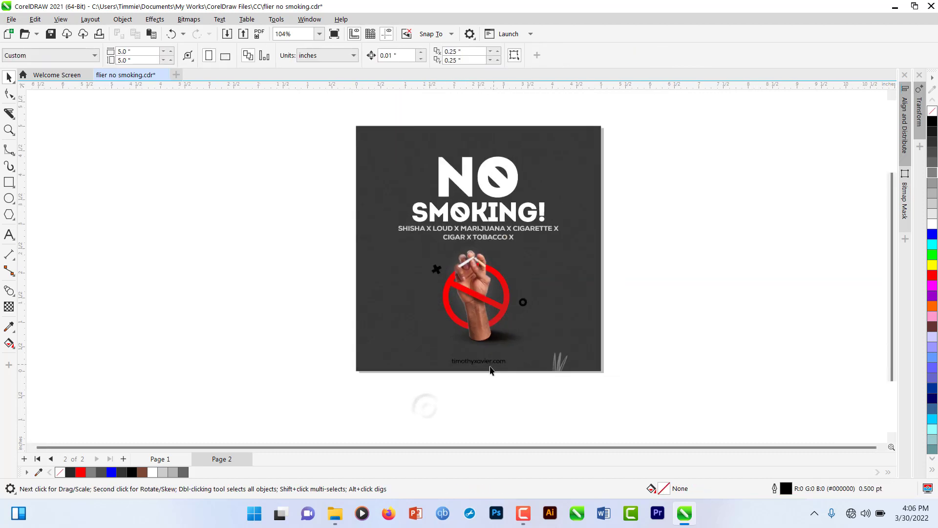
- Place the website text near the flier's lower-left corner at X 0.973 and Y 0.157 inches, filled with grey #808080
{"action": "left_click_drag", "start_coordinate": [483, 366], "coordinate": [408, 368]}
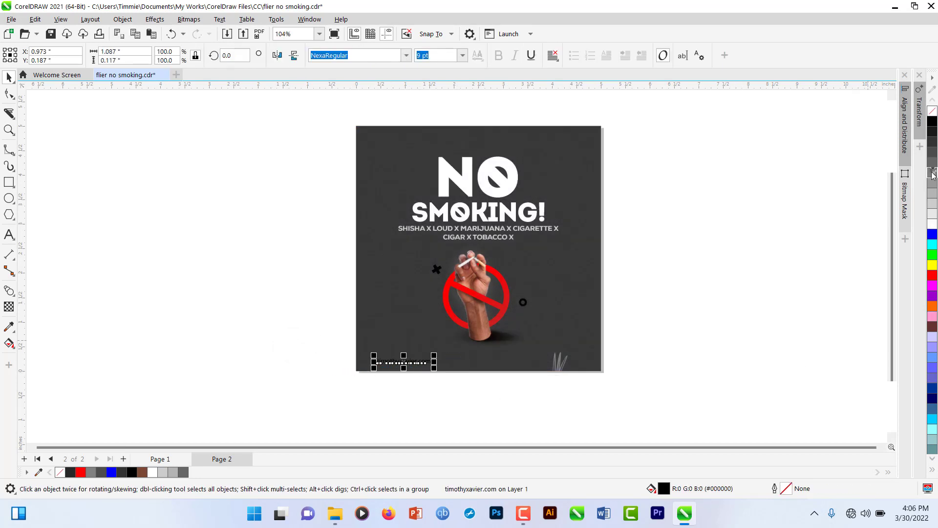
{"action": "left_click", "coordinate": [346, 385]}
{"action": "scroll", "coordinate": [354, 361], "scroll_direction": "up", "scroll_amount": 1}
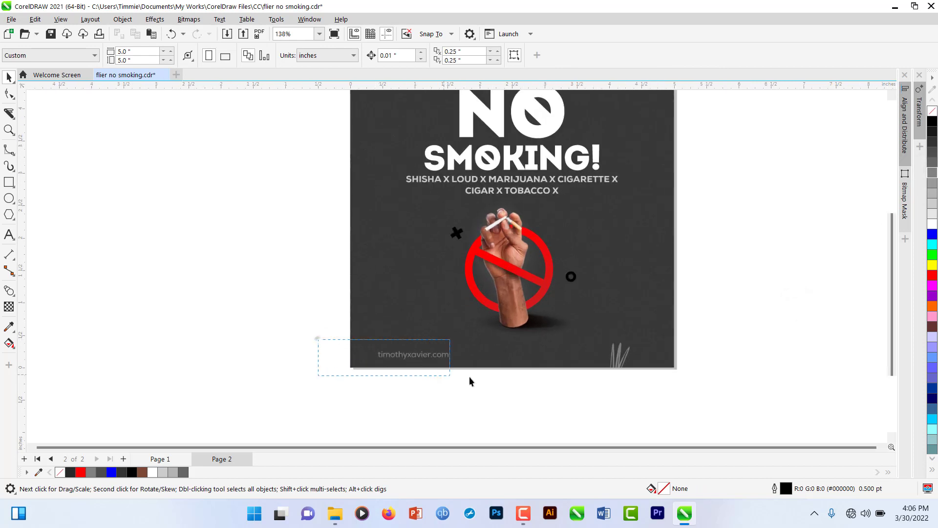
{"action": "left_click_drag", "start_coordinate": [469, 381], "coordinate": [500, 385]}
{"action": "key", "text": "Down"}
{"action": "key", "text": "Down"}
{"action": "key", "text": "Down"}
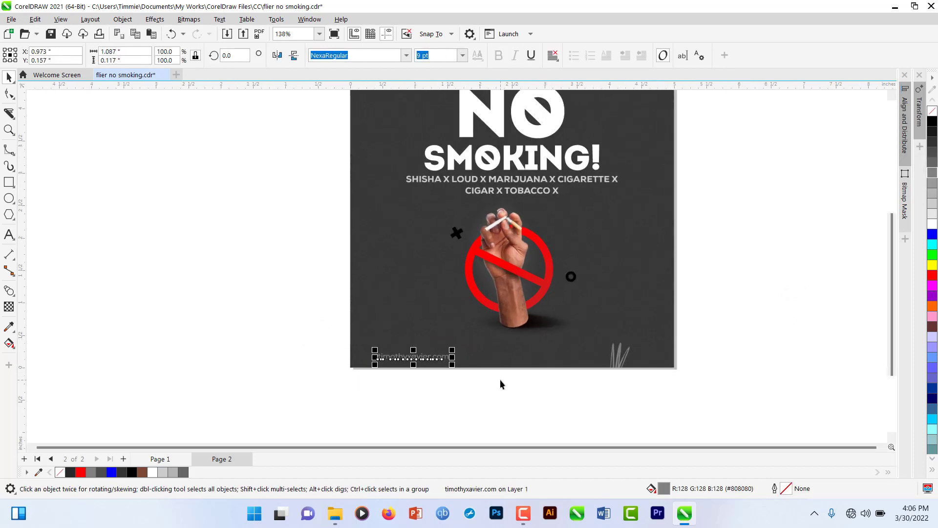
{"action": "left_click", "coordinate": [536, 390]}
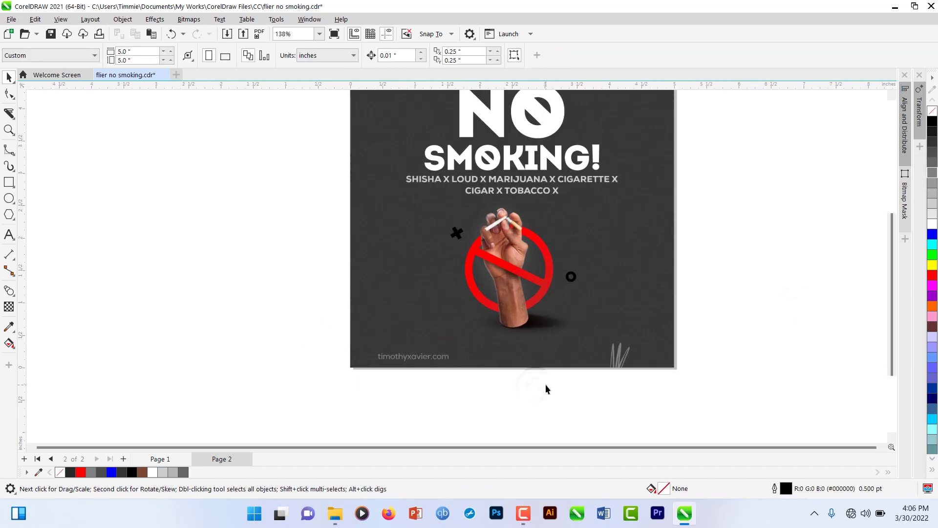
{"action": "scroll", "coordinate": [408, 367], "scroll_direction": "up", "scroll_amount": 1}
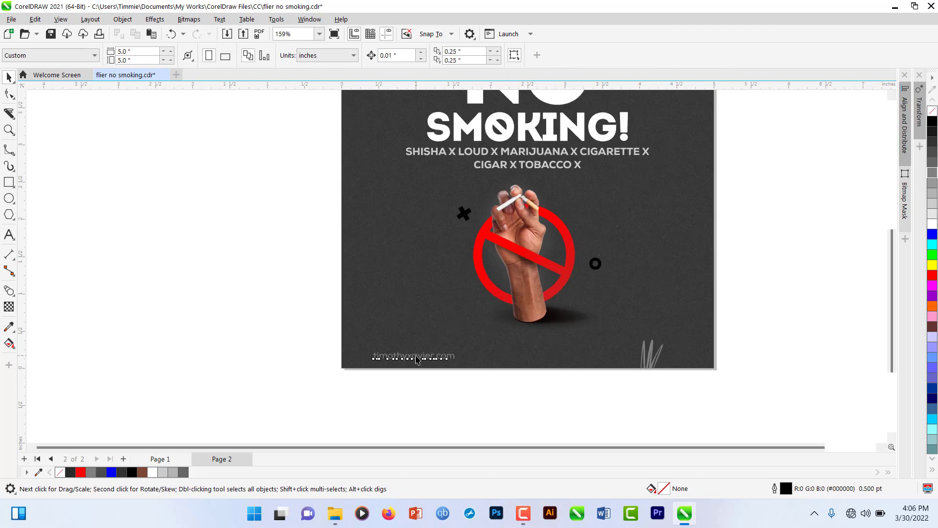
{"action": "left_click", "coordinate": [416, 360]}
{"action": "scroll", "coordinate": [416, 360], "scroll_direction": "down", "scroll_amount": 1}
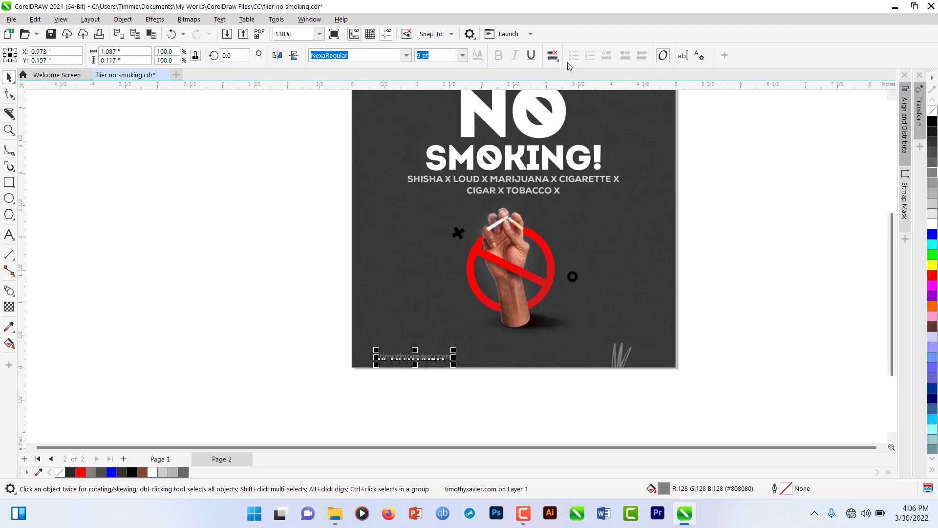
{"action": "left_click", "coordinate": [273, 210]}
{"action": "scroll", "coordinate": [420, 279], "scroll_direction": "down", "scroll_amount": 1}
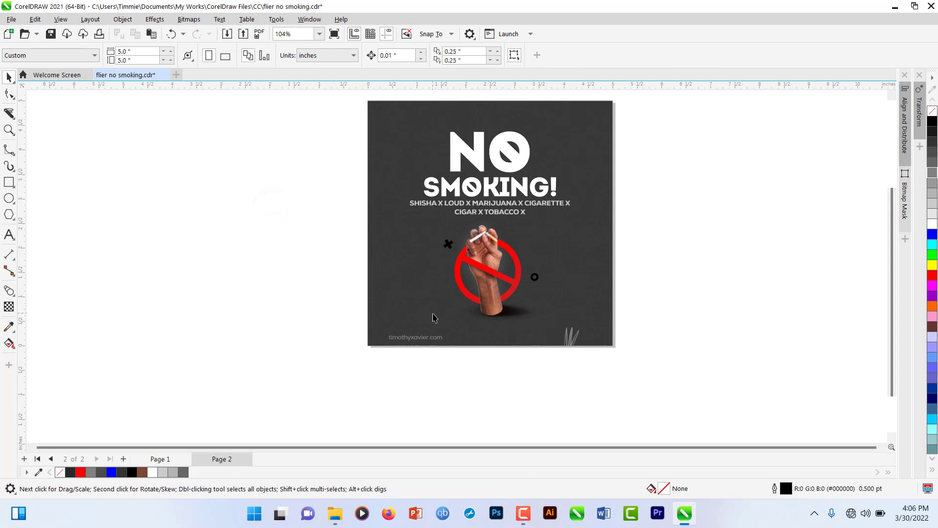
{"action": "scroll", "coordinate": [430, 313], "scroll_direction": "down", "scroll_amount": 1}
{"action": "scroll", "coordinate": [486, 272], "scroll_direction": "up", "scroll_amount": 2}
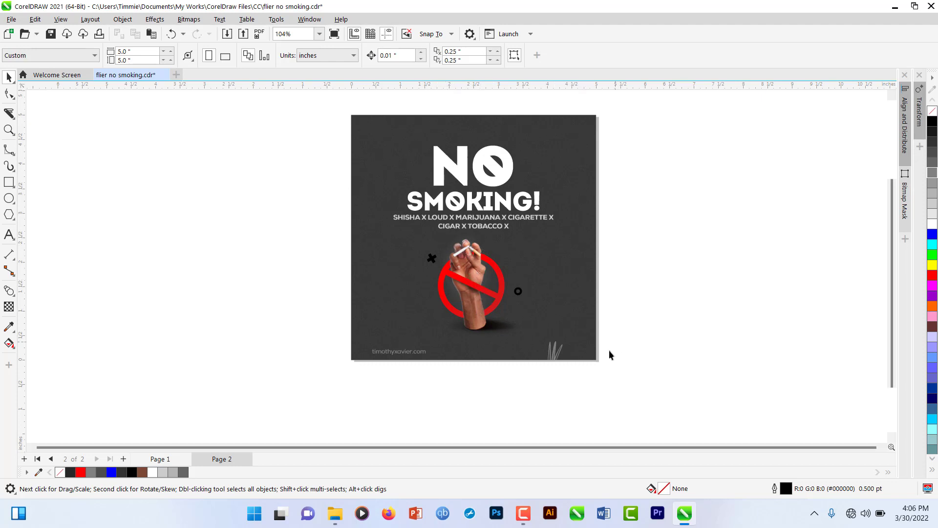
- Open the background's PowerClip contents for editing and draw a 5.21 by 5.21 inch square over the whole background
{"action": "double_click", "coordinate": [575, 167]}
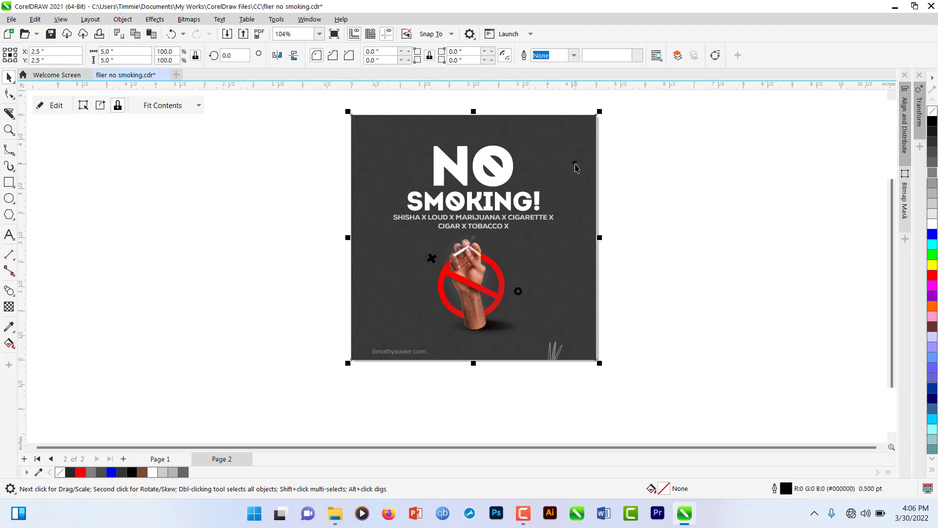
{"action": "left_click", "coordinate": [10, 183]}
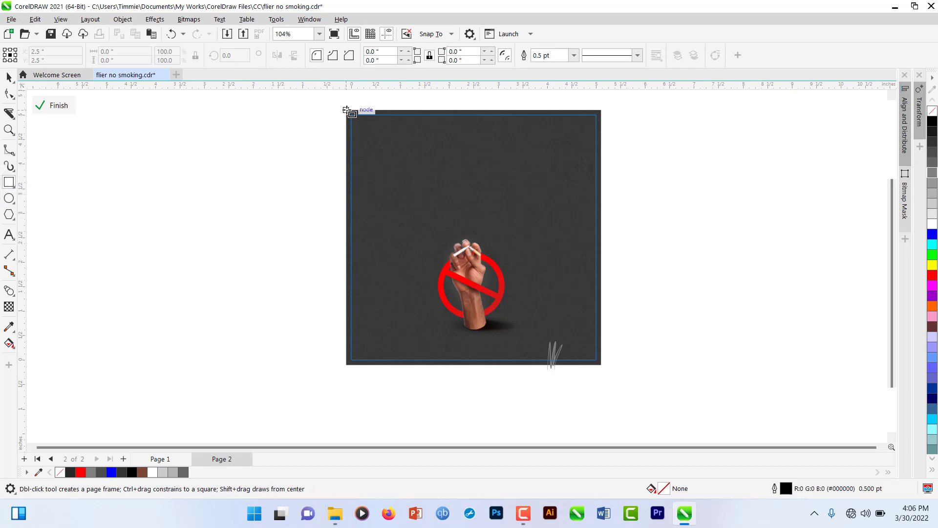
{"action": "left_click_drag", "start_coordinate": [347, 110], "coordinate": [601, 364]}
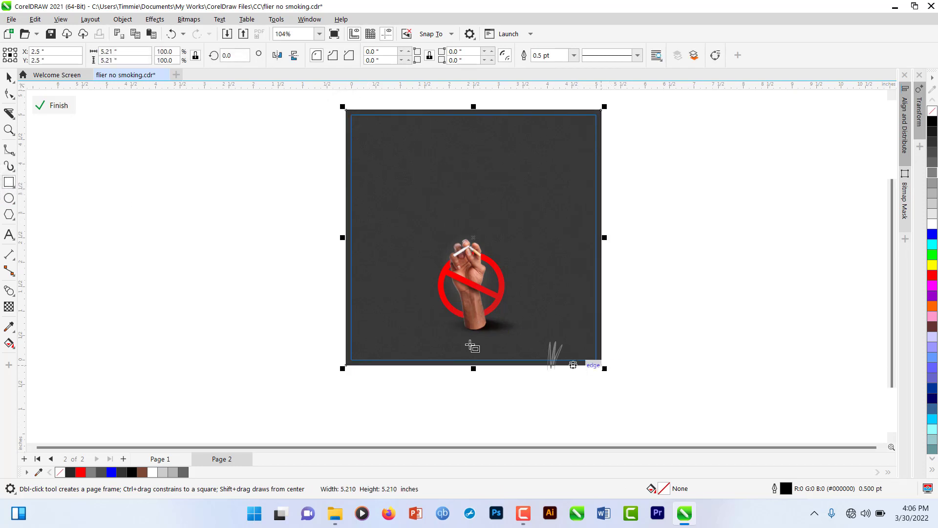
- Draw a closed wavy B-Spline curve about 4.84 by 4.82 inches just inside the flier's edges
{"action": "left_click", "coordinate": [9, 149]}
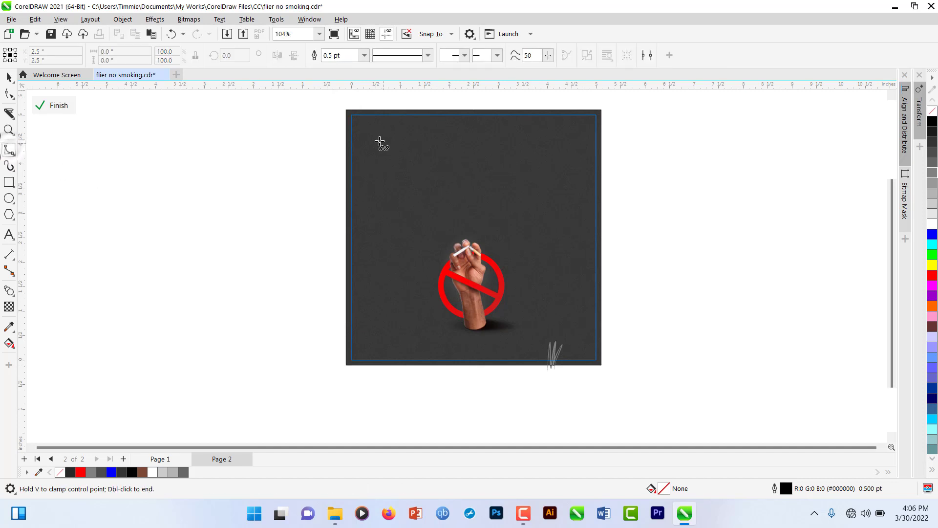
{"action": "left_click", "coordinate": [370, 136]}
{"action": "left_click", "coordinate": [362, 169]}
{"action": "left_click", "coordinate": [351, 185]}
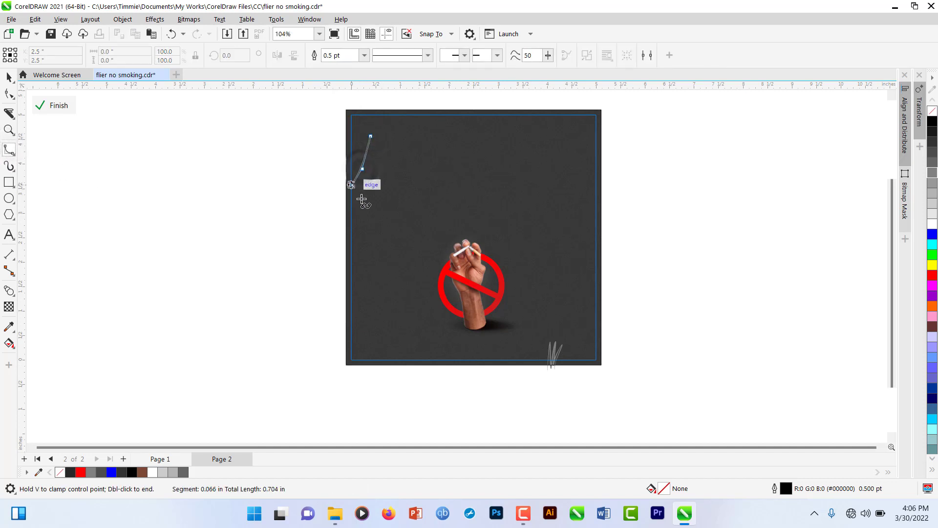
{"action": "left_click", "coordinate": [361, 199]}
{"action": "left_click", "coordinate": [354, 227]}
{"action": "left_click", "coordinate": [361, 288]}
{"action": "left_click", "coordinate": [355, 319]}
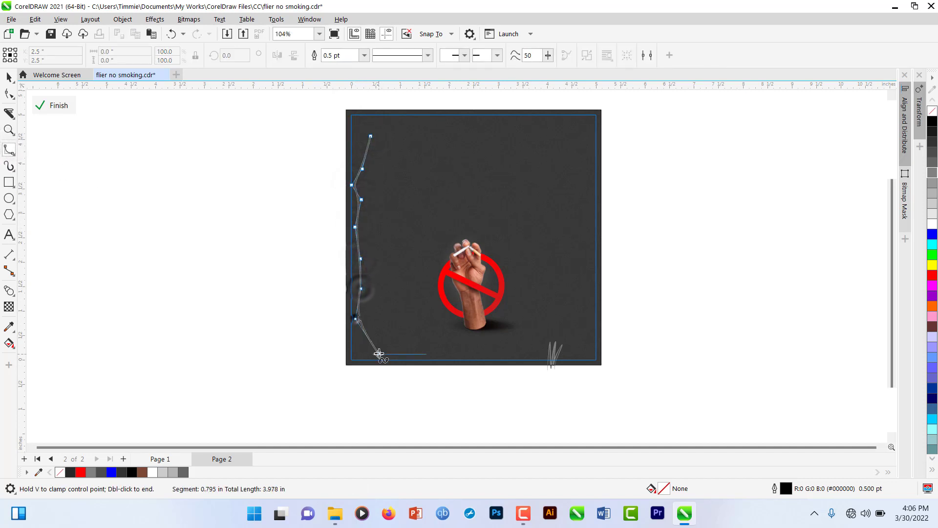
{"action": "left_click", "coordinate": [372, 354]}
{"action": "left_click", "coordinate": [399, 353]}
{"action": "left_click", "coordinate": [426, 347]}
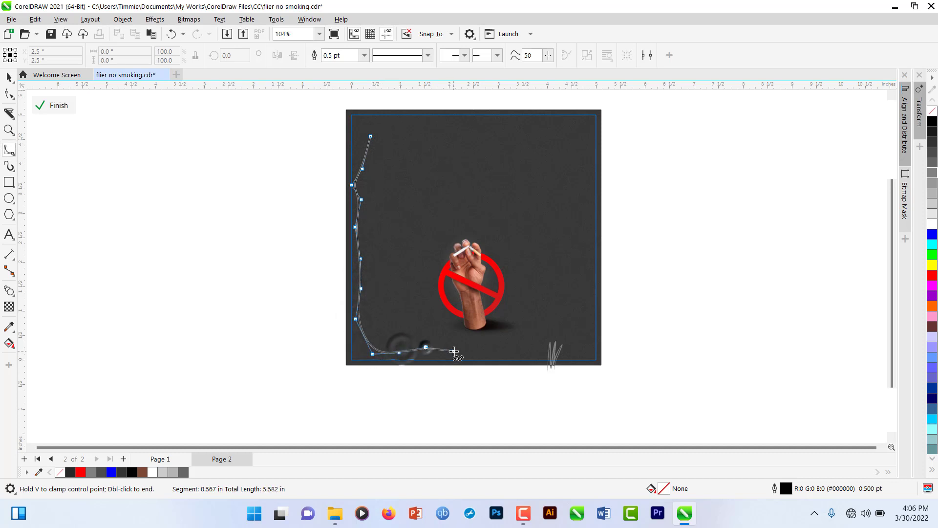
{"action": "left_click", "coordinate": [457, 354]}
{"action": "left_click", "coordinate": [503, 355]}
{"action": "left_click", "coordinate": [524, 351]}
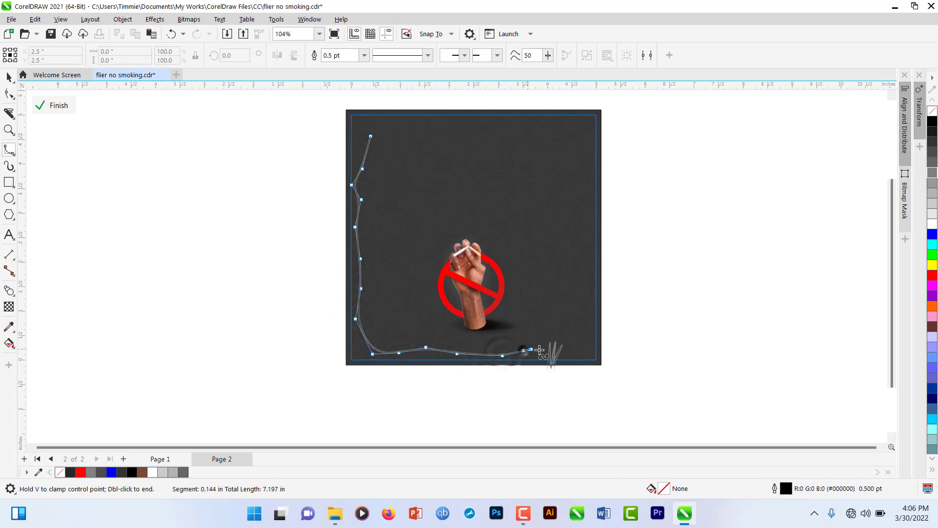
{"action": "left_click", "coordinate": [539, 349]}
{"action": "left_click", "coordinate": [575, 356]}
{"action": "left_click", "coordinate": [585, 345]}
{"action": "left_click", "coordinate": [581, 322]}
{"action": "left_click", "coordinate": [576, 299]}
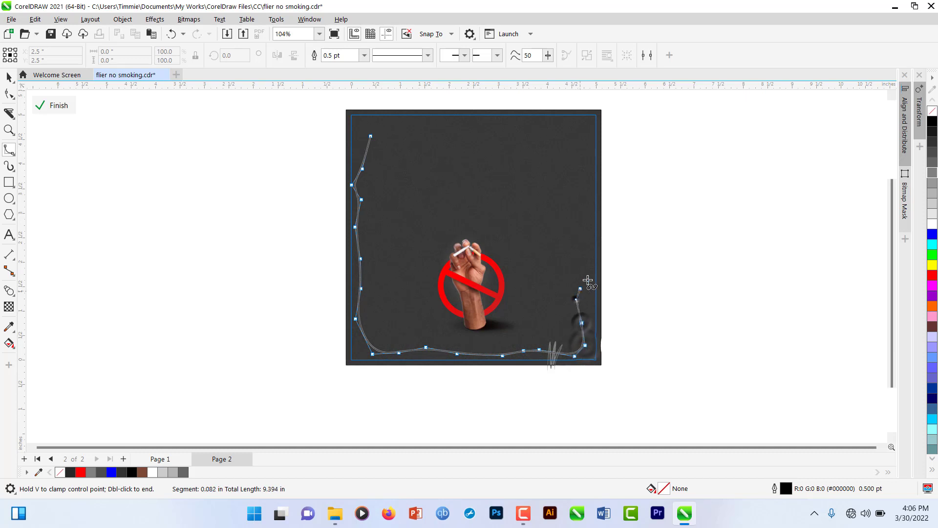
{"action": "left_click", "coordinate": [589, 276]}
{"action": "left_click", "coordinate": [584, 220]}
{"action": "left_click", "coordinate": [596, 198]}
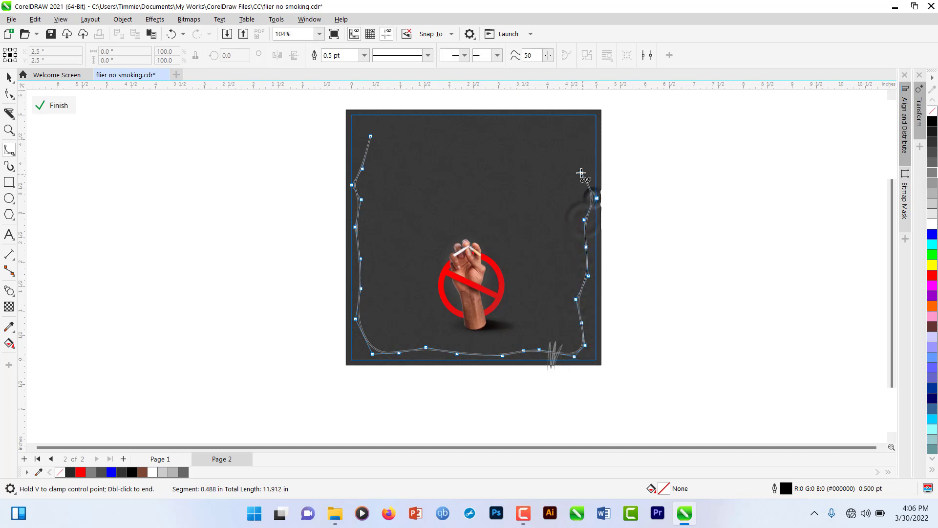
{"action": "left_click", "coordinate": [581, 172]}
{"action": "left_click", "coordinate": [589, 131]}
{"action": "left_click", "coordinate": [565, 124]}
{"action": "left_click", "coordinate": [502, 126]}
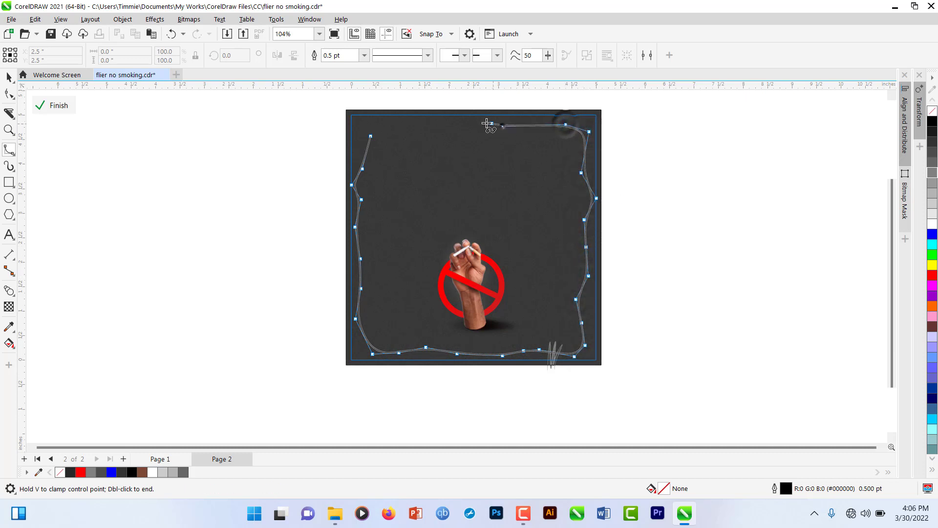
{"action": "left_click", "coordinate": [473, 122]}
{"action": "left_click", "coordinate": [441, 132]}
{"action": "left_click", "coordinate": [403, 119]}
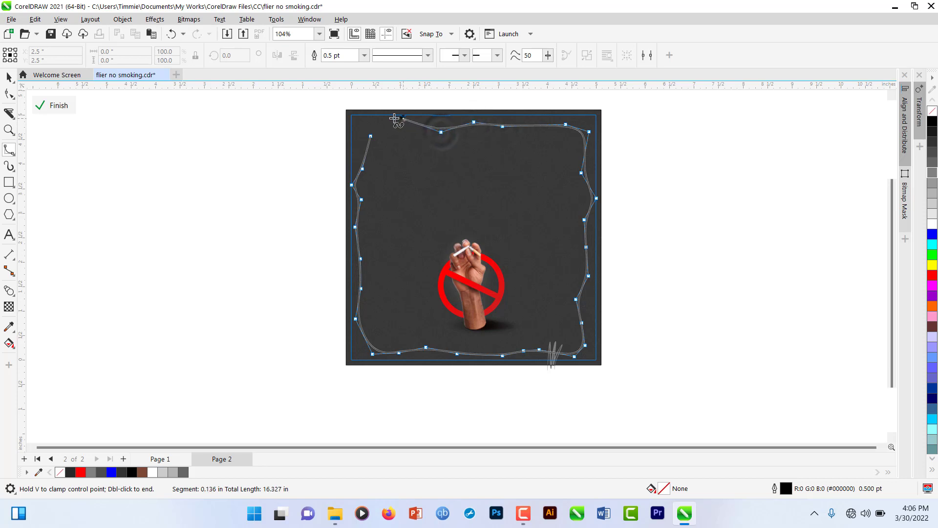
{"action": "left_click", "coordinate": [379, 118]}
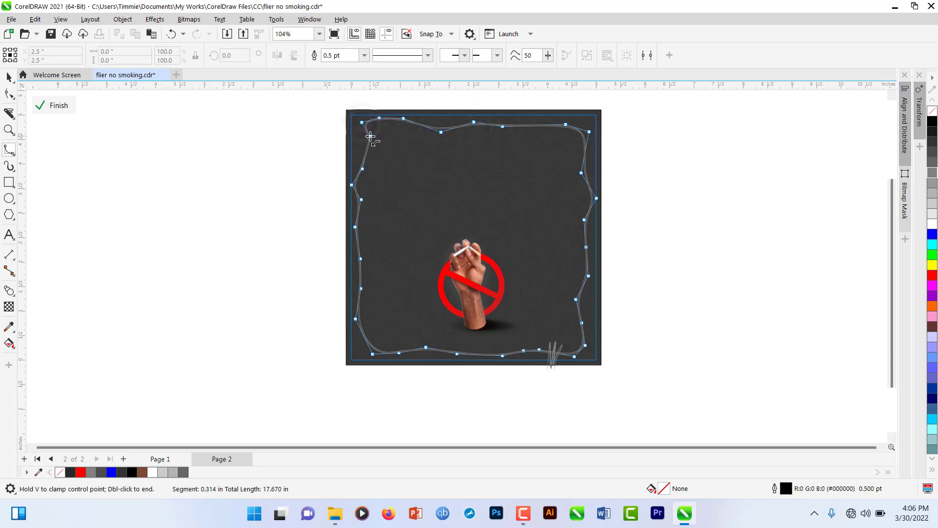
{"action": "left_click", "coordinate": [369, 132]}
{"action": "key", "text": "space"}
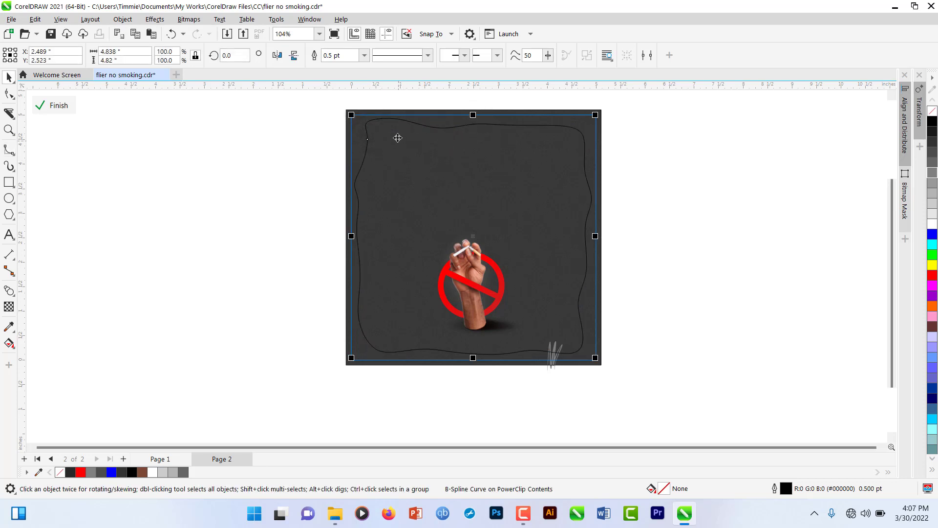
- Subtract the wavy curve from the 5.21-inch square with Back Minus Front and fill the resulting frame black
{"action": "scroll", "coordinate": [398, 138], "scroll_direction": "up", "scroll_amount": 3}
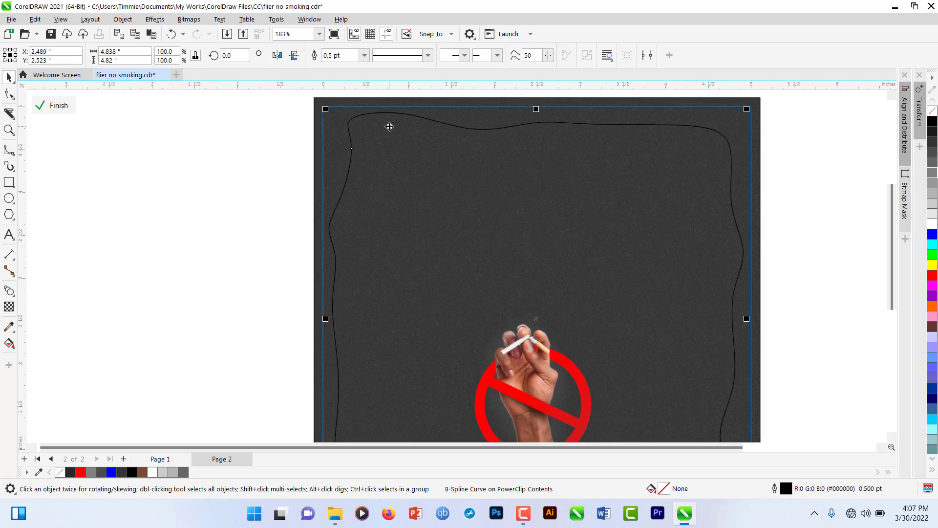
{"action": "left_click", "coordinate": [318, 101], "text": "shift"}
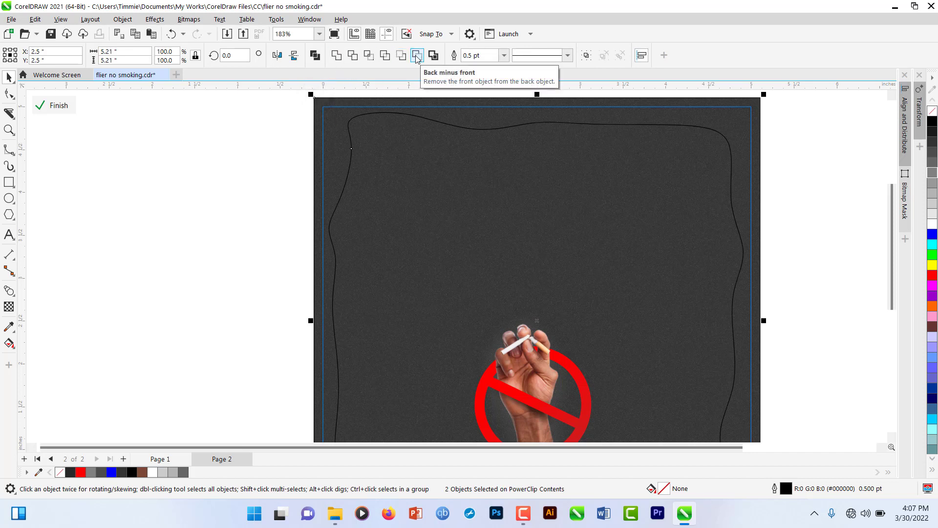
{"action": "scroll", "coordinate": [425, 181], "scroll_direction": "down", "scroll_amount": 1}
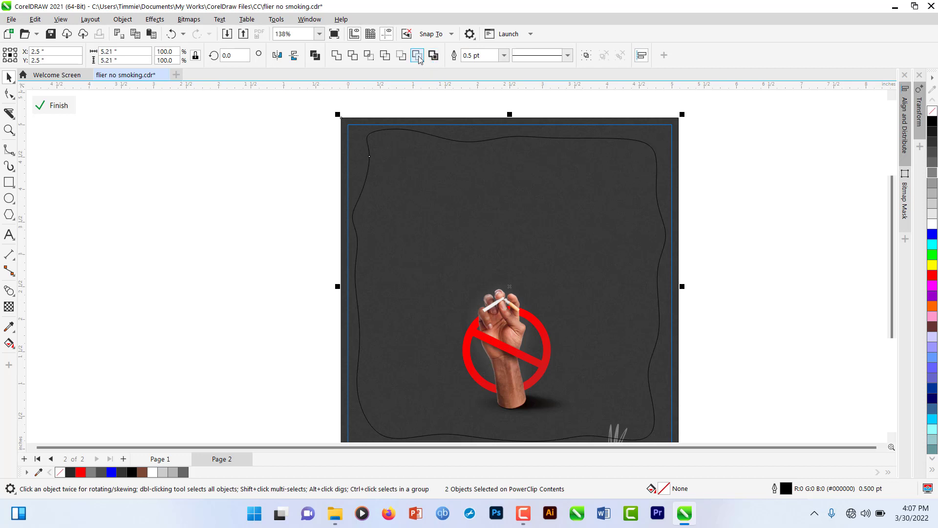
{"action": "left_click", "coordinate": [321, 162]}
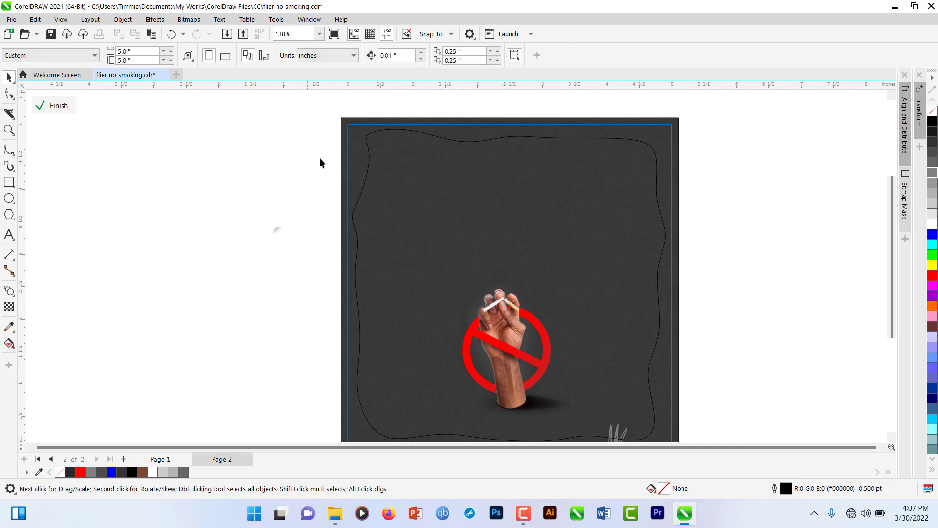
{"action": "left_click_drag", "start_coordinate": [342, 140], "coordinate": [59, 160]}
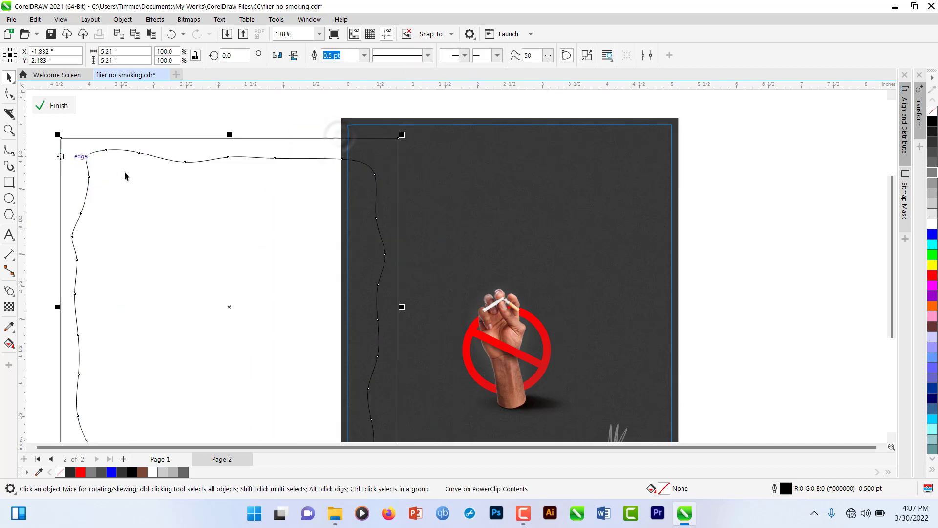
{"action": "key", "text": "ctrl+z"}
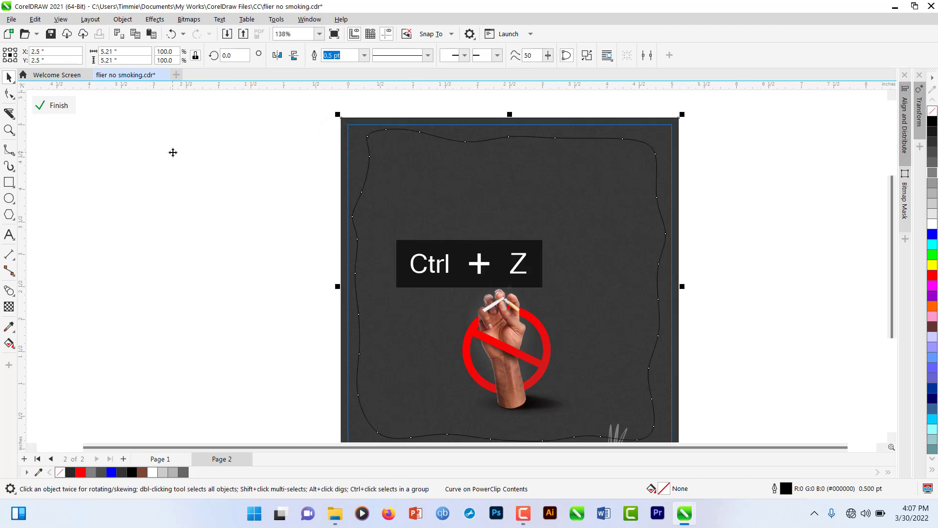
{"action": "left_click", "coordinate": [932, 122]}
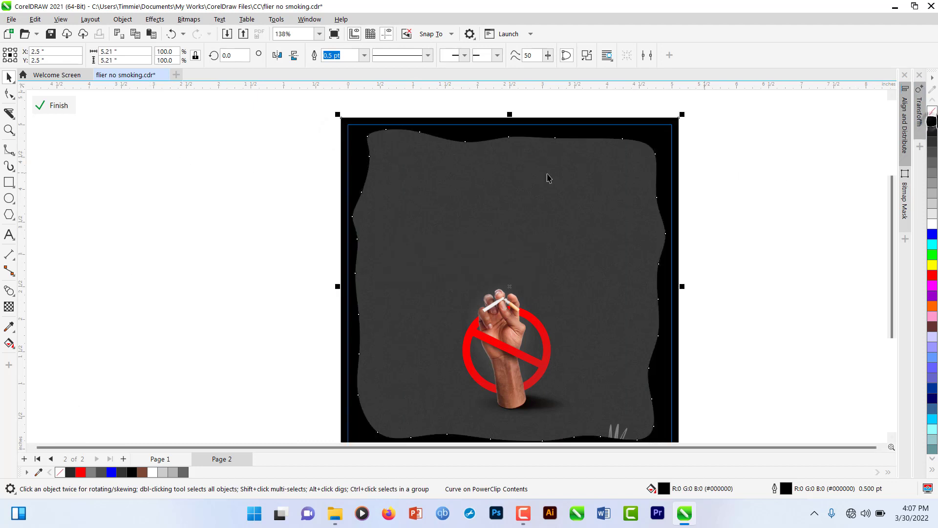
{"action": "scroll", "coordinate": [479, 185], "scroll_direction": "down", "scroll_amount": 1}
{"action": "scroll", "coordinate": [488, 259], "scroll_direction": "up", "scroll_amount": 1}
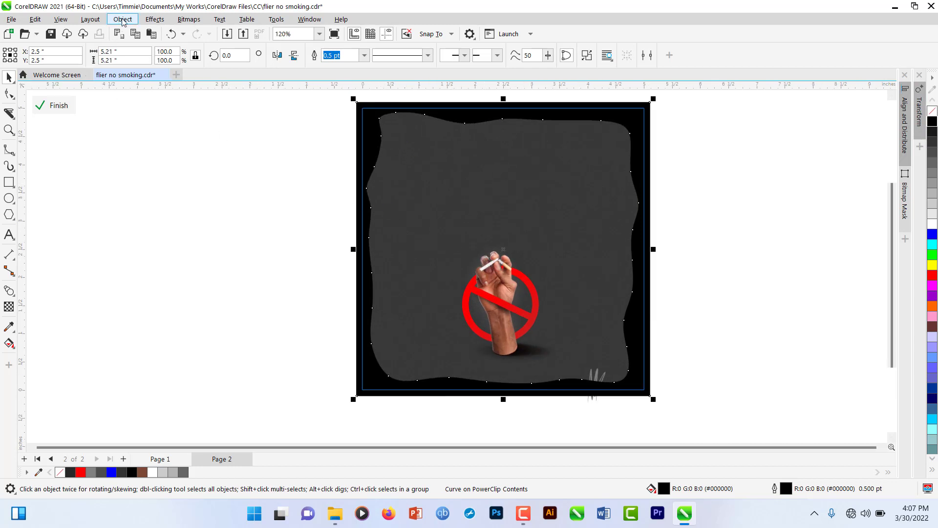
- Apply a Gaussian Blur with a radius of 90.4 pixels to the black wavy frame
{"action": "left_click", "coordinate": [156, 23]}
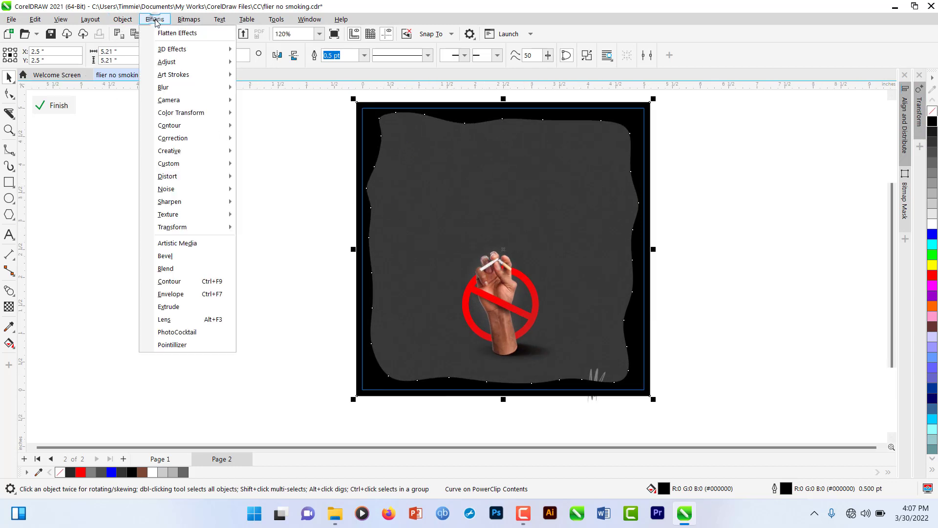
{"action": "mouse_move", "coordinate": [171, 89]}
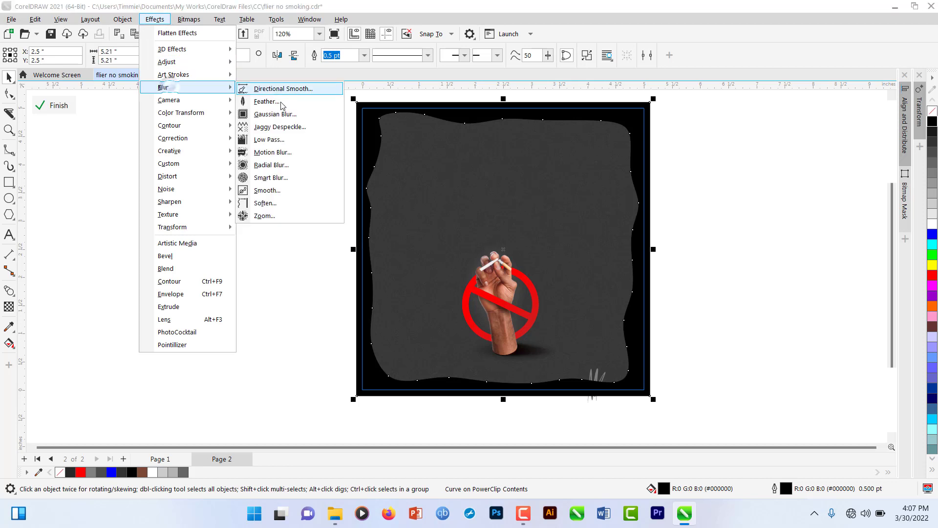
{"action": "left_click", "coordinate": [285, 115]}
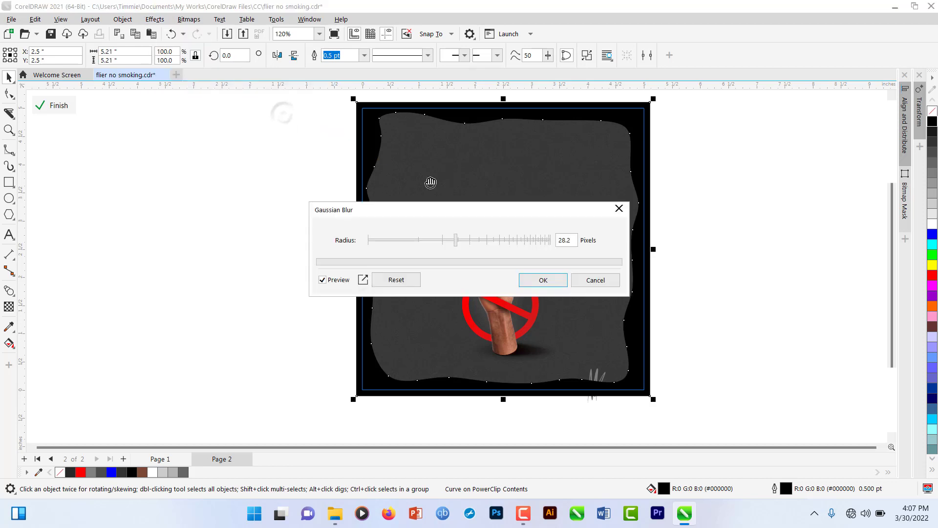
{"action": "left_click", "coordinate": [519, 241]}
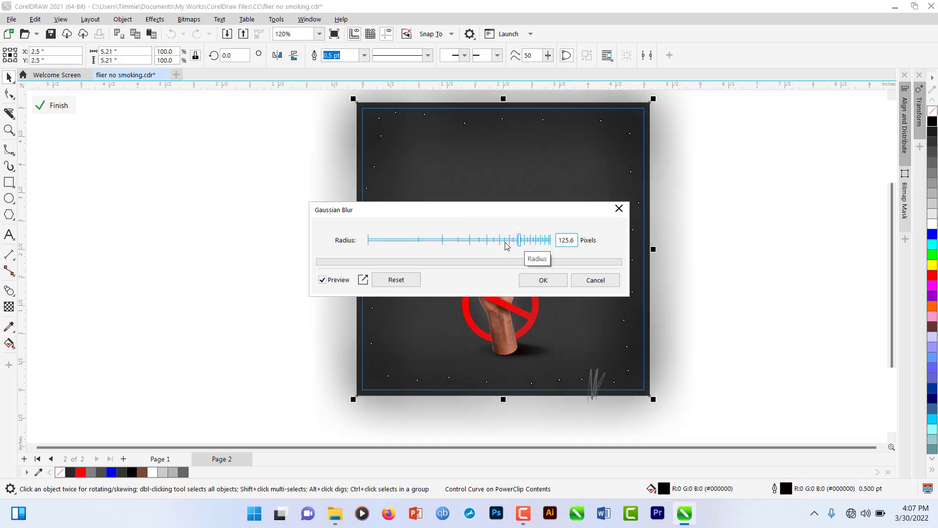
{"action": "left_click", "coordinate": [505, 242]}
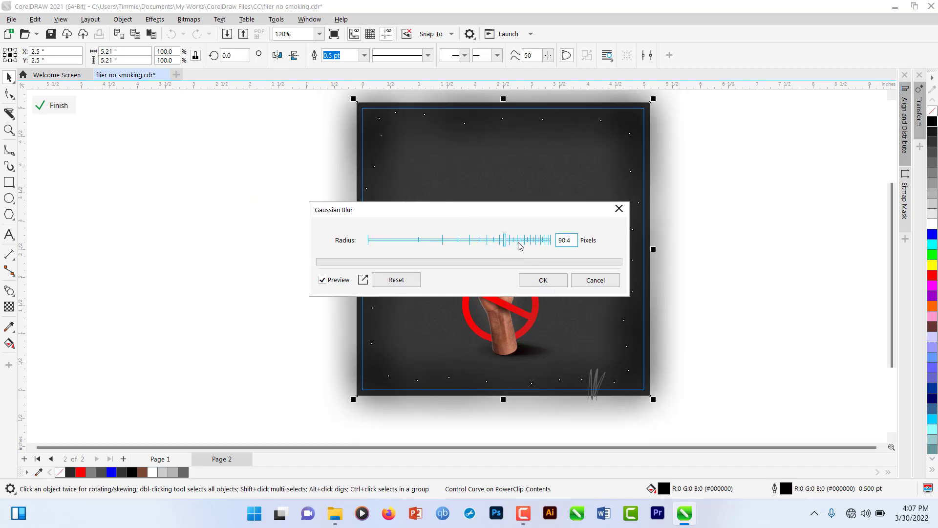
{"action": "left_click", "coordinate": [542, 280]}
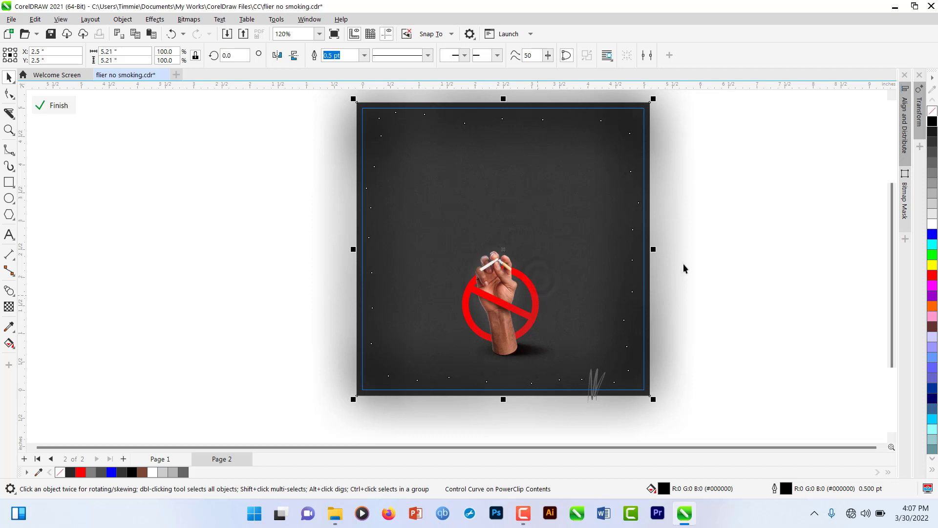
- Enlarge the blurred frame about its centre to about 5.97 by 5.79 inches and finish editing the PowerClip
{"action": "left_click_drag", "start_coordinate": [652, 251], "coordinate": [679, 257]}
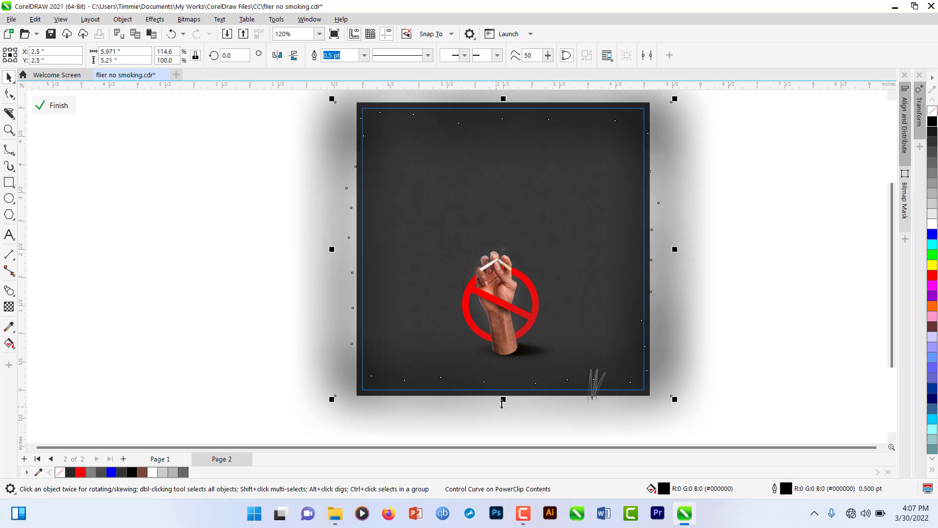
{"action": "left_click_drag", "start_coordinate": [503, 399], "coordinate": [502, 409]}
{"action": "scroll", "coordinate": [502, 410], "scroll_direction": "down", "scroll_amount": 2}
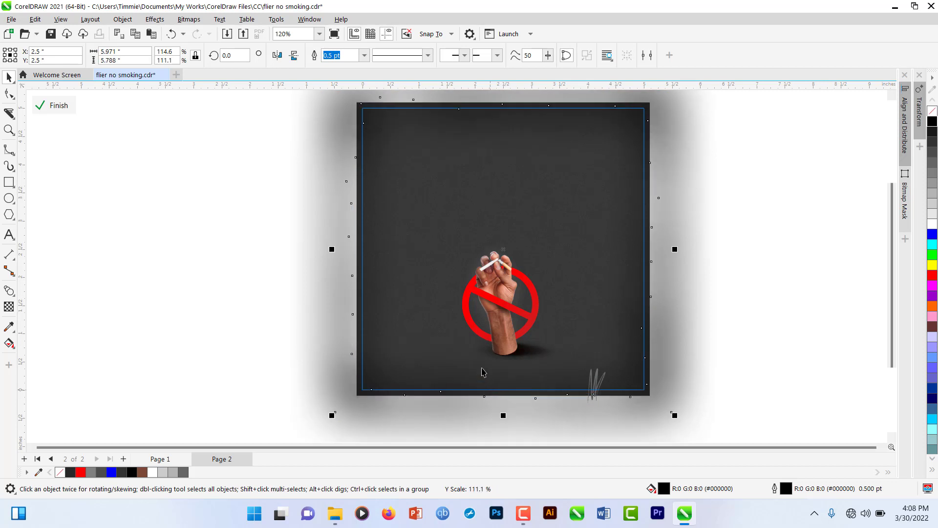
{"action": "left_click", "coordinate": [267, 319], "text": "ctrl"}
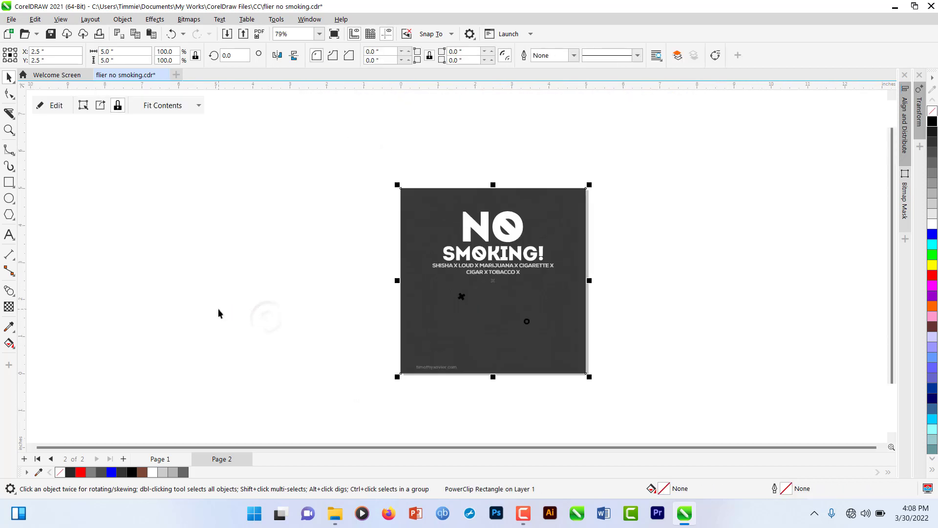
{"action": "left_click", "coordinate": [218, 308]}
{"action": "scroll", "coordinate": [416, 329], "scroll_direction": "up", "scroll_amount": 2}
{"action": "scroll", "coordinate": [444, 329], "scroll_direction": "down", "scroll_amount": 1}
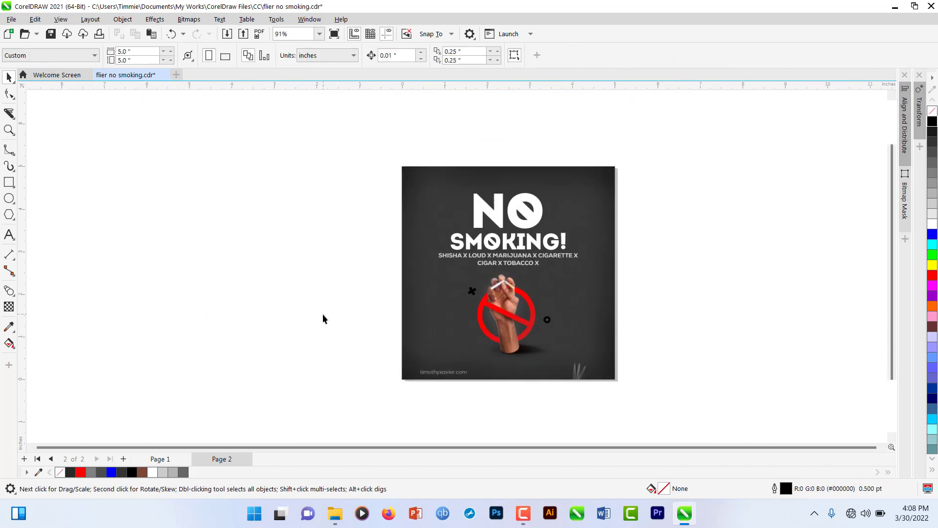
- Nudge the headline and substance text down together to Y 3.534 inches
{"action": "scroll", "coordinate": [519, 313], "scroll_direction": "up", "scroll_amount": 2}
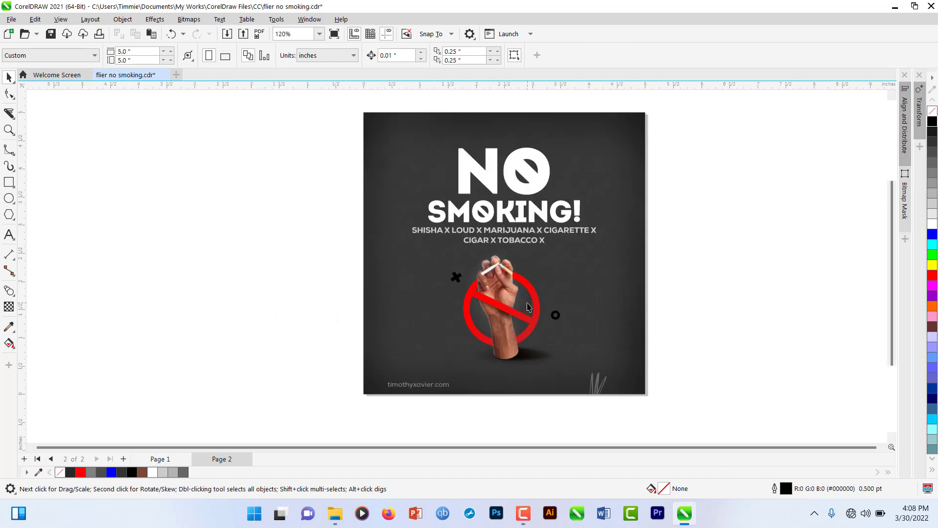
{"action": "scroll", "coordinate": [503, 174], "scroll_direction": "up", "scroll_amount": 2}
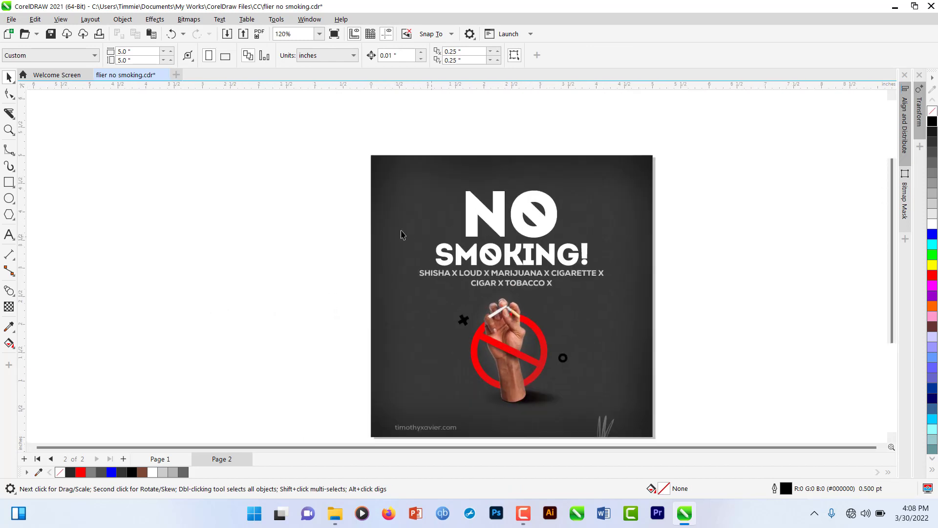
{"action": "left_click_drag", "start_coordinate": [343, 185], "coordinate": [632, 295]}
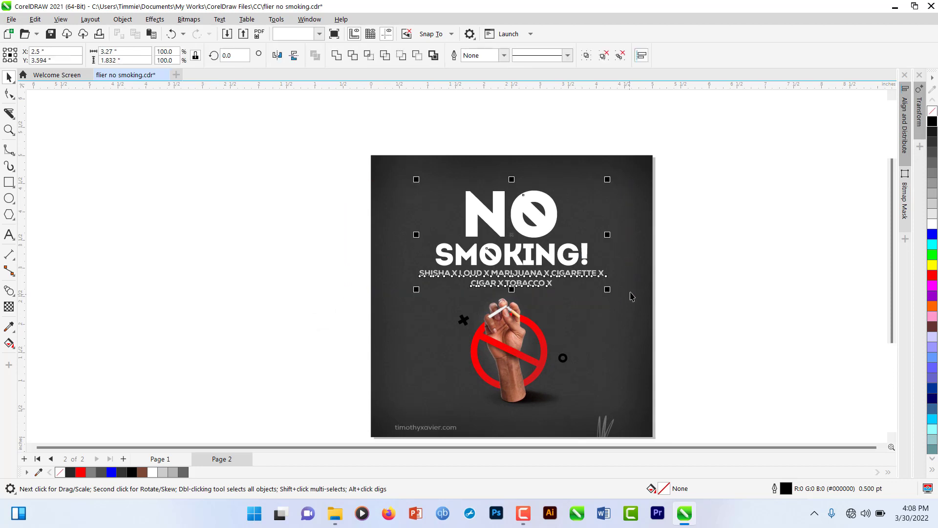
{"action": "key", "text": "Down"}
{"action": "key", "text": "Down"}
{"action": "key", "text": "Down"}
{"action": "key", "text": "Down"}
{"action": "key", "text": "Down"}
{"action": "key", "text": "Down"}
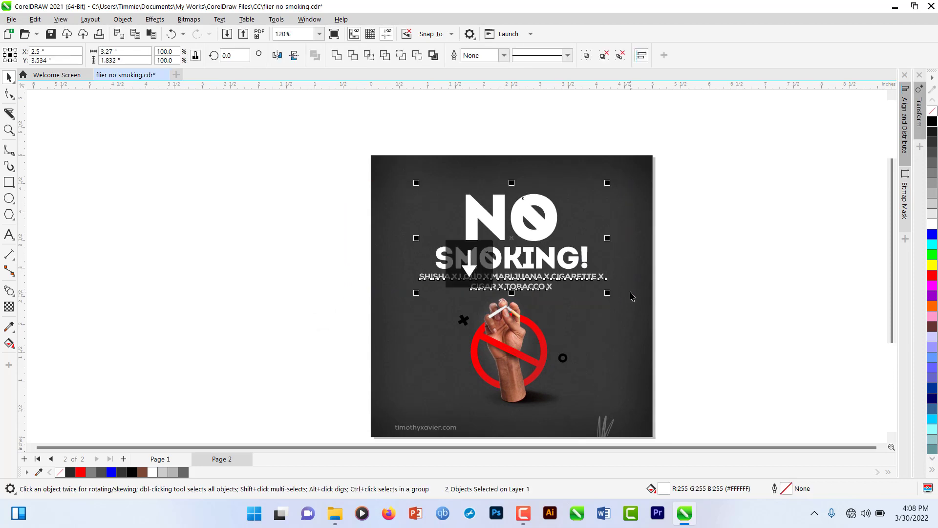
{"action": "left_click", "coordinate": [281, 263]}
- Open the background's PowerClip contents, lower the prohibition-sign hand with its shadow to Y 1.584 inches, and finish editing
{"action": "scroll", "coordinate": [460, 182], "scroll_direction": "down", "scroll_amount": 2}
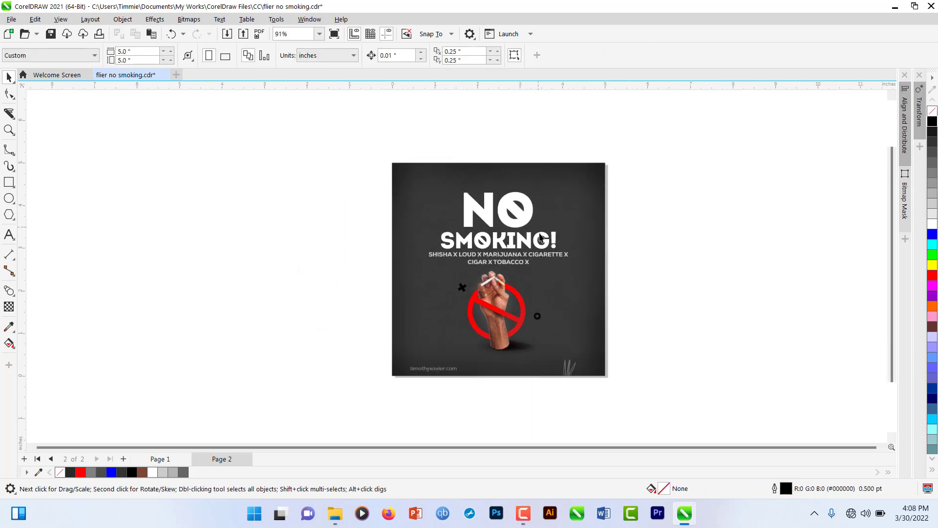
{"action": "double_click", "coordinate": [498, 342]}
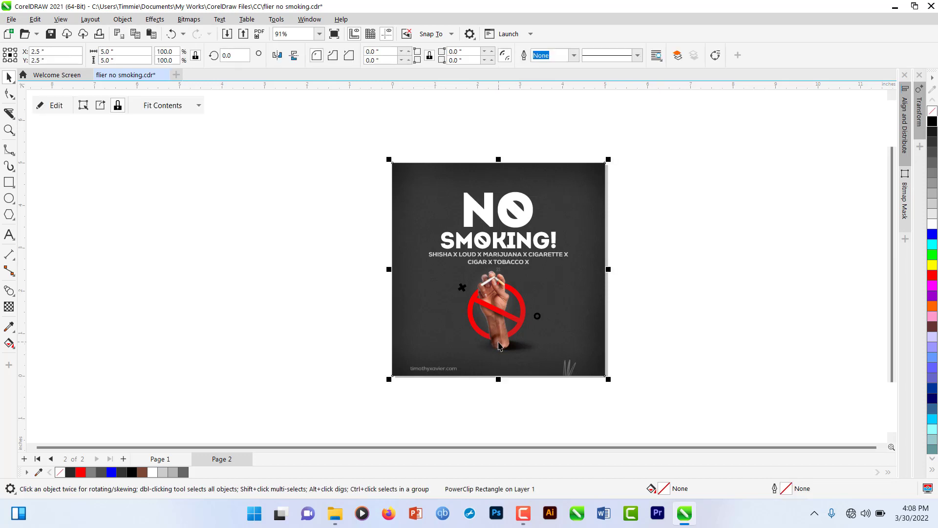
{"action": "left_click_drag", "start_coordinate": [297, 246], "coordinate": [590, 369]}
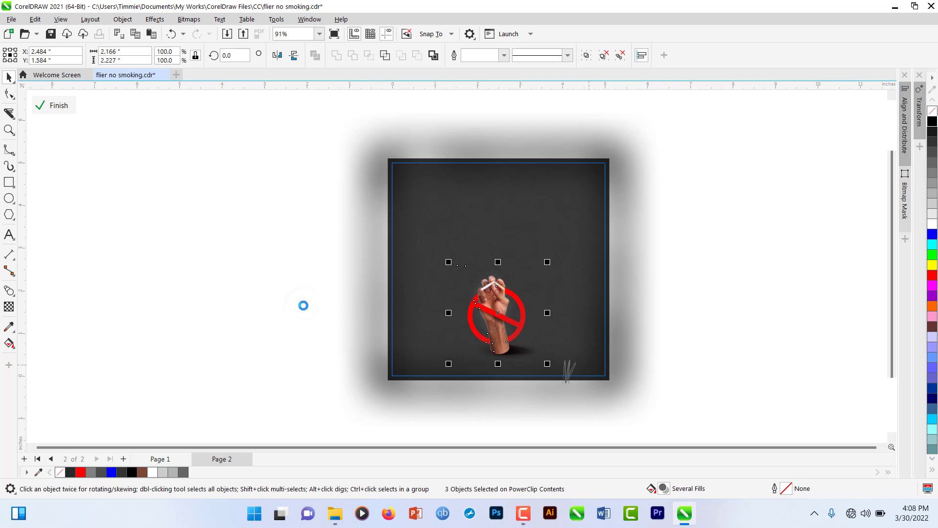
{"action": "left_click", "coordinate": [303, 313]}
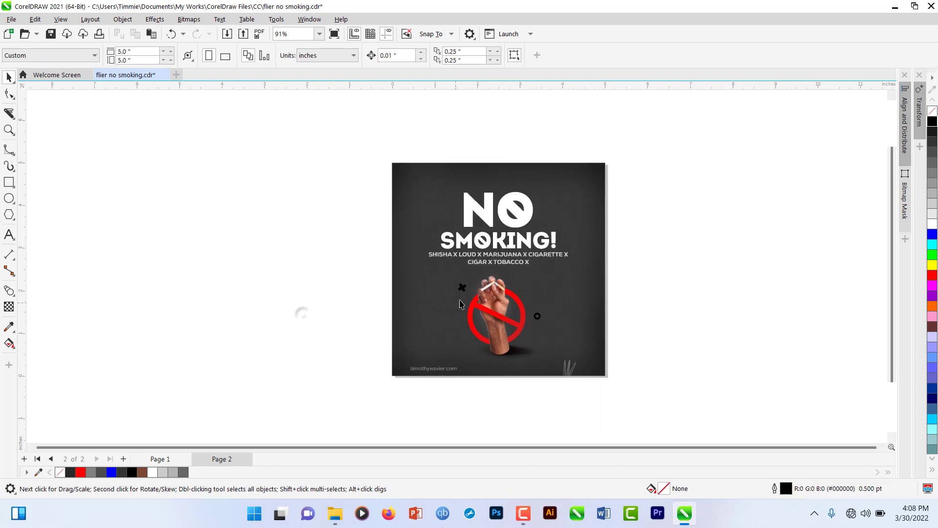
- Nudge the headline and substance text further down to Y 3.484 inches, closer to the hand
{"action": "scroll", "coordinate": [478, 290], "scroll_direction": "up", "scroll_amount": 2}
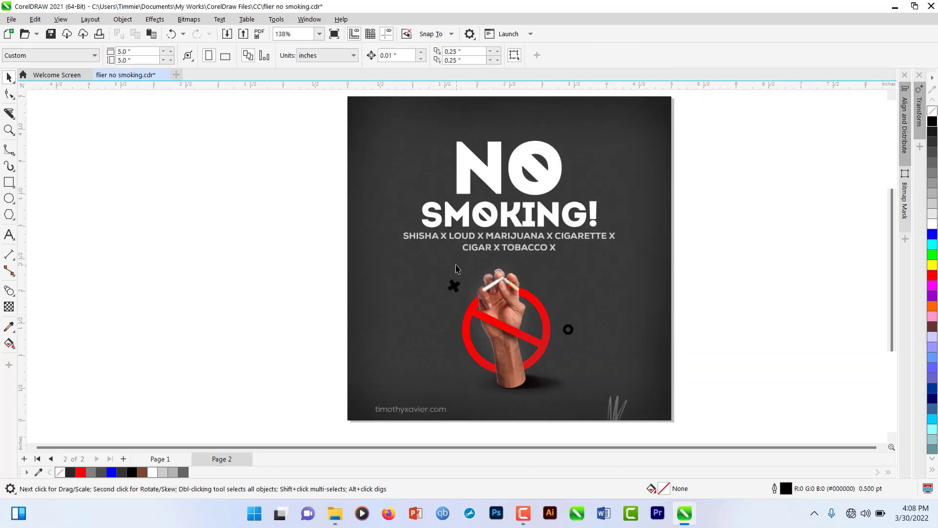
{"action": "scroll", "coordinate": [456, 268], "scroll_direction": "down", "scroll_amount": 1}
{"action": "left_click_drag", "start_coordinate": [339, 148], "coordinate": [631, 268]}
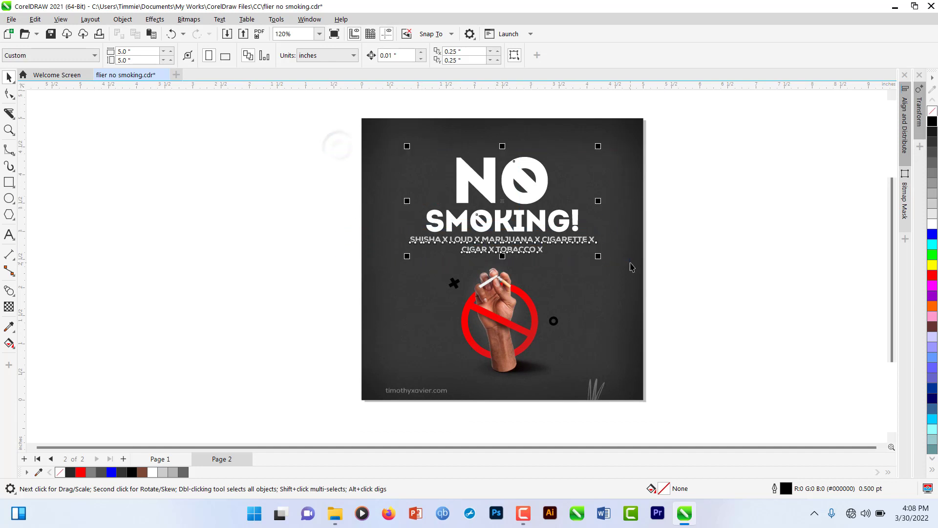
{"action": "key", "text": "Down"}
{"action": "key", "text": "Down"}
{"action": "key", "text": "Down"}
{"action": "key", "text": "Down"}
{"action": "key", "text": "Down"}
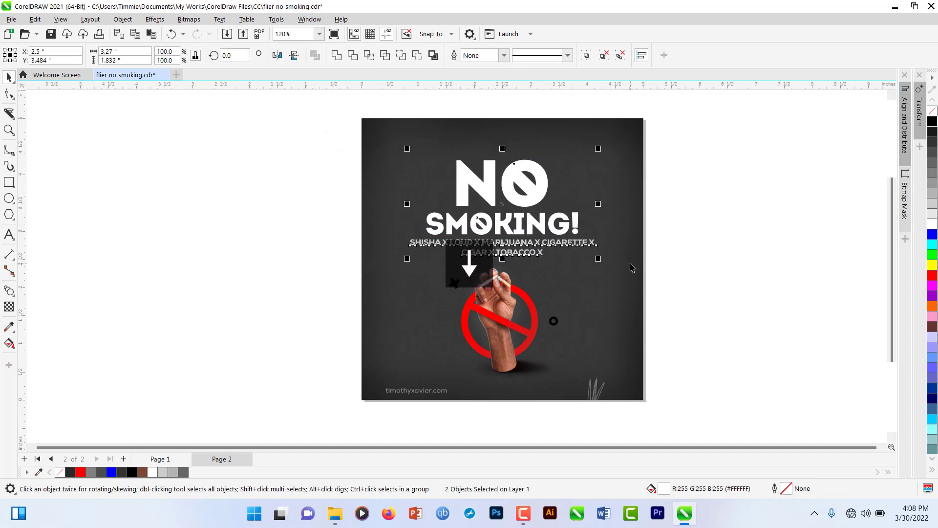
{"action": "left_click", "coordinate": [303, 272]}
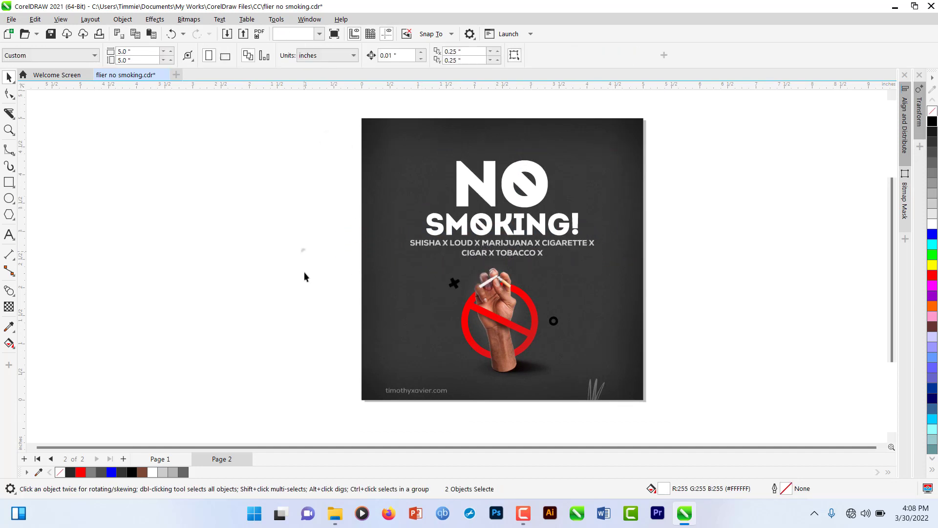
- Copy the MetroHealth logo from the page 1 flier and paste it above the headline on page 2
{"action": "left_click", "coordinate": [170, 463]}
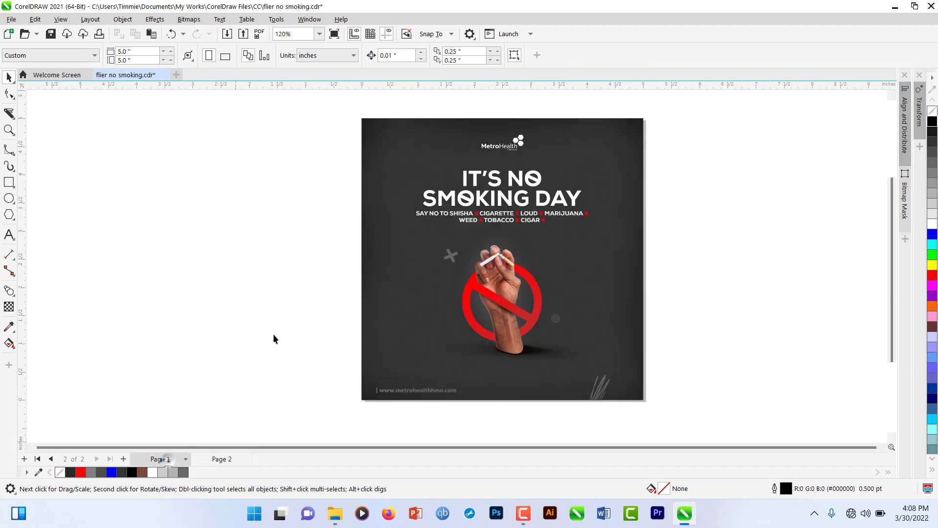
{"action": "left_click", "coordinate": [517, 140]}
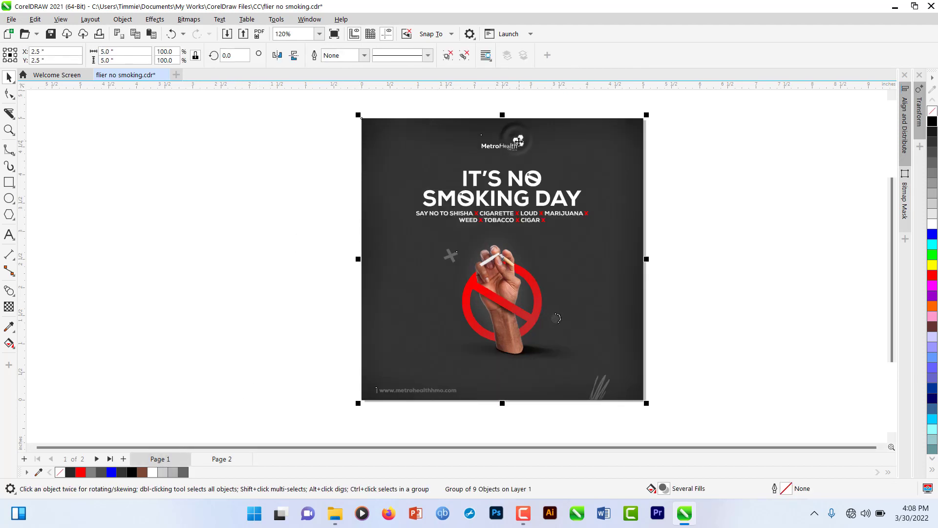
{"action": "left_click", "coordinate": [517, 140], "text": "ctrl"}
{"action": "key", "text": "ctrl+c"}
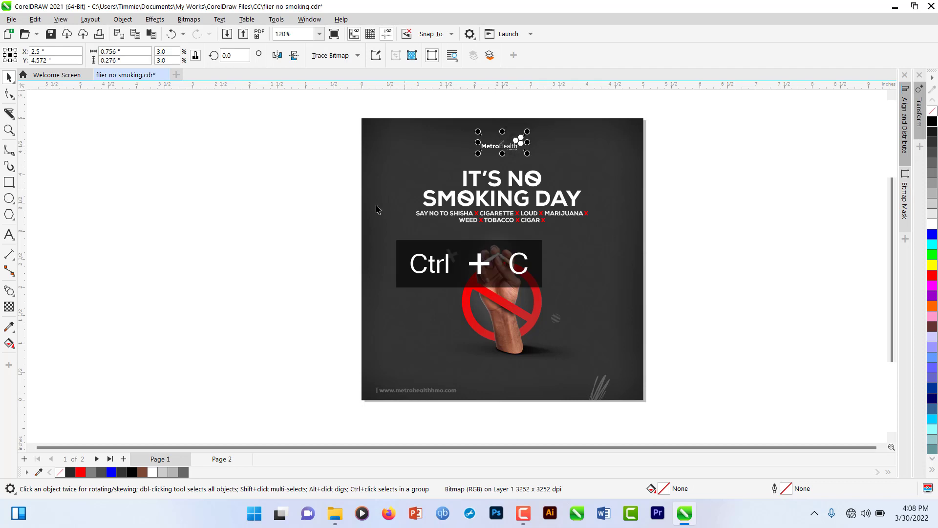
{"action": "key", "text": "Page_Down"}
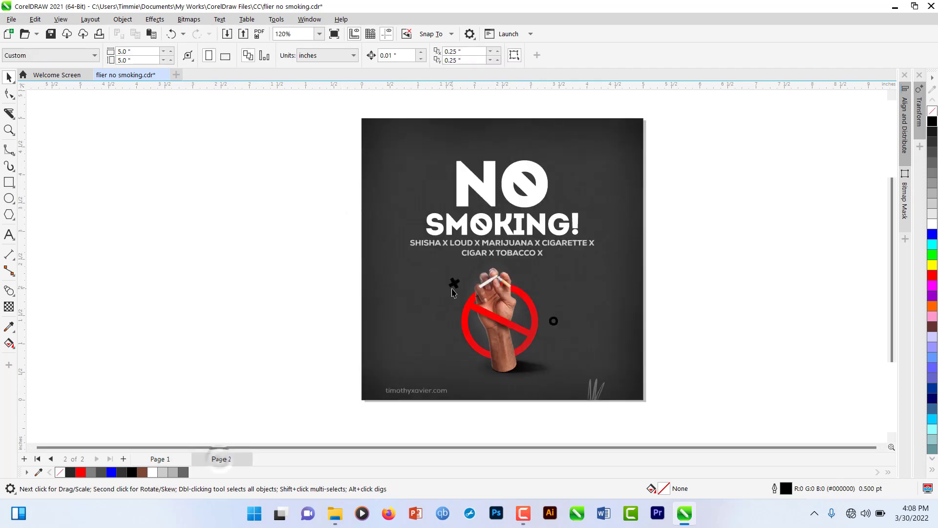
{"action": "key", "text": "ctrl+v"}
{"action": "left_click", "coordinate": [574, 151], "text": "shift"}
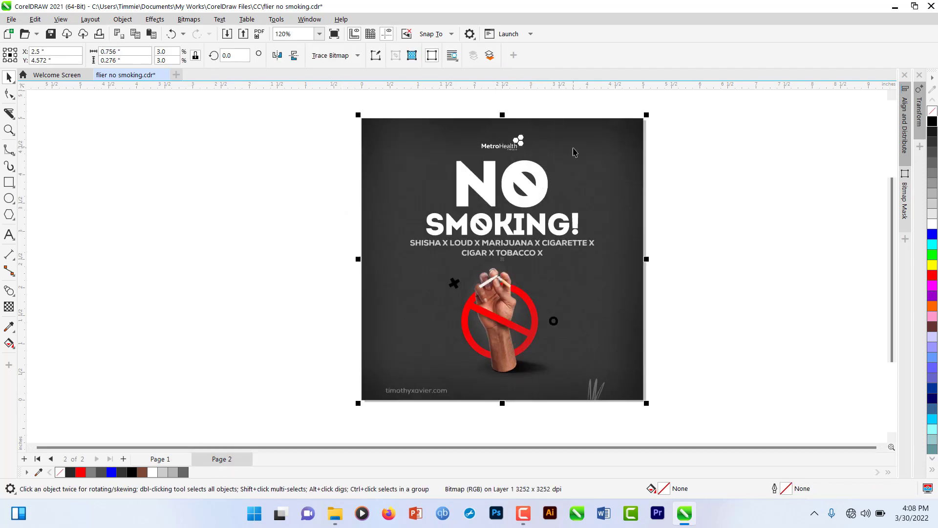
{"action": "left_click", "coordinate": [665, 169]}
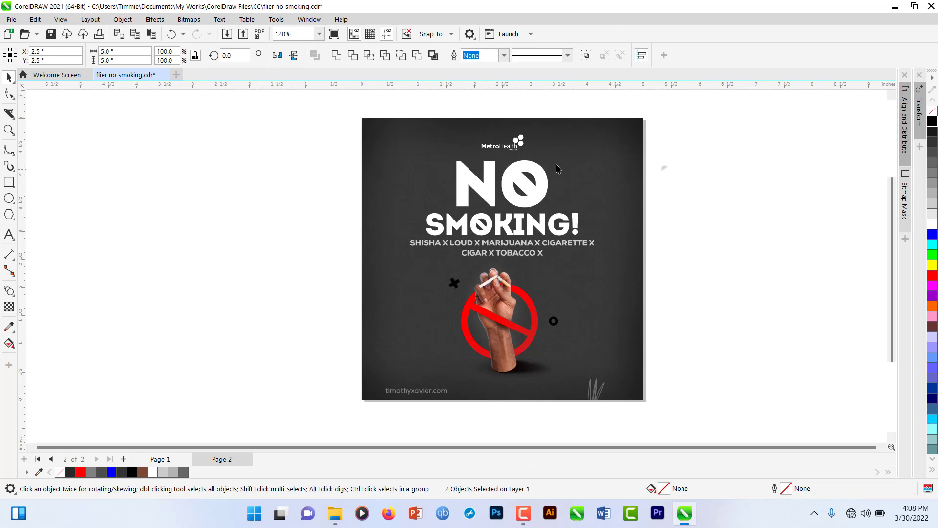
{"action": "scroll", "coordinate": [522, 144], "scroll_direction": "up", "scroll_amount": 4}
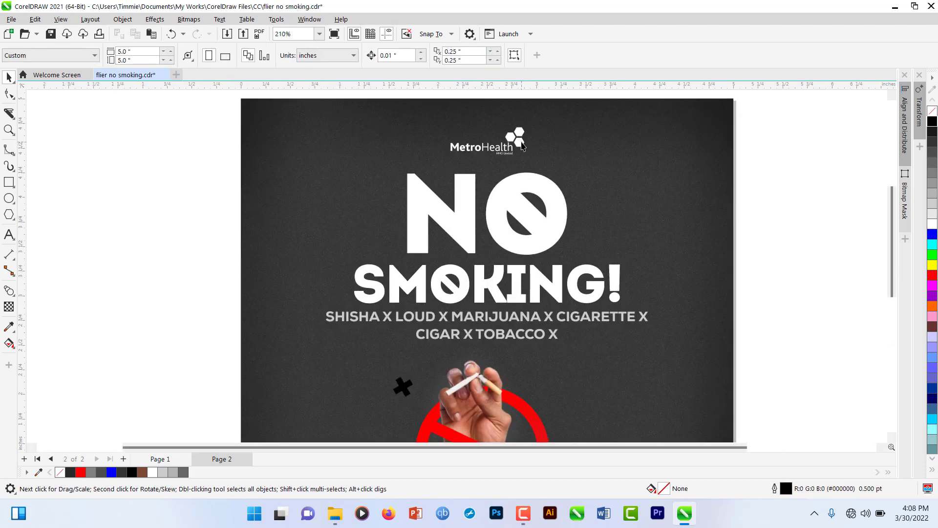
{"action": "left_click", "coordinate": [522, 144]}
{"action": "scroll", "coordinate": [522, 144], "scroll_direction": "down", "scroll_amount": 4}
{"action": "left_click", "coordinate": [684, 242]}
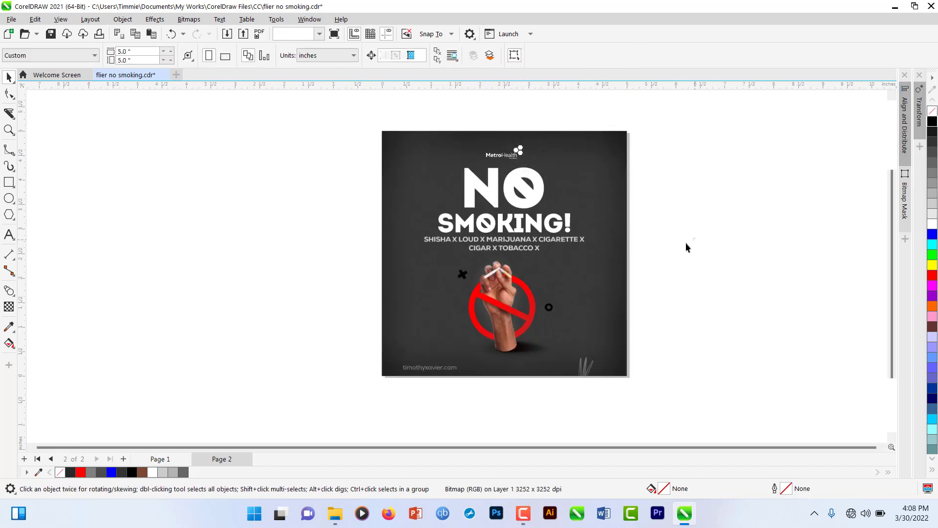
{"action": "scroll", "coordinate": [504, 256], "scroll_direction": "down", "scroll_amount": 1}
- Colour the X after SHISHA in the substance text red (#FF0000) and finish editing the text
{"action": "scroll", "coordinate": [503, 259], "scroll_direction": "up", "scroll_amount": 4}
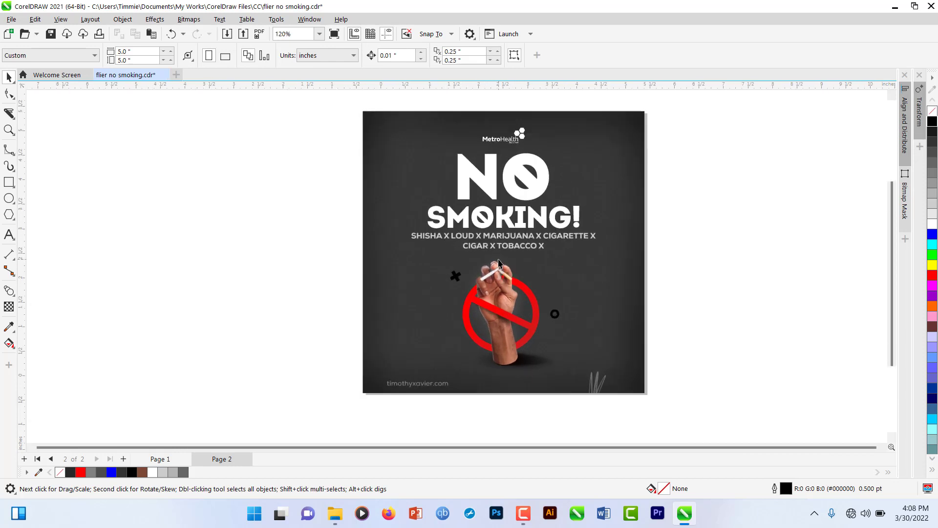
{"action": "scroll", "coordinate": [399, 246], "scroll_direction": "up", "scroll_amount": 2}
{"action": "double_click", "coordinate": [423, 226]}
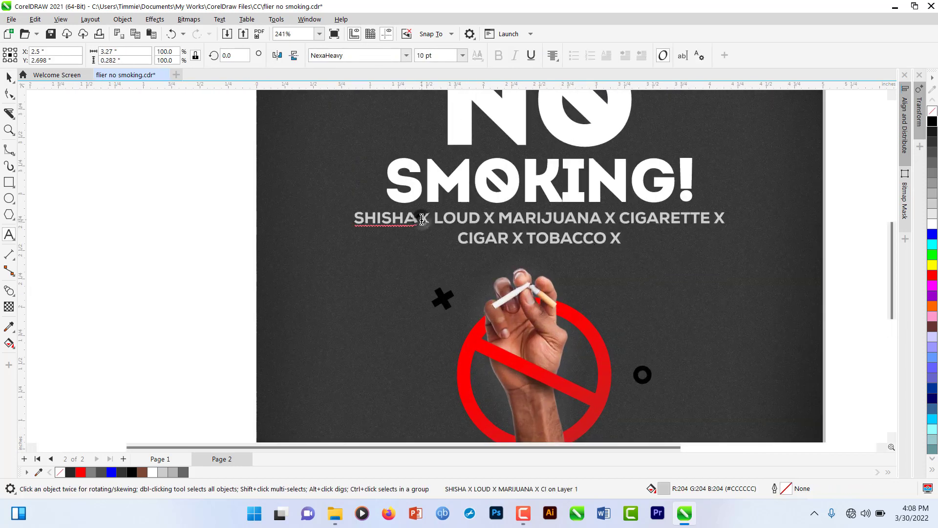
{"action": "double_click", "coordinate": [424, 226]}
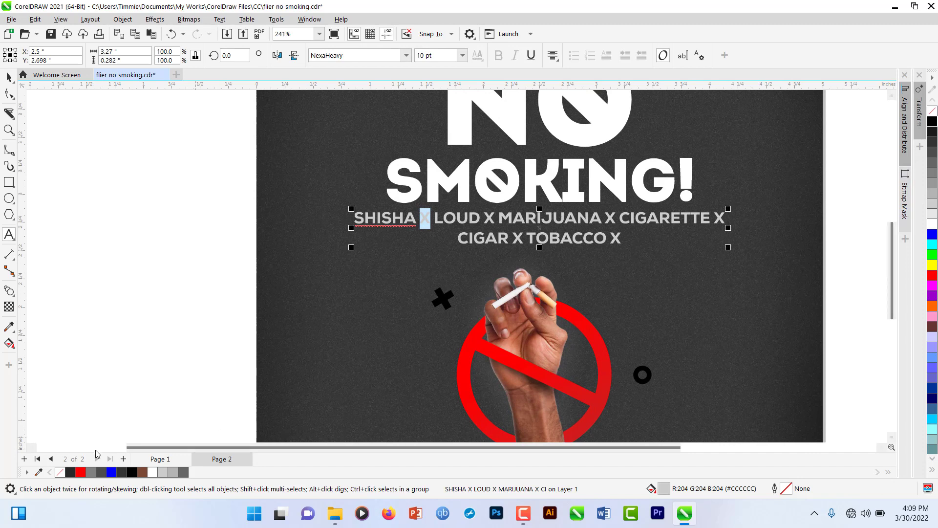
{"action": "left_click", "coordinate": [80, 472]}
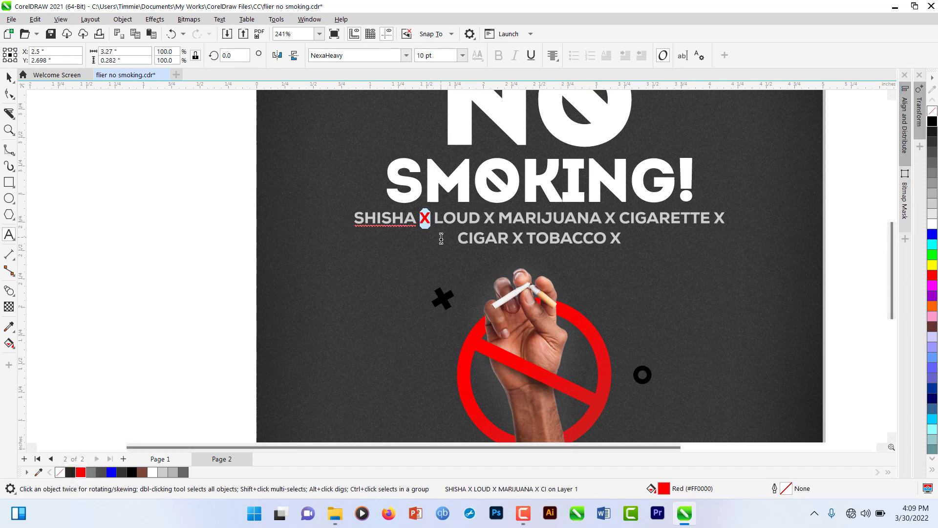
{"action": "key", "text": "ctrl+space"}
- Colour the X separators after LOUD, MARIJUANA and CIGARETTE in the first line of the substance text red (#FF0000)
{"action": "scroll", "coordinate": [449, 252], "scroll_direction": "down", "scroll_amount": 2}
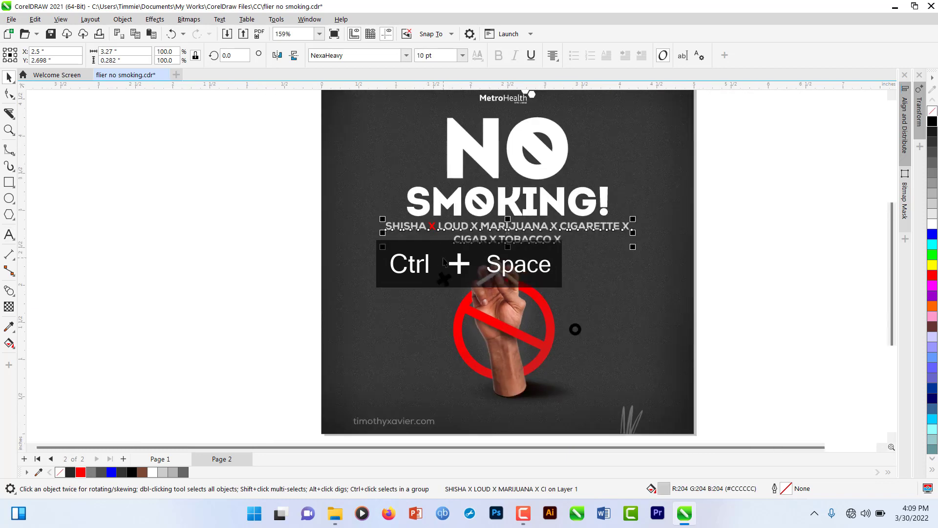
{"action": "scroll", "coordinate": [450, 253], "scroll_direction": "up", "scroll_amount": 4}
{"action": "double_click", "coordinate": [496, 200]}
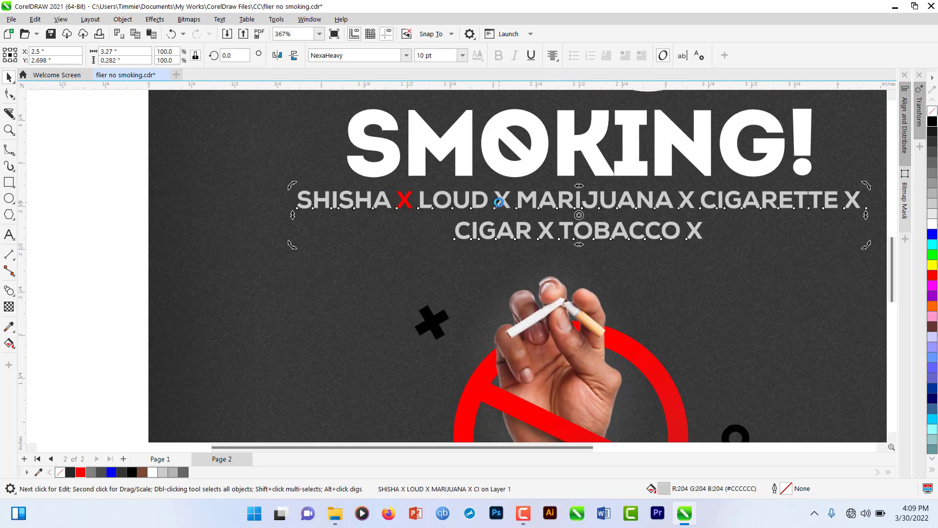
{"action": "left_click_drag", "start_coordinate": [495, 200], "coordinate": [510, 200]}
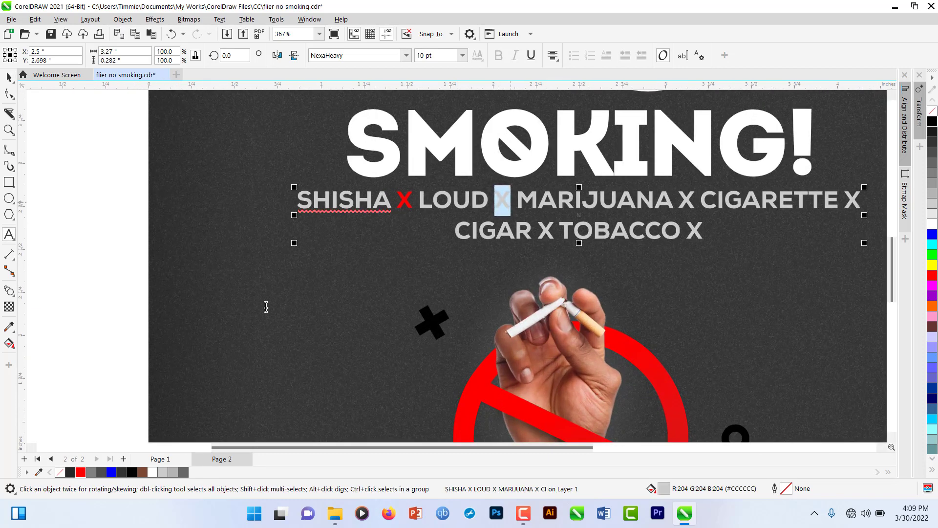
{"action": "left_click", "coordinate": [81, 471]}
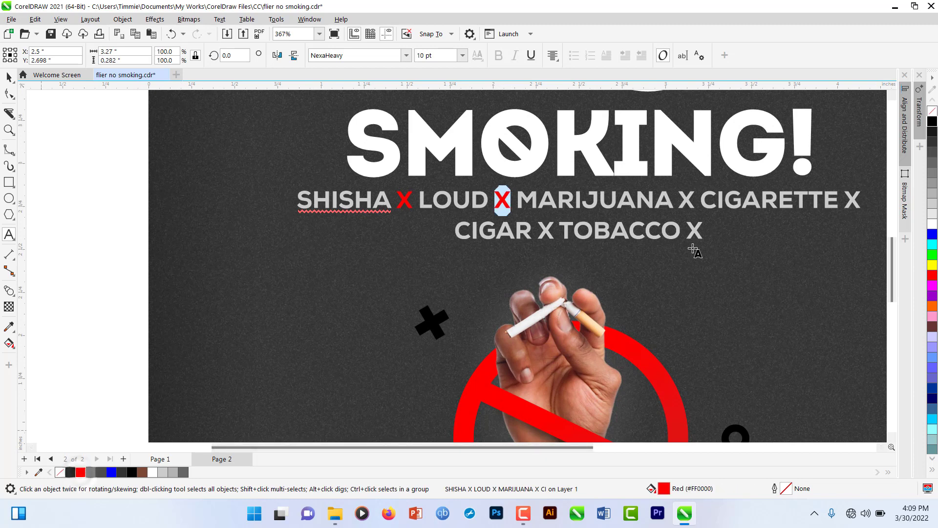
{"action": "double_click", "coordinate": [685, 207]}
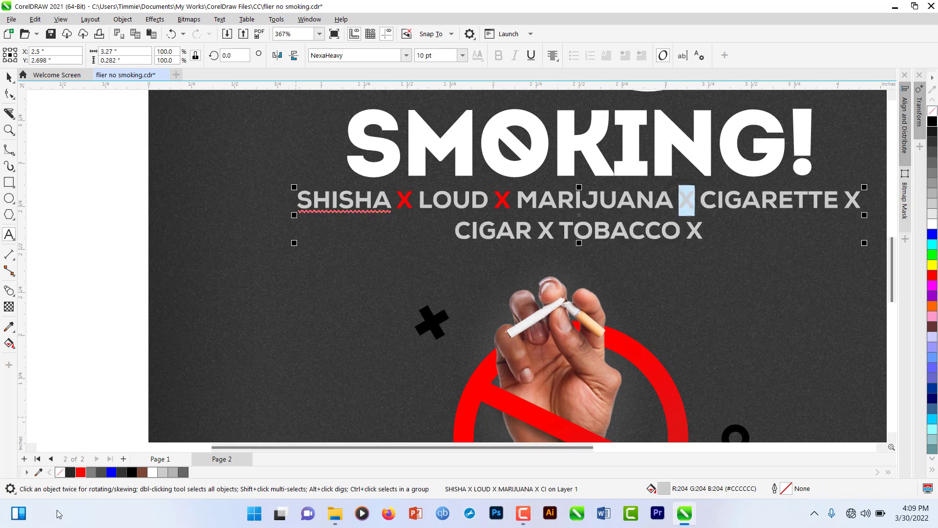
{"action": "left_click", "coordinate": [80, 472]}
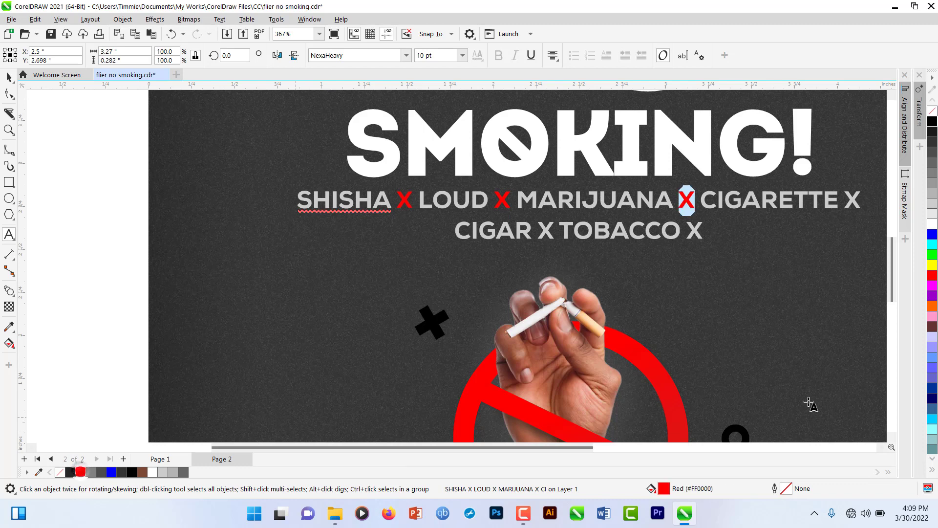
{"action": "double_click", "coordinate": [851, 200]}
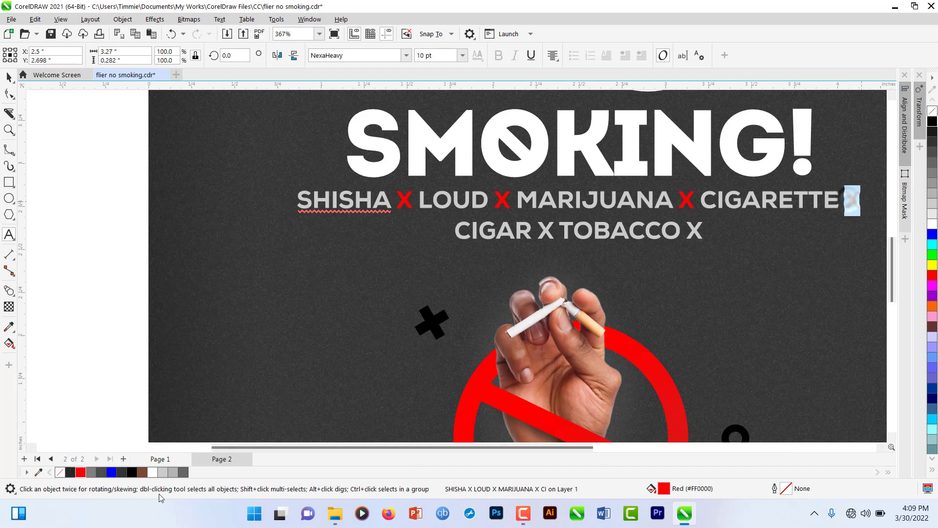
{"action": "left_click", "coordinate": [80, 471]}
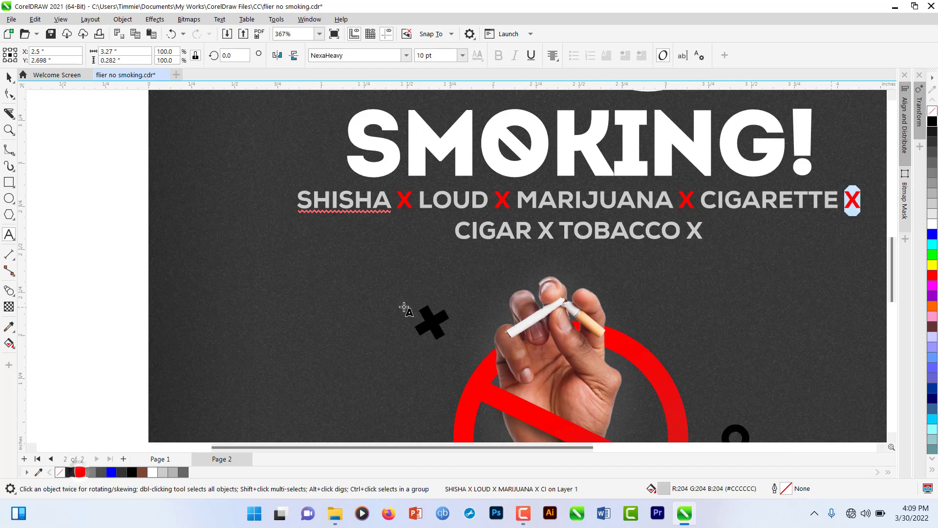
- Colour the X marks after CIGAR and TOBACCO in the second text line red (#FF0000), then deselect the text
{"action": "double_click", "coordinate": [547, 231]}
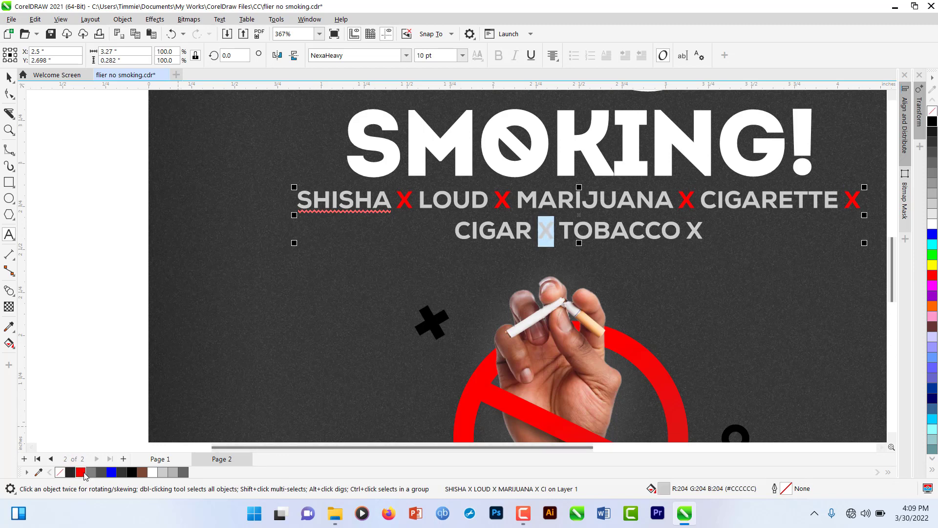
{"action": "left_click", "coordinate": [81, 471]}
{"action": "double_click", "coordinate": [690, 230]}
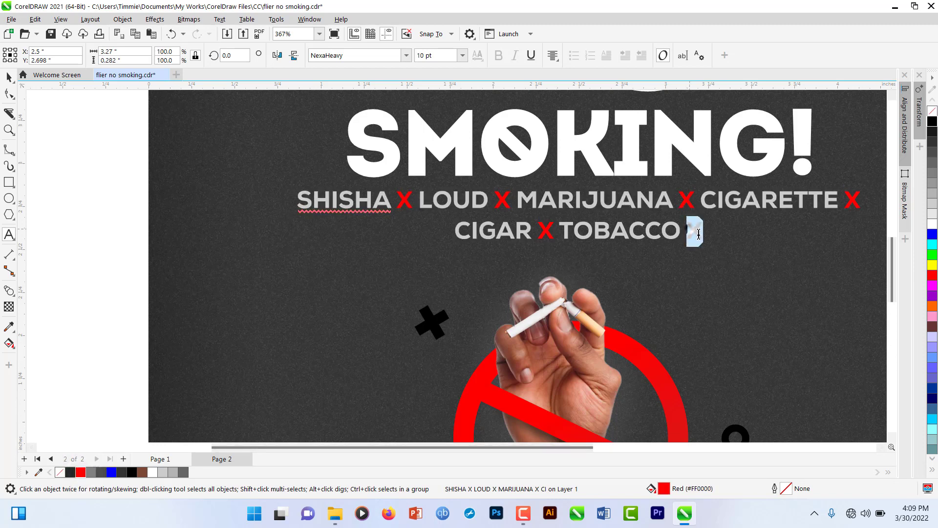
{"action": "left_click", "coordinate": [80, 472]}
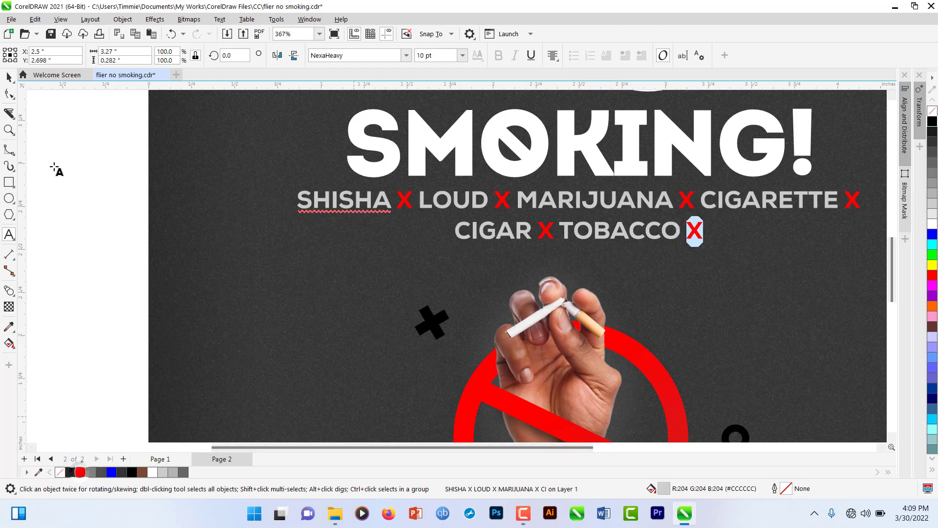
{"action": "left_click", "coordinate": [8, 78]}
{"action": "left_click", "coordinate": [84, 215]}
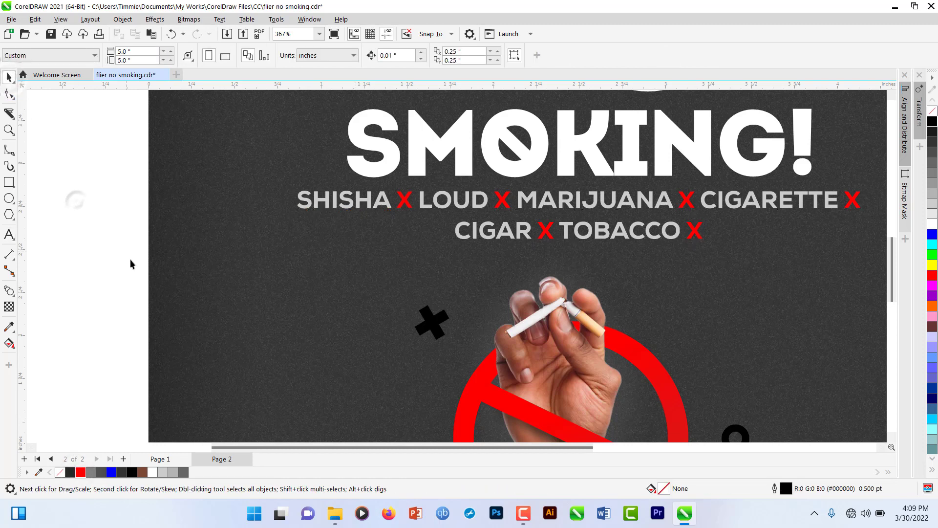
{"action": "scroll", "coordinate": [247, 304], "scroll_direction": "down", "scroll_amount": 4}
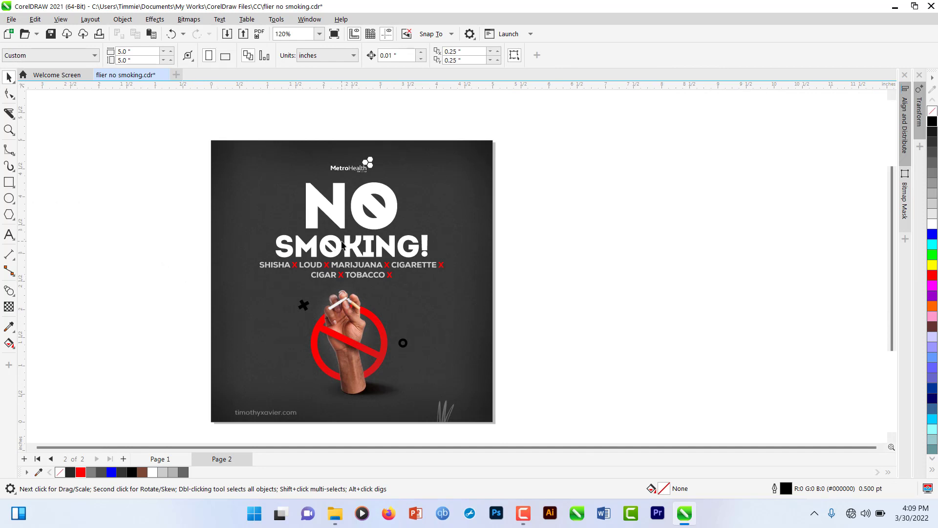
{"action": "scroll", "coordinate": [337, 249], "scroll_direction": "down", "scroll_amount": 1}
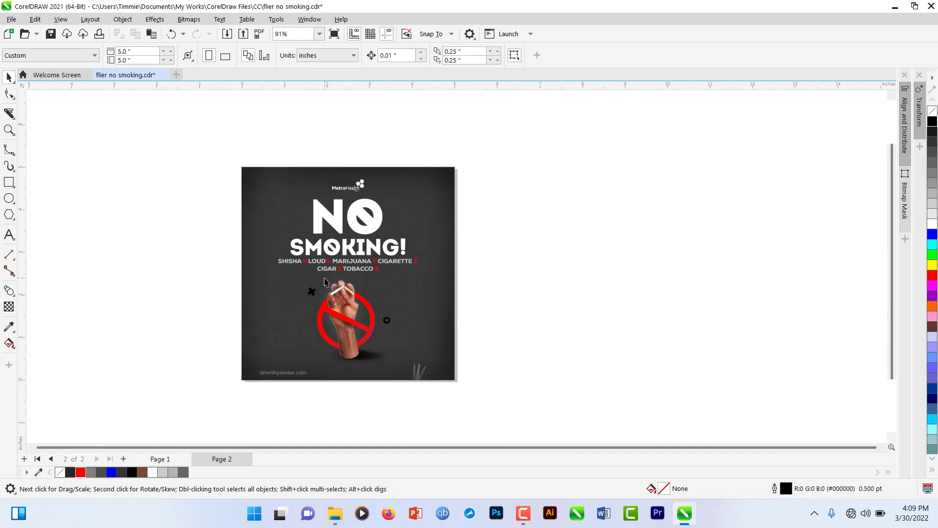